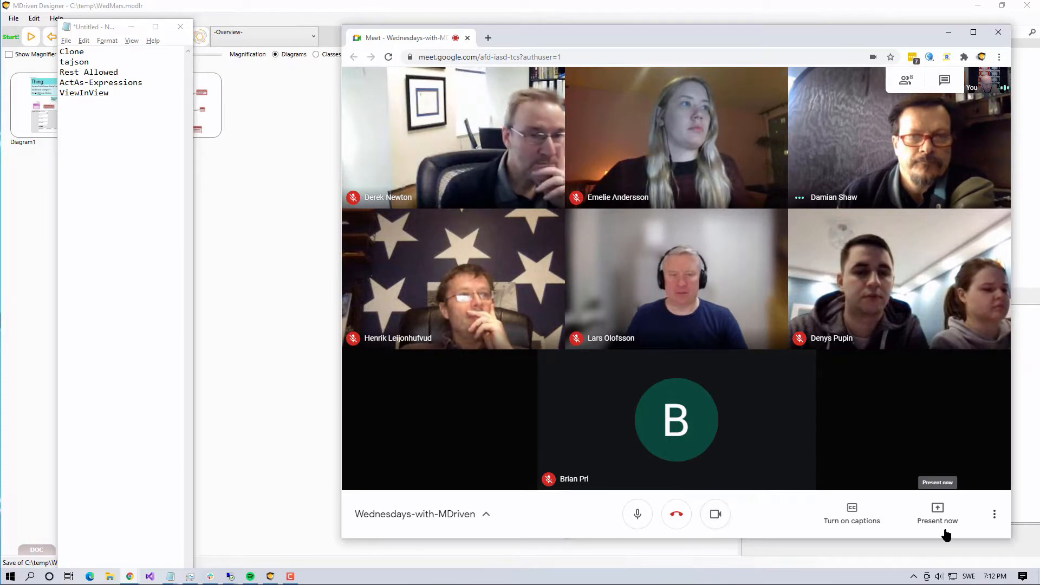
- Present the entire Screen 1 in the Google Meet call and move the meeting window out of view
left_click(937, 515)
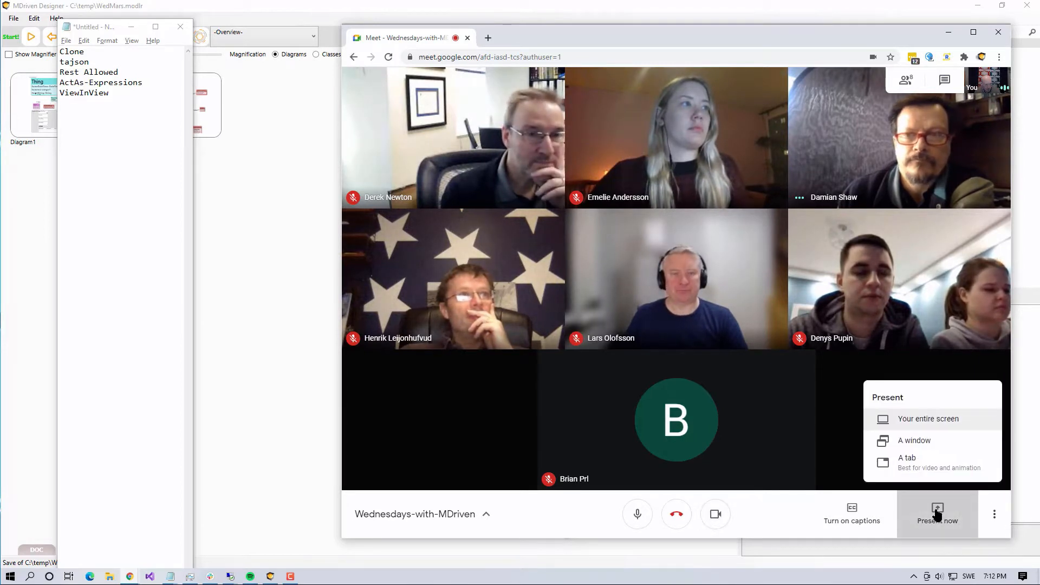
left_click(929, 419)
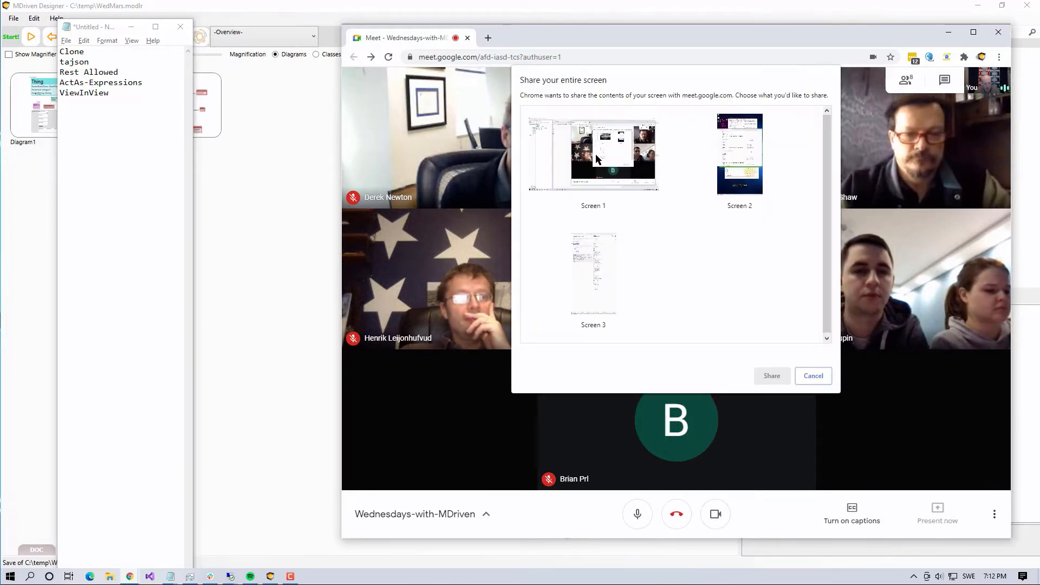
left_click(593, 155)
left_click(769, 375)
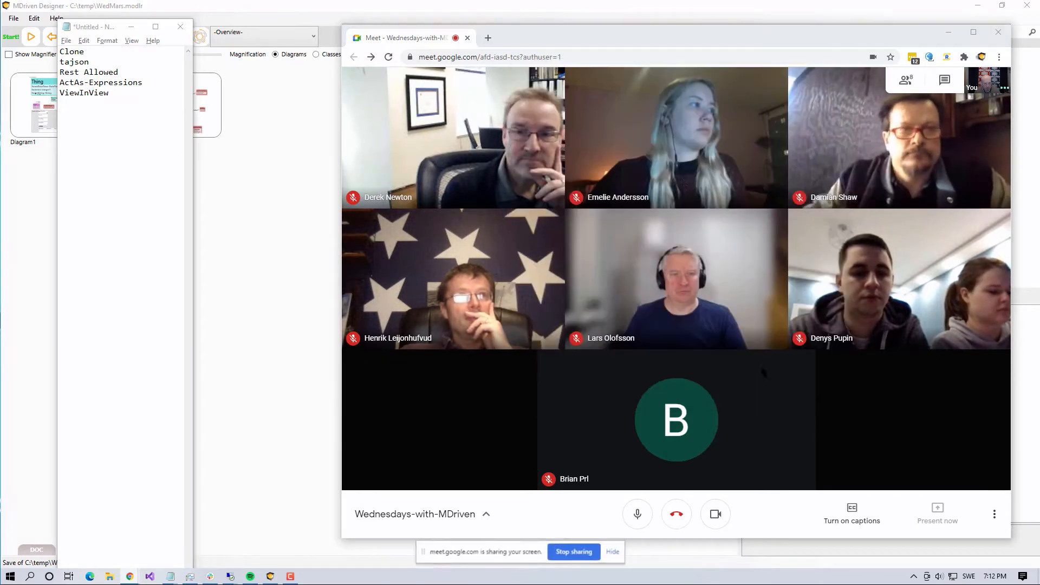
left_click_drag(690, 36, 1039, 27)
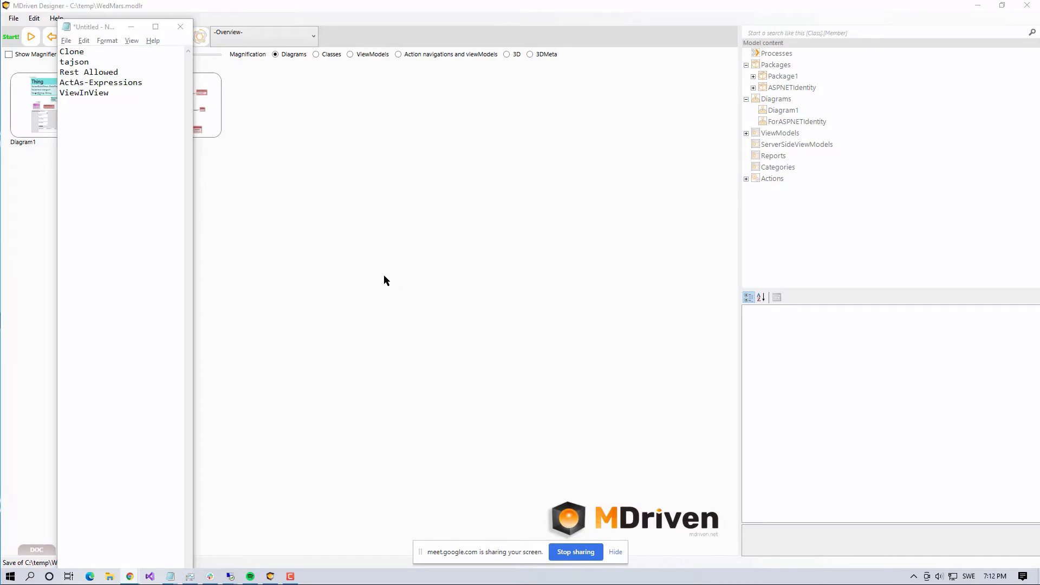
- Add the line "Debugger news" below ViewInView in the notes list and move the notes window off the screen
left_click(130, 132)
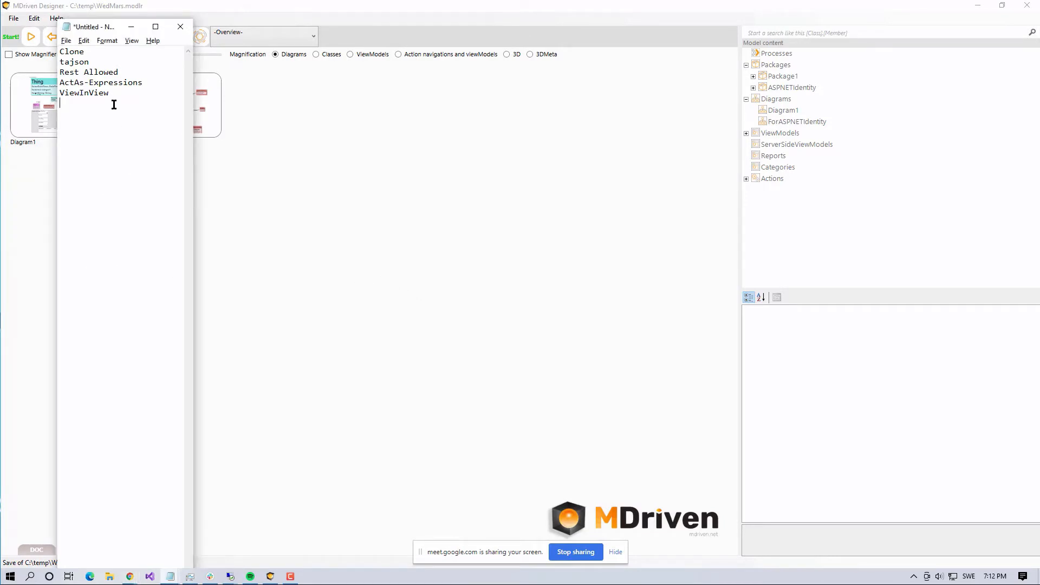
left_click_drag(88, 29, 114, 30)
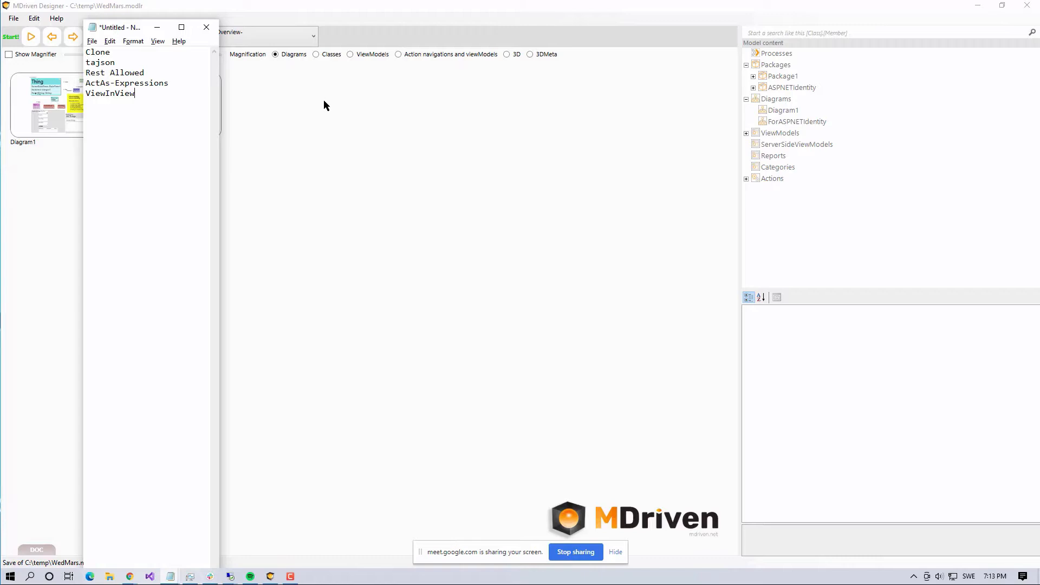
key("Down")
key("Down")
type("Debugger news")
left_click_drag(124, 32, 156, 24)
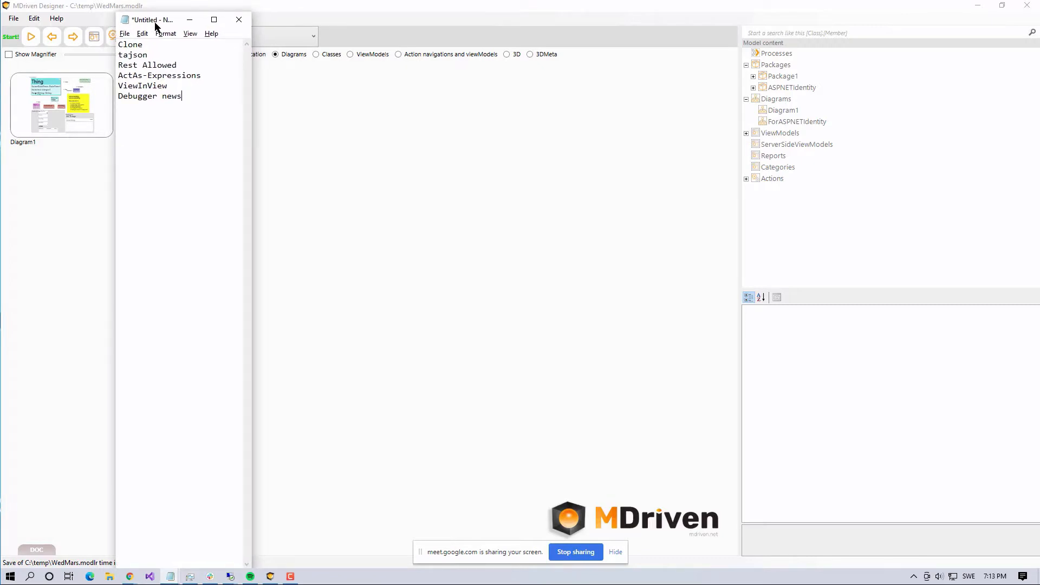
left_click_drag(156, 25, 145, 24)
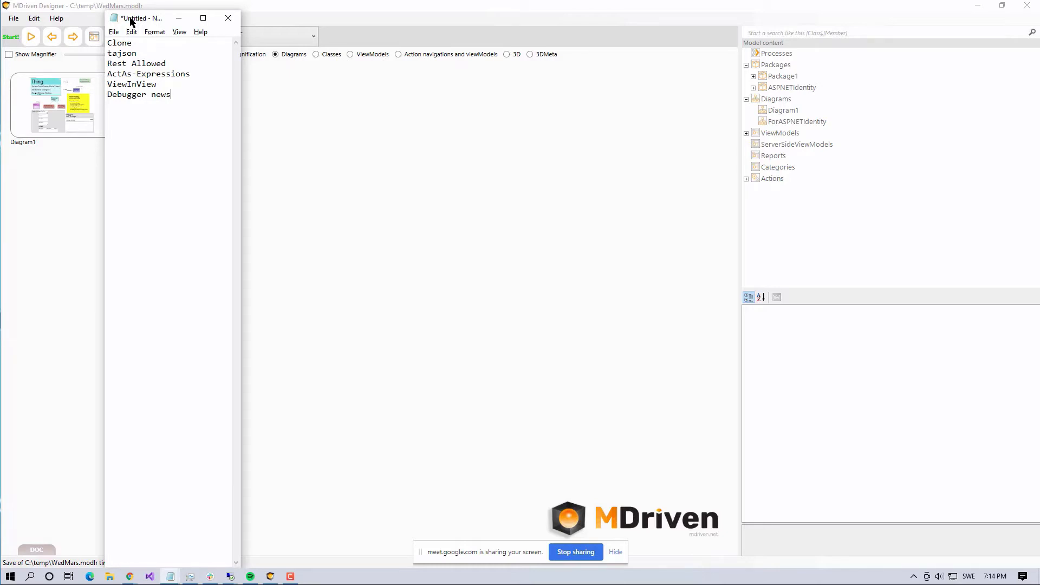
left_click_drag(130, 19, 0, 51)
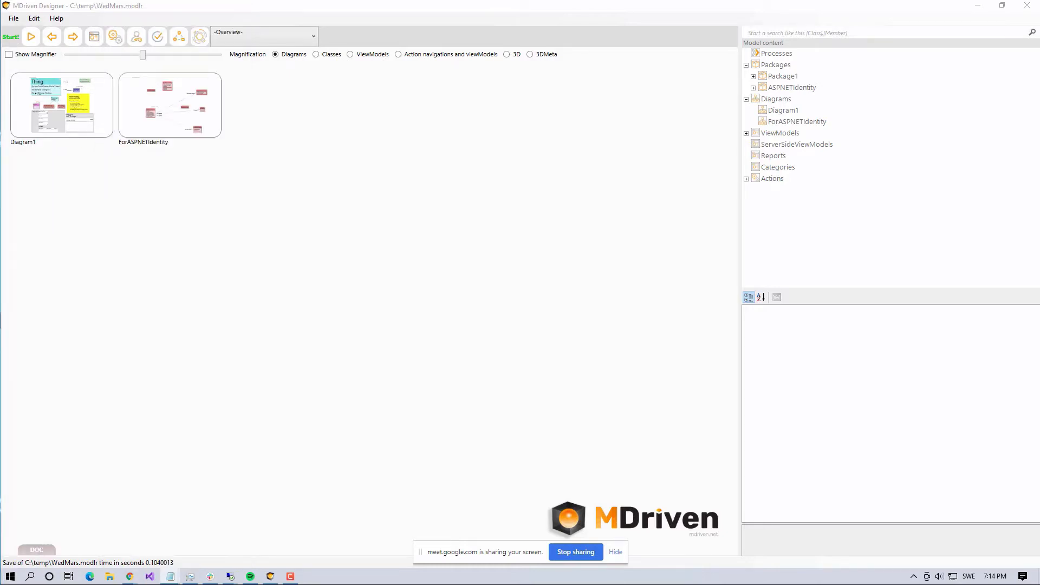
- Open Diagram1 in MDriven Designer and add a new ViewModel in the ViewModel Editor
left_click(102, 90)
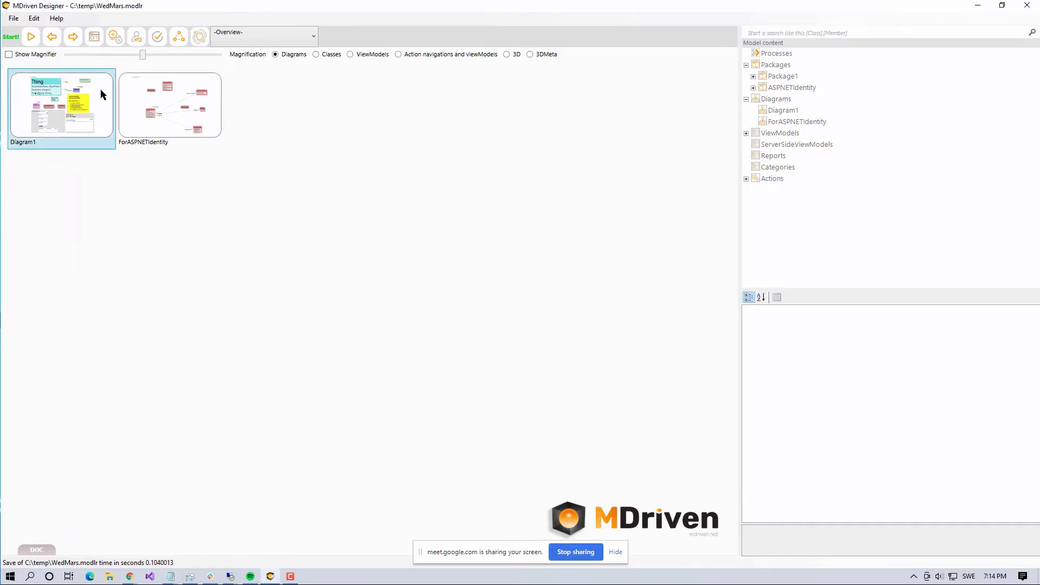
double_click(101, 92)
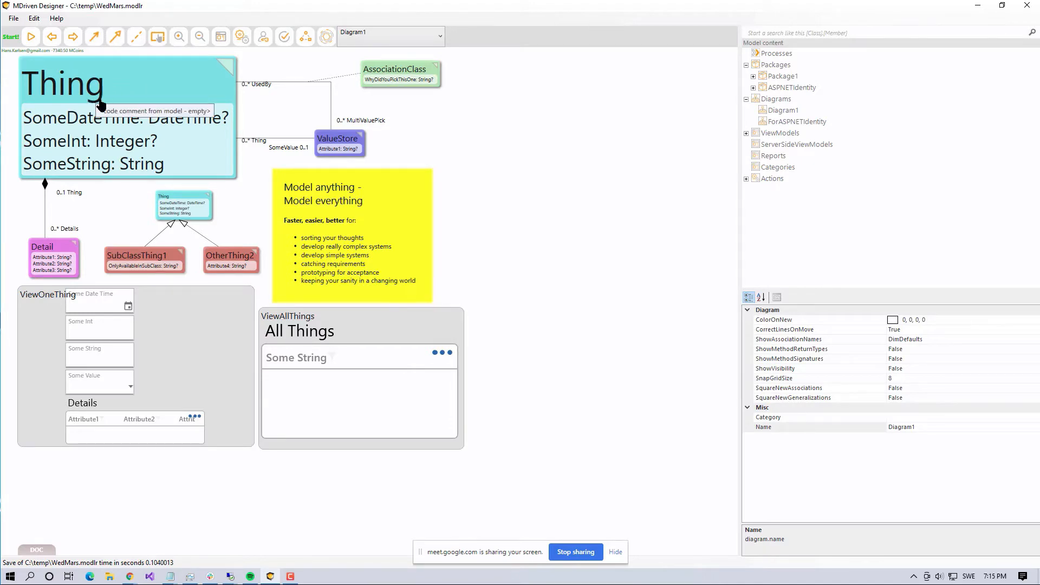
left_click(220, 37)
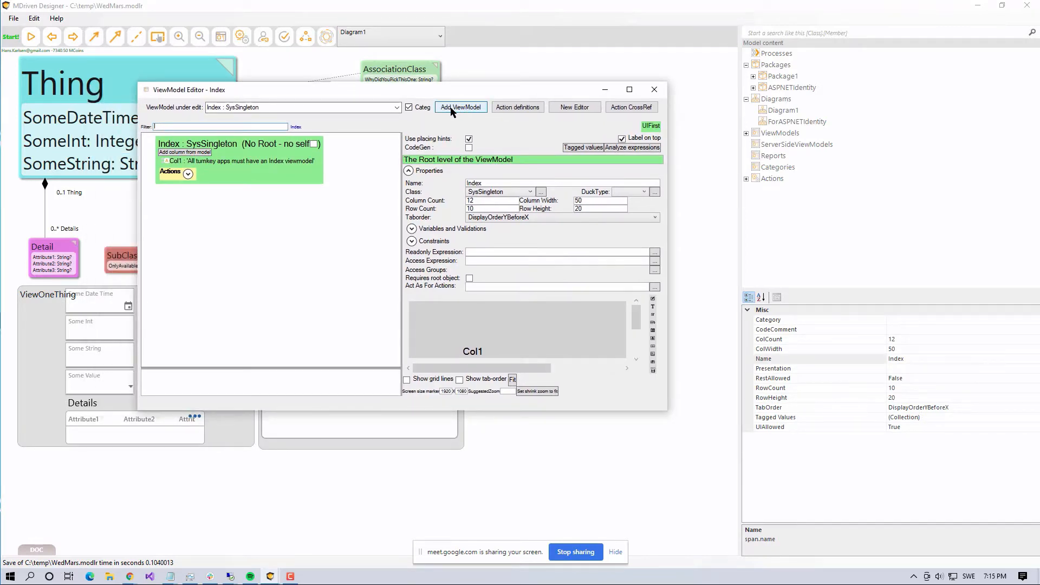
left_click(453, 109)
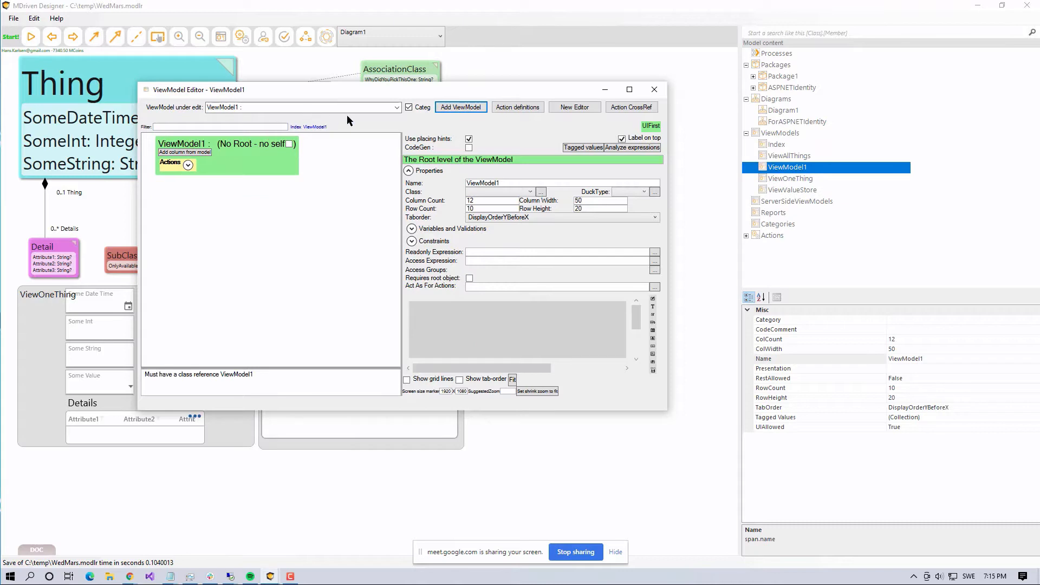
left_click_drag(254, 97, 410, 66)
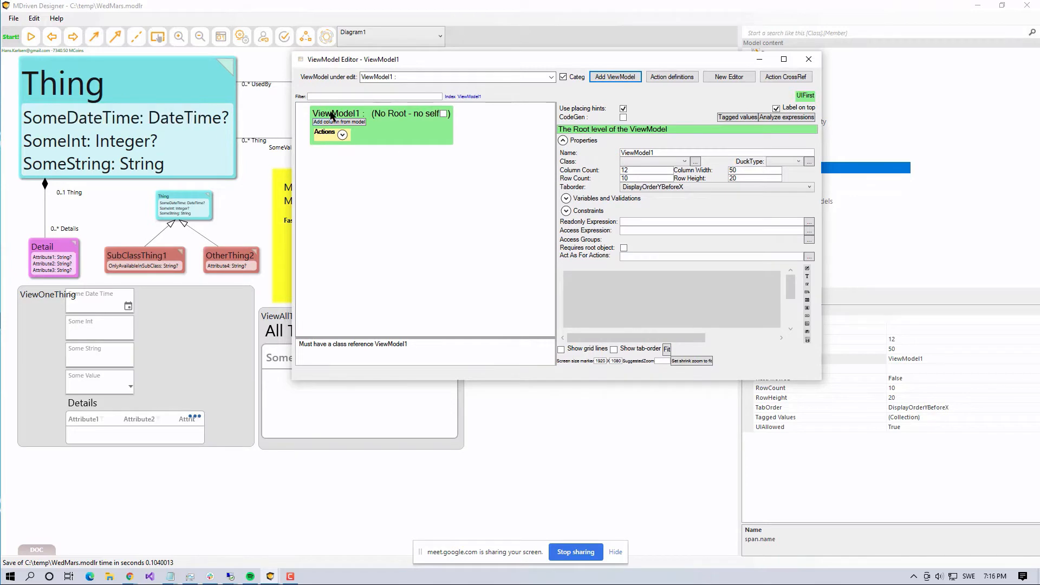
- Rename the new ViewModel as ThingDeepClone1
double_click(653, 153)
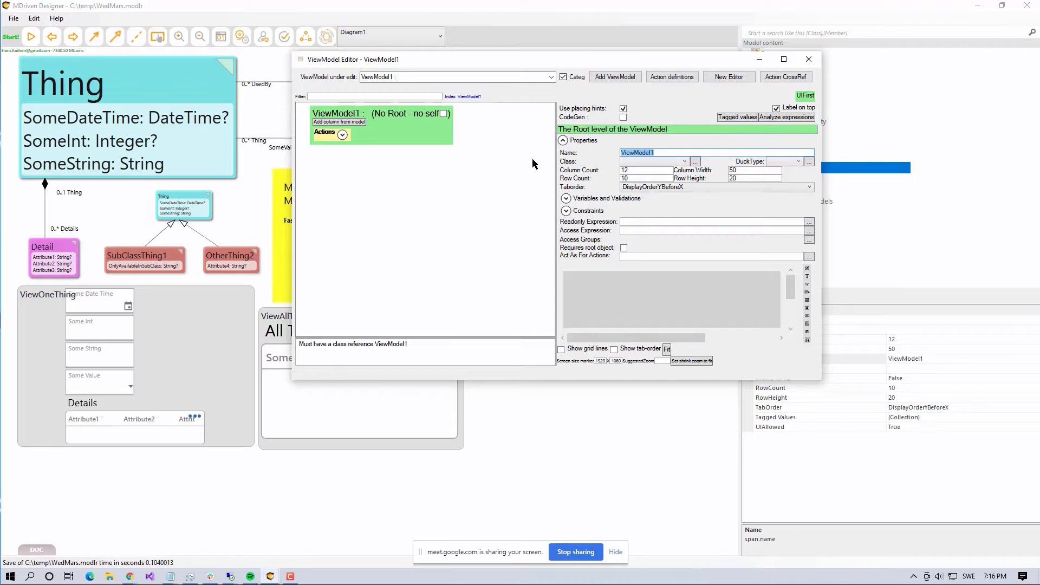
type("Thing")
type("Deee")
type("C")
type("lone1")
key("Tab")
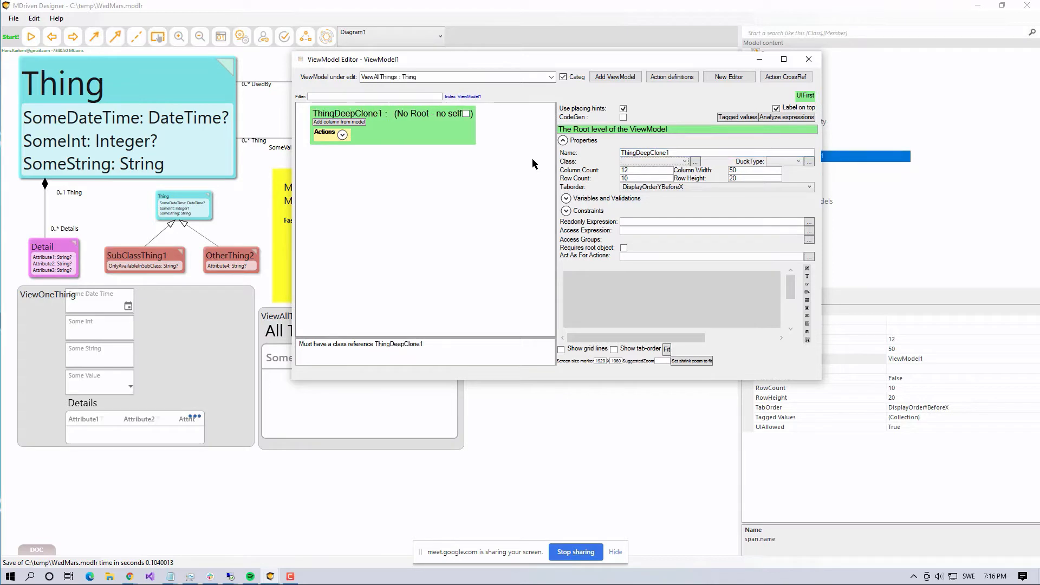
- Make ThingDeepClone1 require a root object and set its class to Thing
left_click(464, 113)
left_click(667, 161)
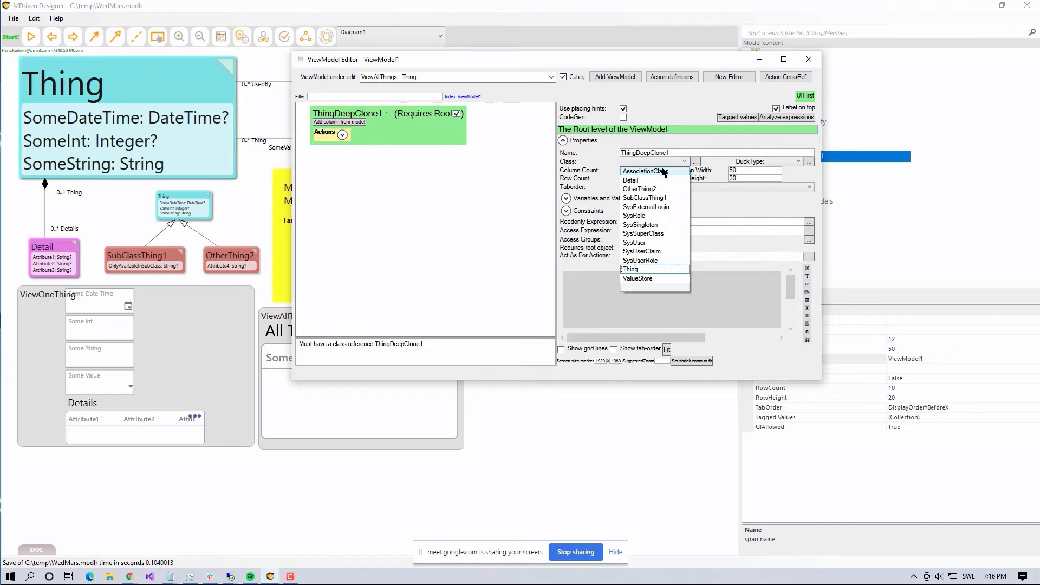
key("Return")
- Add the SomeInt, SomeDateTime and SomeString attribute columns to the ThingDeepClone1 root class
left_click(348, 110)
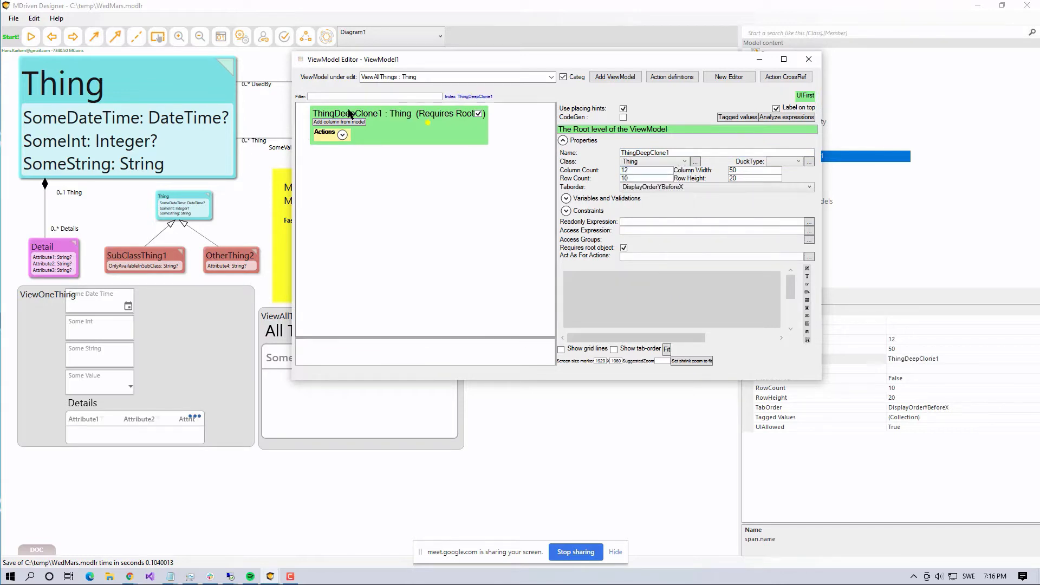
right_click(349, 112)
mouse_move(395, 144)
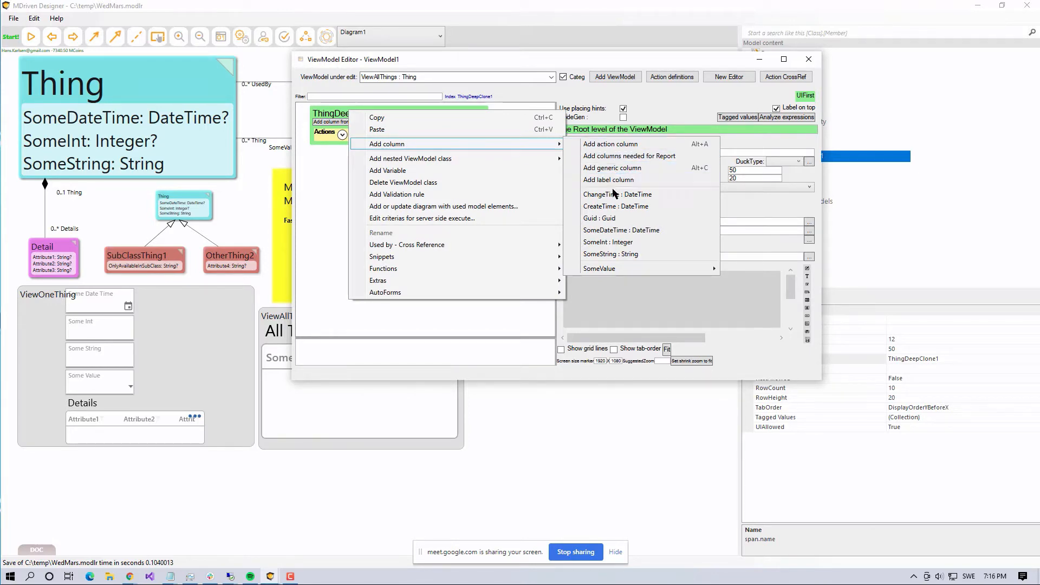
left_click(608, 243)
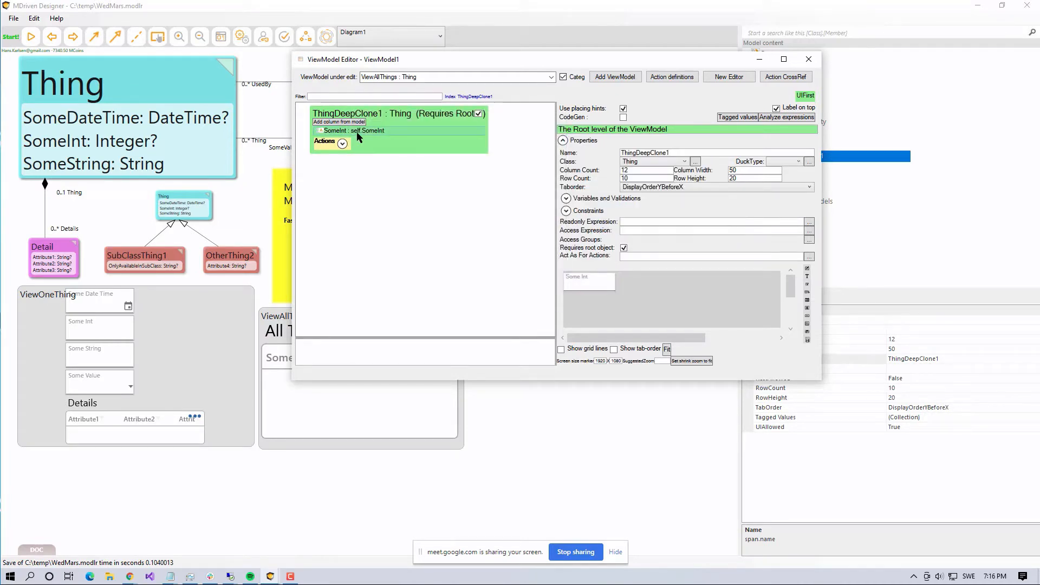
right_click(362, 114)
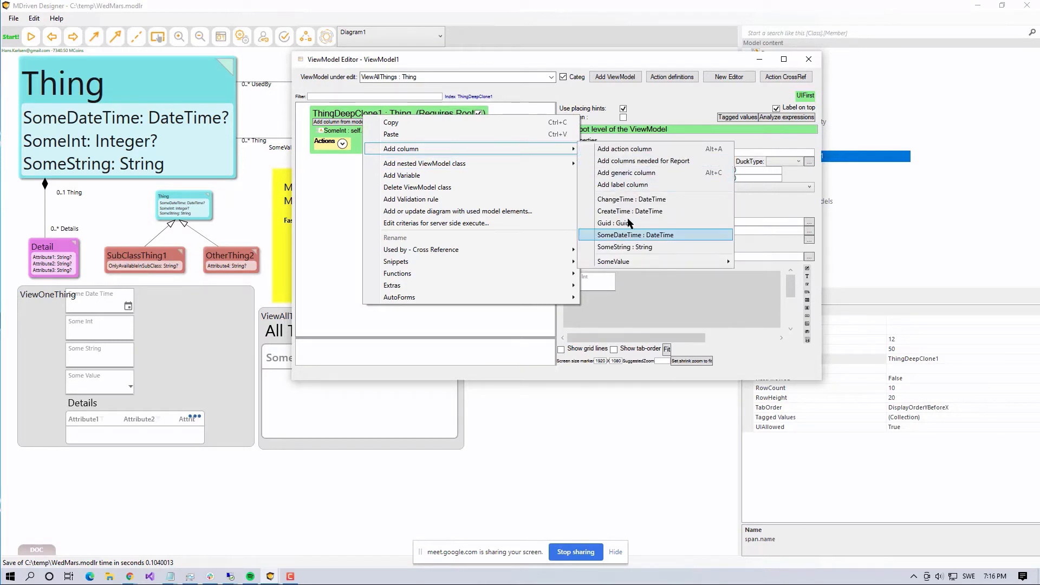
left_click(629, 236)
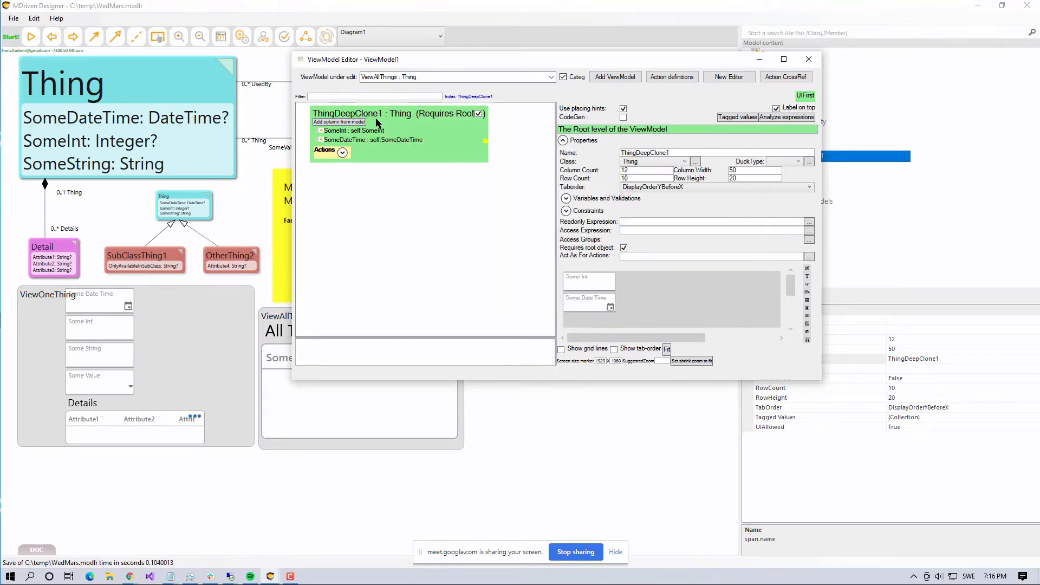
right_click(354, 113)
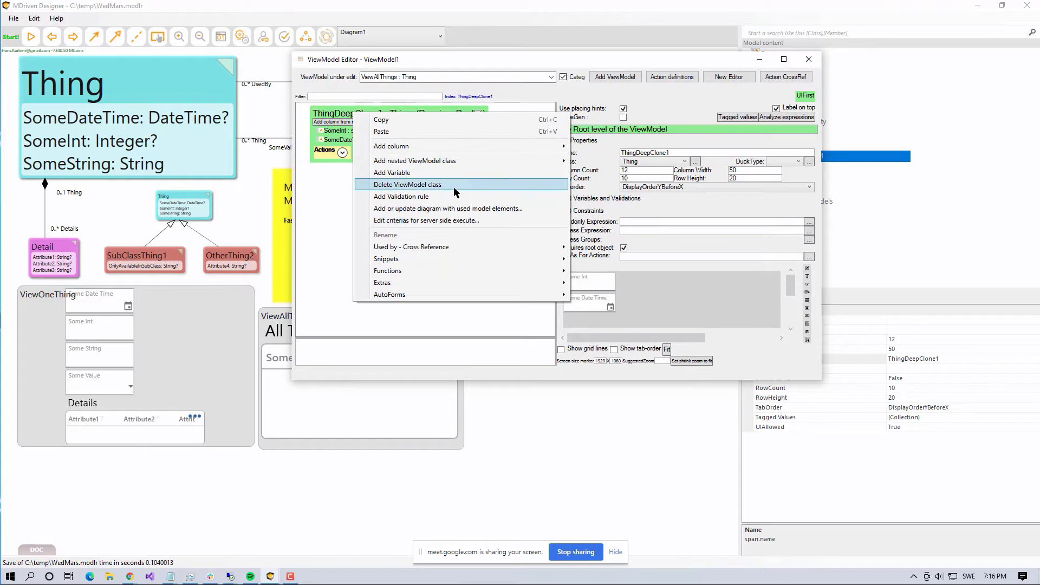
mouse_move(464, 162)
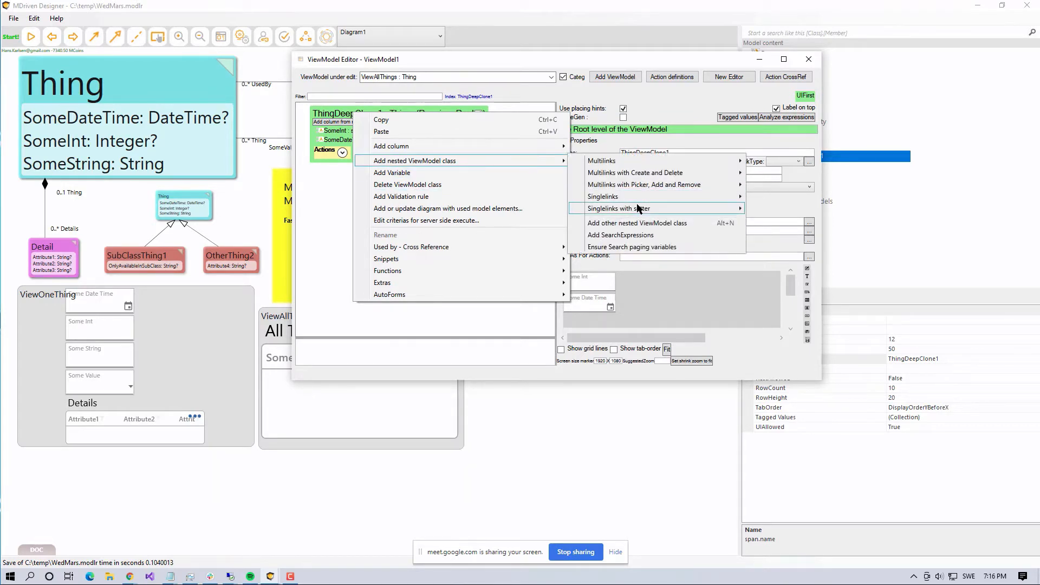
mouse_move(638, 196)
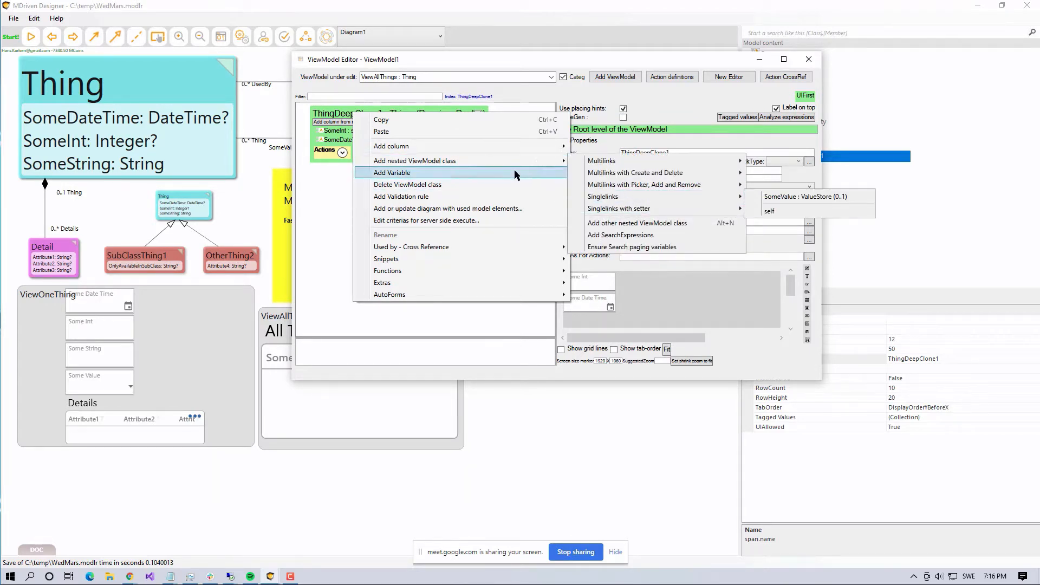
mouse_move(514, 148)
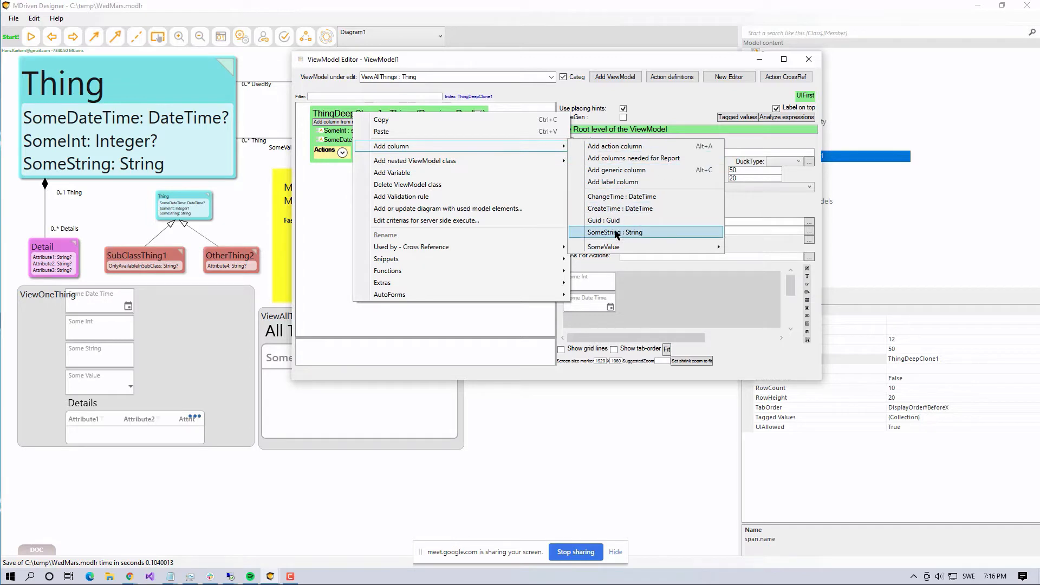
left_click(618, 232)
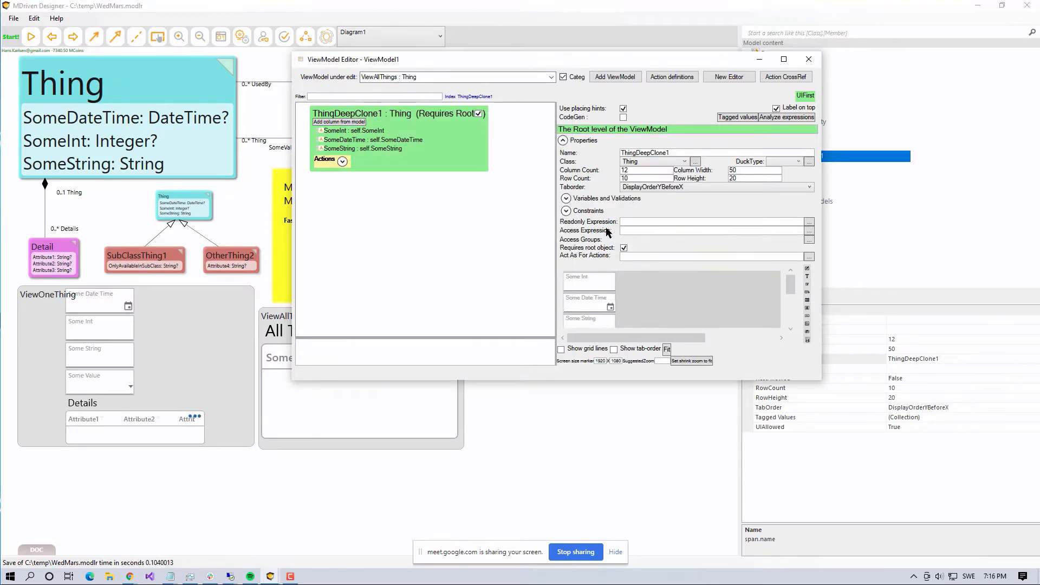
- Add a nested ViewModel class for the Details multilink to ThingDeepClone1
left_click(386, 152)
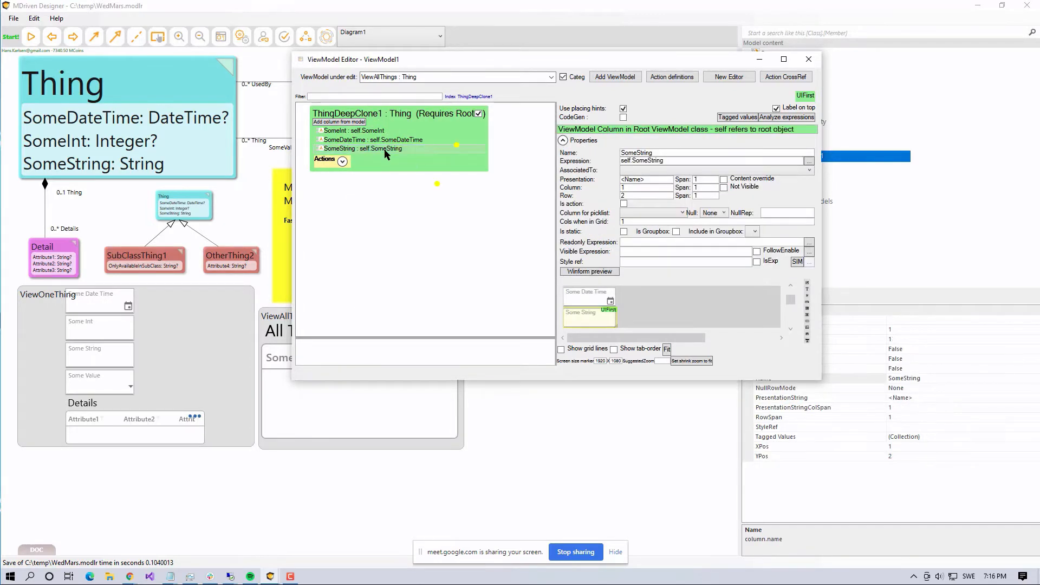
right_click(385, 152)
mouse_move(459, 185)
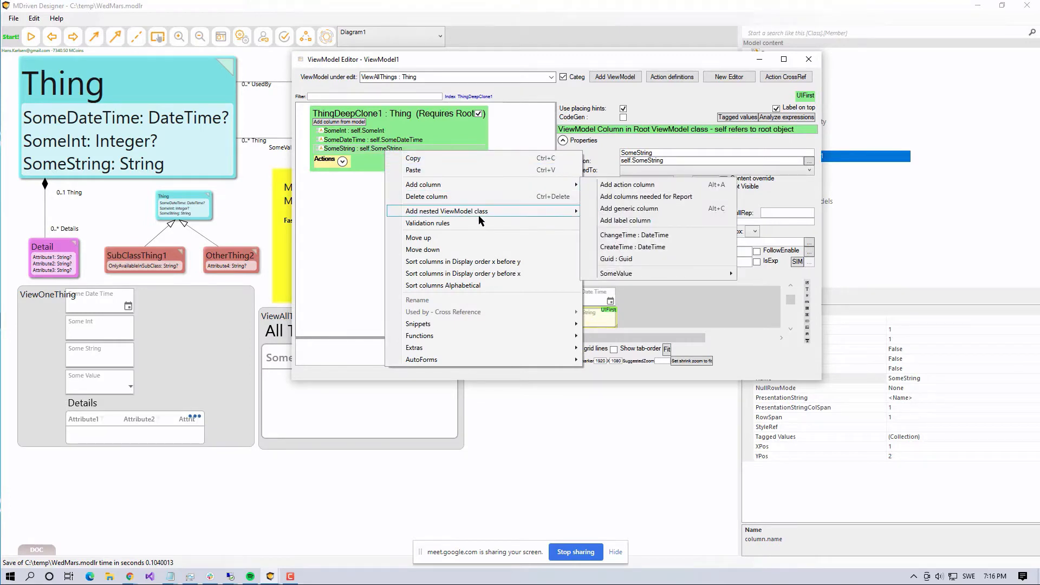
mouse_move(480, 213)
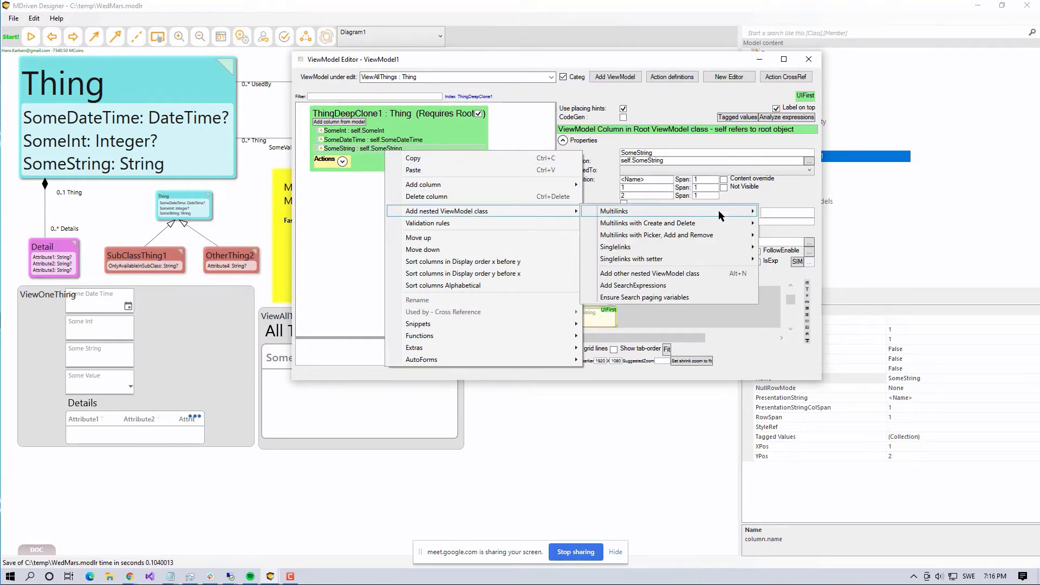
mouse_move(720, 211)
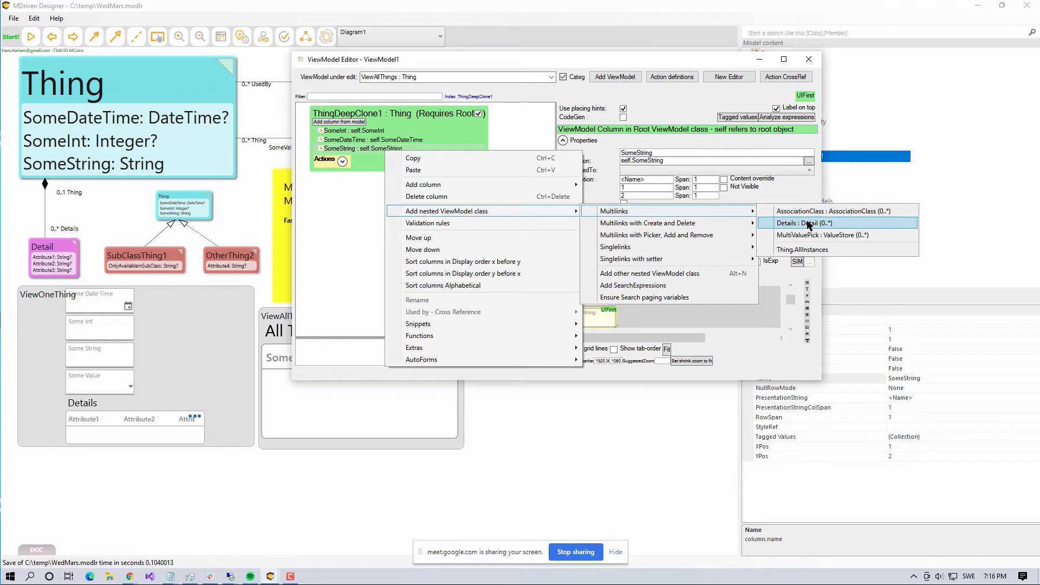
left_click(809, 223)
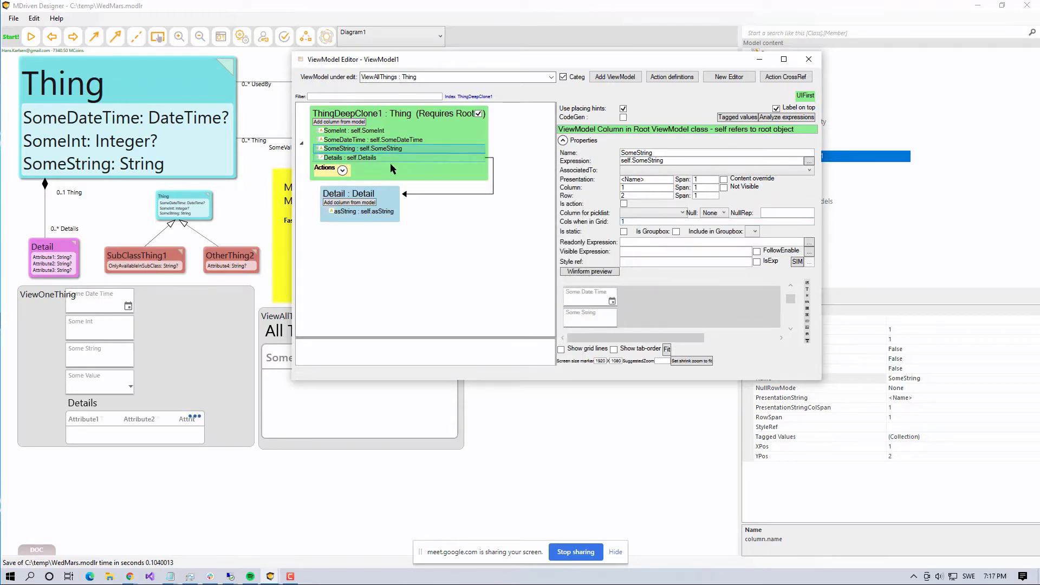
- Add the Attribute1 and Attribute2 columns to the nested Detail class of ThingDeepClone1
left_click(352, 211)
right_click(350, 212)
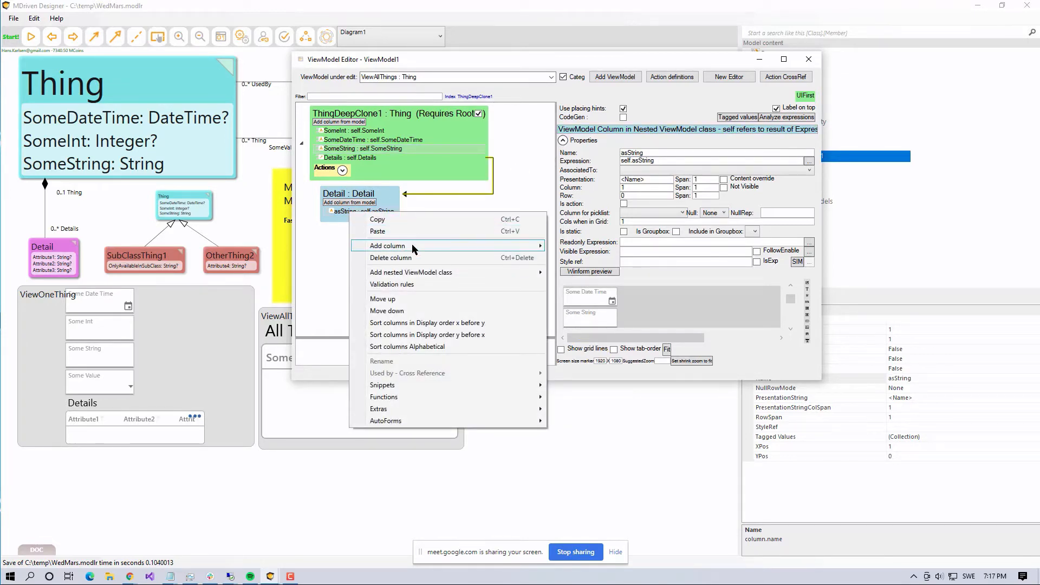
mouse_move(413, 245)
left_click(593, 282)
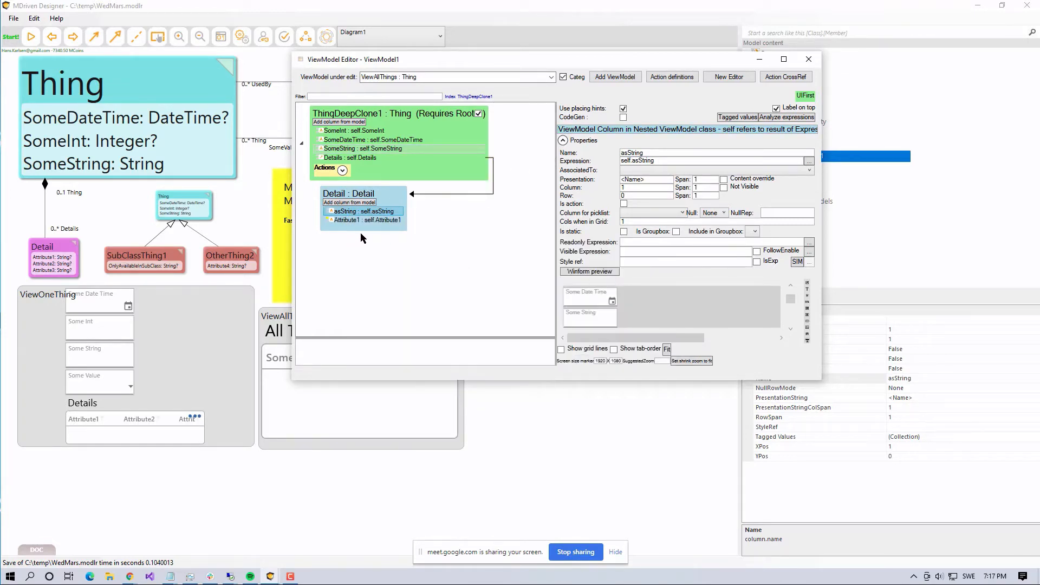
right_click(360, 213)
right_click(350, 222)
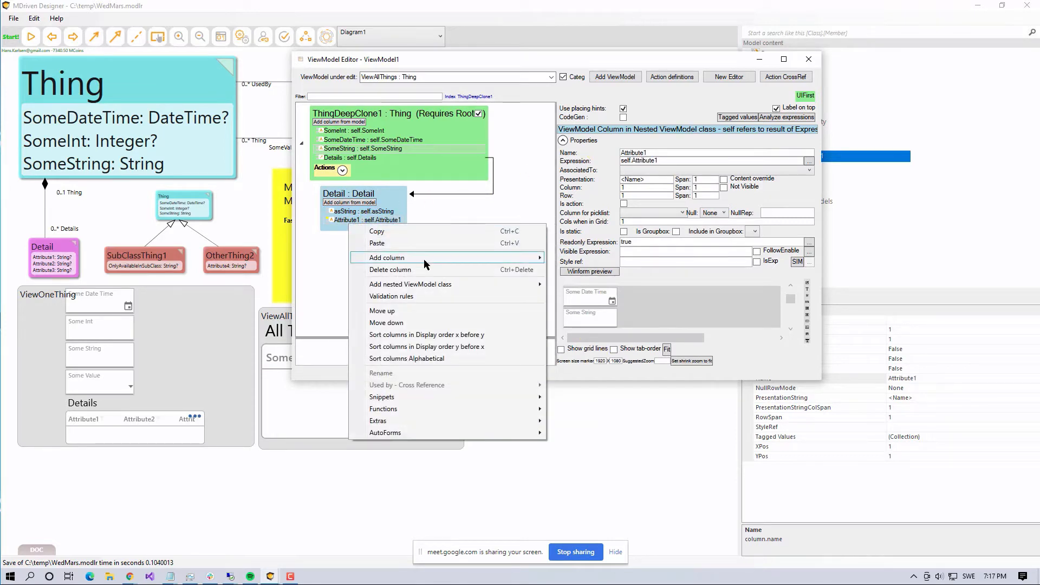
mouse_move(428, 258)
left_click(591, 298)
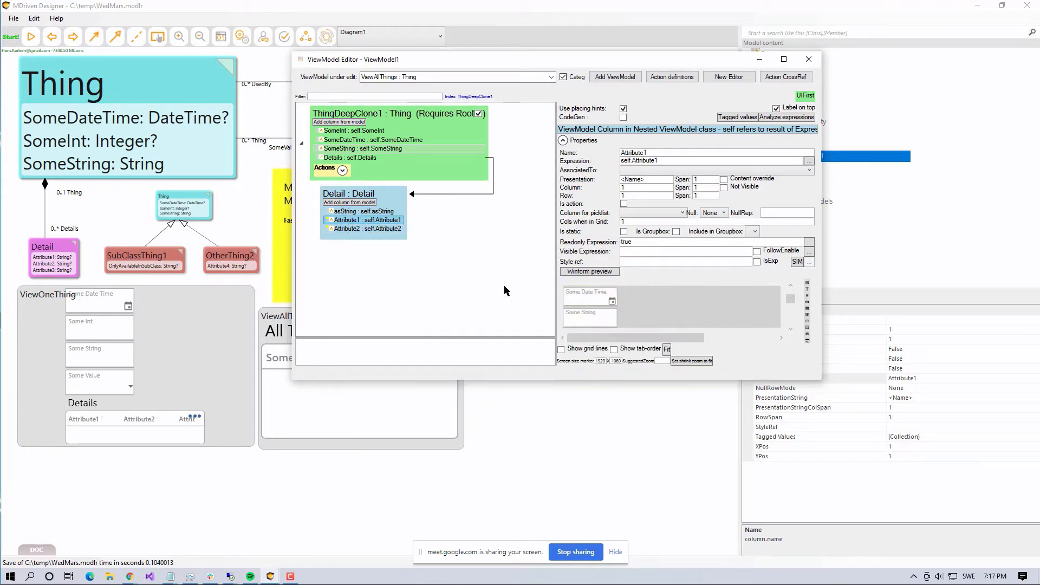
right_click(358, 231)
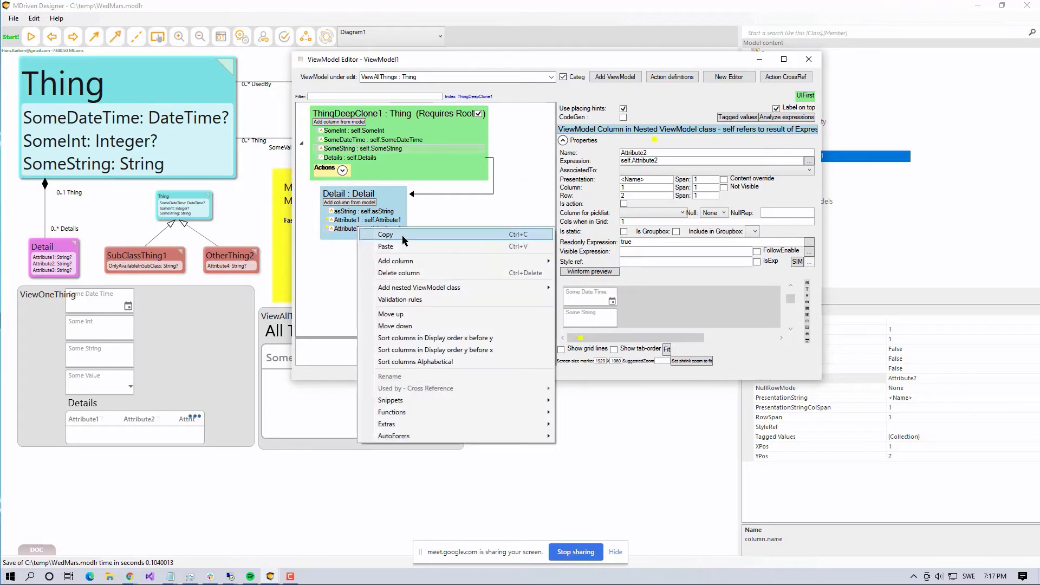
mouse_move(431, 259)
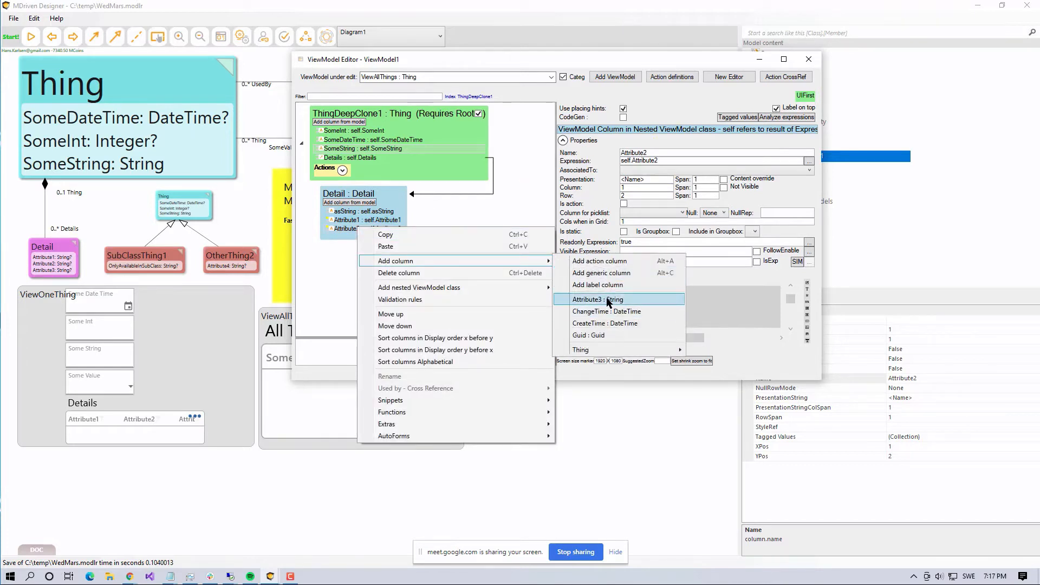
- Delete the asString column from the nested Detail class
left_click(349, 213)
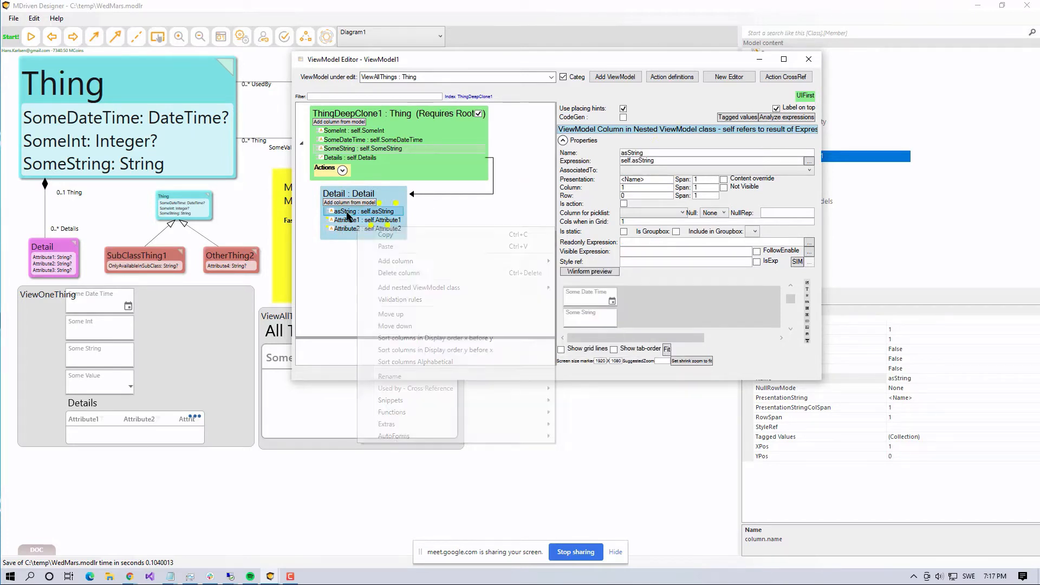
right_click(349, 213)
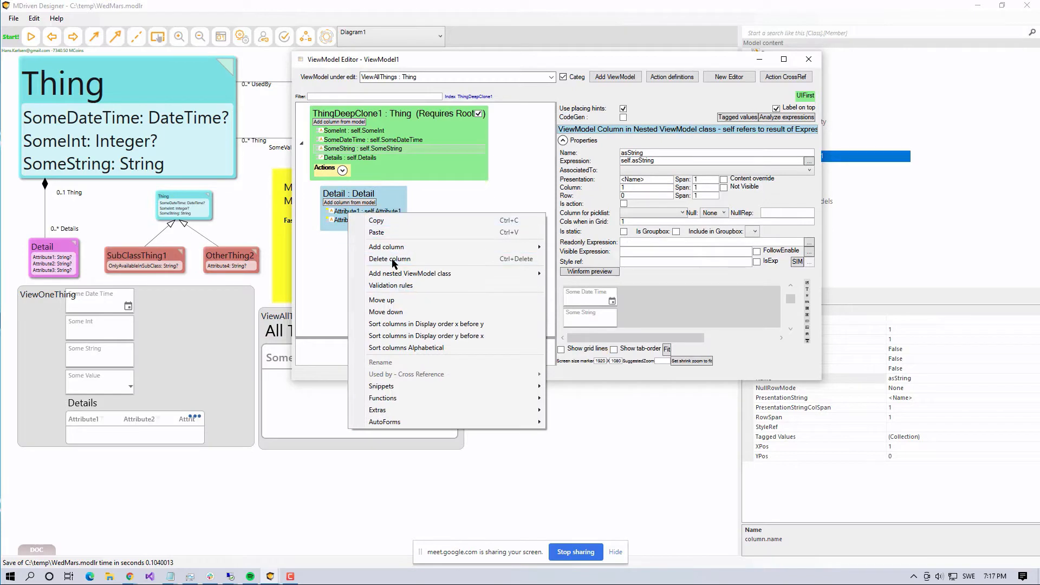
left_click(392, 260)
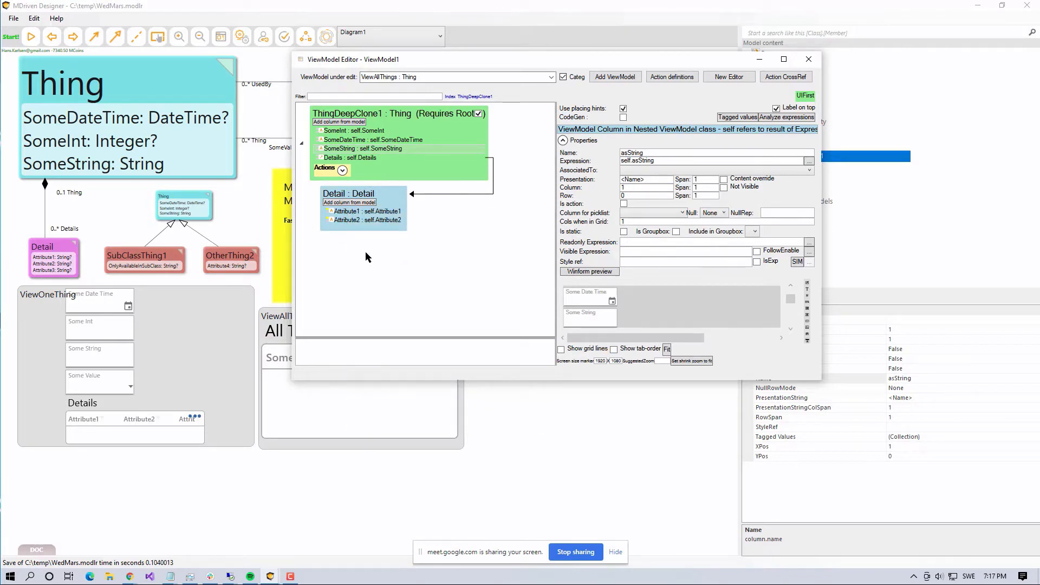
left_click(369, 161)
right_click(369, 160)
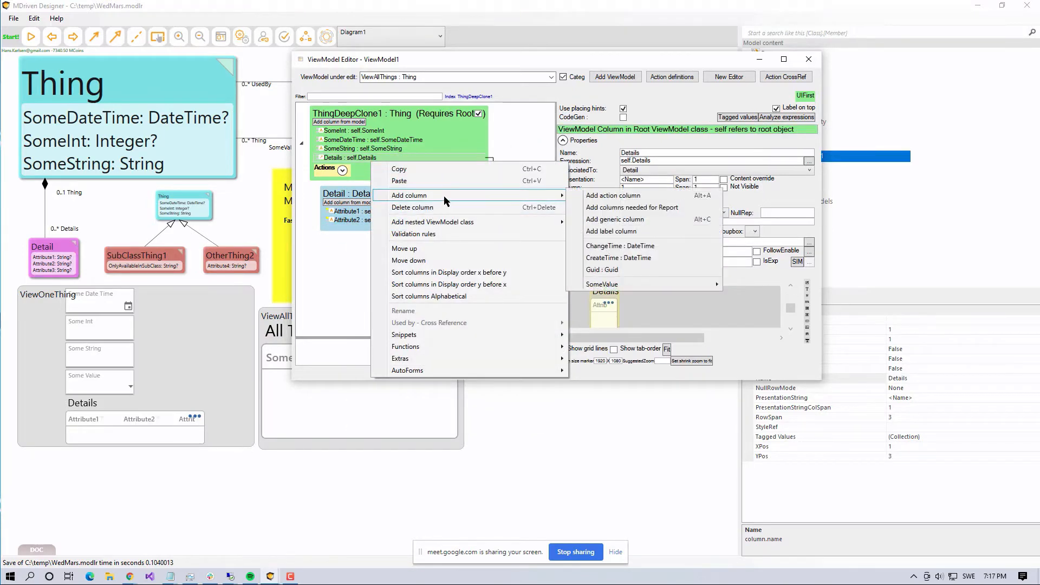
mouse_move(458, 223)
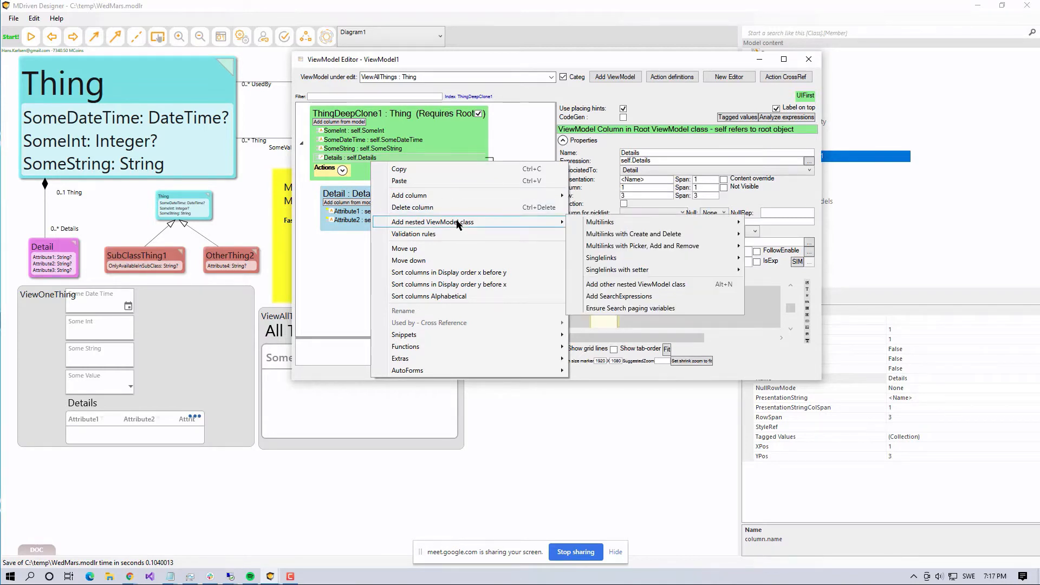
mouse_move(629, 263)
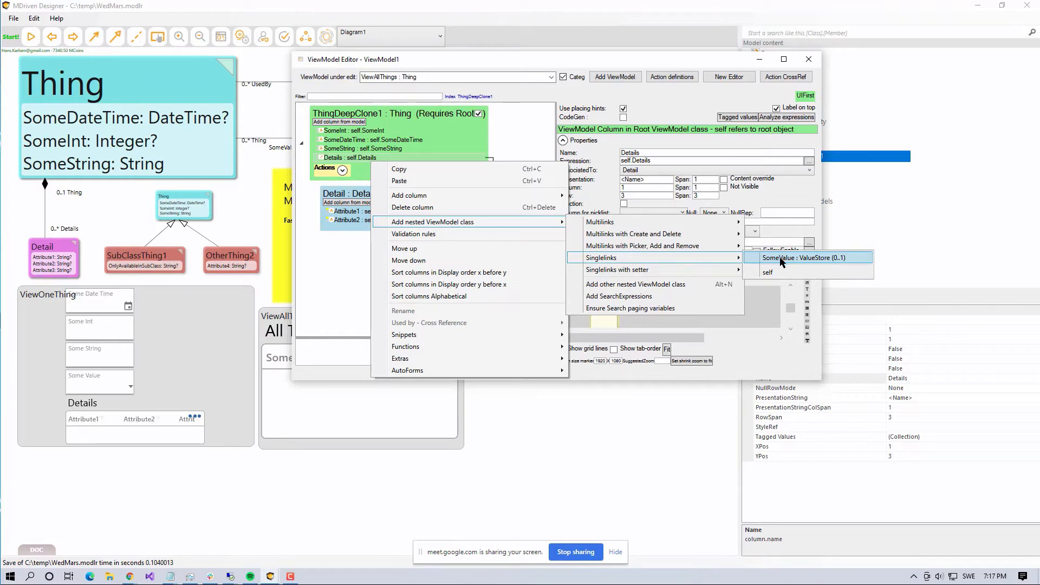
mouse_move(660, 269)
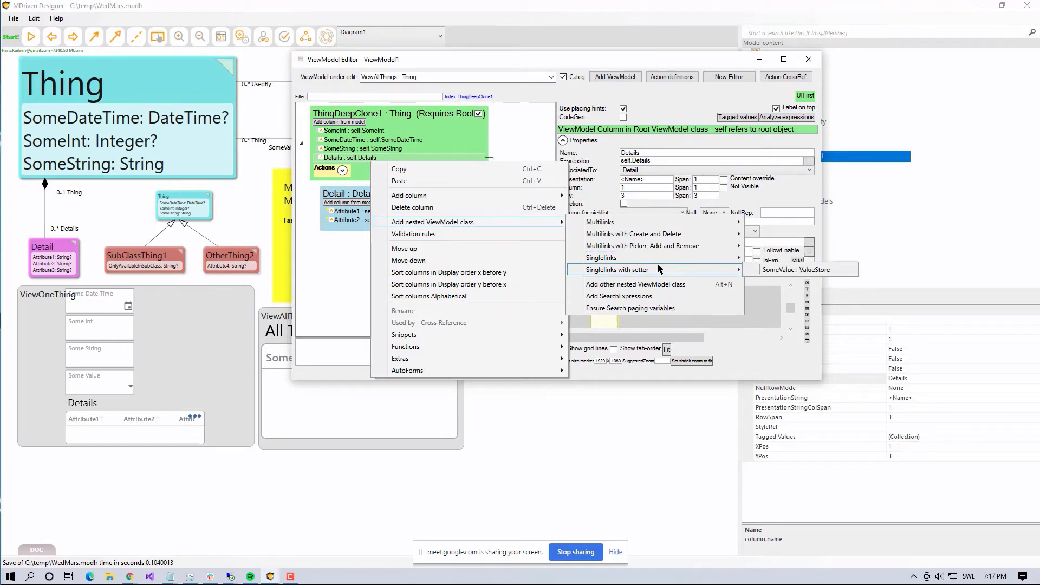
left_click(342, 222)
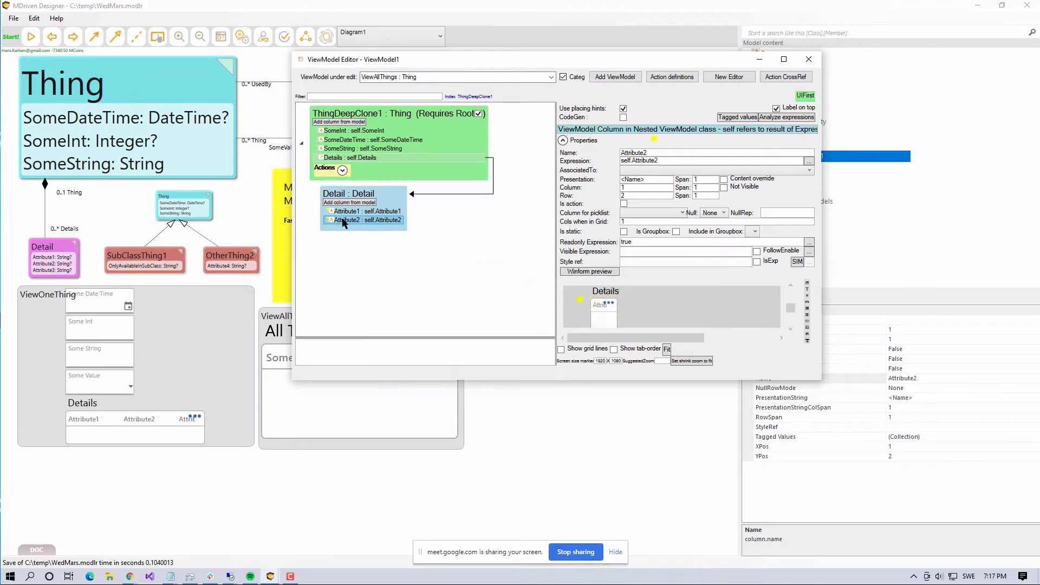
right_click(343, 222)
left_click(351, 192)
- Open the ViewAllThings ViewModel from the diagram and expand its actions
left_click_drag(471, 60, 552, 59)
left_click(333, 326)
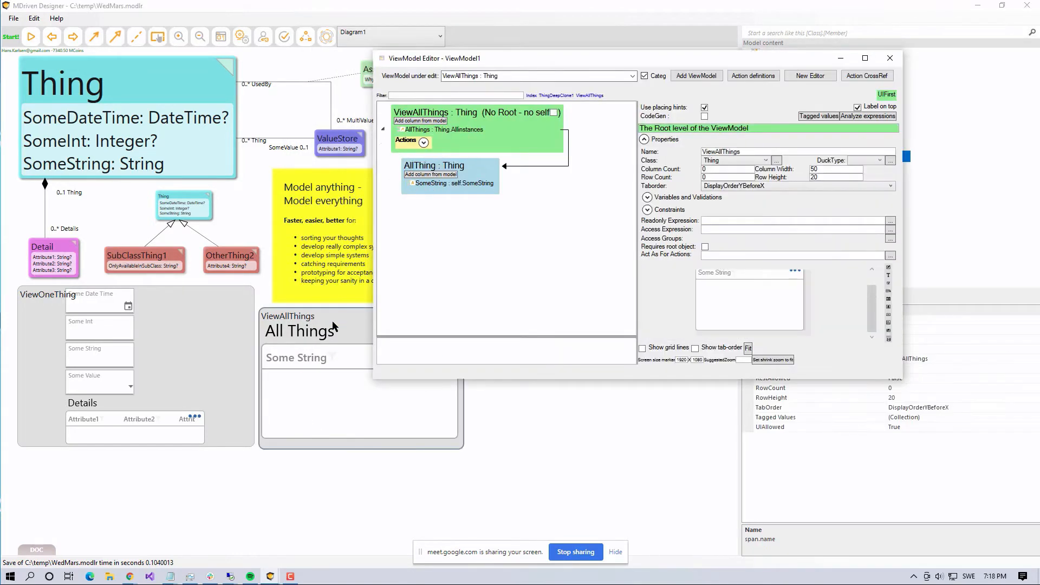
left_click_drag(548, 61, 580, 70)
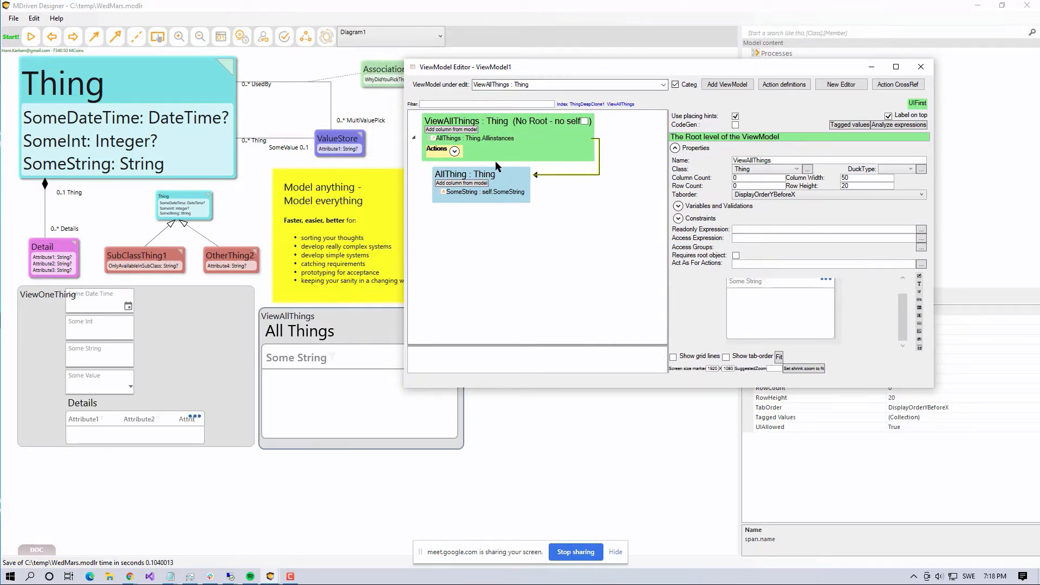
left_click(456, 194)
left_click(454, 152)
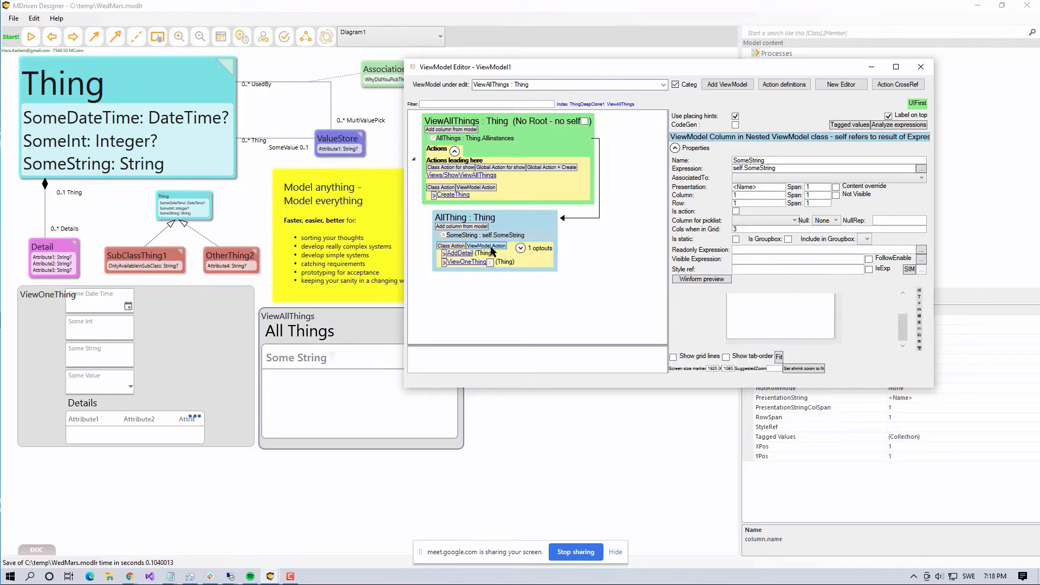
- Add a ViewModel action on the nested AllThing class of ViewAllThings and name it TryToDeepClone
left_click(490, 247)
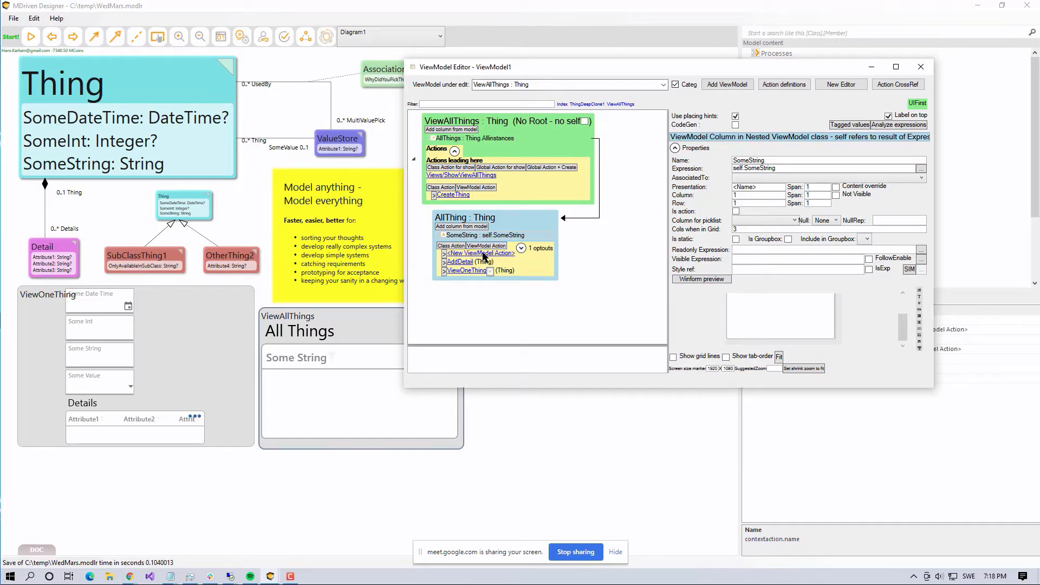
left_click(480, 253)
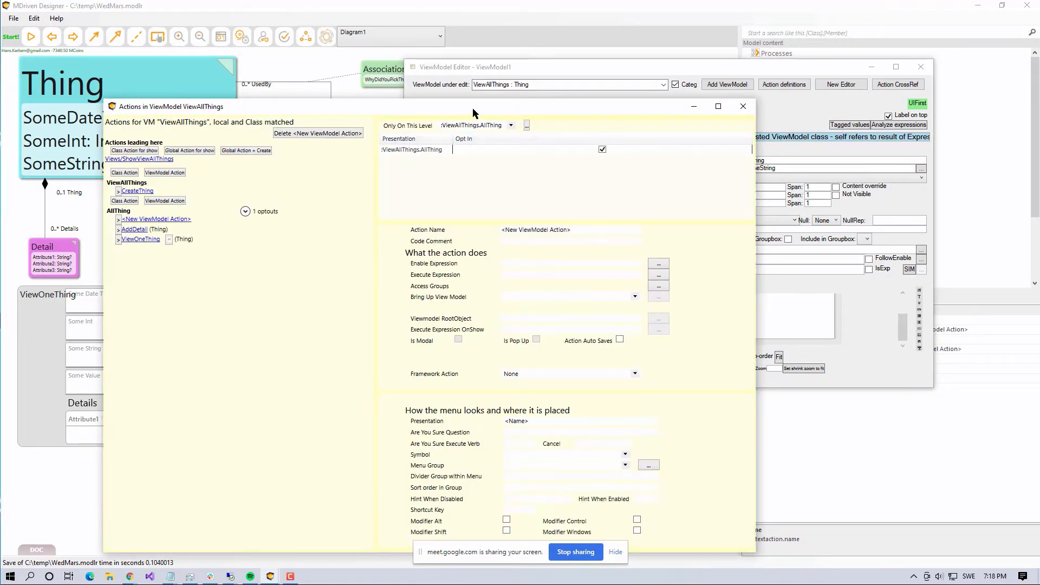
left_click_drag(472, 109, 489, 46)
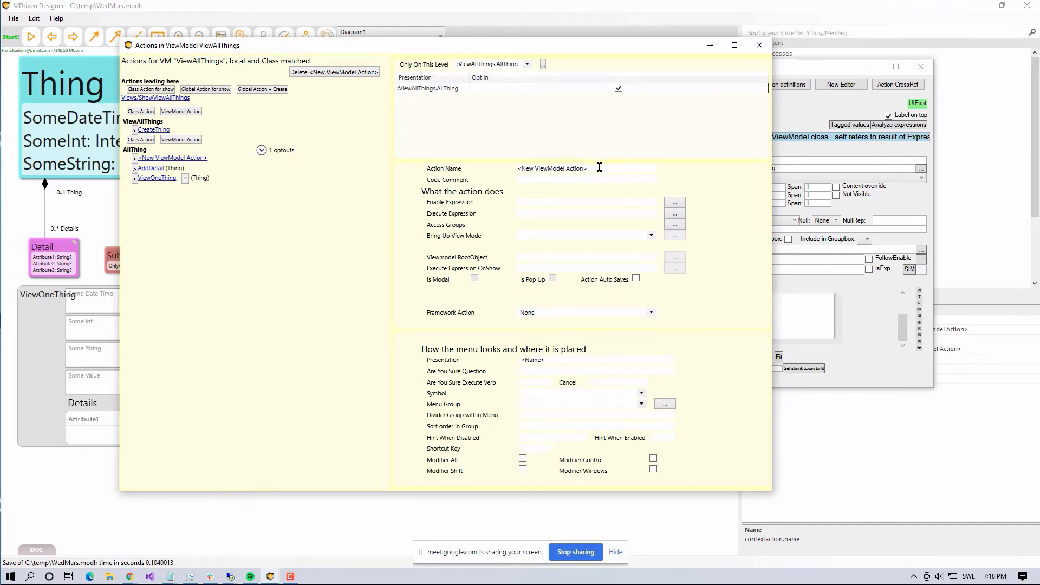
left_click_drag(598, 168, 471, 165)
type("TryToDeepClone")
key("Return")
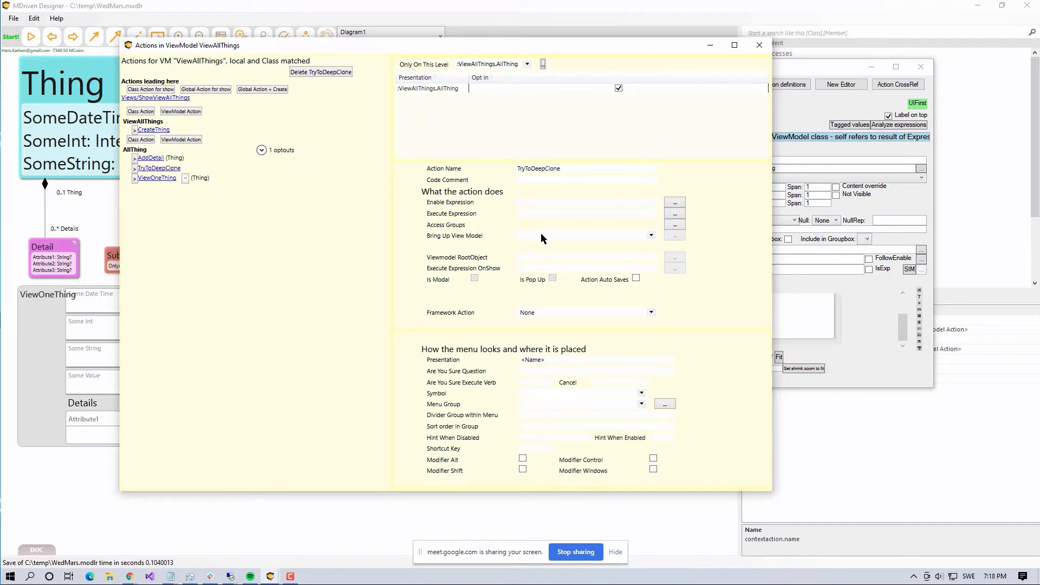
- Begin TryToDeepClone's execute expression with a call to the deepclone operation on vCurrent_AllThing
left_click(546, 212)
left_click(674, 214)
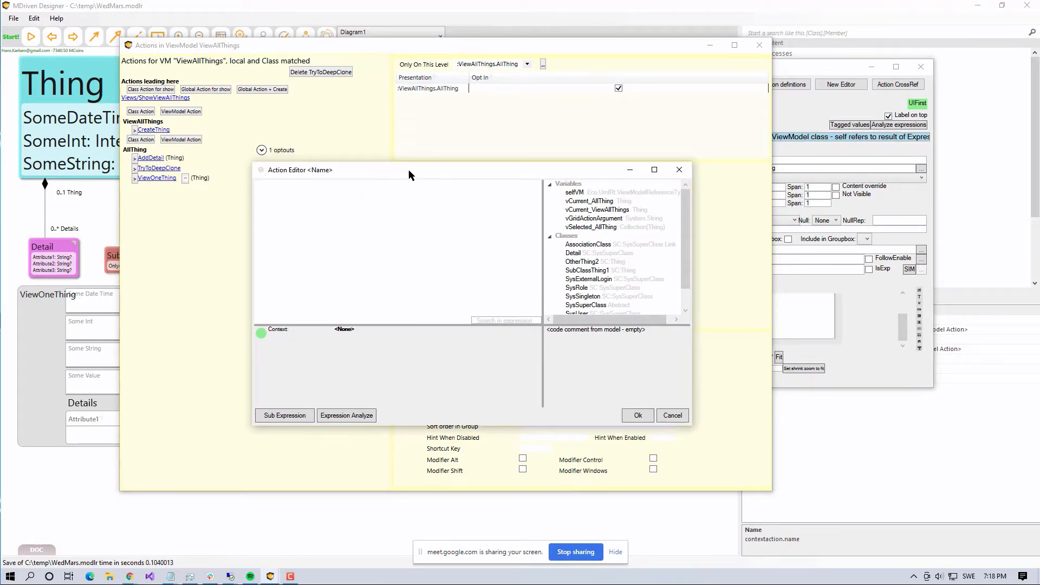
left_click(350, 205)
type("vCurrent")
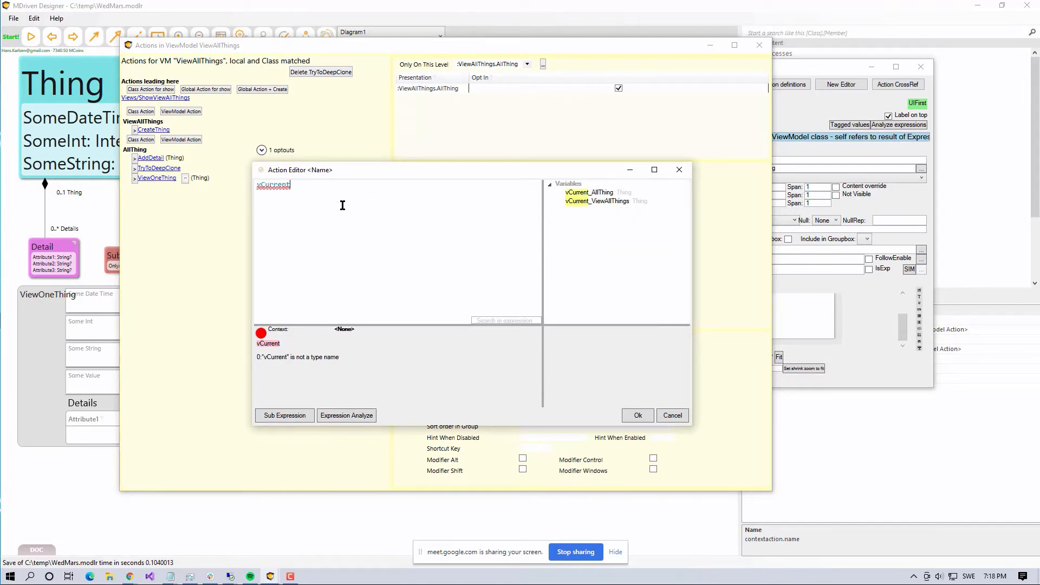
type("_All")
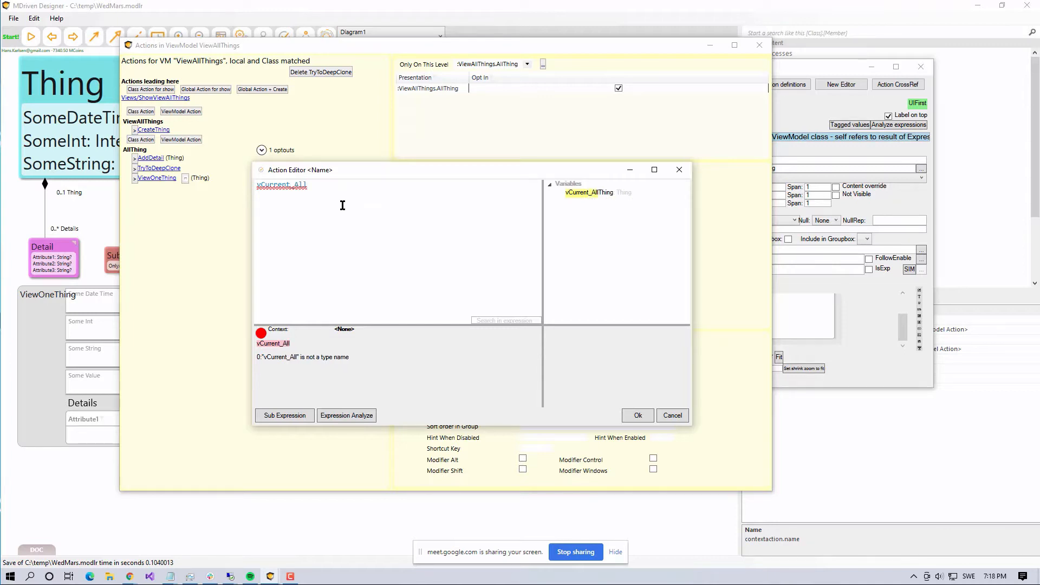
type("Thing")
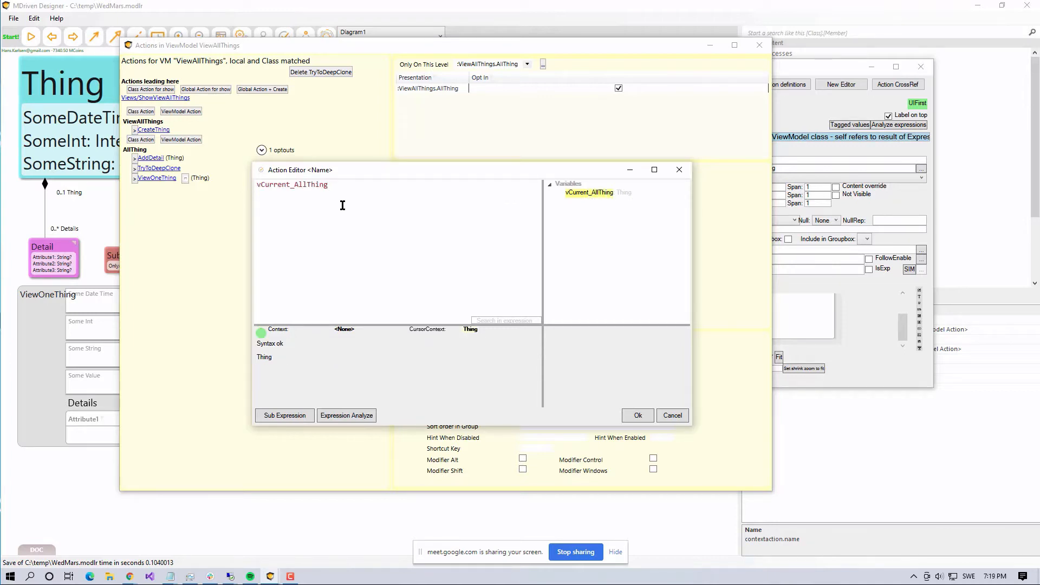
type(".d")
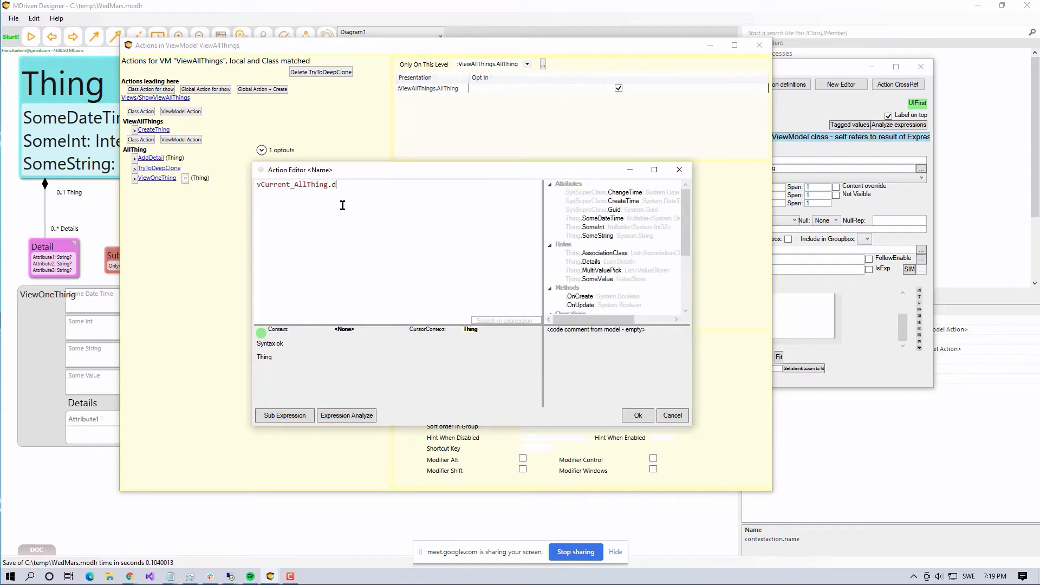
type("ee")
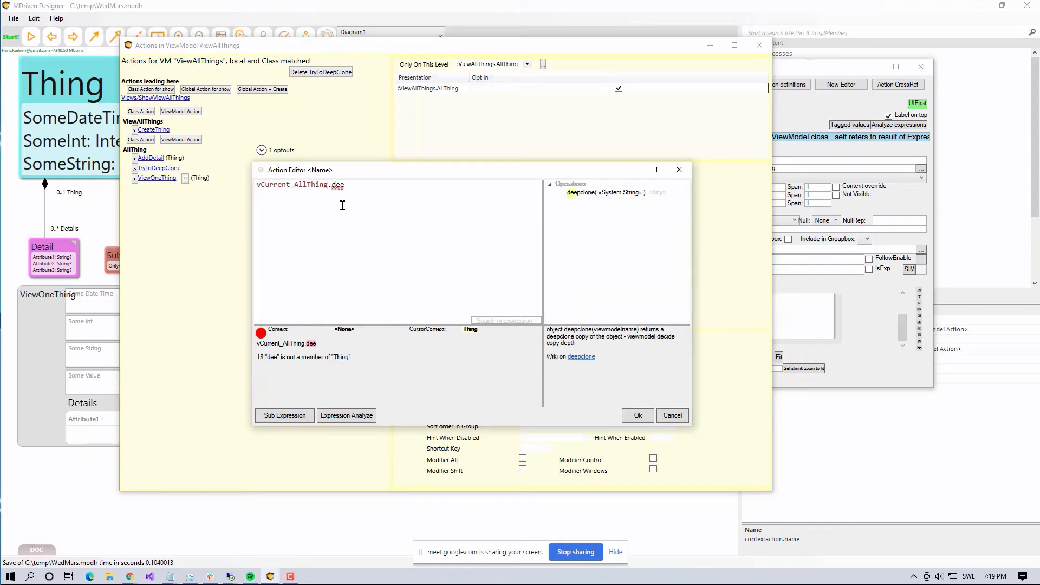
double_click(578, 200)
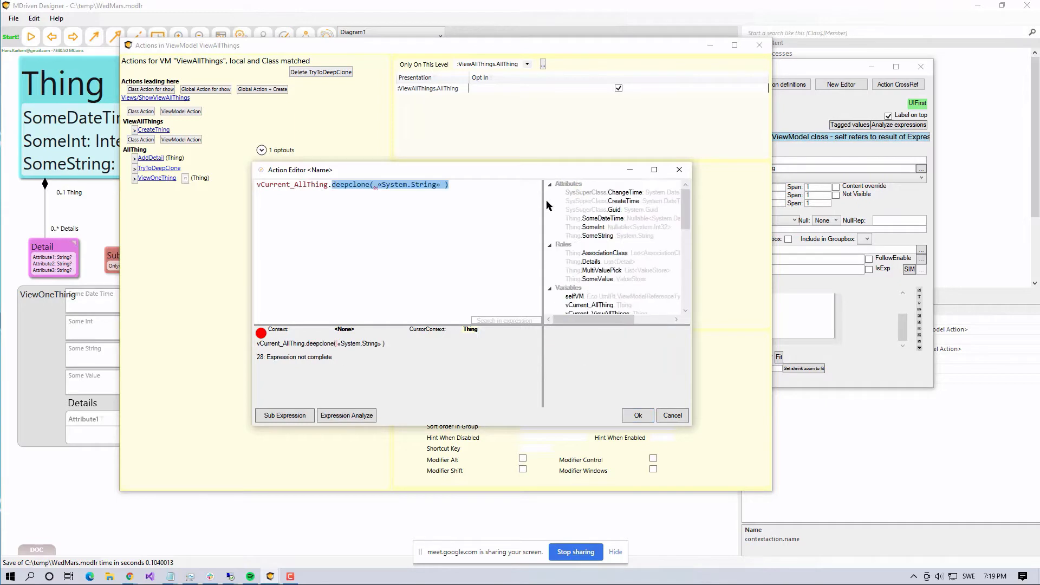
- Replace the System.String placeholder in the deepclone call with the class name Thing
key("Right")
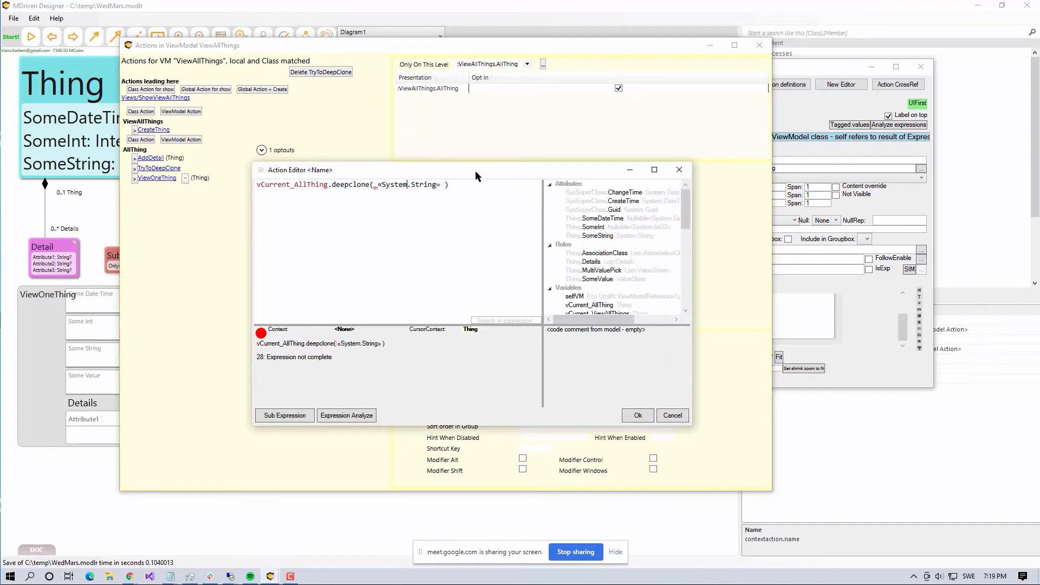
key("ctrl+shift+Right")
key("ctrl+shift+Right")
key("ctrl+shift+Right")
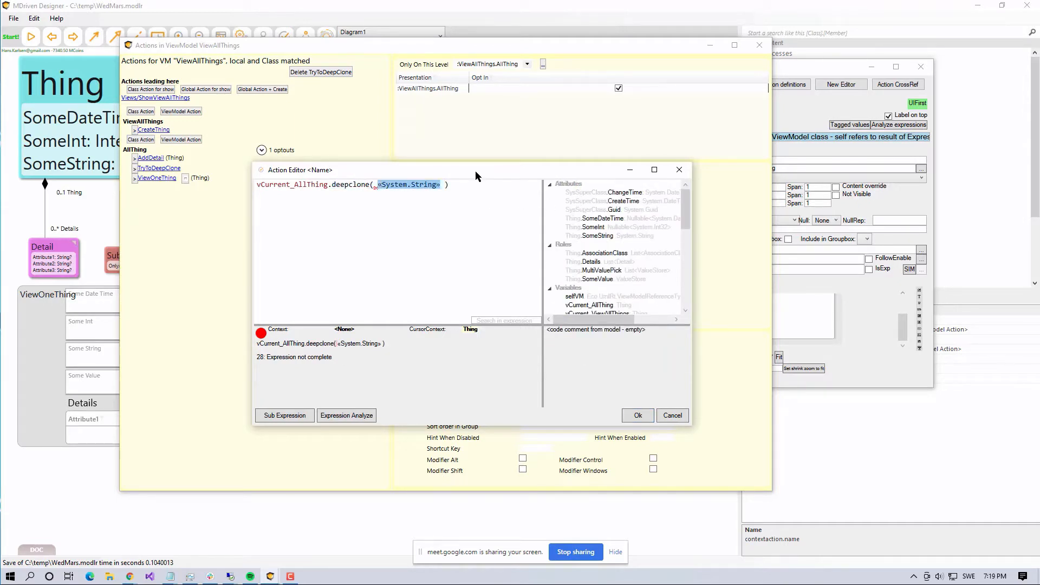
type("thing")
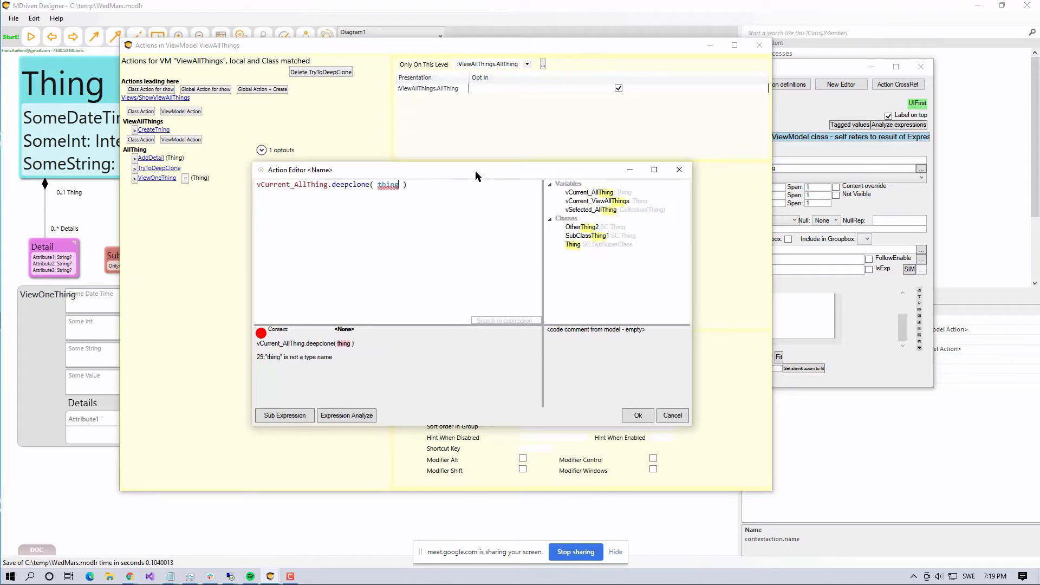
key("ctrl+Left")
key("Delete")
type("T")
key("Right")
key("Right")
key("Right")
key("Right")
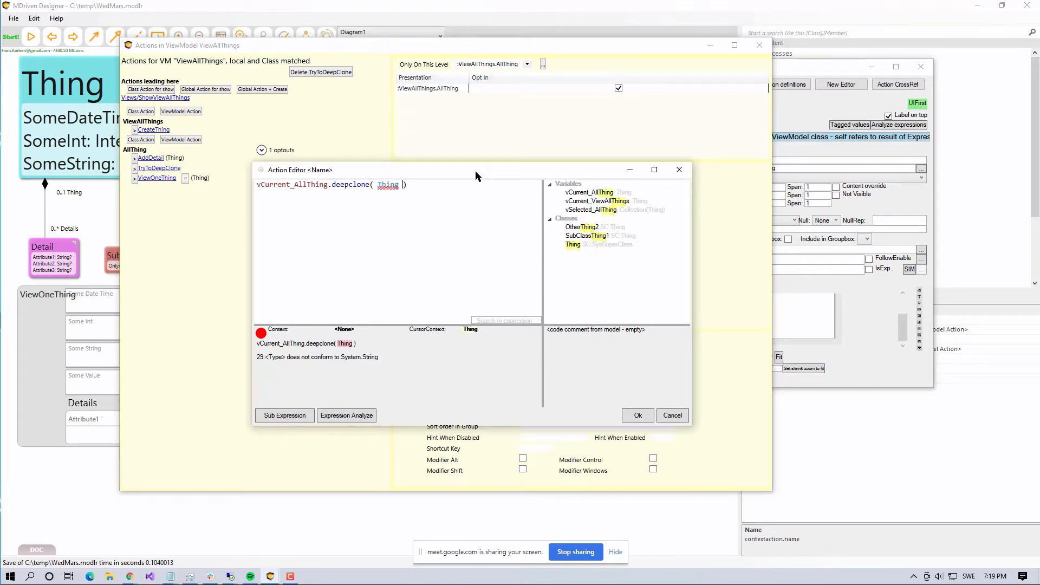
- Extend the deepclone argument to Thing.ViewModels.ThingDeepClone1
type(".Vi")
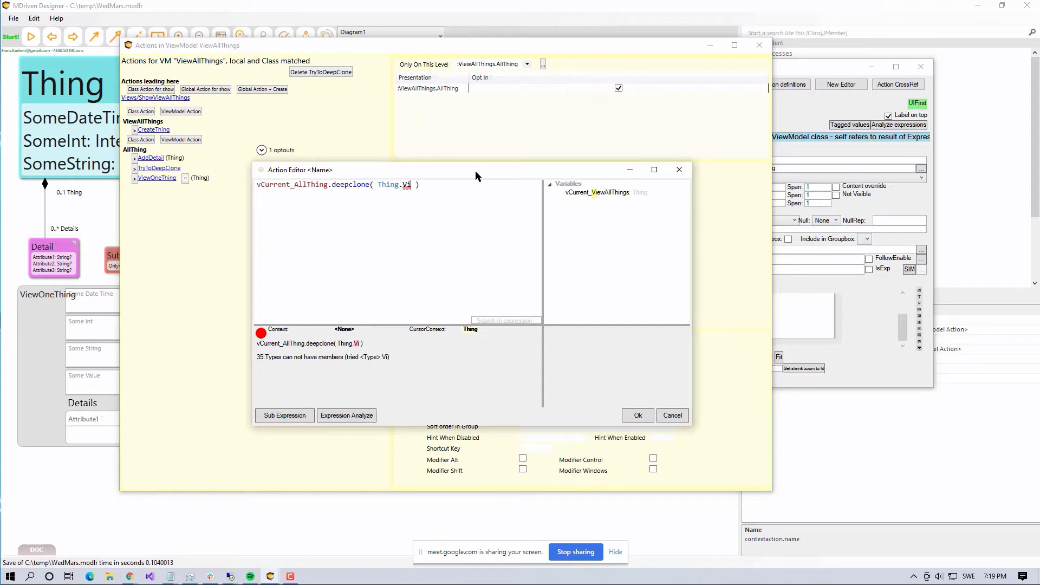
type("ewModel")
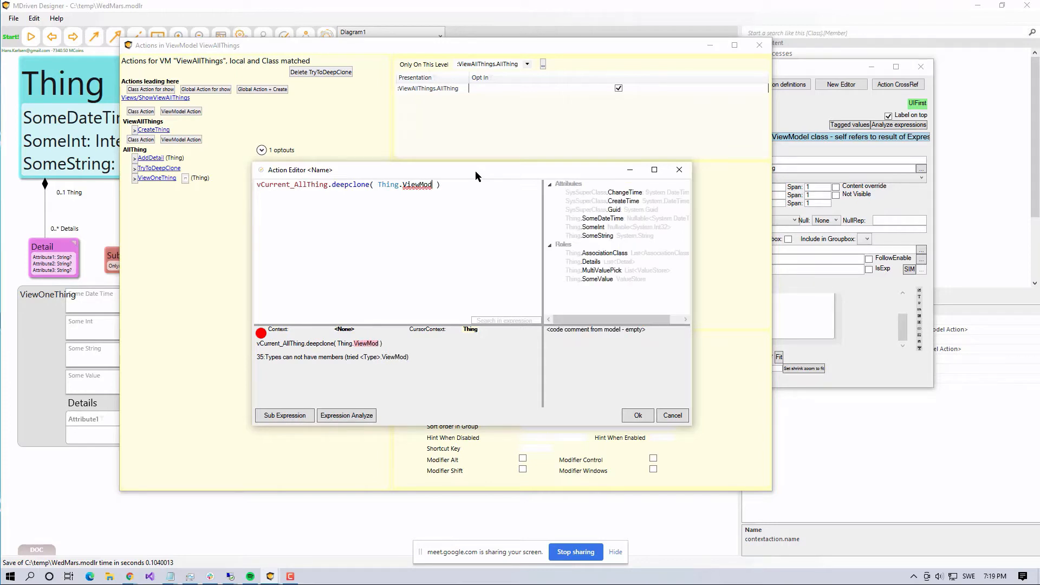
type("s")
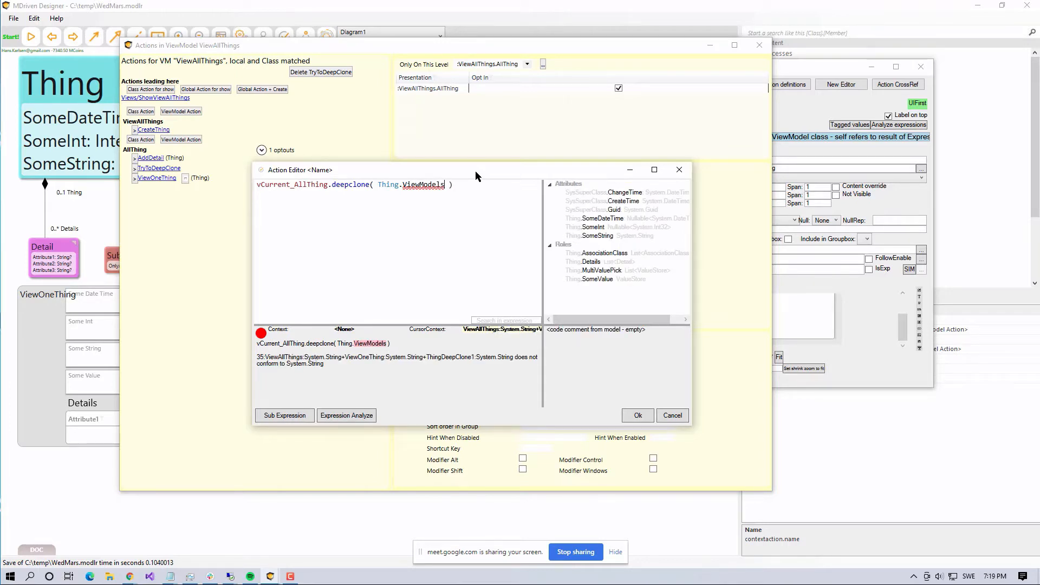
type(".")
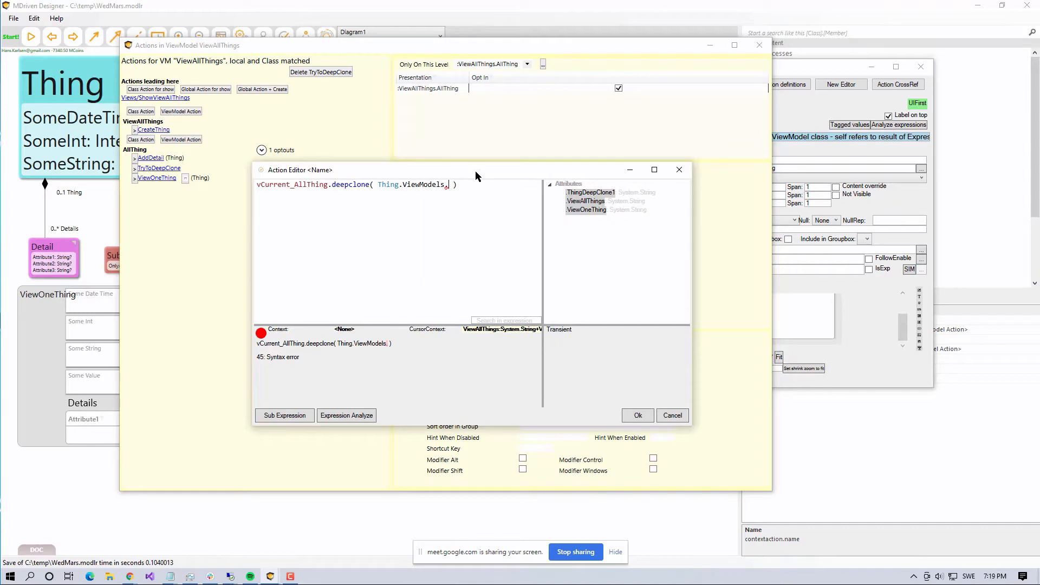
double_click(590, 194)
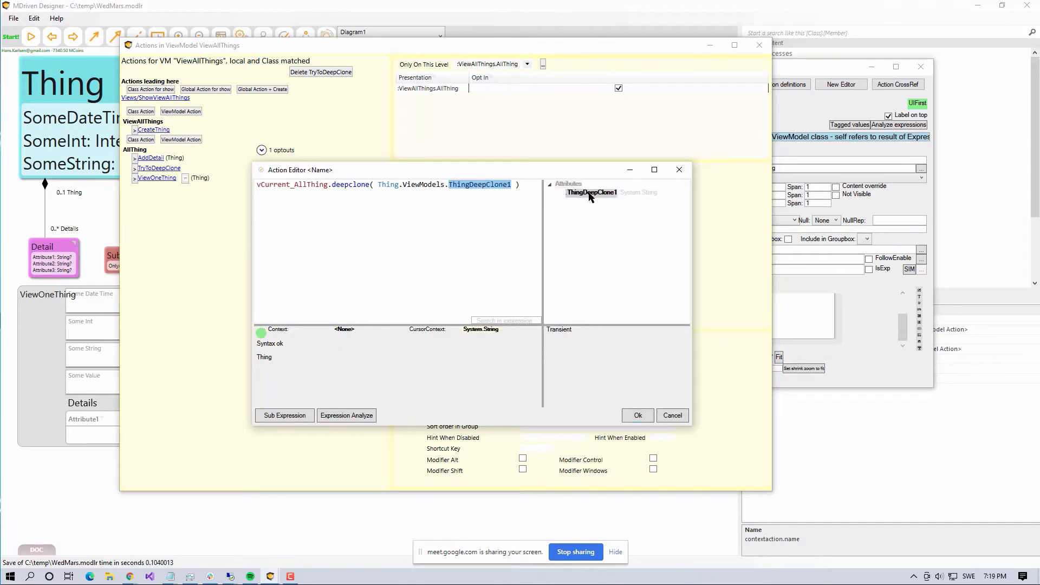
- Examine the parts of the execute expression: the vCurrent_AllThing variable, the deepclone call and its ViewModel name argument
left_click(482, 202)
left_click(326, 185)
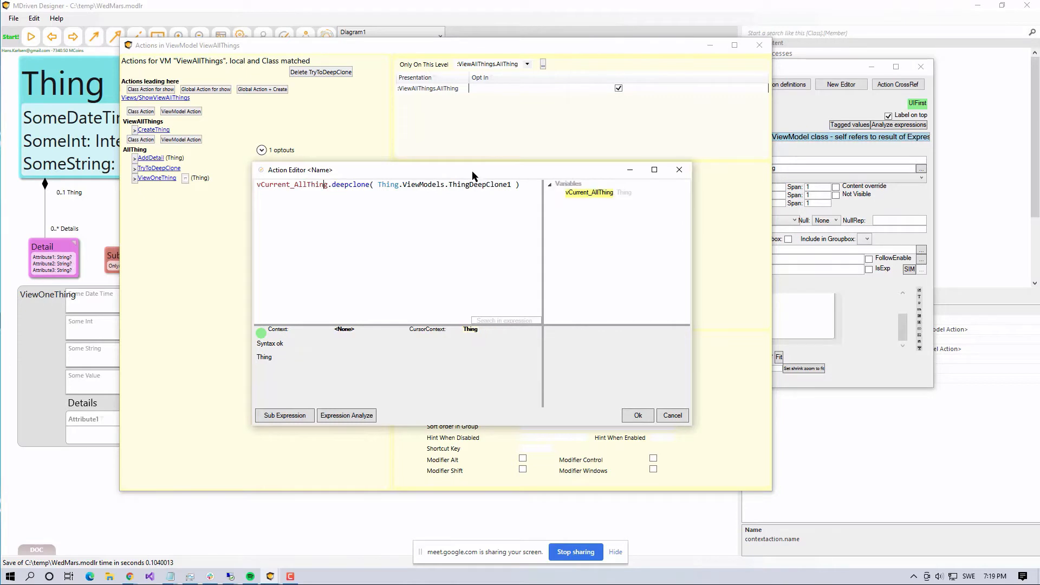
key("Left")
key("Left")
key("Left")
key("Left")
key("Left")
key("Left")
key("Left")
key("Left")
key("Left")
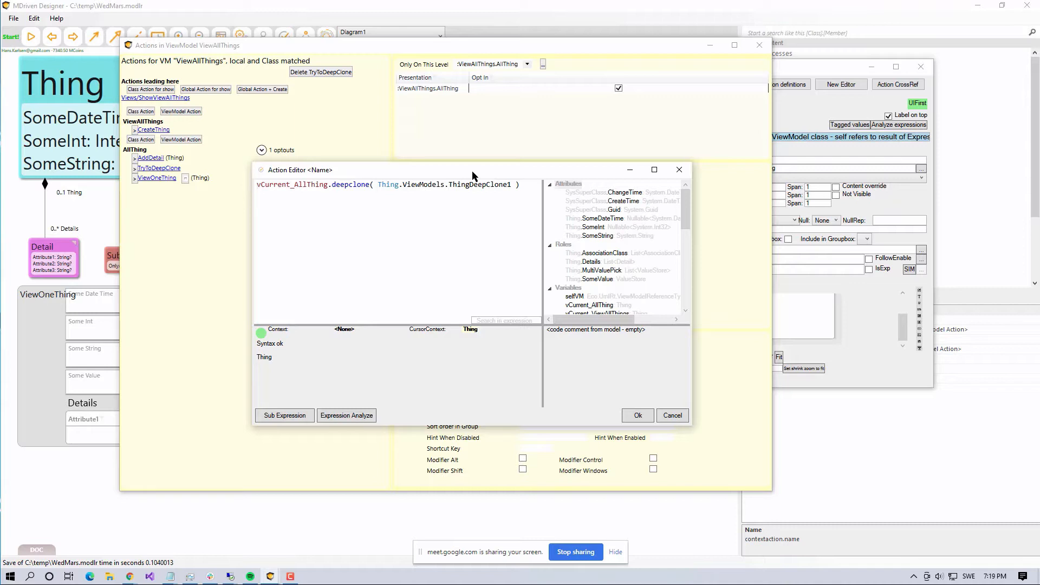
key("Right")
key("Right")
key("Right")
key("Right")
key("Right")
key("Right")
key("Right")
key("Right")
key("Right")
key("Right")
key("Right")
key("Right")
key("Right")
key("Right")
key("Right")
key("Right")
key("Right")
key("Right")
key("Right")
key("Right")
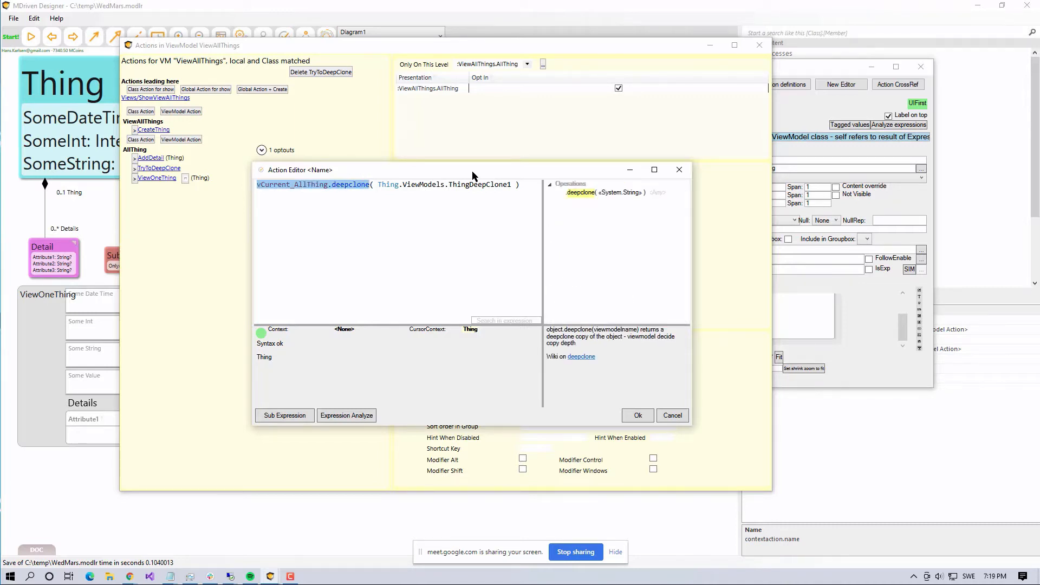
key("Left")
key("Left")
key("Left")
key("Left")
key("Left")
key("Left")
key("Left")
key("Left")
key("Left")
key("Left")
key("Left")
key("Left")
key("Left")
key("Left")
key("Left")
key("Left")
key("Left")
key("Left")
key("Left")
key("Left")
key("Left")
key("Left")
key("Left")
key("Left")
key("Left")
key("Left")
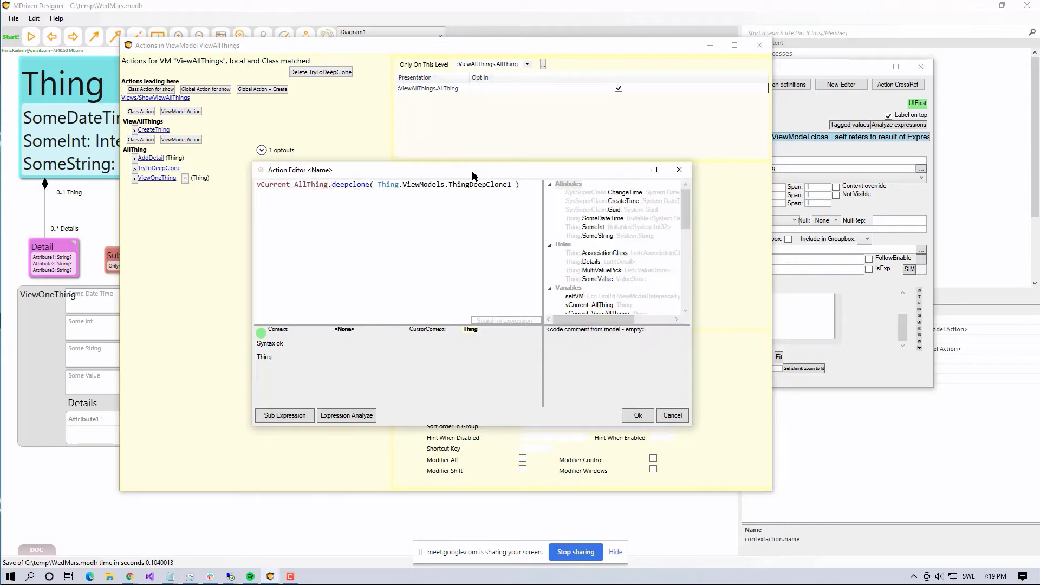
key("shift+Right")
key("shift+Right")
key("shift+Right")
key("shift+Right")
key("shift+Right")
key("shift+Right")
key("shift+Right")
key("shift+Right")
key("shift+Right")
key("shift+Right")
key("shift+Right")
key("shift+Right")
key("shift+Right")
key("shift+Right")
key("shift+Right")
key("shift+Right")
key("shift+Right")
key("Right")
key("Right")
key("Right")
key("Right")
key("Right")
key("Right")
key("Right")
key("Right")
key("Right")
key("Right")
key("Right")
key("Right")
key("Right")
key("shift+Right")
key("shift+Right")
key("shift+Right")
key("shift+Right")
key("shift+Right")
key("shift+Right")
key("shift+Right")
key("shift+Right")
key("shift+Right")
key("shift+Right")
key("shift+Right")
key("shift+Right")
key("shift+Right")
key("shift+Right")
key("shift+Right")
key("shift+Right")
key("shift+Right")
key("shift+Right")
key("shift+Right")
key("shift+Right")
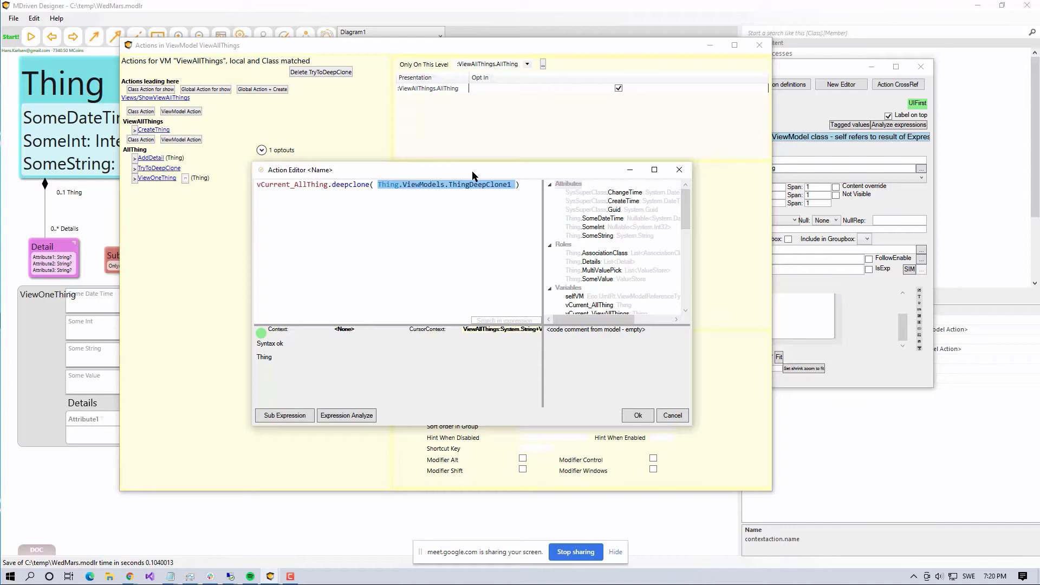
key("Right")
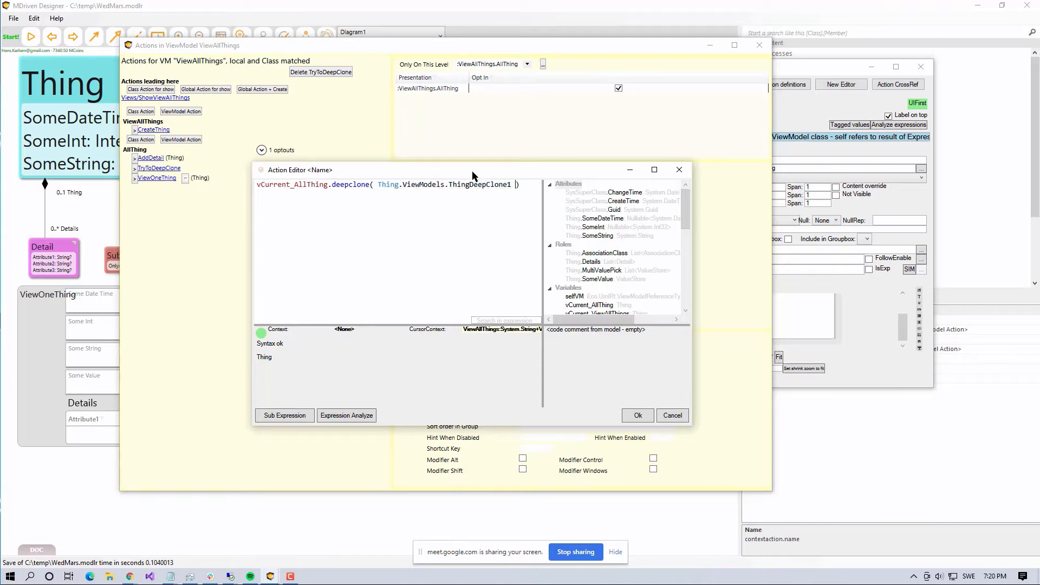
key("Left")
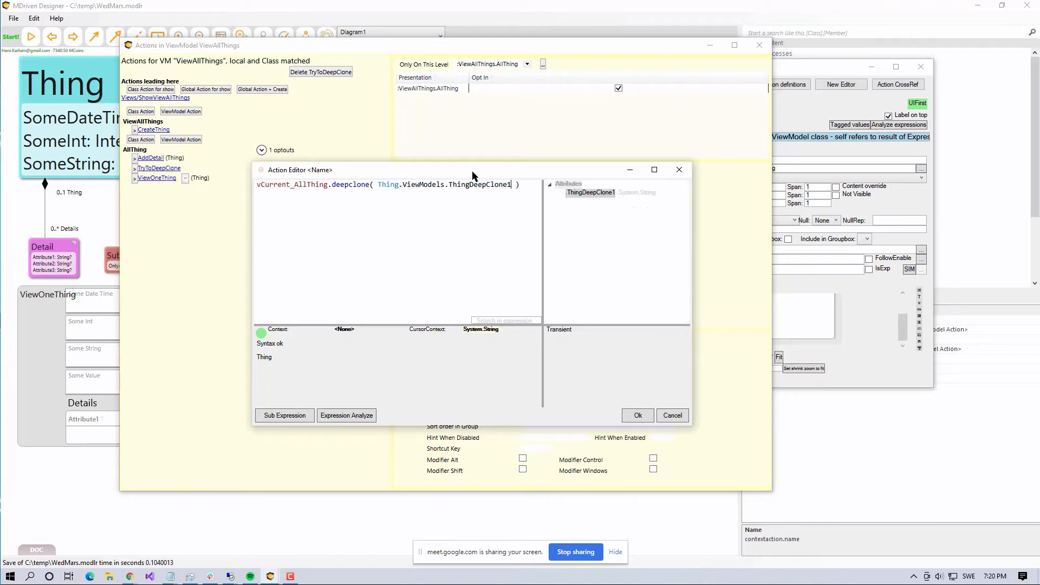
key("ctrl+shift+Left")
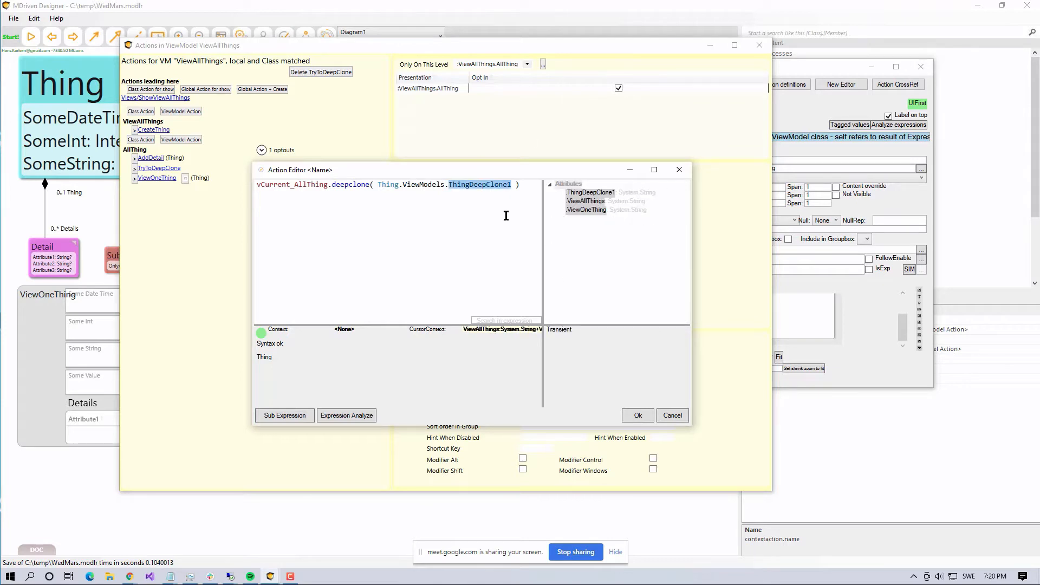
- Accept the execute expression and run the model in the system prototyper with XML persistence
left_click(642, 415)
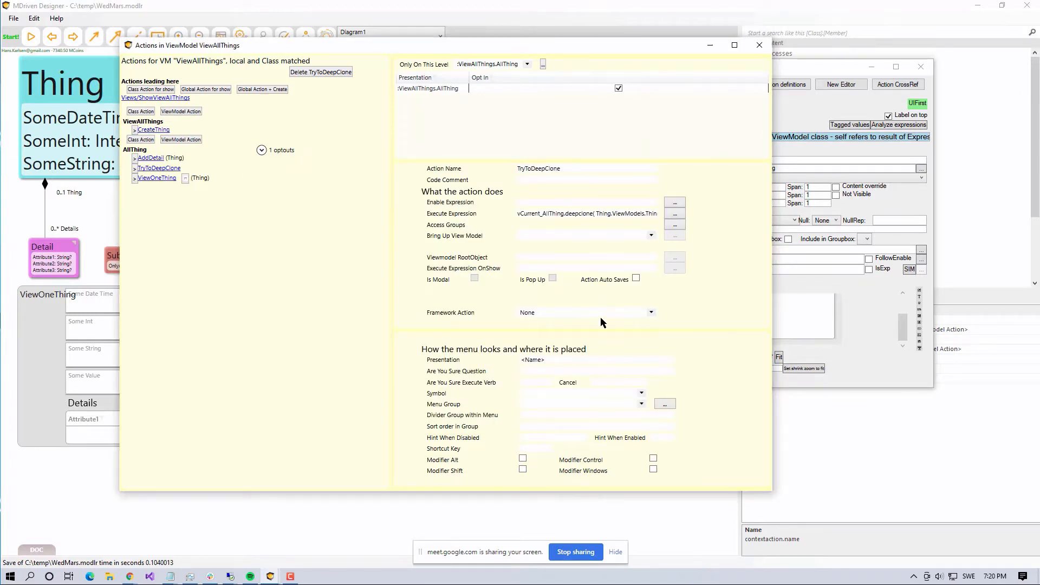
left_click(29, 34)
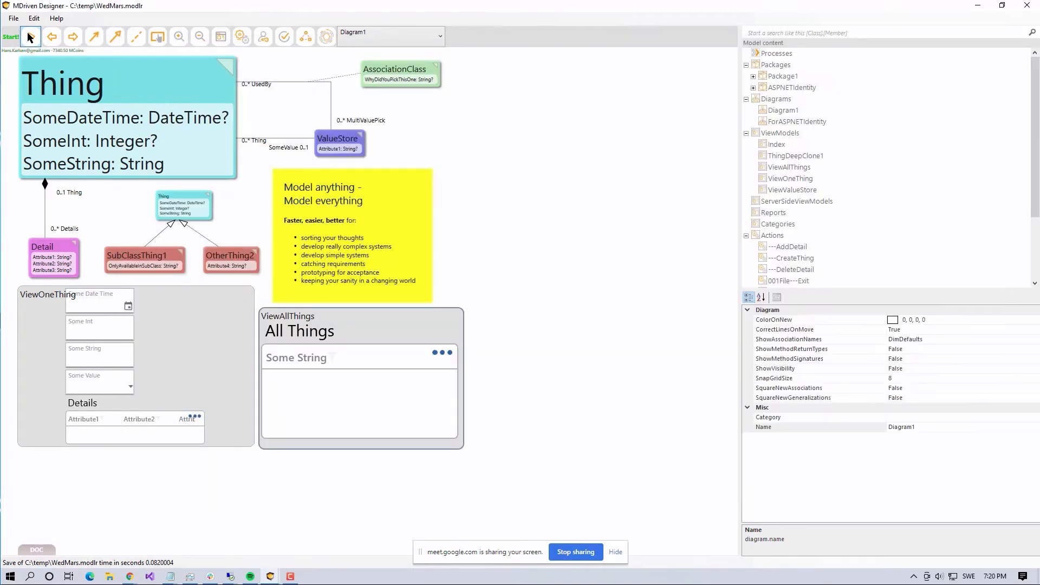
left_click(156, 166)
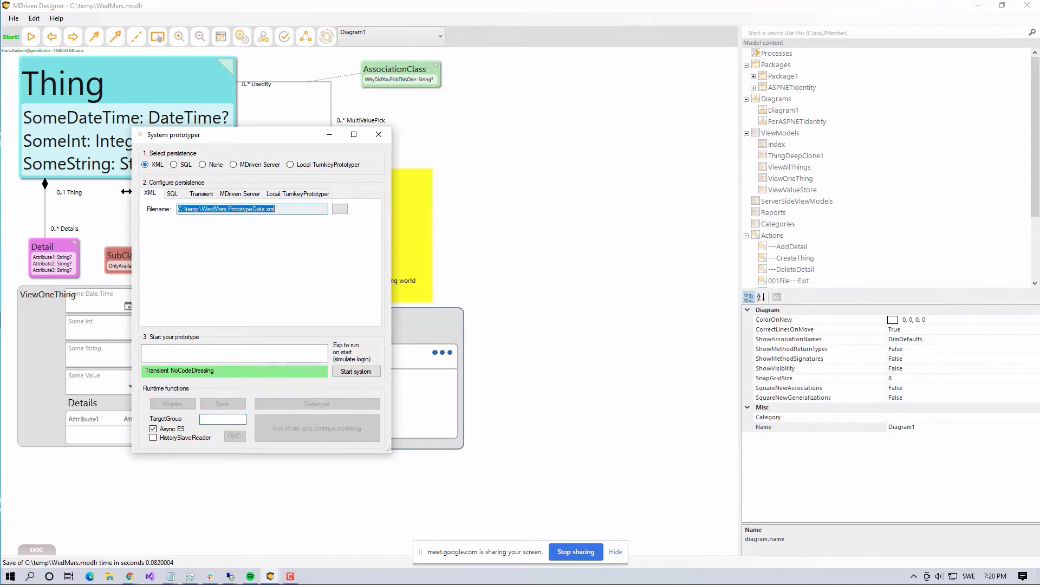
left_click(361, 374)
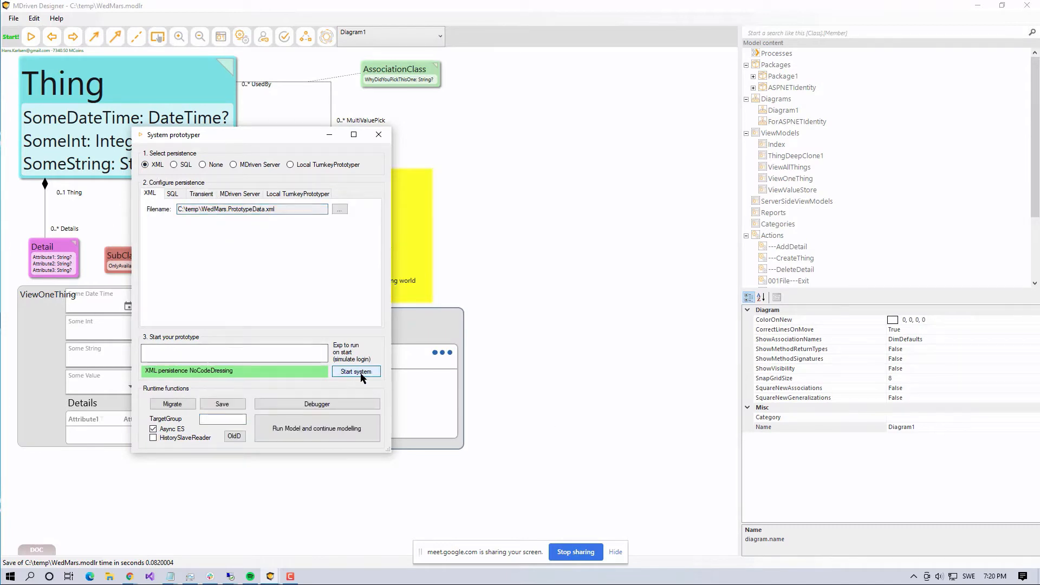
left_click(337, 433)
- Show View All Things in the running prototype and create a Thing with Some String AAA
left_click(83, 28)
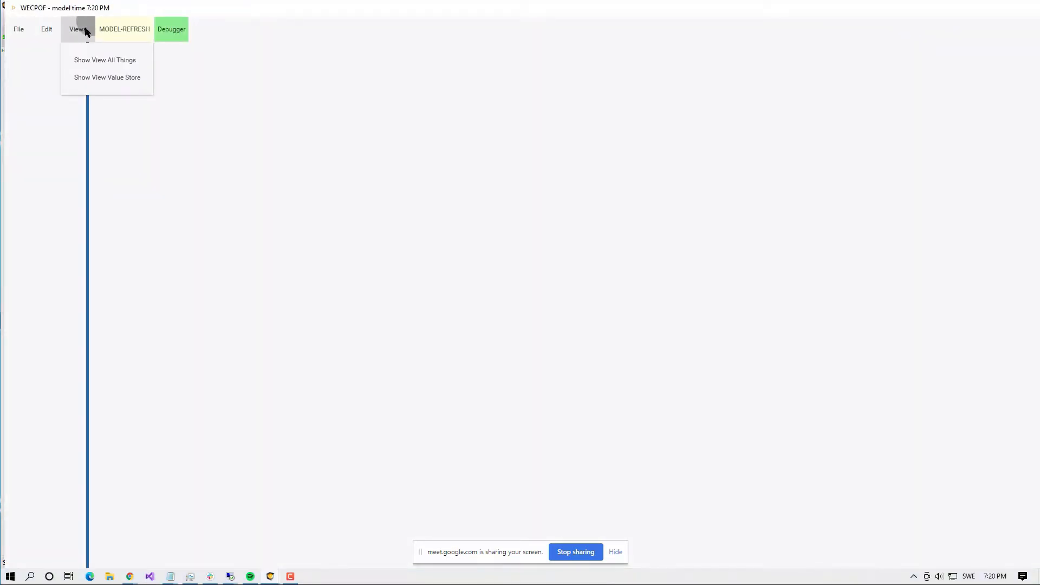
left_click(93, 59)
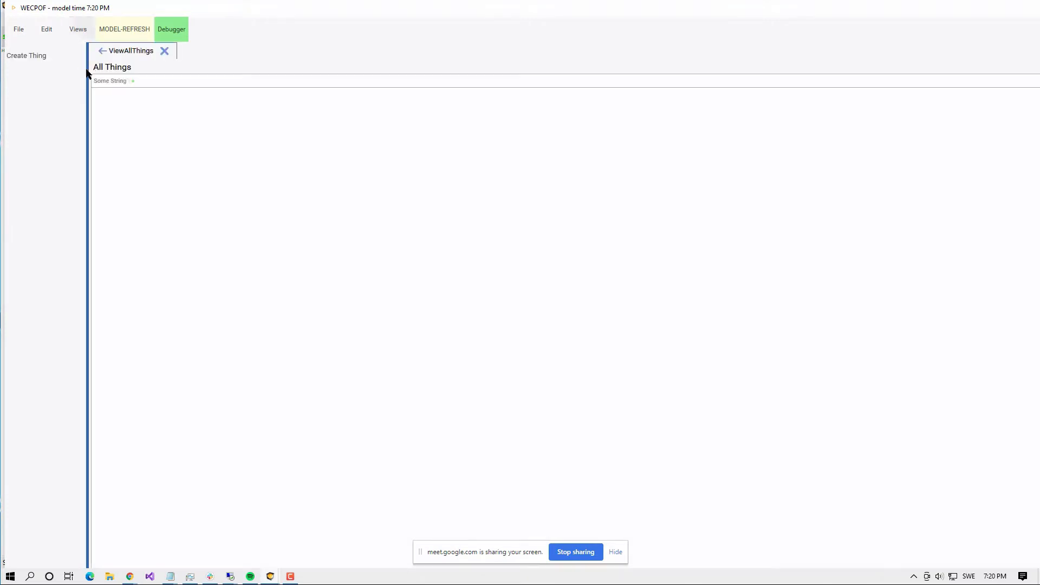
left_click(38, 56)
left_click(141, 89)
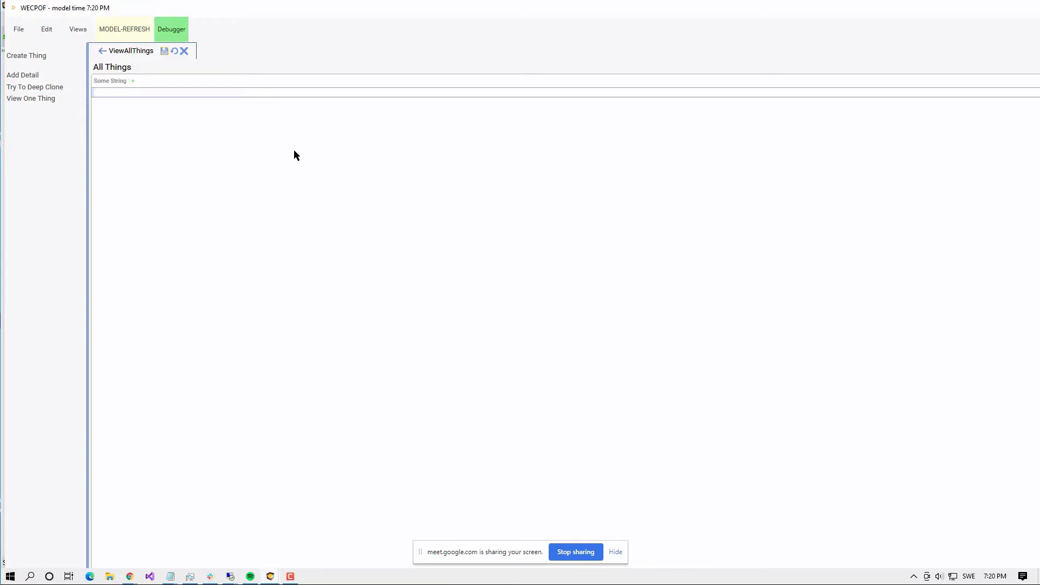
type("AAA")
key("Return")
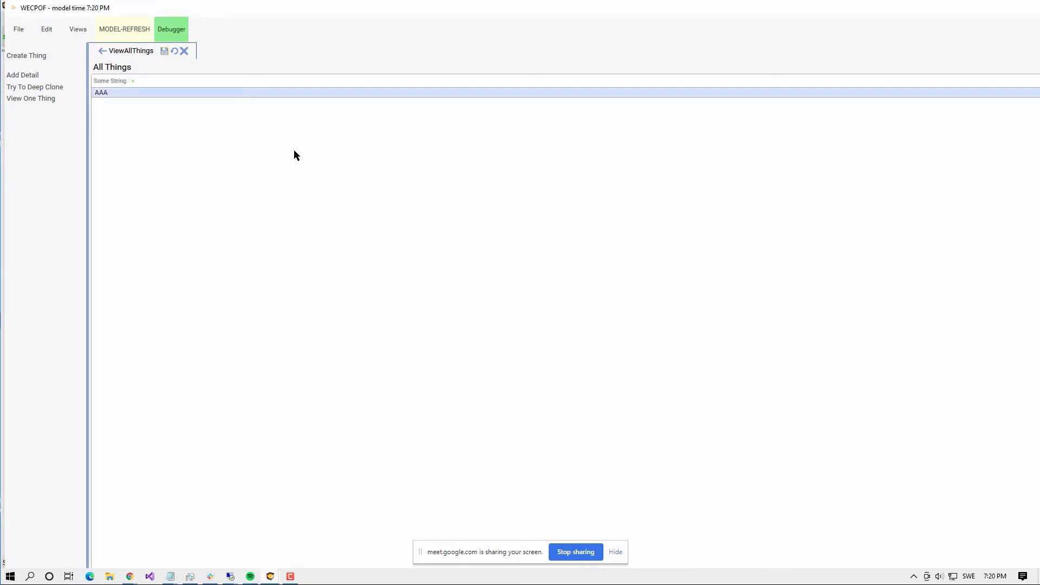
- Open the AAA thing in ViewOneThing and set Some Int to 1 and Some Date Time to 3/10/2021
left_click(40, 100)
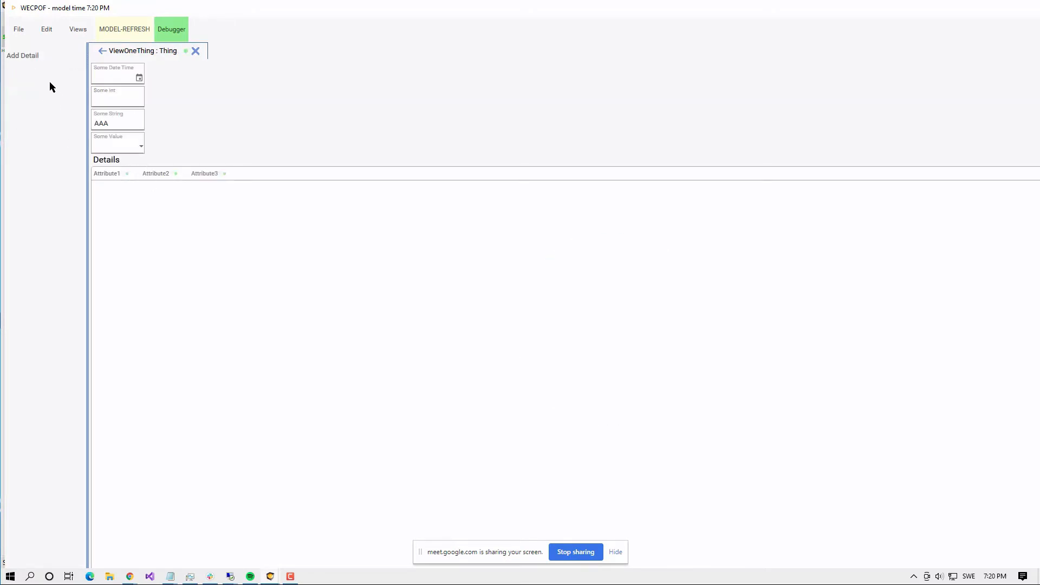
left_click(121, 100)
left_click(139, 78)
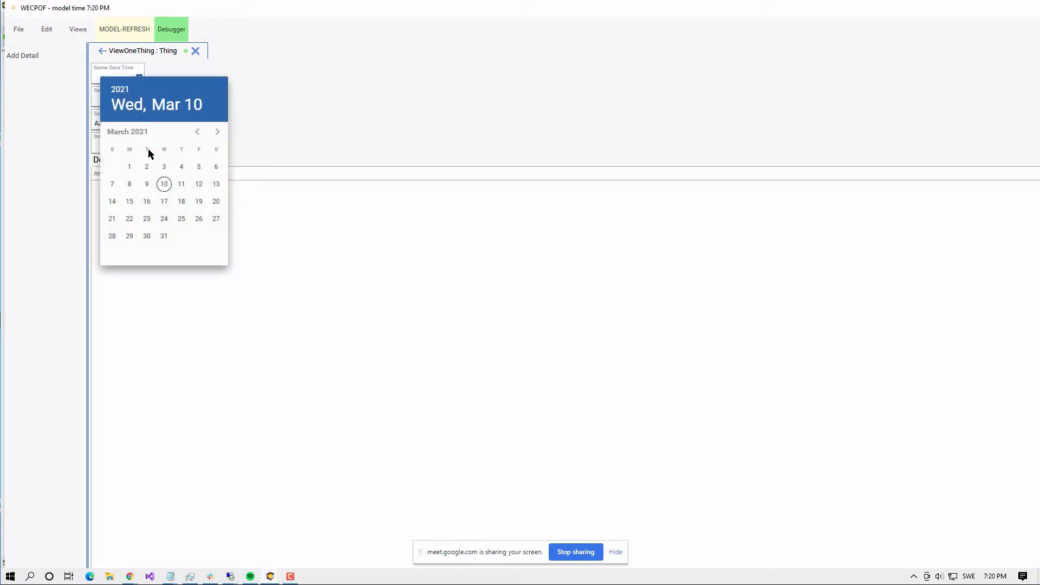
left_click(164, 184)
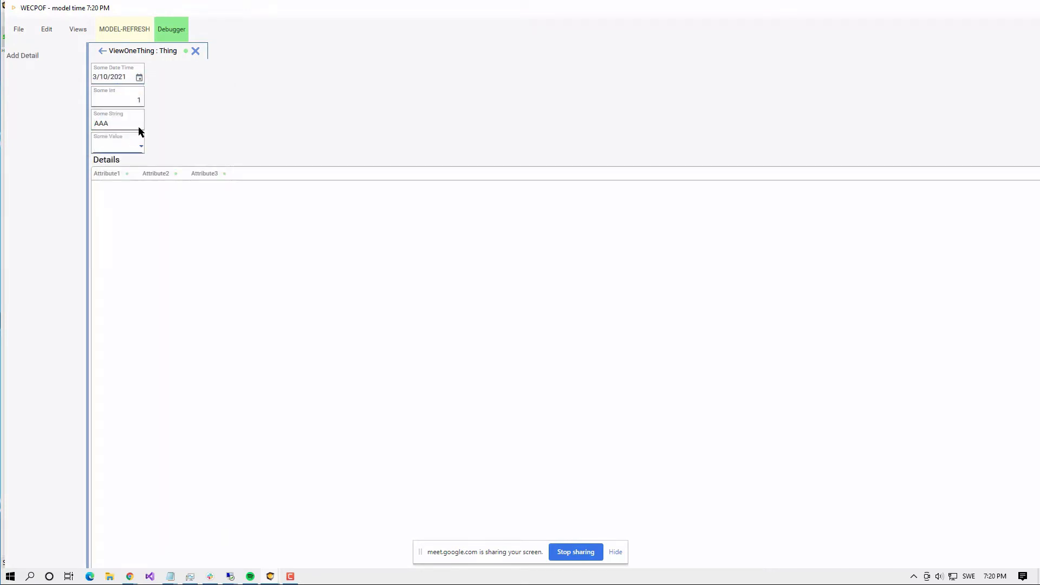
- Add three details to the thing and set their Attribute1 values to 1, 2 and 3
left_click(28, 56)
left_click(30, 56)
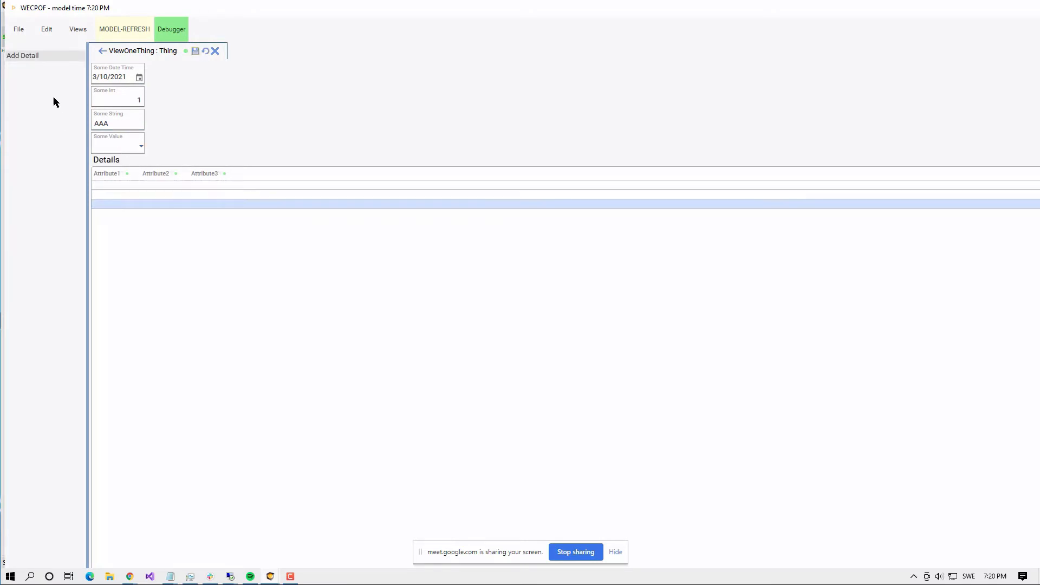
left_click(106, 187)
type("1")
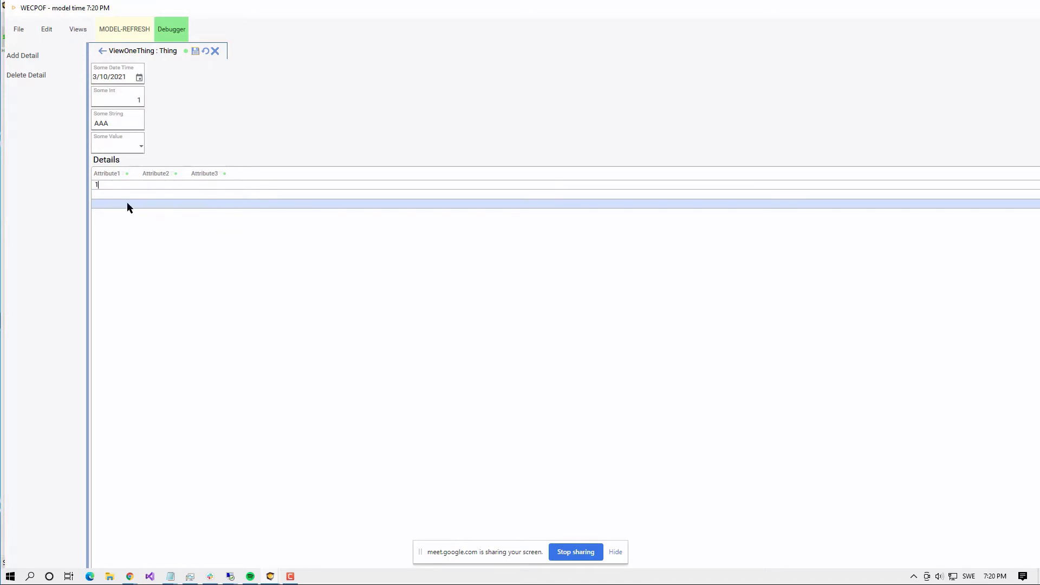
left_click(121, 195)
type("2")
left_click(103, 204)
type("3")
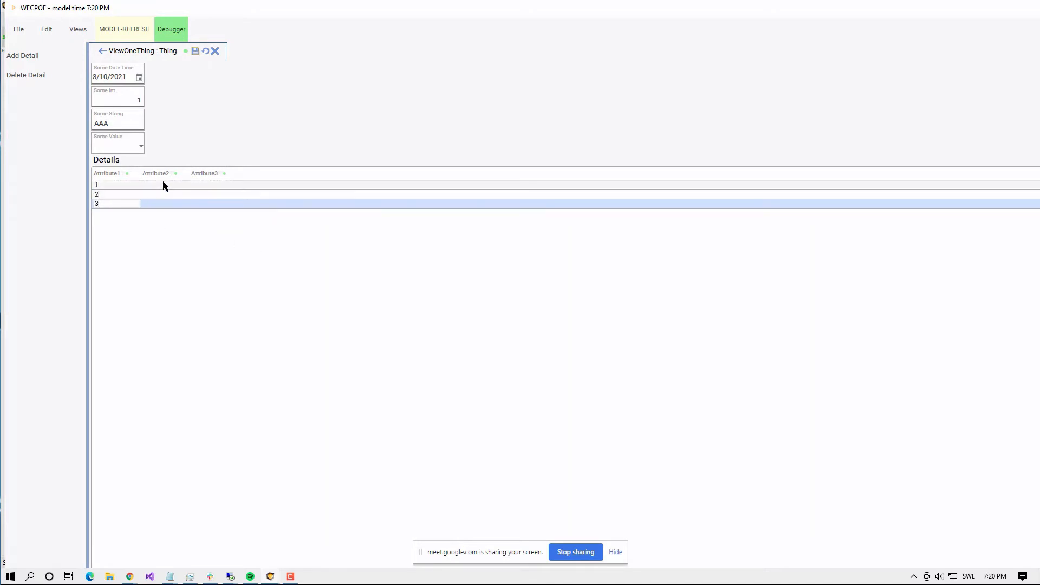
- Fill Attribute2 of the three details with 1q, 2q and 3q
left_click(164, 183)
type("1q")
left_click(152, 195)
type("12q")
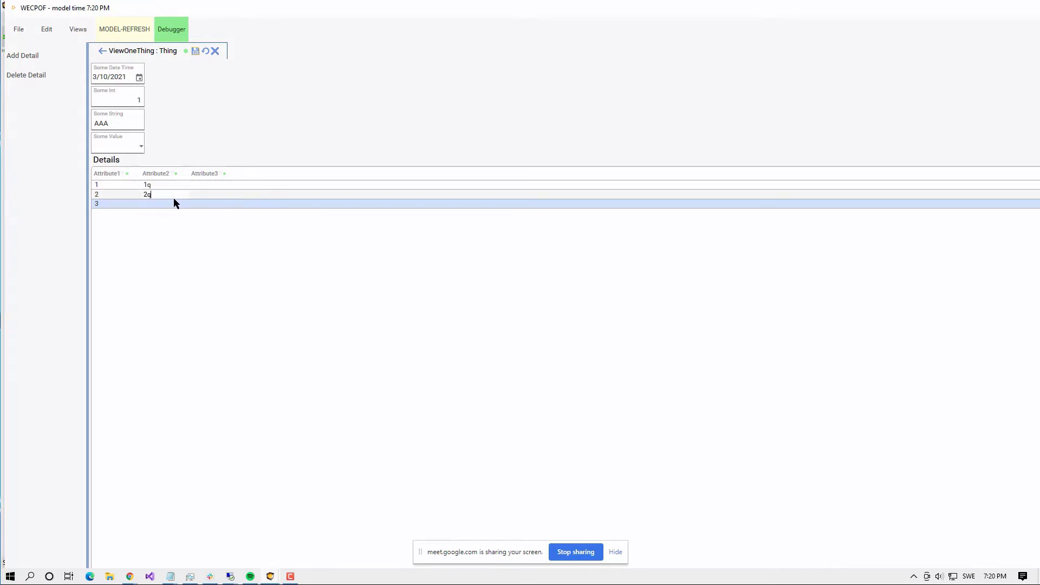
left_click(155, 204)
type("3q")
- Fill Attribute3 of the three details with 1z, 2z and 3z and save the thing
left_click(200, 185)
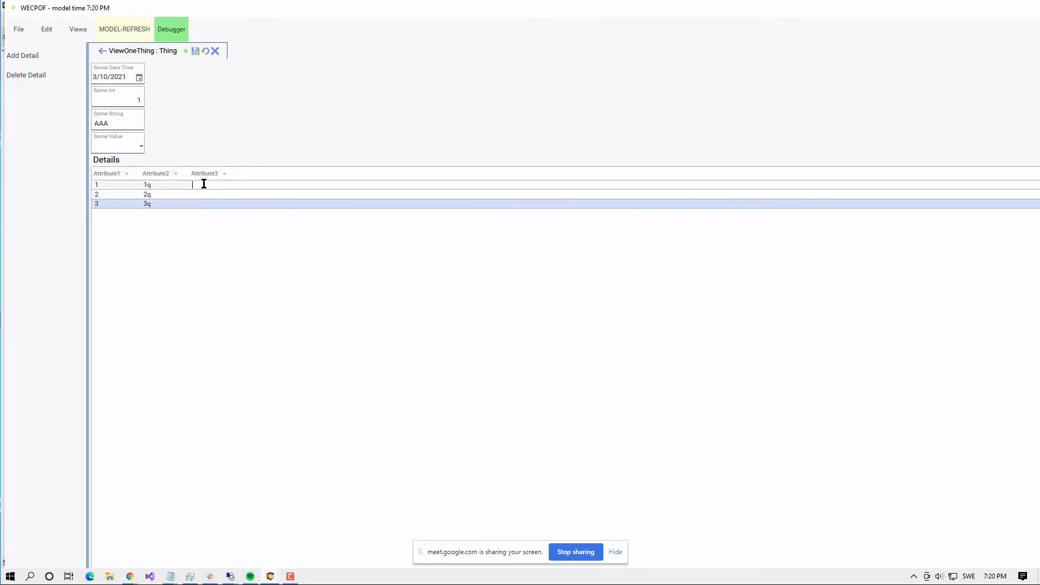
type("1z")
left_click(203, 193)
type("1z")
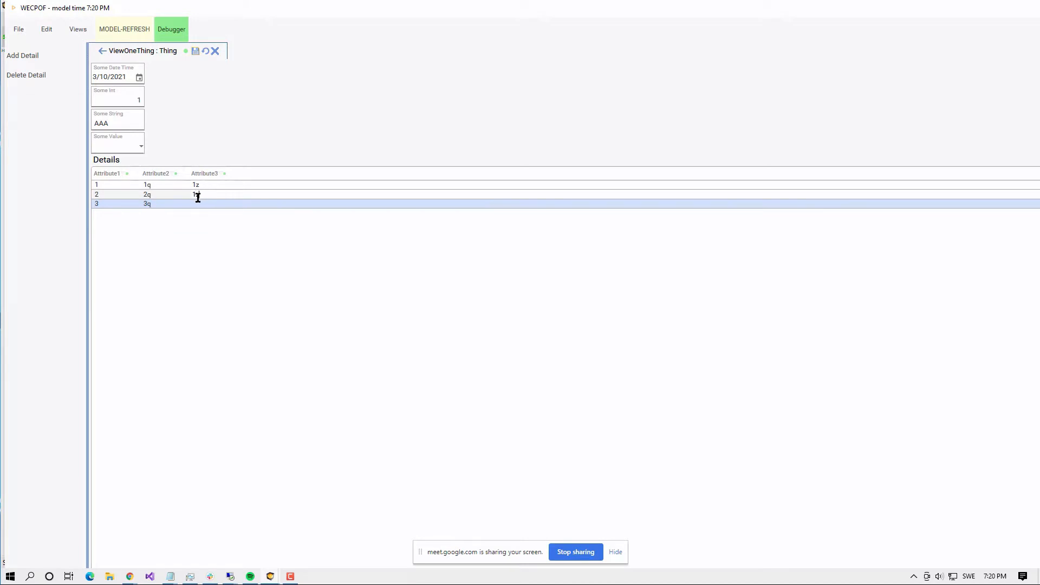
key("BackSpace")
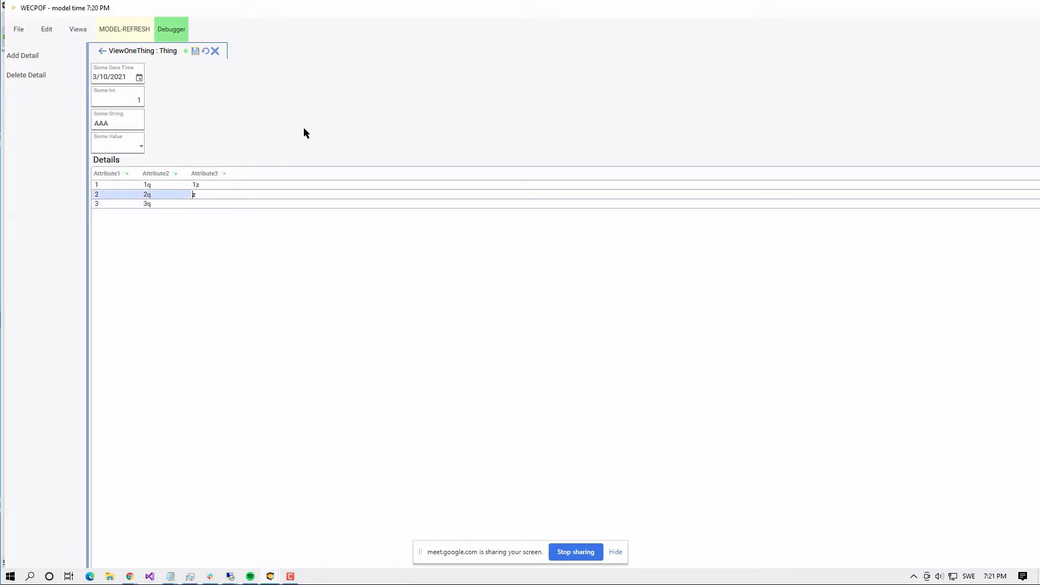
type("2")
left_click(202, 202)
type("3z")
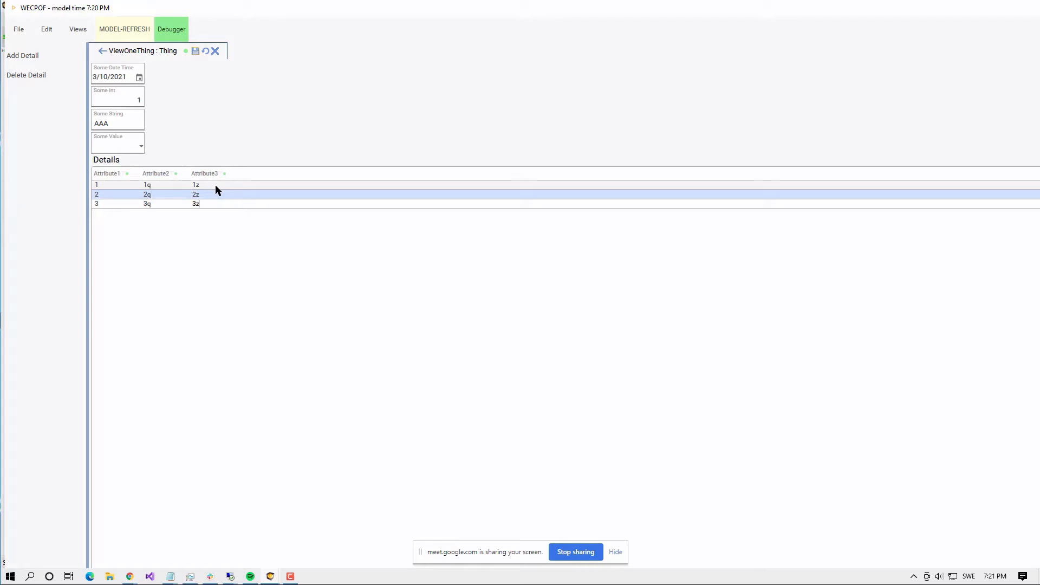
left_click(195, 51)
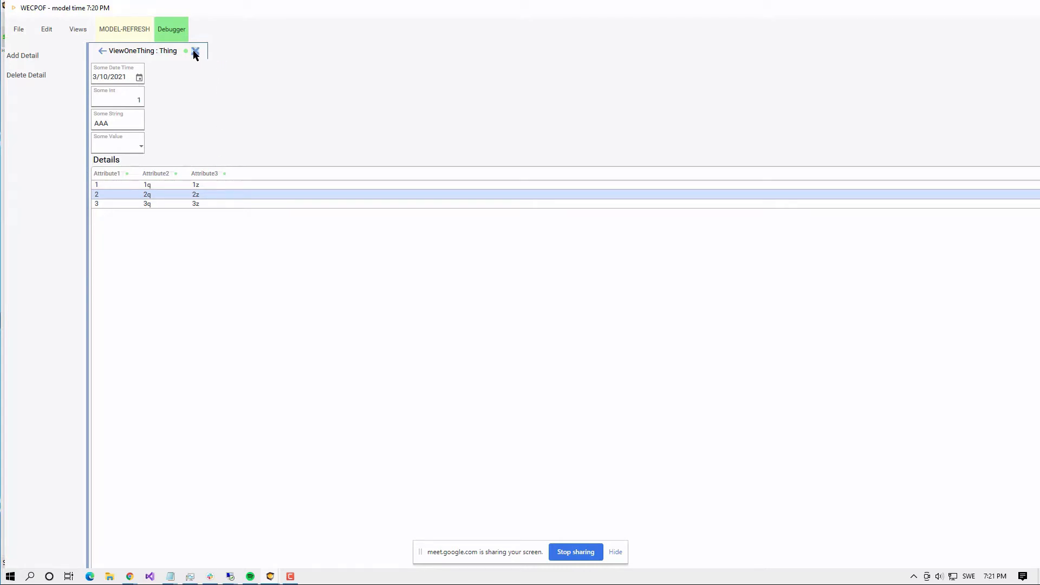
- Go back to ViewAllThings, run Try To Deep Clone on AAA and open the clone in View One Thing
left_click(102, 52)
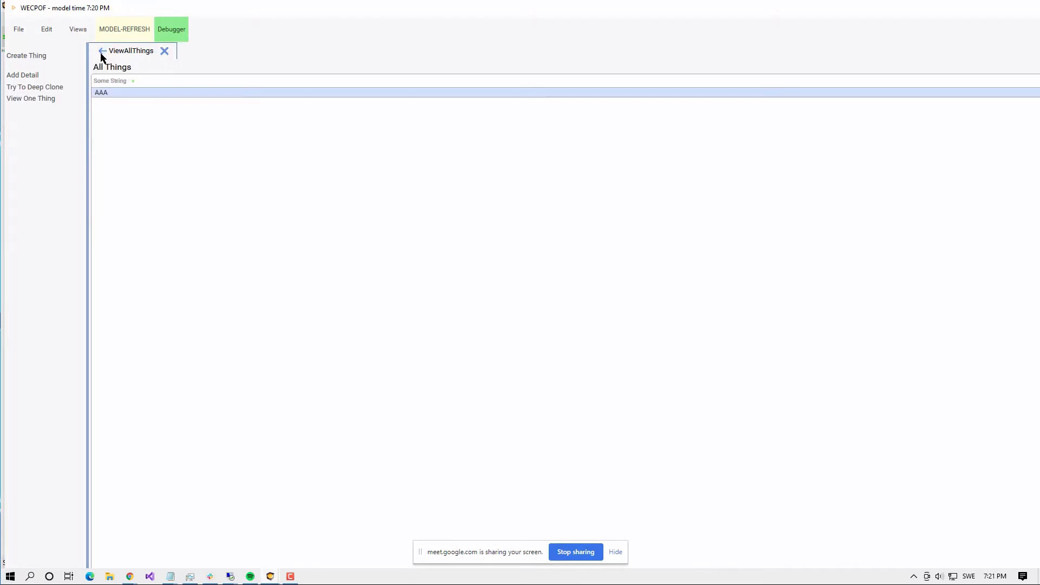
left_click(47, 92)
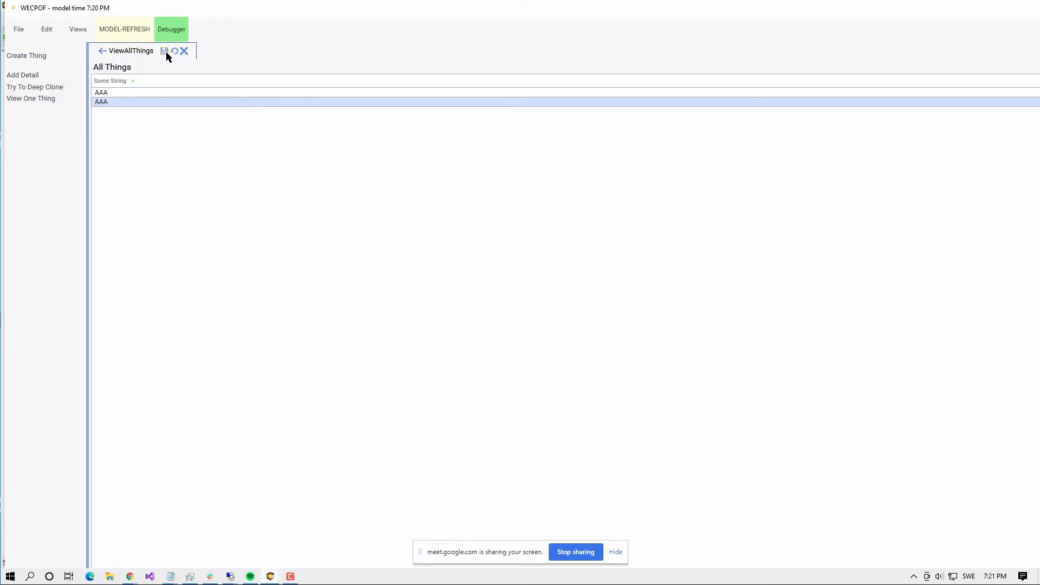
left_click(33, 99)
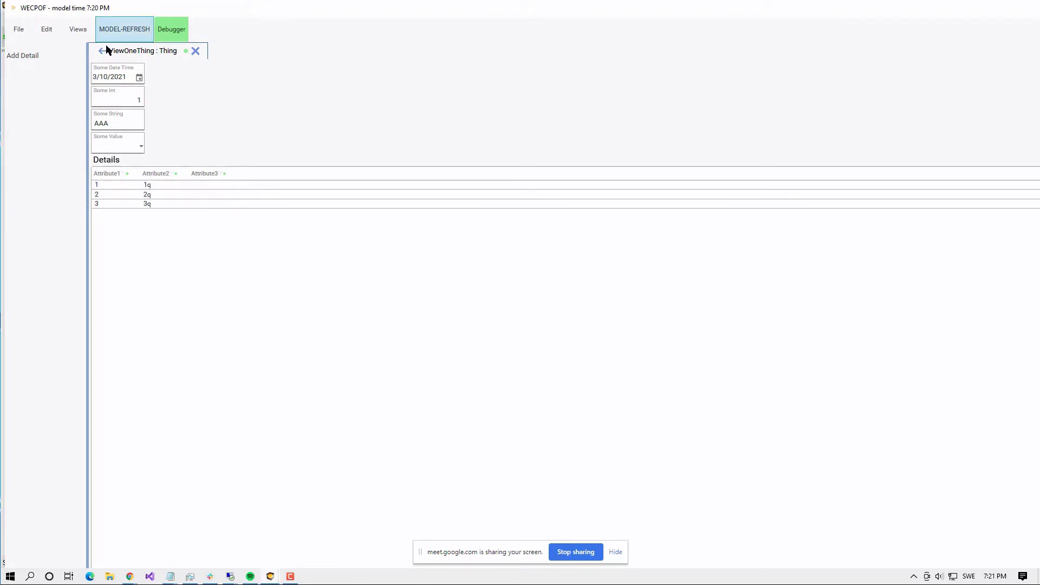
left_click(119, 123)
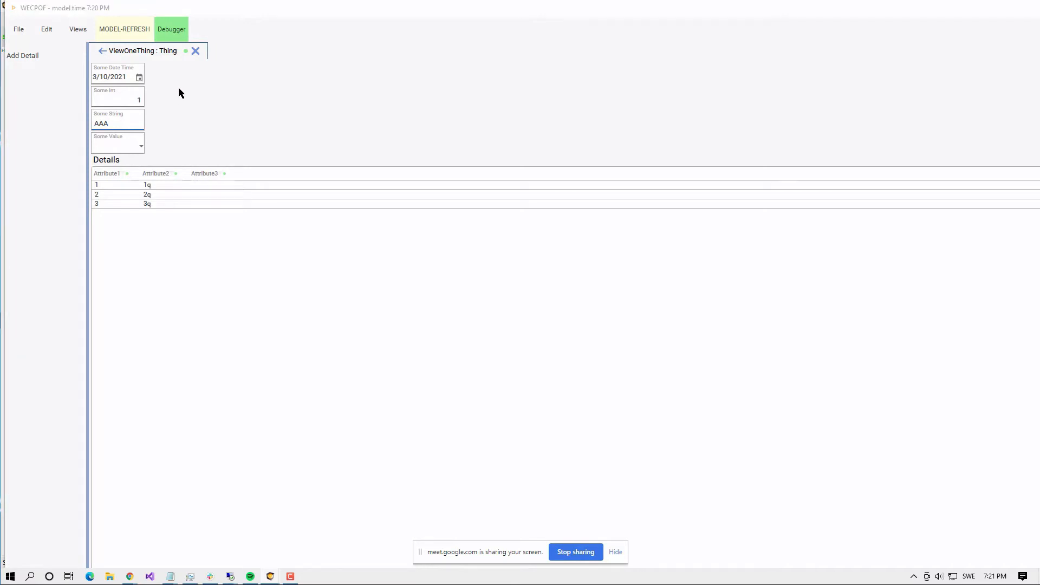
- In the ViewModel Editor, set the expression of ThingDeepClone1's SomeString column to self.SomeString+'<New>'
key("alt+Tab")
key("alt+Tab")
key("alt+Tab")
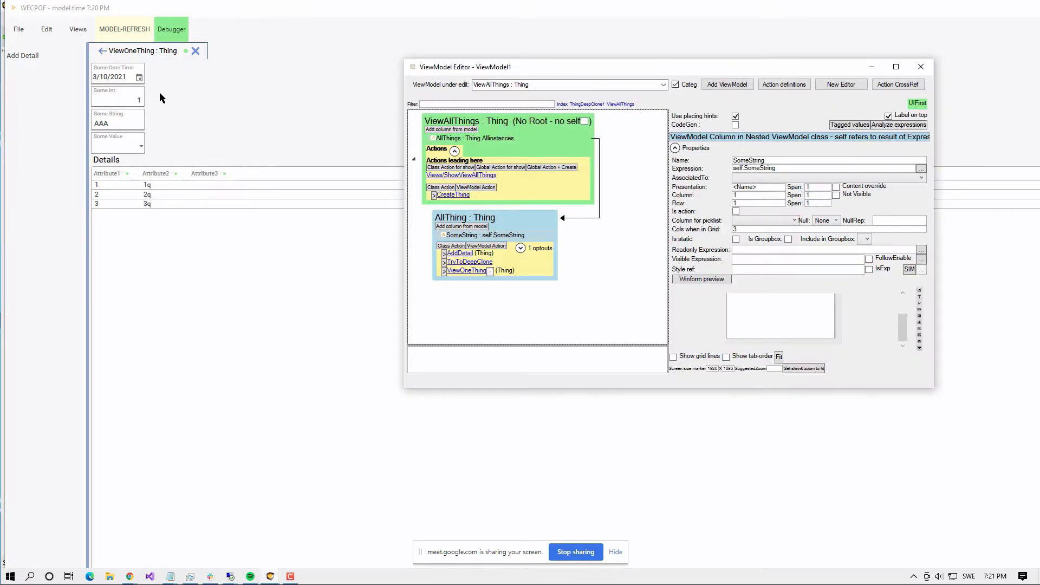
left_click(592, 106)
left_click(514, 156)
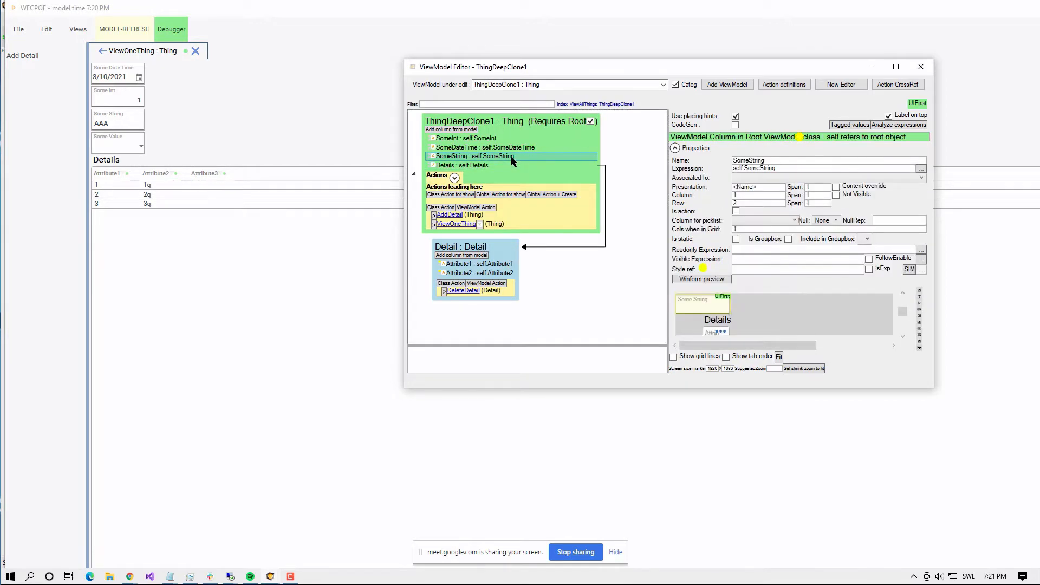
left_click(784, 168)
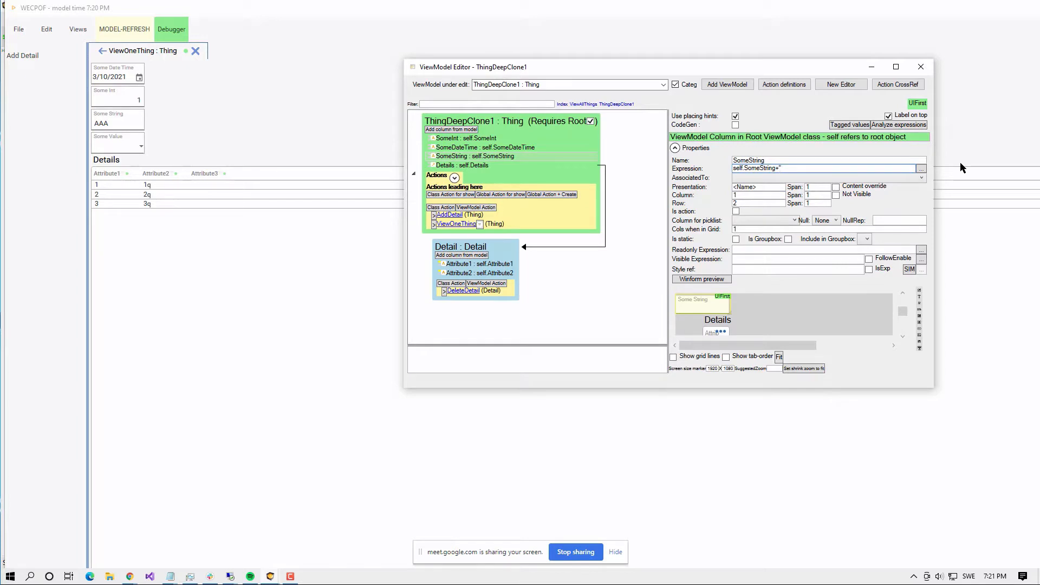
type("+'<New>'")
key("Tab")
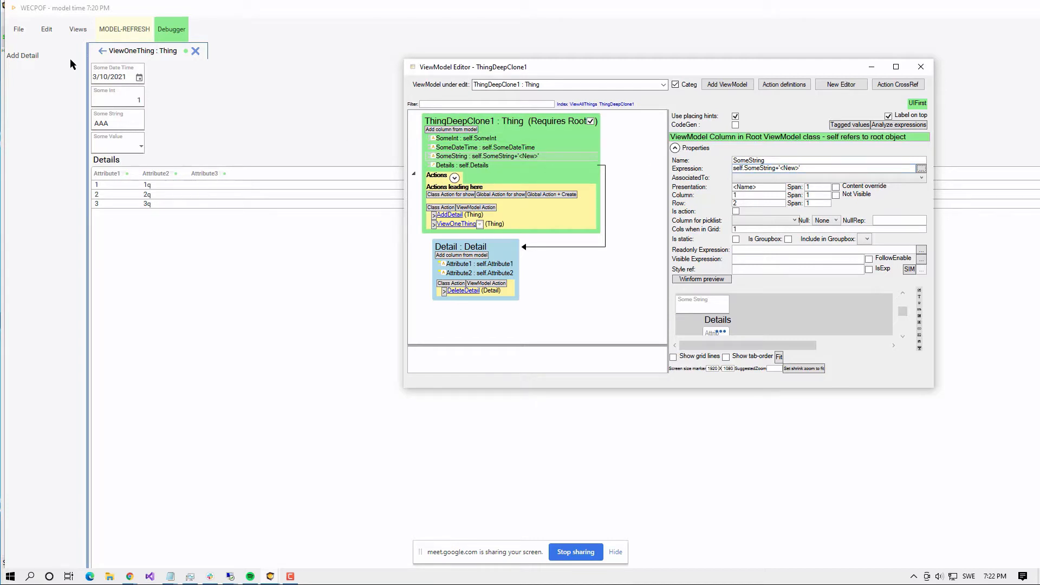
- Refresh the model in the running prototype without saving the changed data, and show View All Things
left_click(123, 30)
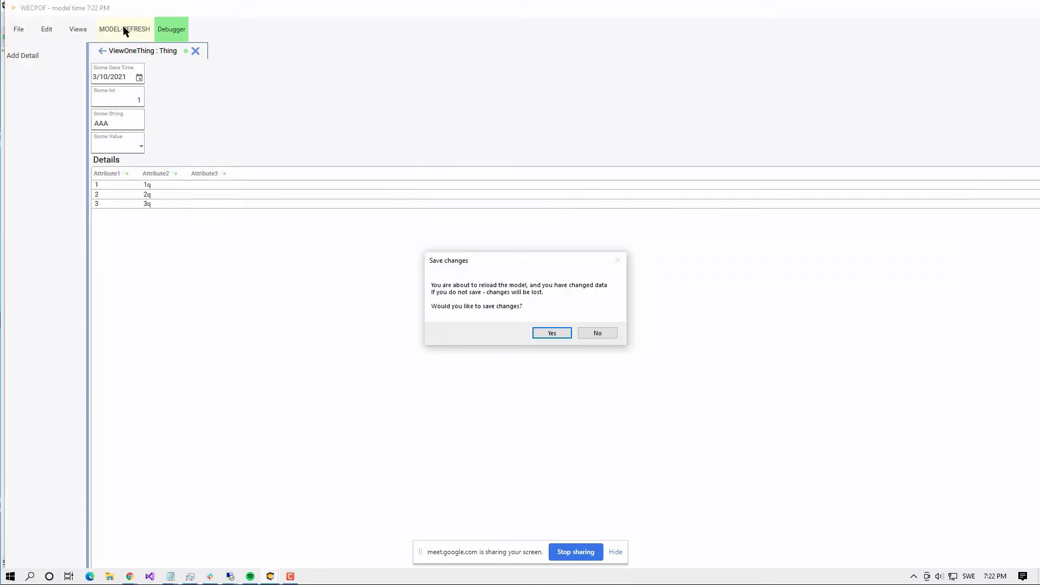
left_click(610, 332)
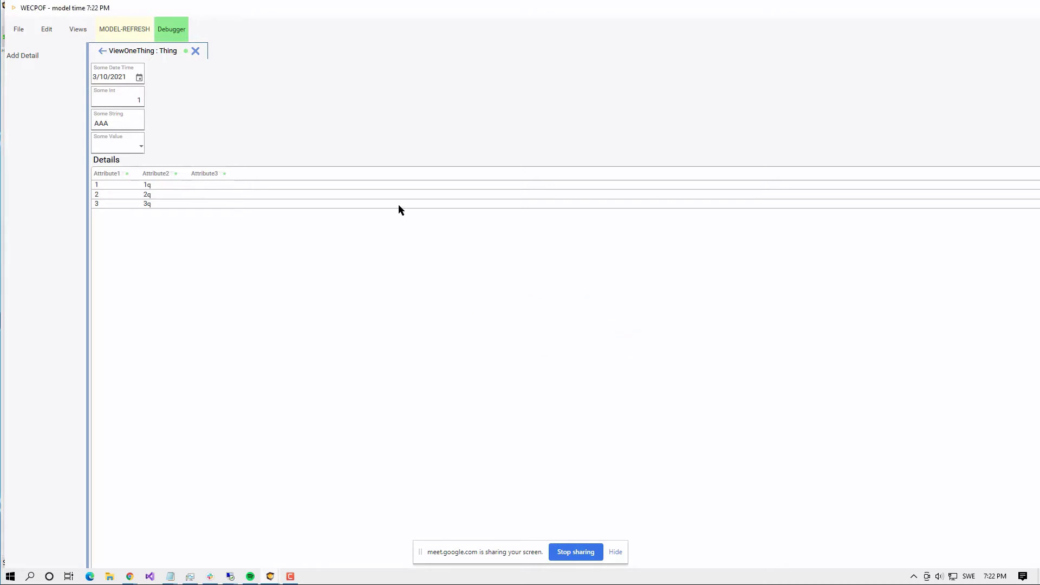
left_click(80, 31)
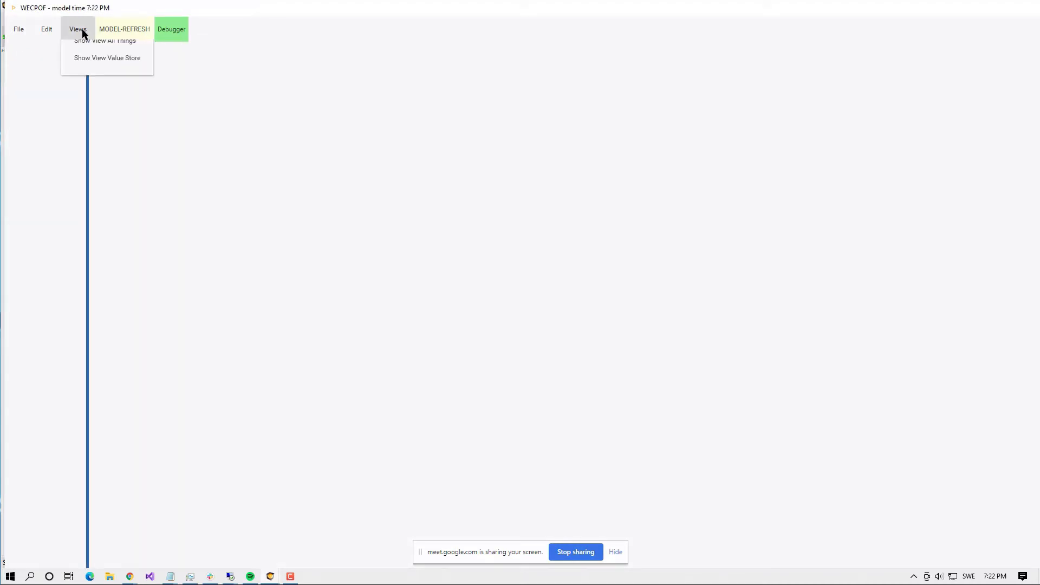
left_click(79, 56)
- Deep clone the AAA thing and open the AAA<New> copy in View One Thing
left_click(103, 93)
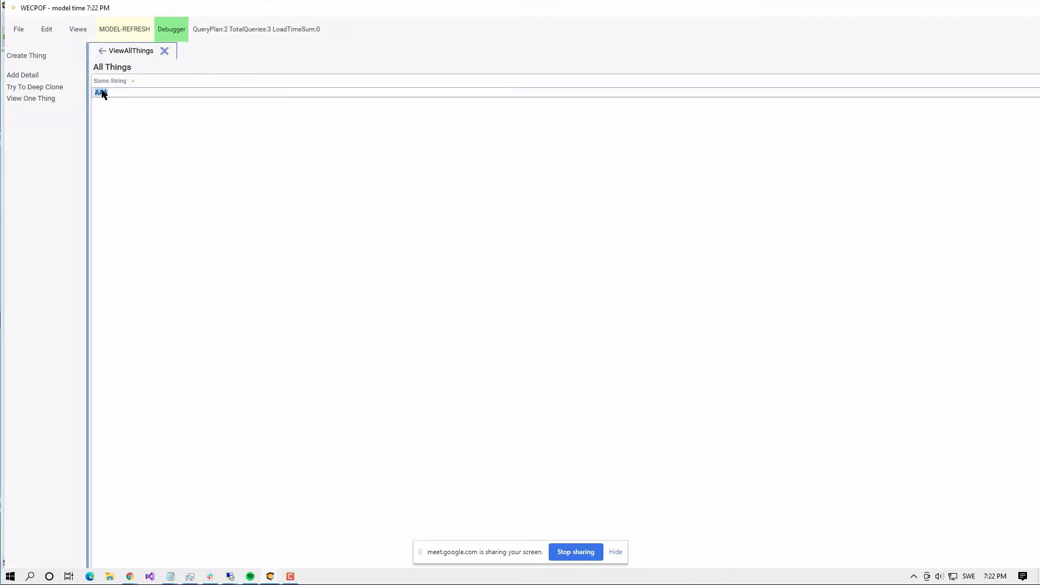
left_click(50, 89)
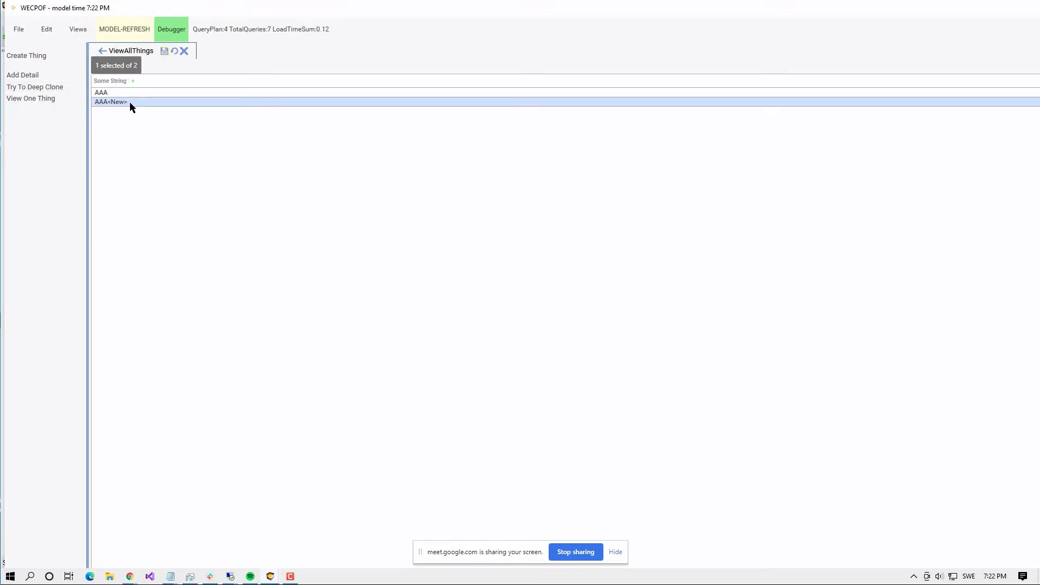
left_click(45, 99)
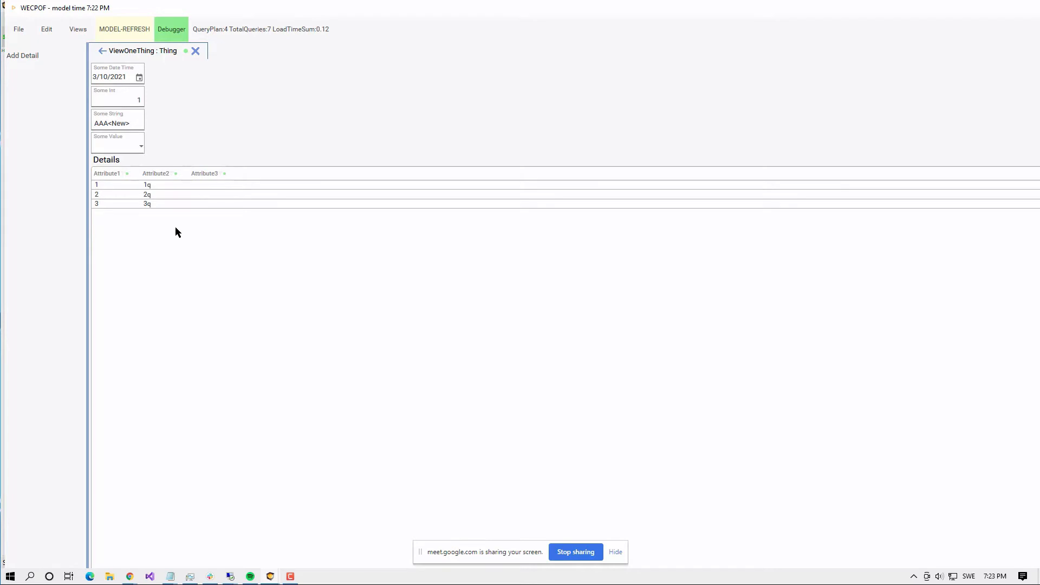
- Return to ThingDeepClone1 in the ViewModel Editor, turn off its placing hints and make the editor window taller
key("alt+Tab")
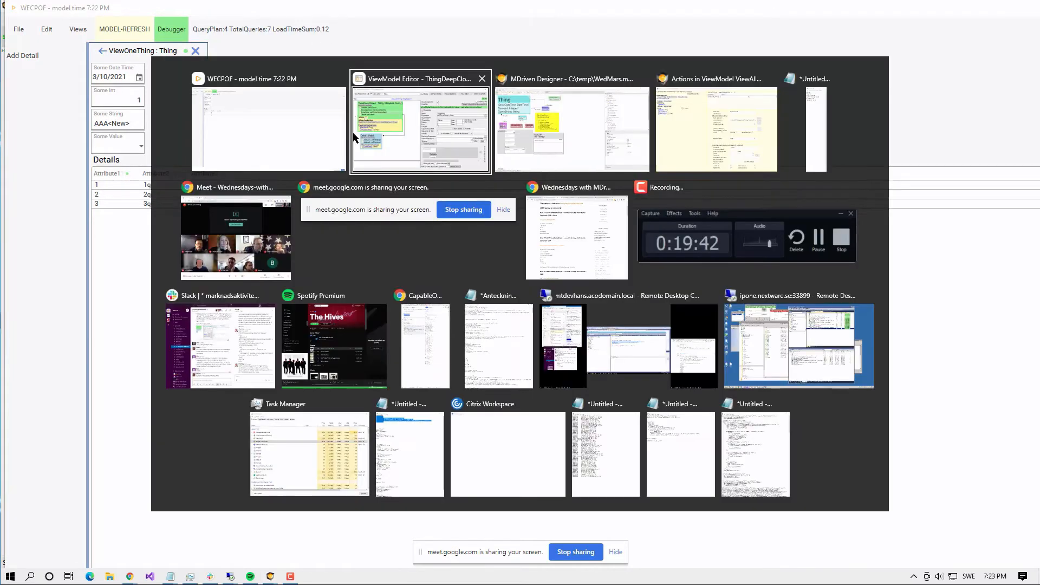
key("alt+shift+Tab")
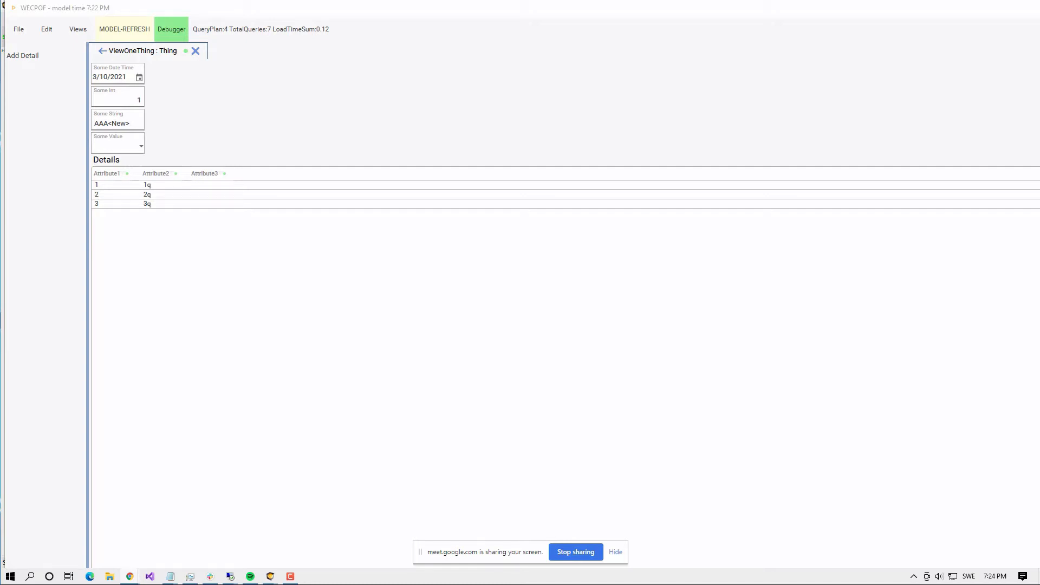
key("alt+Tab")
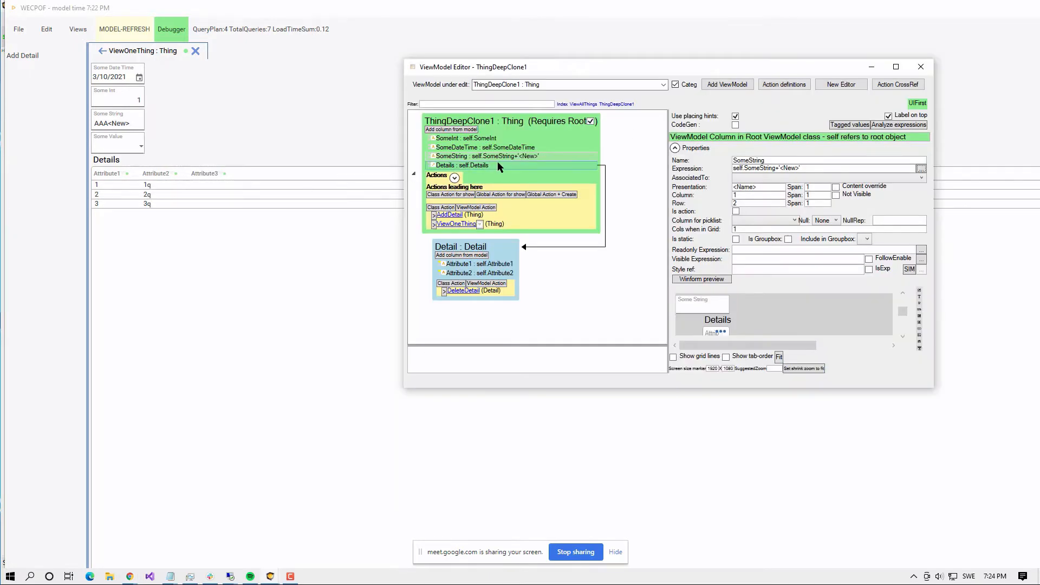
key("Up")
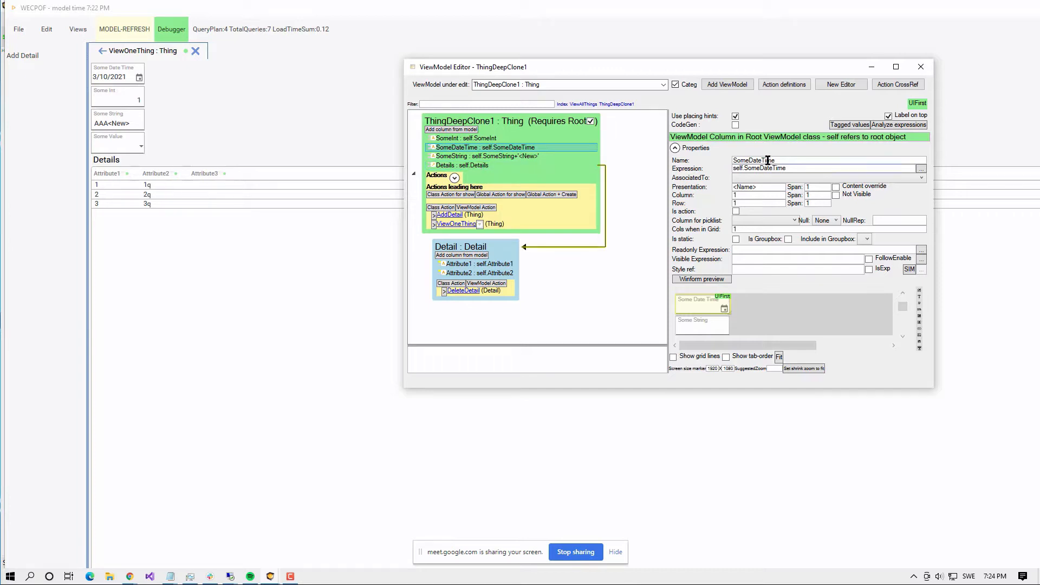
left_click(736, 116)
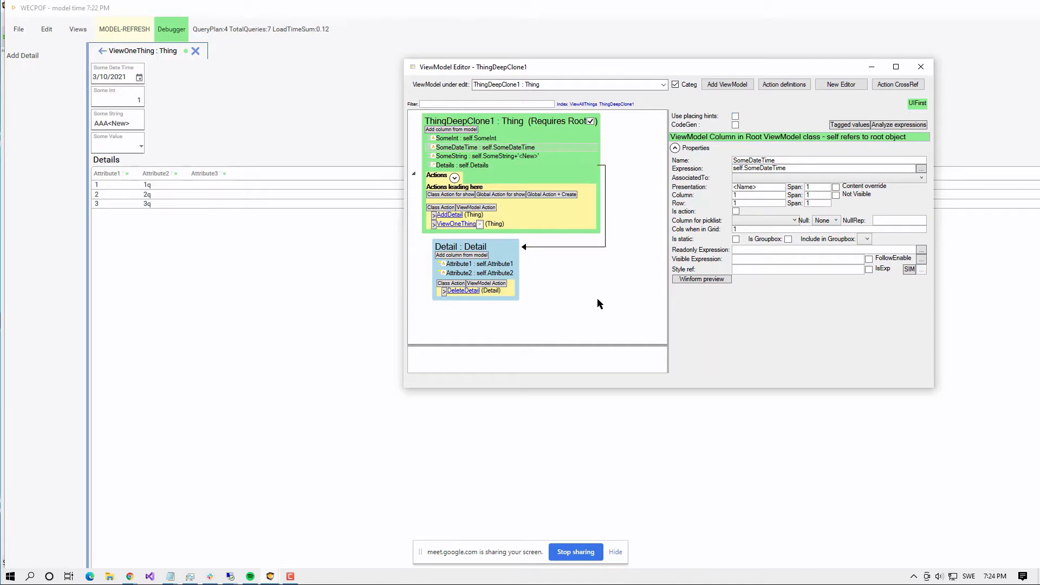
left_click_drag(601, 389, 613, 426)
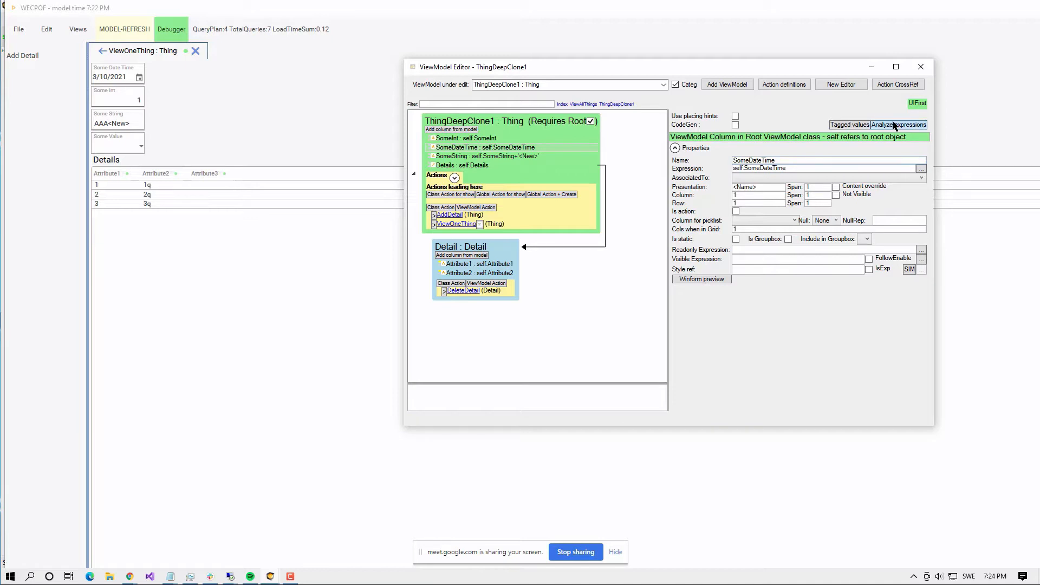
- Set the DuckType of the ThingDeepClone1 root to Thing and move the editor window aside
left_click(548, 128)
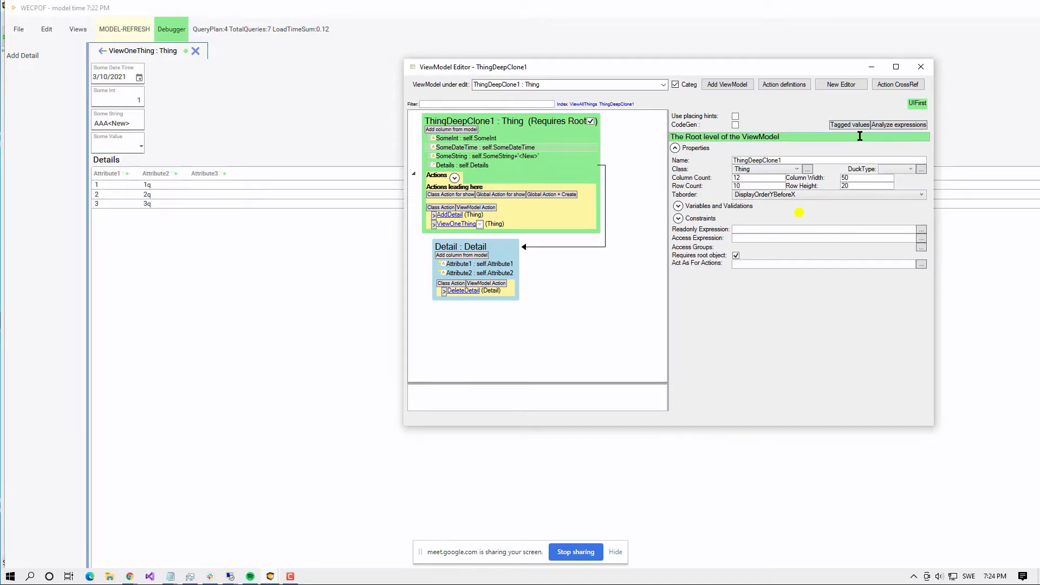
left_click(909, 170)
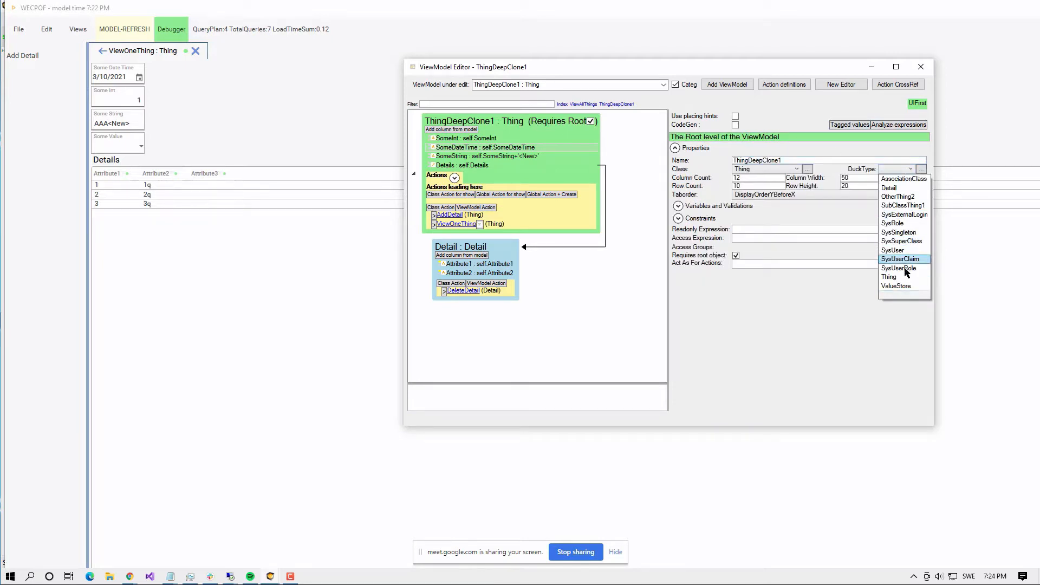
left_click(900, 274)
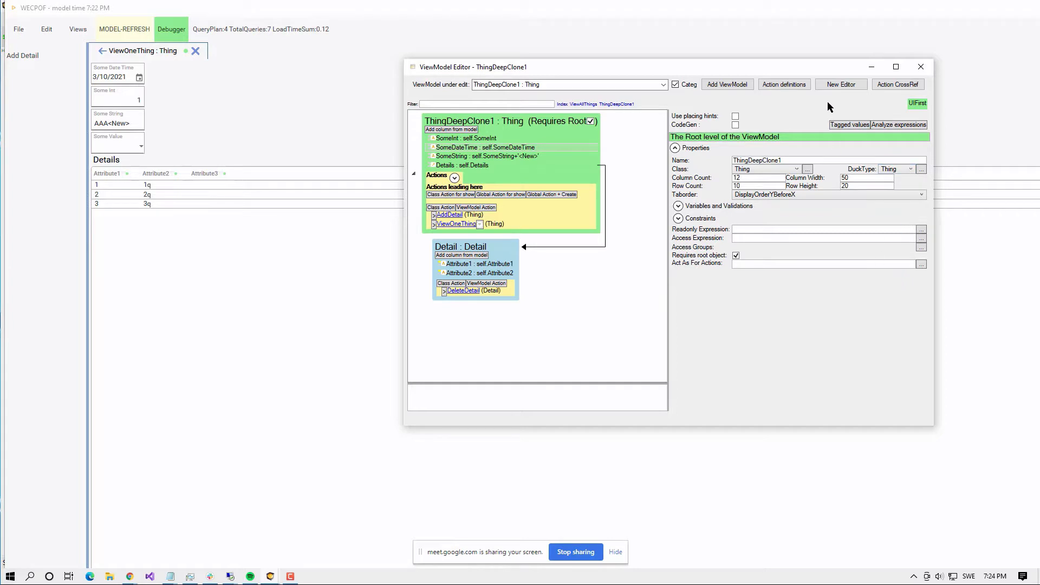
left_click_drag(822, 67, 691, 50)
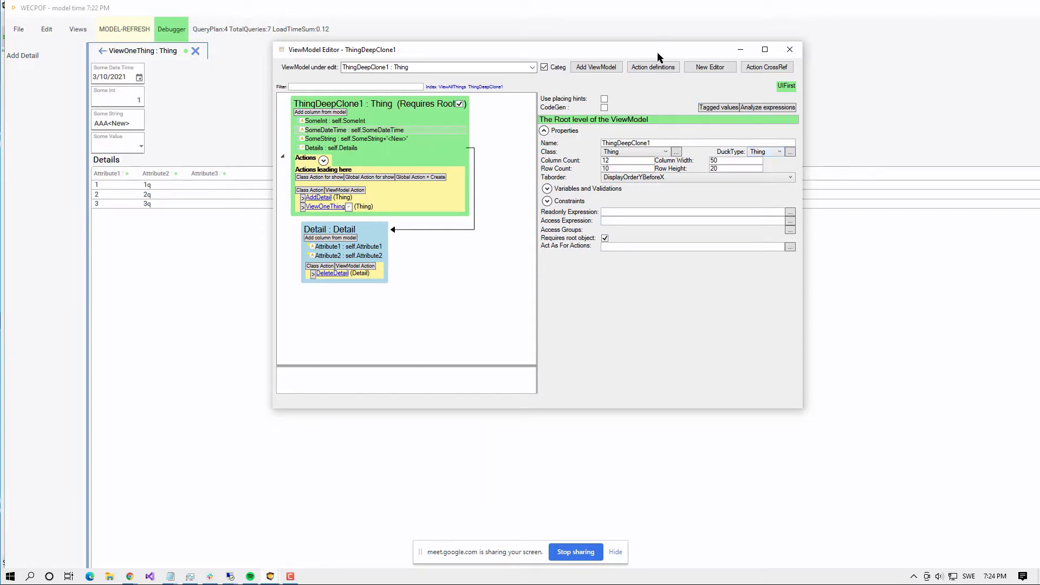
left_click_drag(658, 53, 649, 47)
- Switch to MDriven Designer and add a class named Order in the empty area of Diagram1
key("alt+Tab")
key("alt+Tab")
key("alt+Tab")
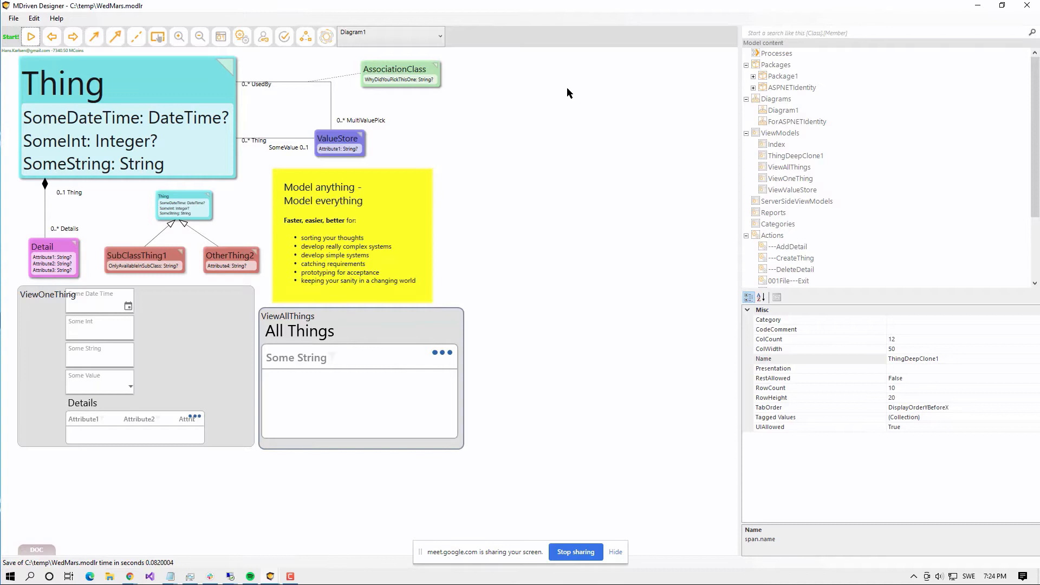
right_click(568, 88)
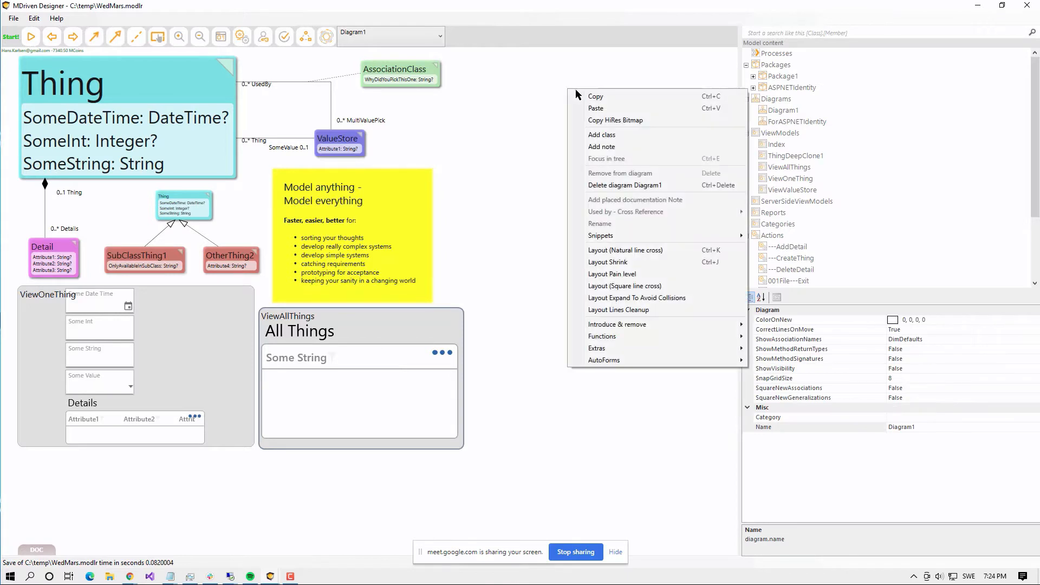
left_click(612, 137)
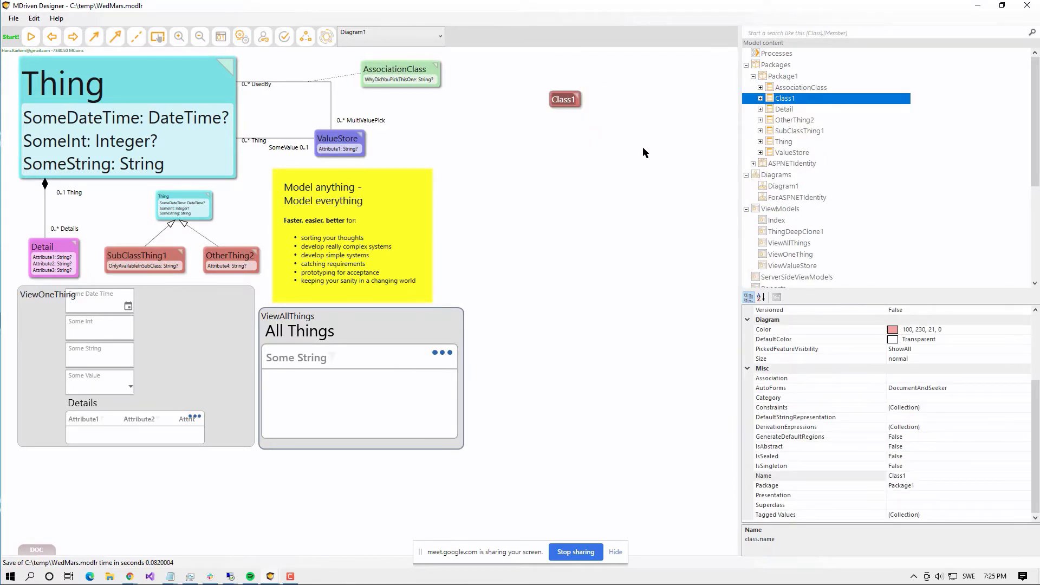
type("Ot")
key("BackSpace")
key("BackSpace")
type("Orders")
key("BackSpace")
key("BackSpace")
type("r")
key("Return")
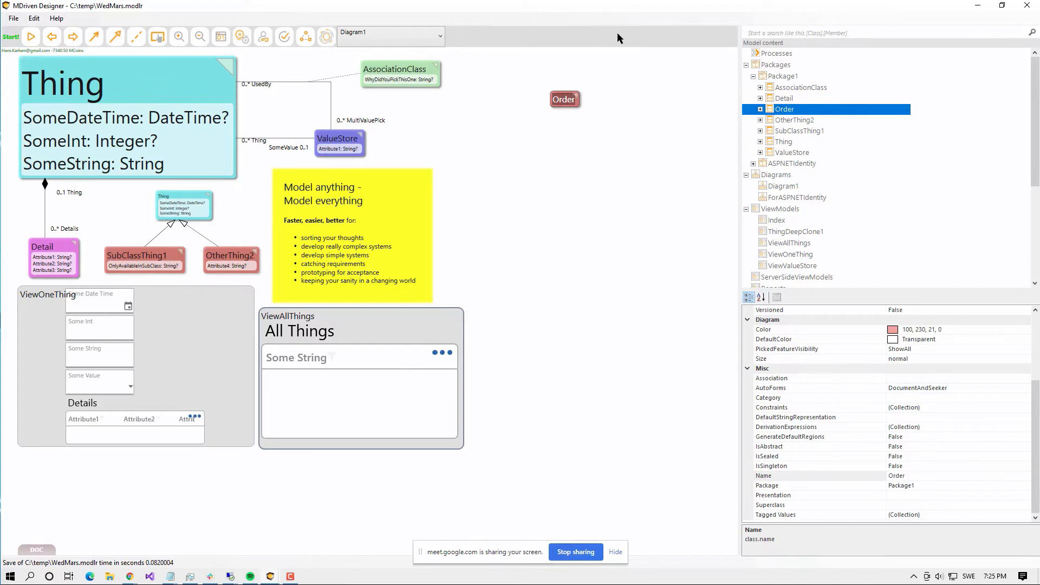
- Add an attribute named SomeString to the Order class
key("Insert")
type("Some")
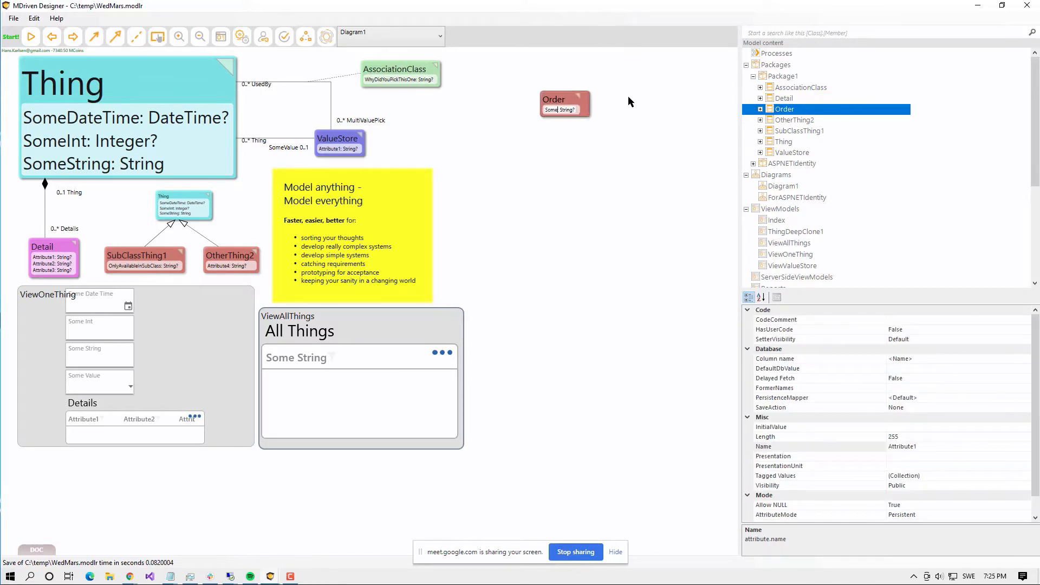
type("String")
key("Return")
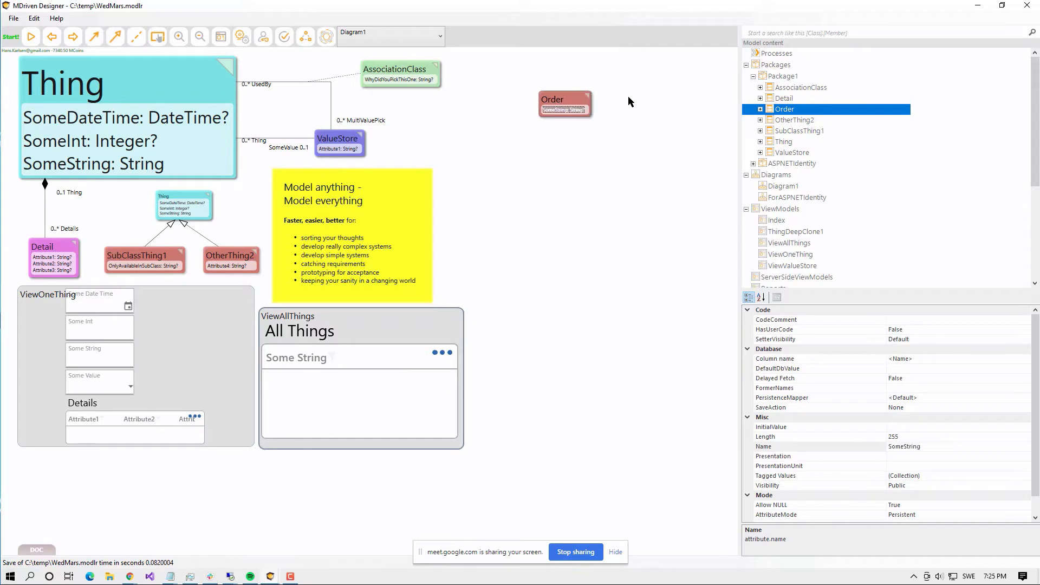
- Add a class named OrderRow below the Order class in Diagram1
right_click(554, 142)
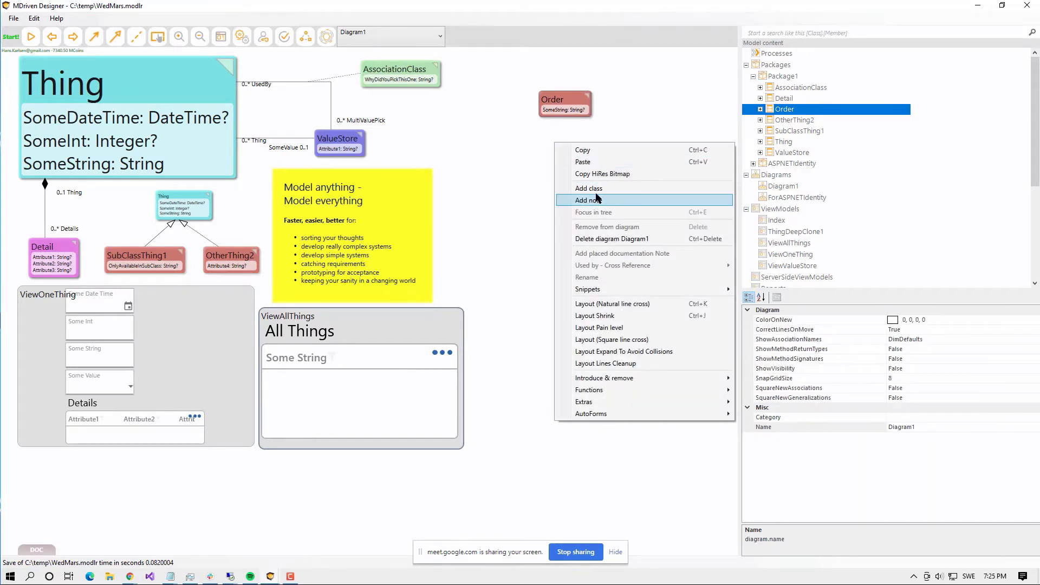
left_click(595, 191)
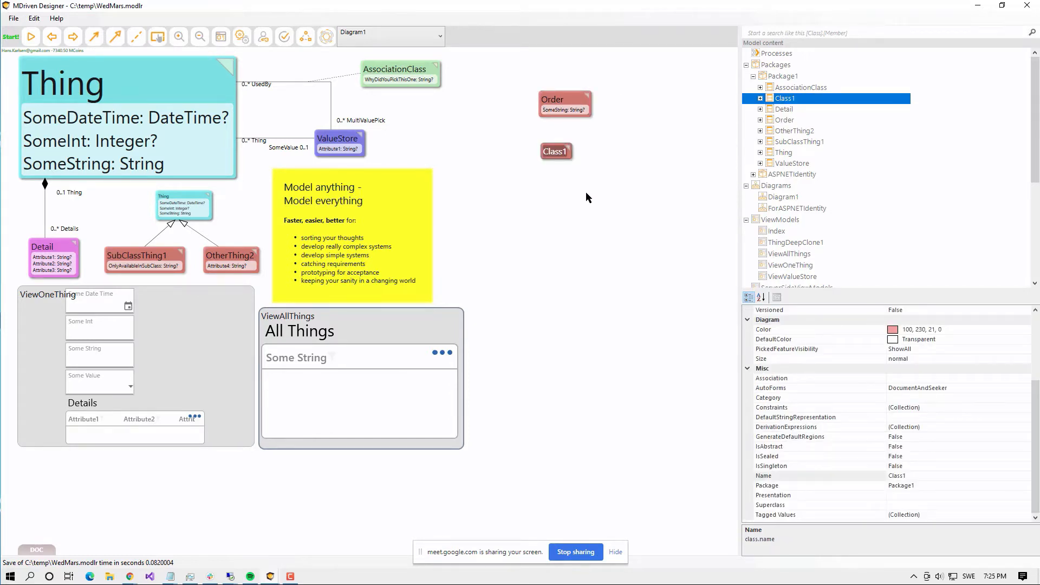
type("Deta")
key("BackSpace")
key("BackSpace")
key("BackSpace")
key("BackSpace")
type("OrderRow")
key("Return")
- Draw an association from Order to OrderRow and move OrderRow further below Order
left_click(94, 36)
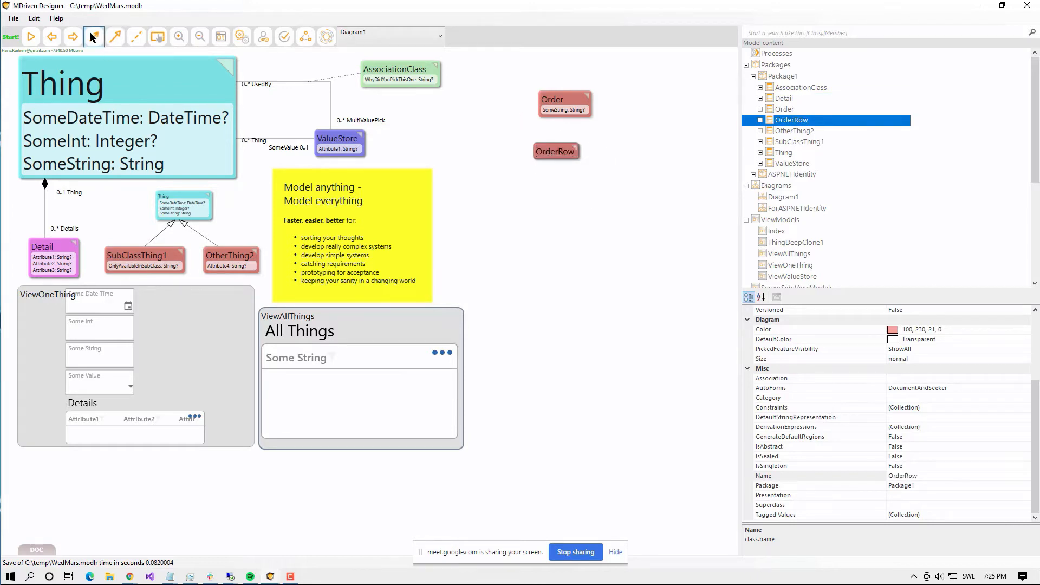
left_click(558, 113)
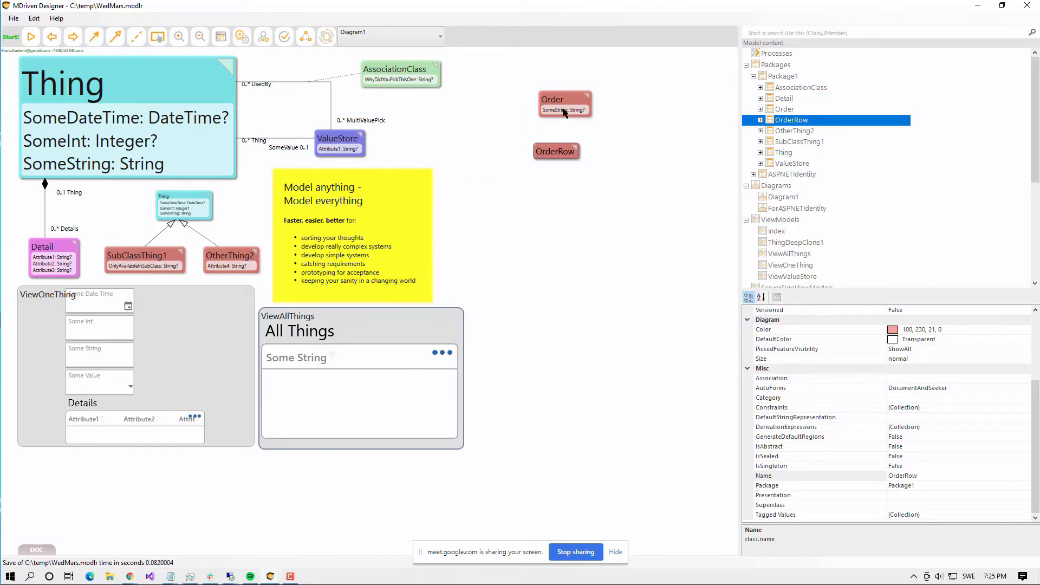
left_click(559, 158)
left_click_drag(559, 158, 560, 192)
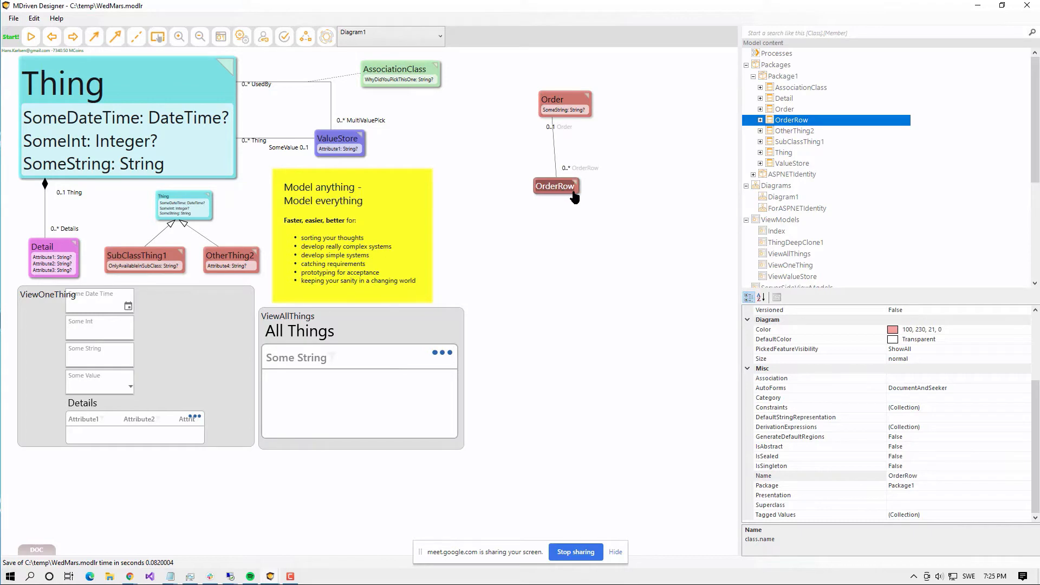
- Add two attributes with the default names Attribute1 and Attribute2 to the OrderRow class
key("Insert")
key("Insert")
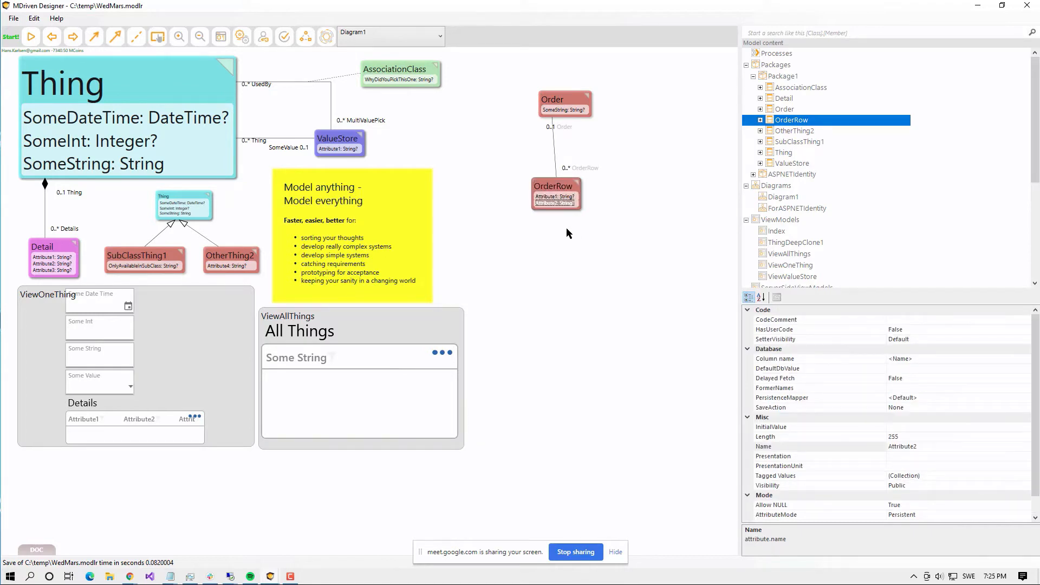
left_click(567, 228)
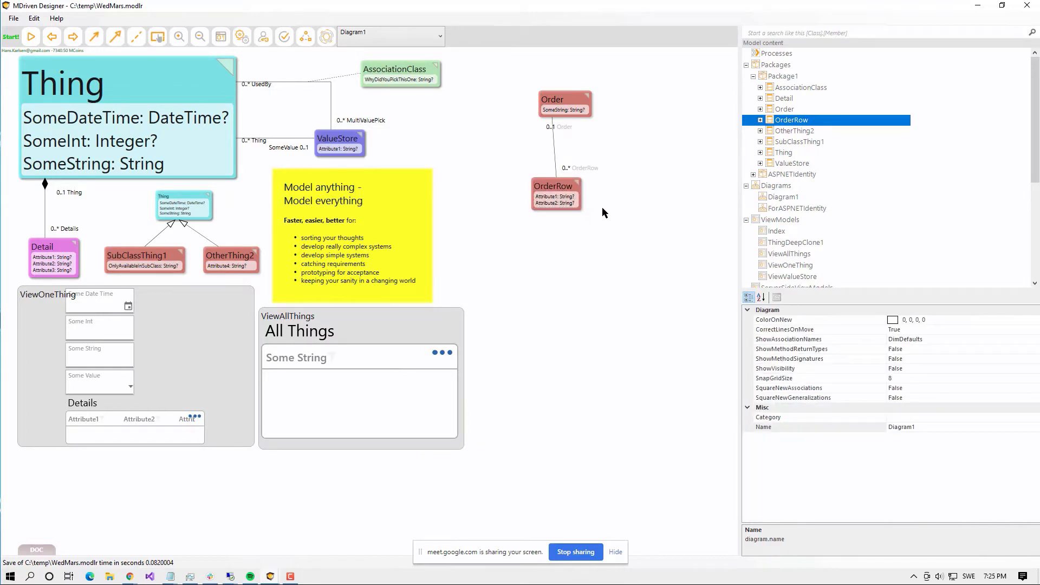
- Switch to the ViewModel Editor, set the DuckType of the ThingDeepClone1 root to Order and enlarge the message area
key("alt+Tab")
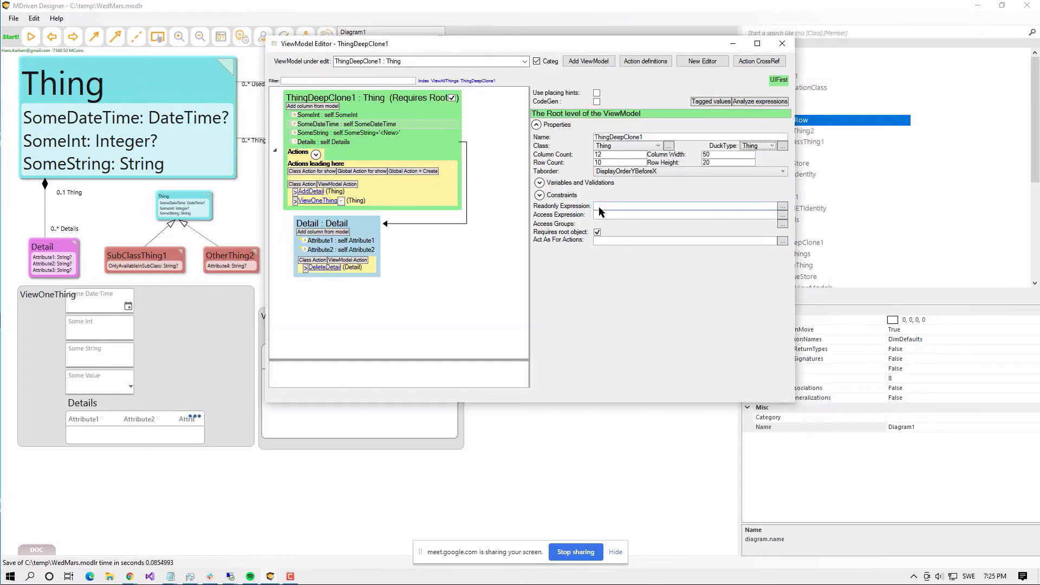
left_click(759, 147)
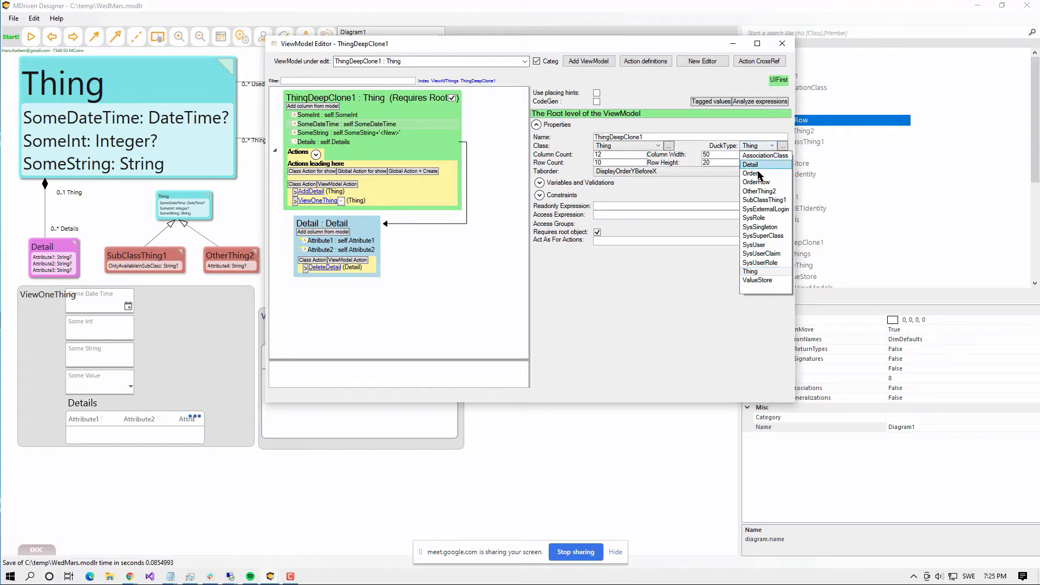
left_click(754, 173)
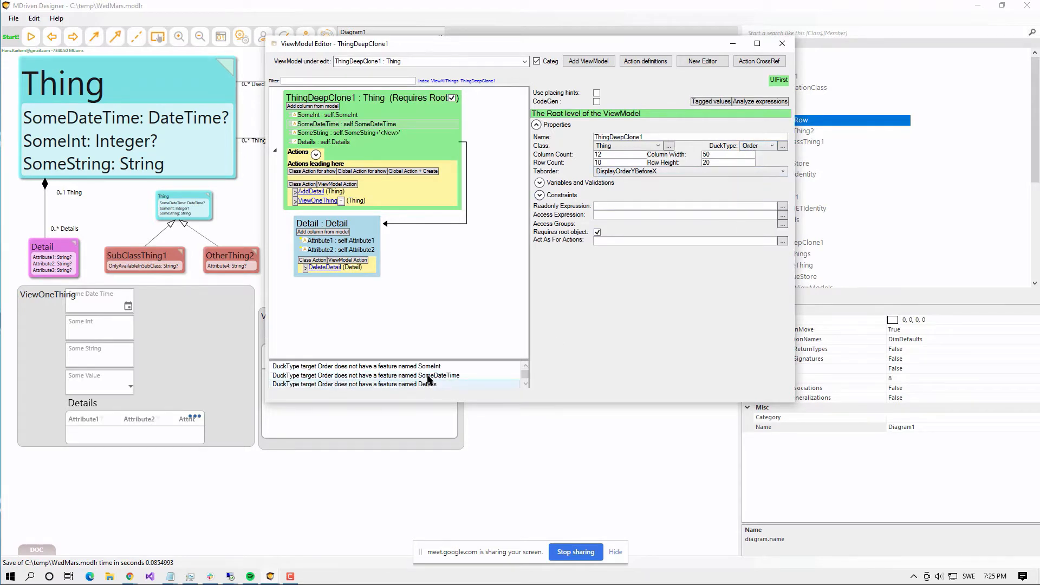
left_click_drag(446, 360, 446, 328)
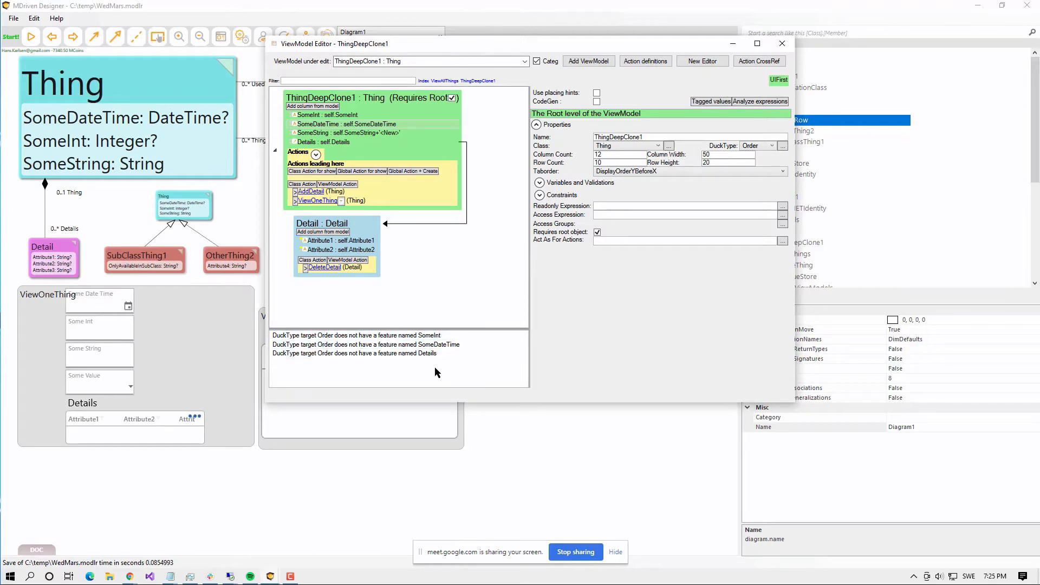
- Switch back to the diagram and name the OrderRow end of the Order association Details
key("alt+Tab")
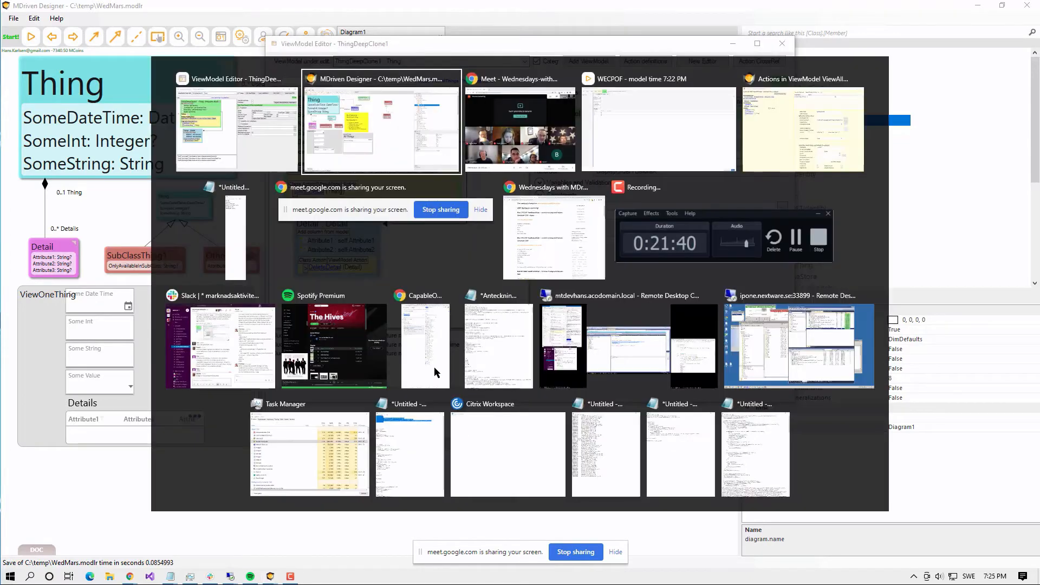
key("alt+Tab")
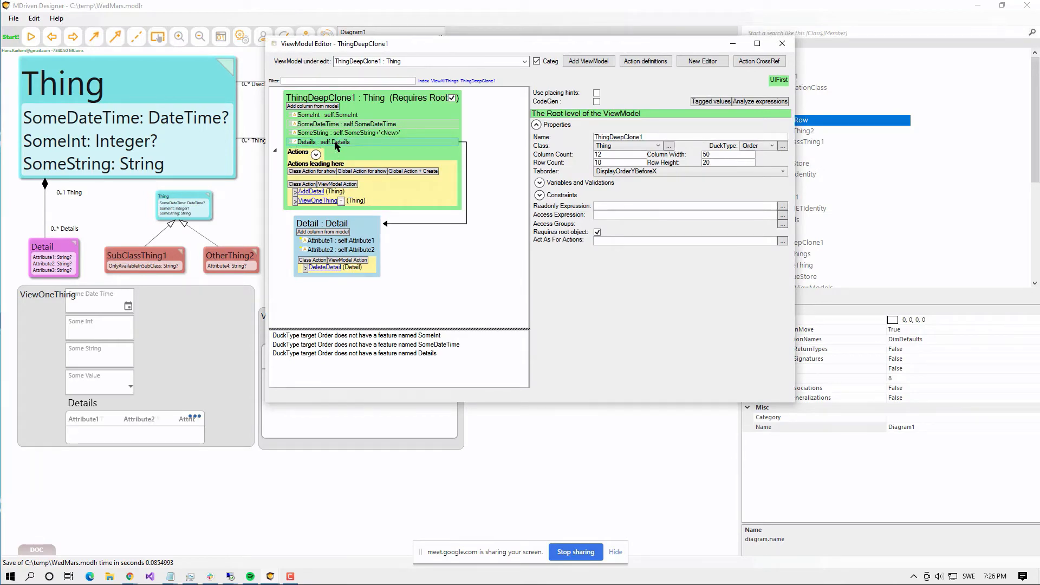
key("alt+Tab")
left_click(586, 168)
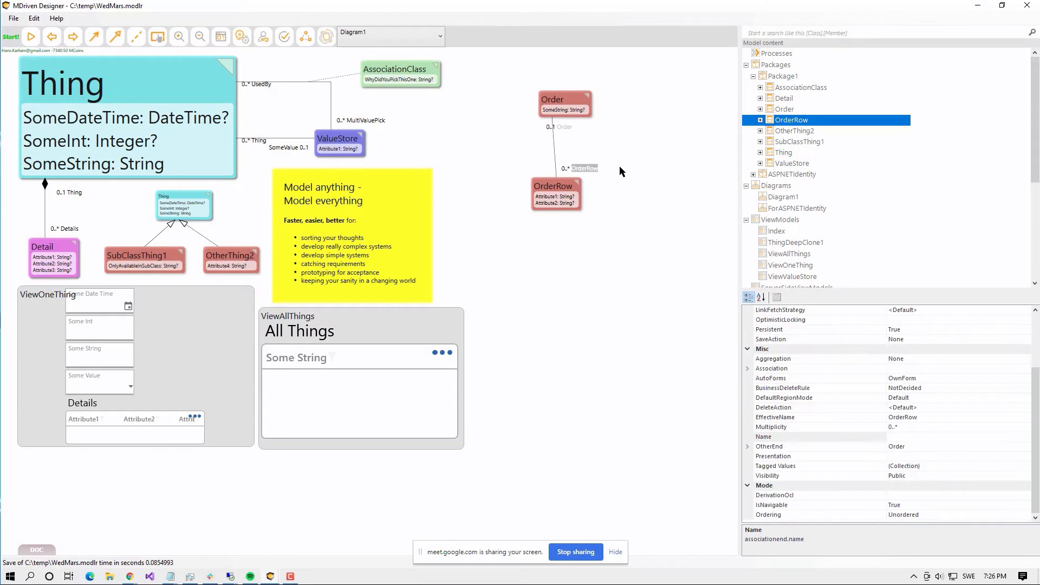
type("Details")
key("Return")
- Add an attribute named SomeInt of type Integer to the Order class
left_click(570, 111)
key("Insert")
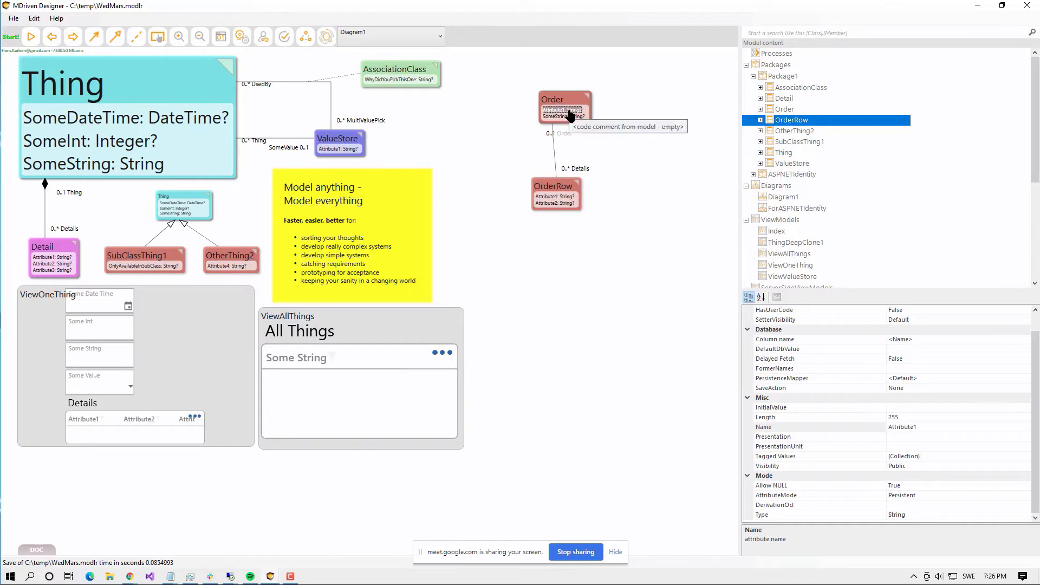
type("SomeInt")
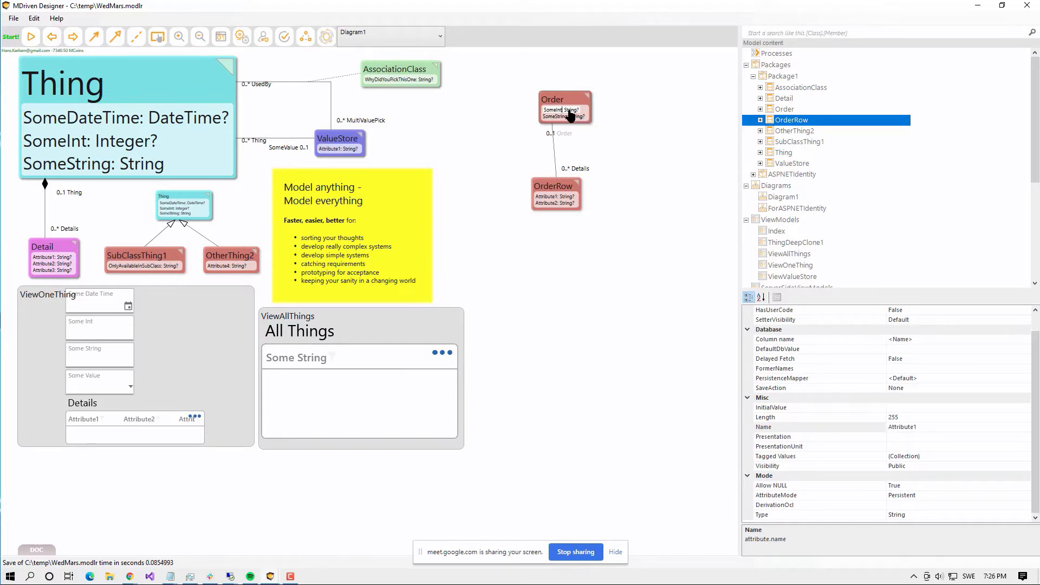
double_click(570, 110)
type("Integer")
key("Return")
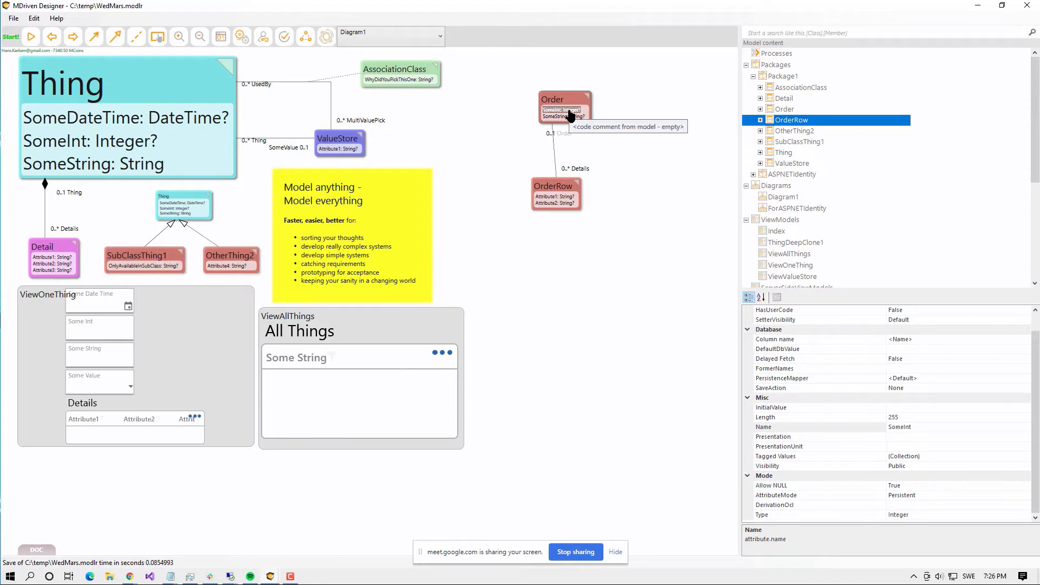
- Return to the ViewModel Editor and reopen the root's DuckType choice, keeping Order, to refresh the feature check
key("alt+Tab")
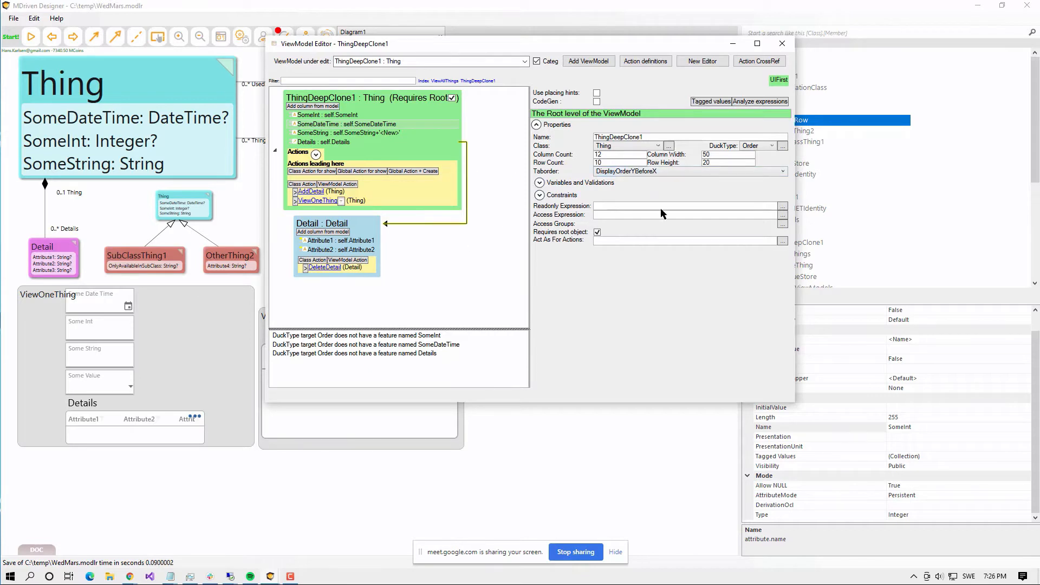
left_click(761, 145)
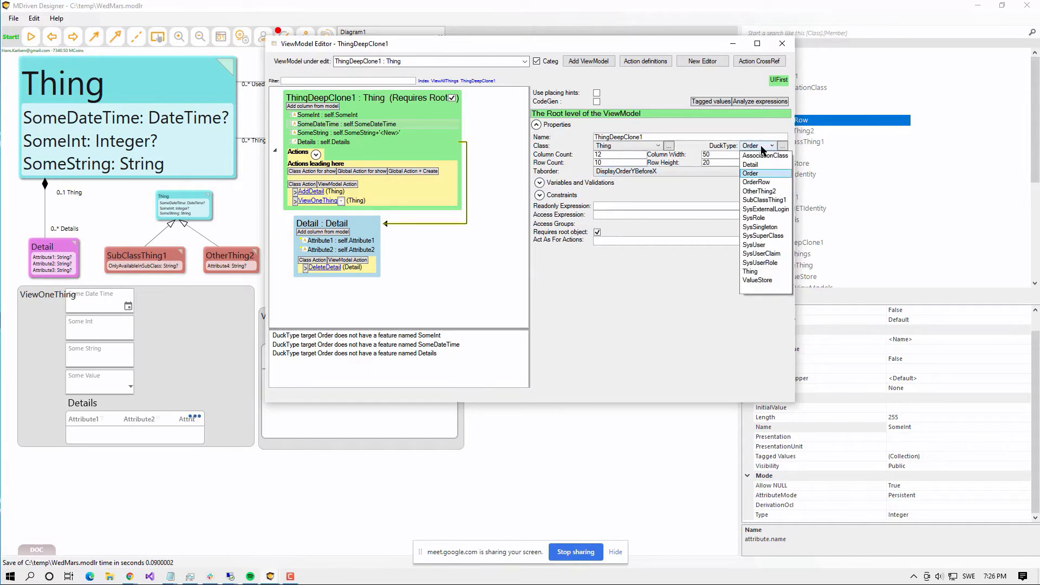
left_click(762, 148)
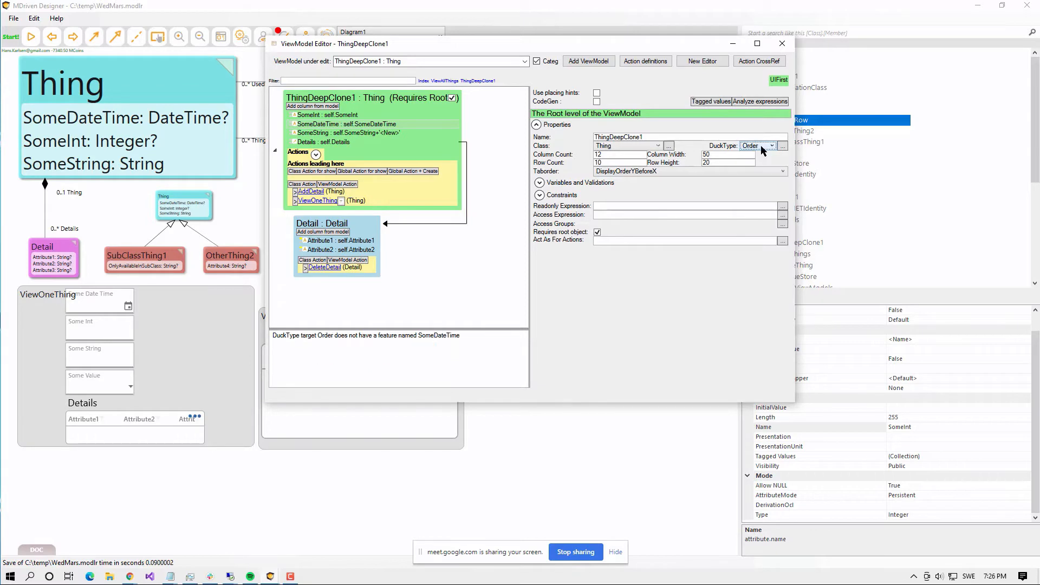
- Copy the SomeDateTime attribute from Thing into the Order class and rename the copy SomeDateTime
key("alt+Tab")
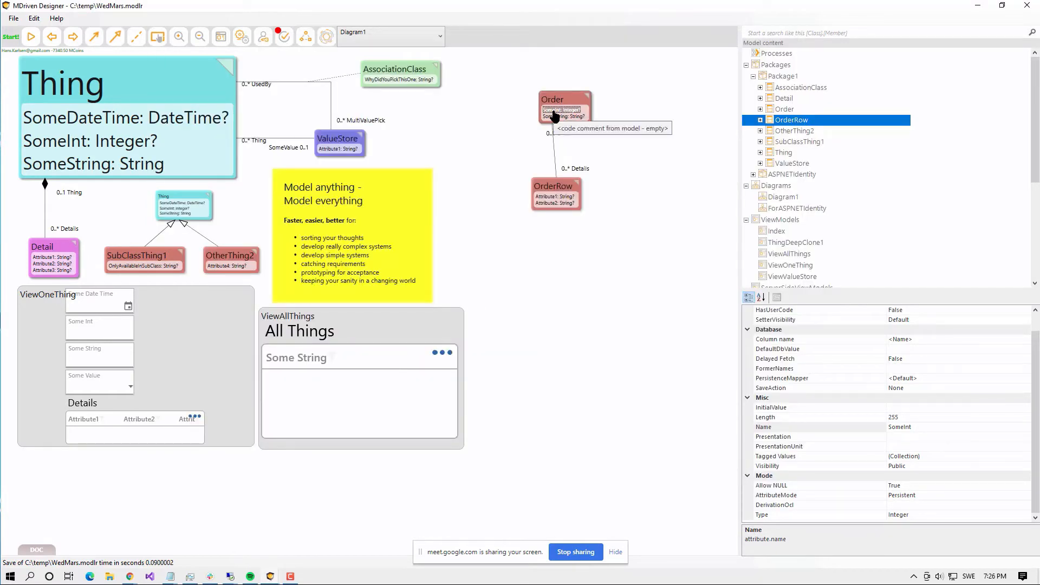
left_click(47, 120)
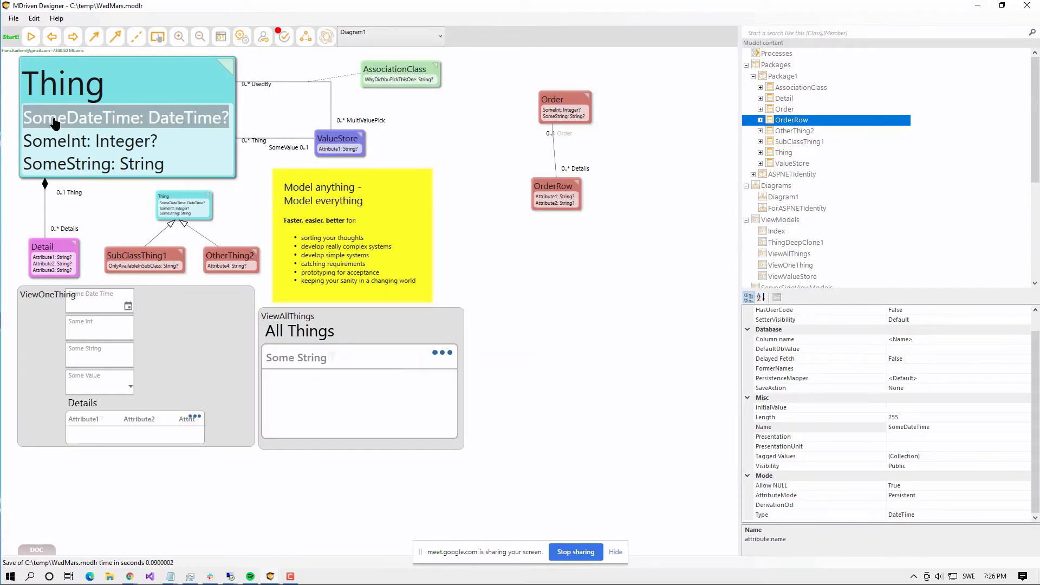
left_click(552, 110)
key("ctrl+v")
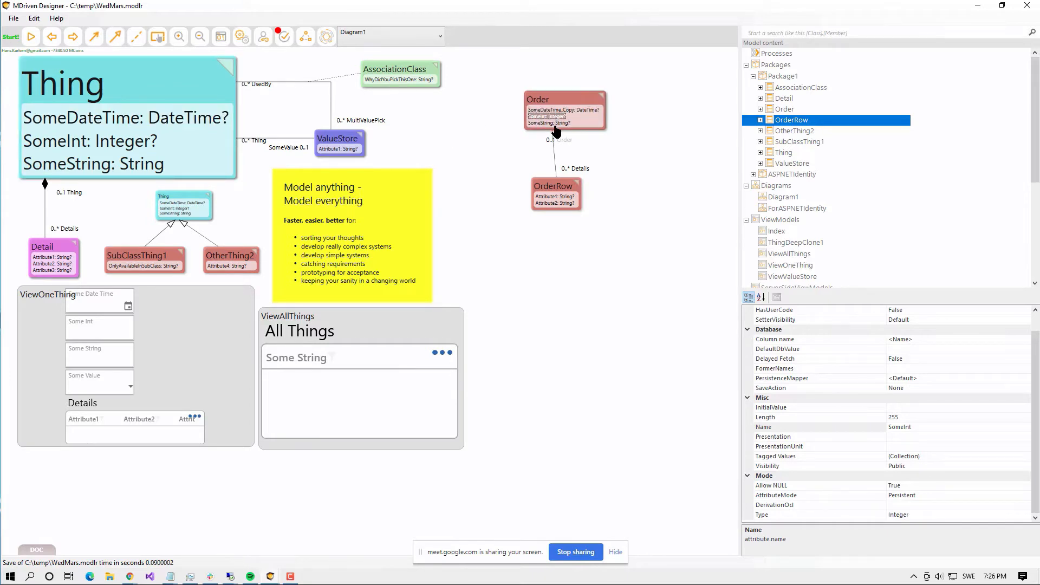
key("Up")
key("F2")
key("Right")
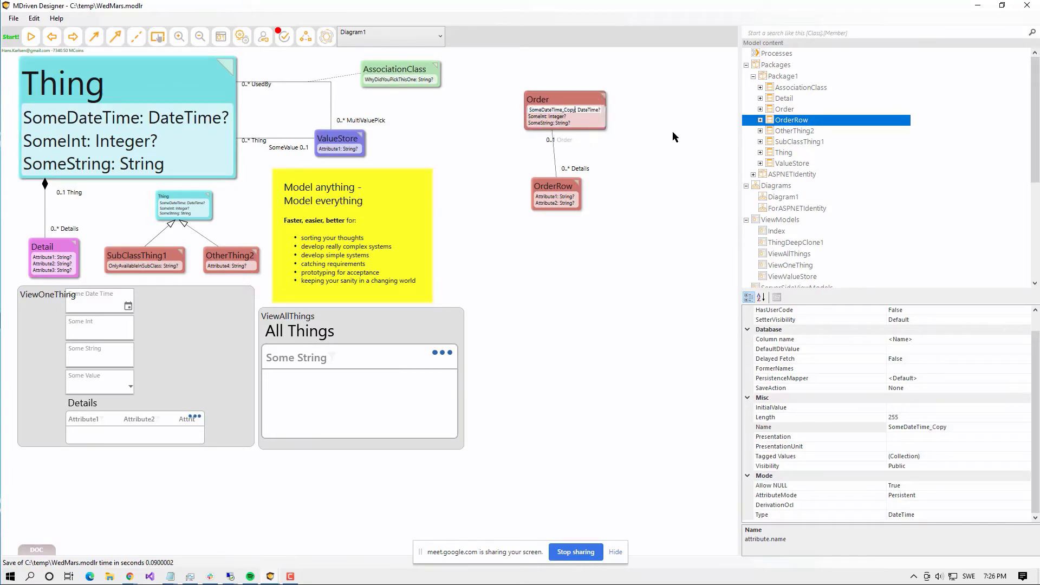
key("BackSpace")
key("BackSpace")
key("BackSpace")
key("BackSpace")
key("BackSpace")
key("Return")
- Recheck the ThingDeepClone1 root against DuckType Order in the ViewModel Editor
key("alt+Tab")
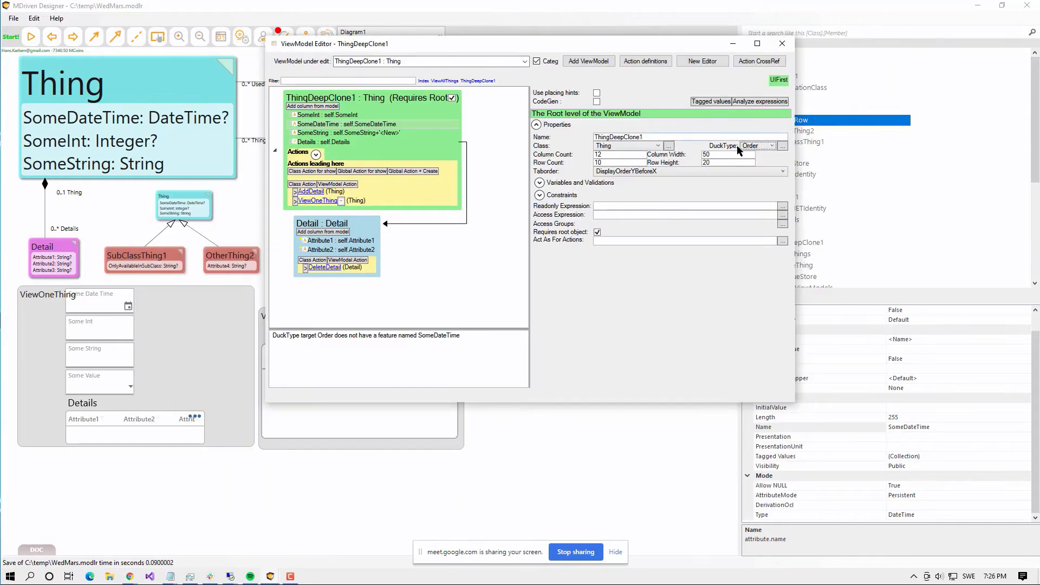
left_click(766, 146)
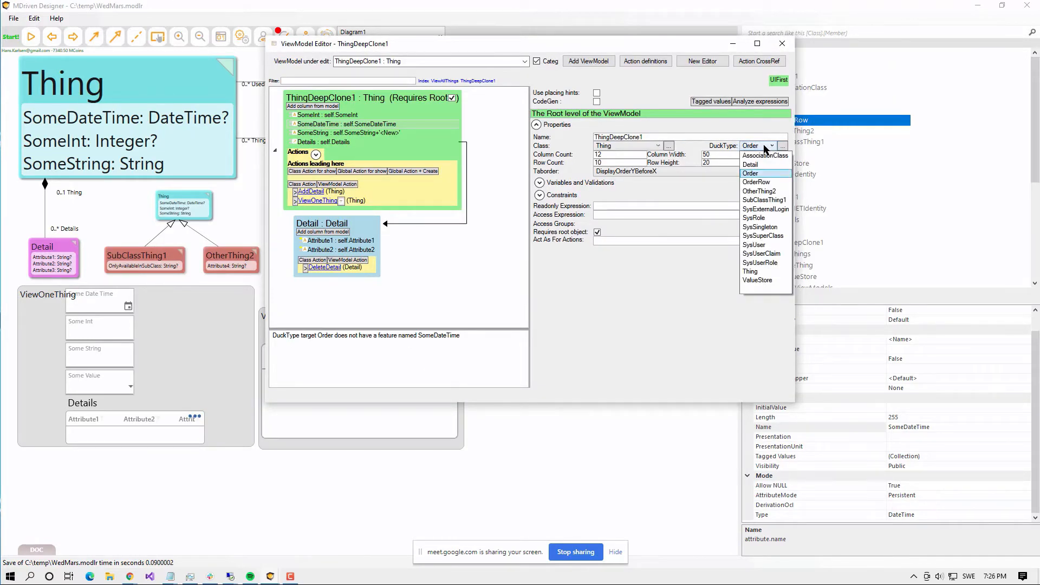
left_click(766, 147)
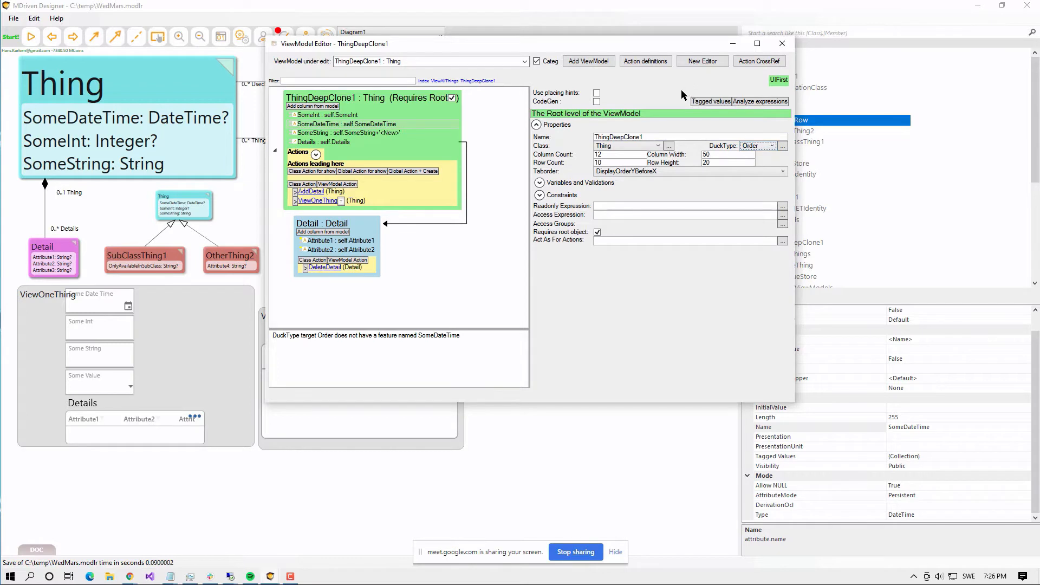
- Examine the SomeInt and Details columns, the nested Detail class and the root properties of ThingDeepClone1
left_click(302, 117)
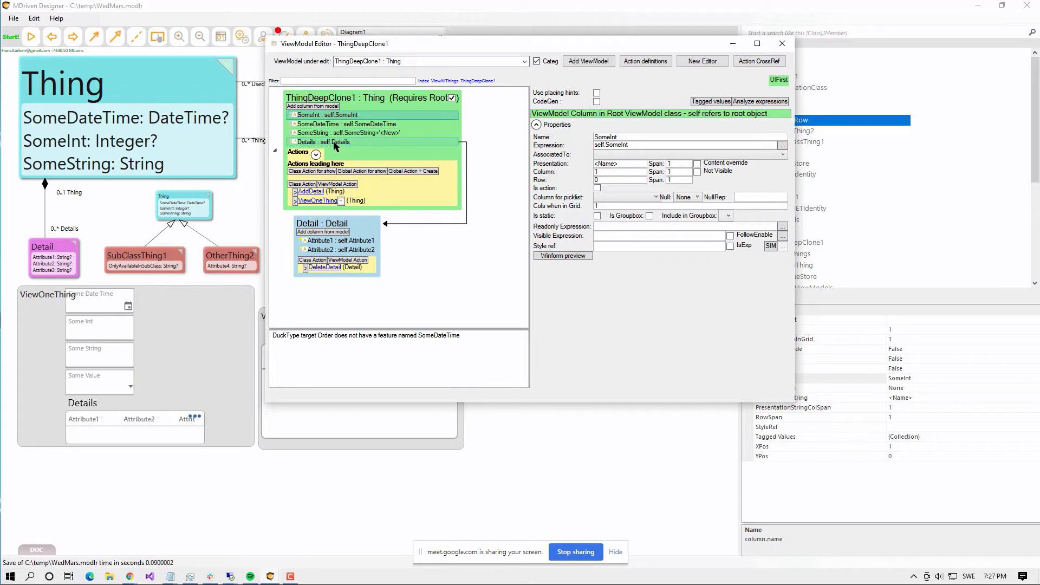
left_click(336, 143)
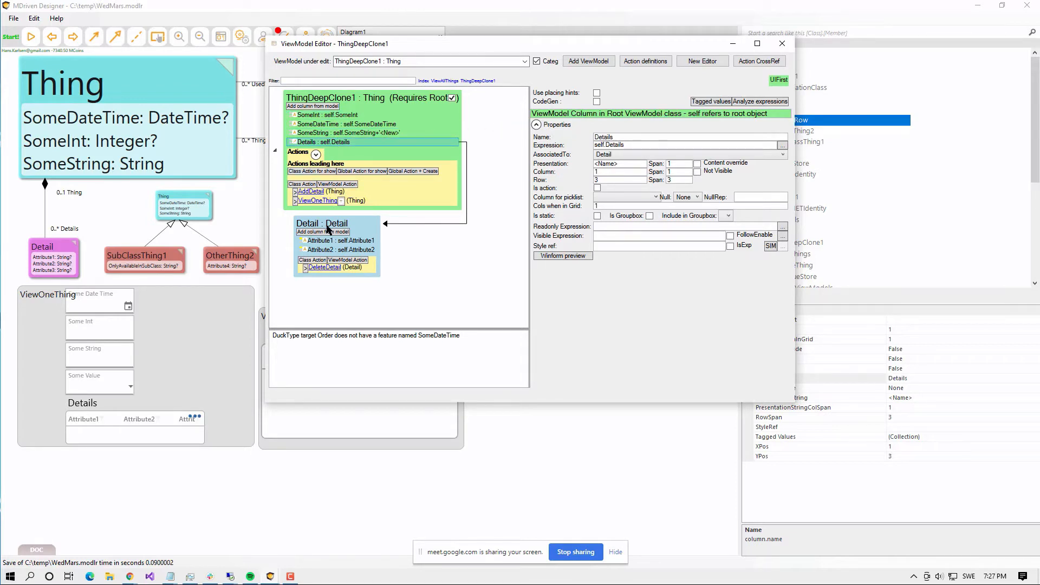
left_click(329, 226)
left_click(339, 143)
left_click_drag(701, 47, 733, 56)
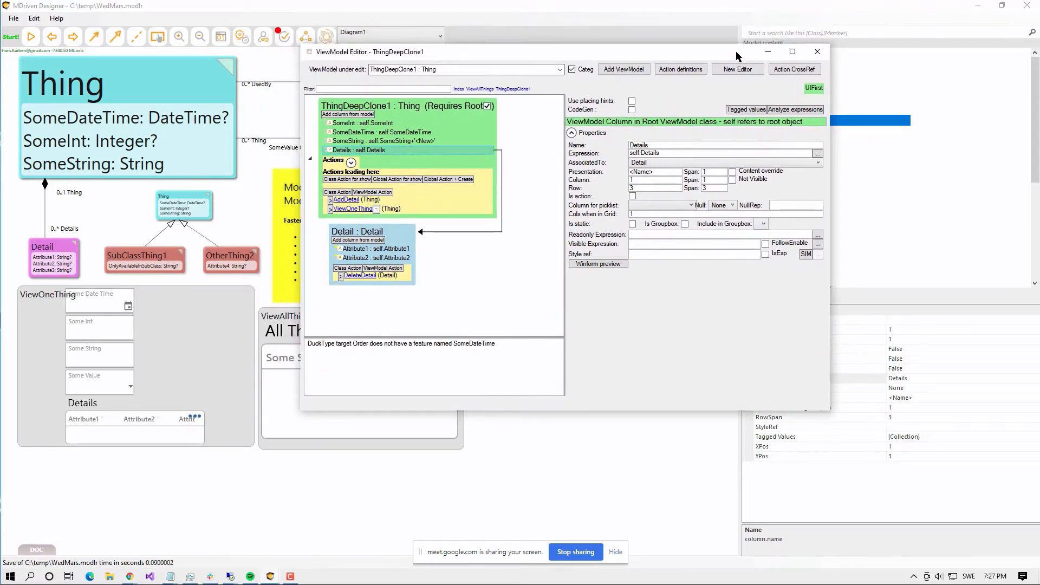
left_click(357, 110)
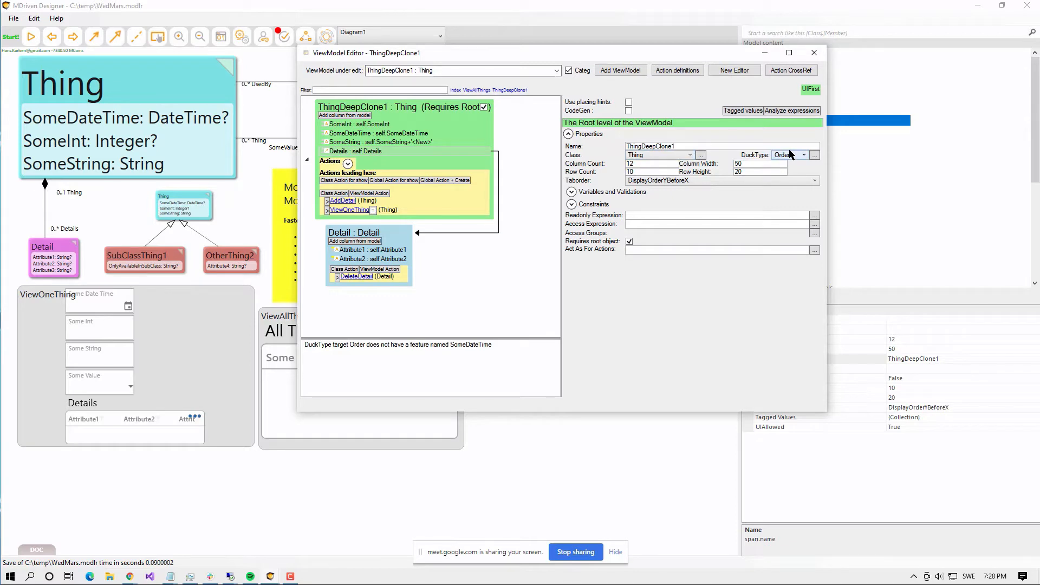
- Move the ViewModel Editor window lower to view the Order and OrderRow classes, and bring it back up
left_click_drag(710, 55, 755, 256)
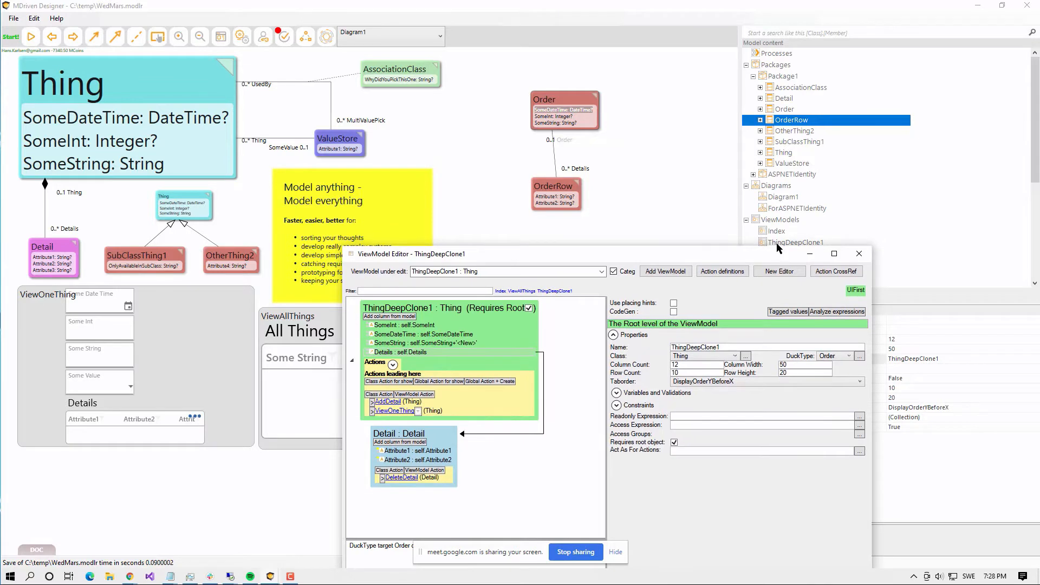
left_click_drag(777, 255, 787, 199)
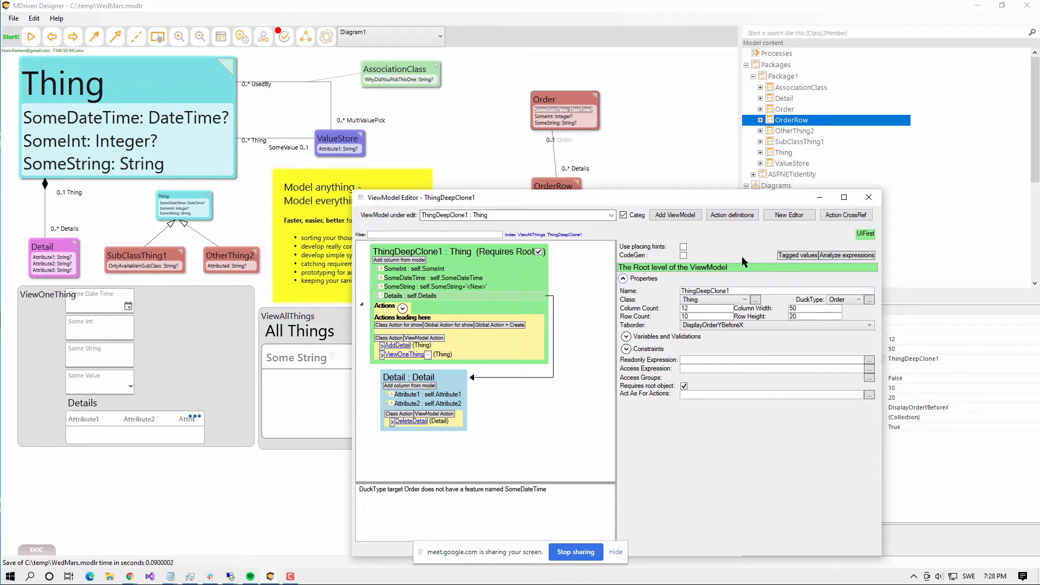
left_click_drag(757, 198, 753, 168)
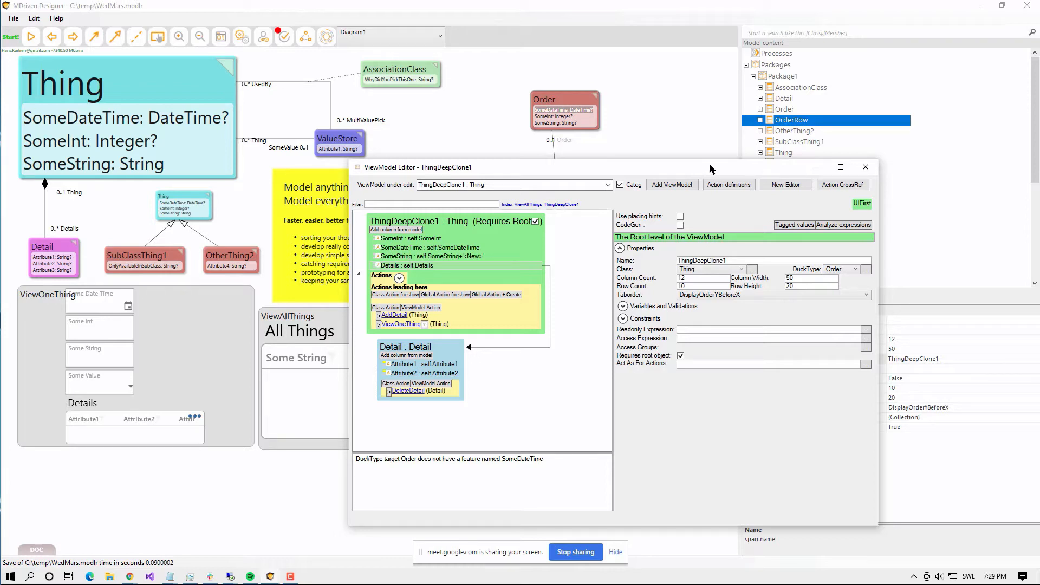
left_click_drag(710, 165, 692, 123)
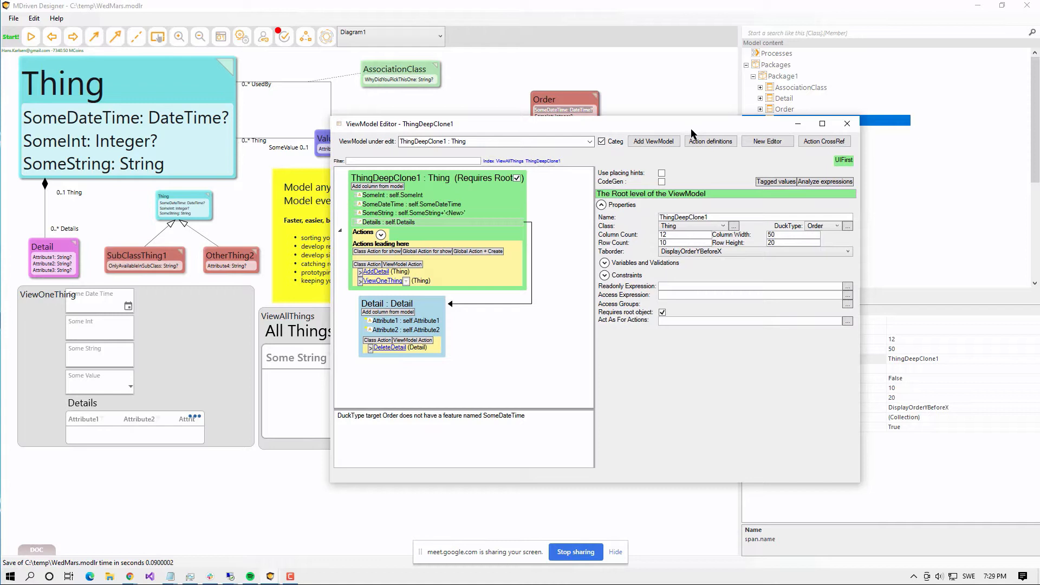
- Create or refresh the AutoForms for the model from Diagram1
left_click(494, 93)
right_click(494, 92)
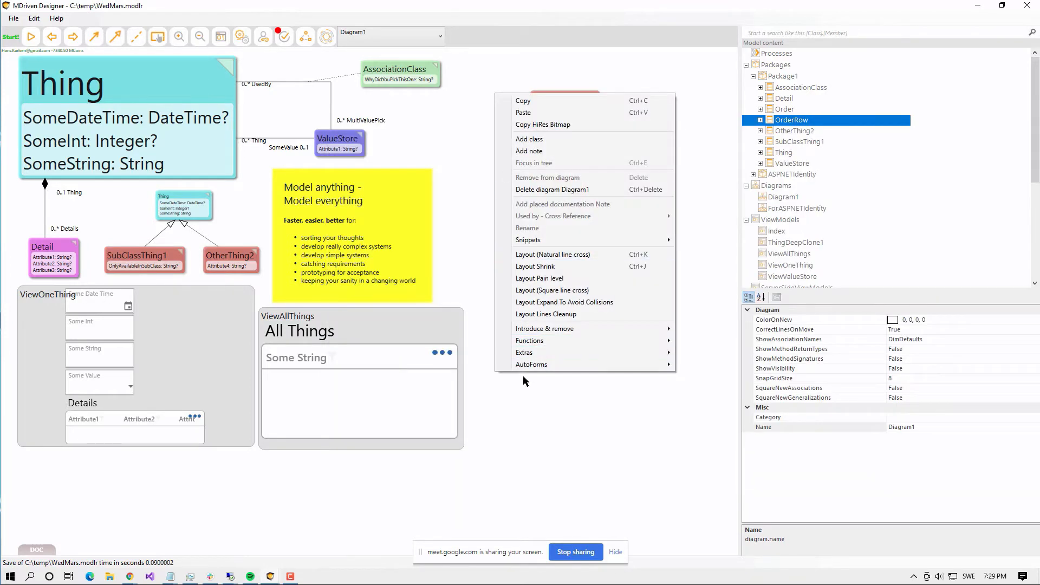
mouse_move(574, 368)
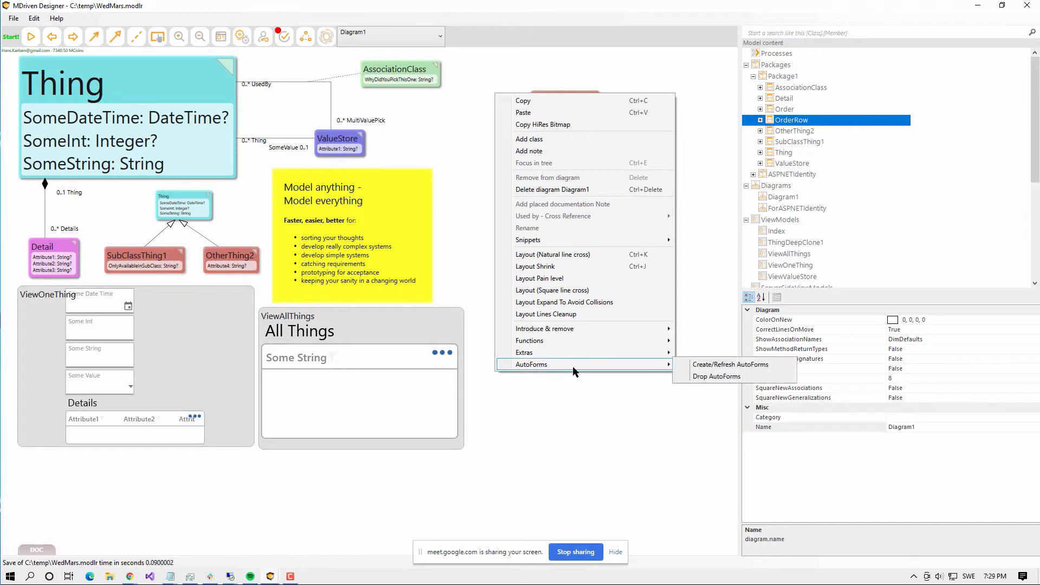
left_click(730, 365)
left_click(477, 172)
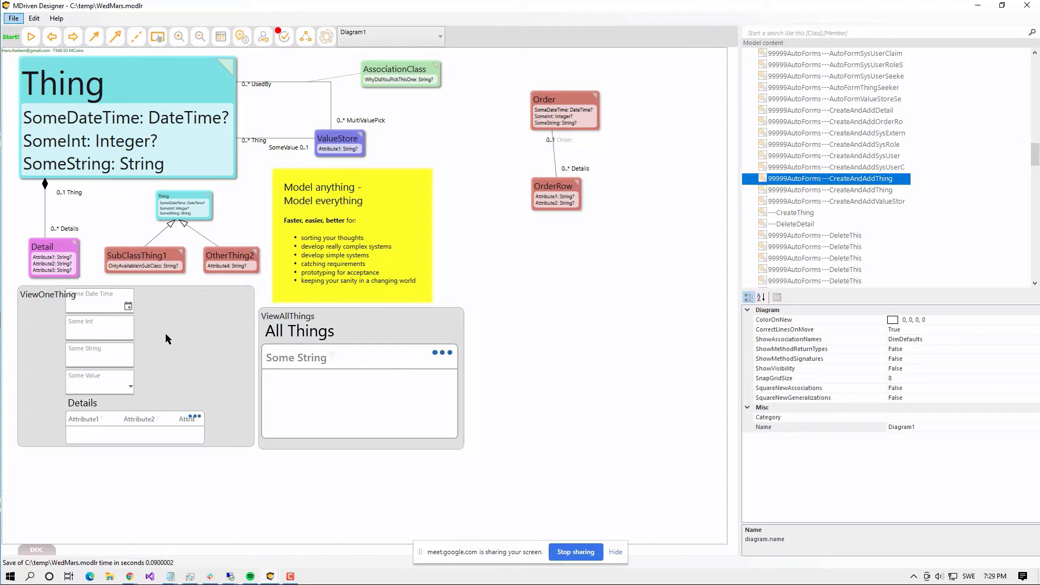
- Open the ViewAllThings ViewModel and rename its TryToDeepClone action as TryToTransform
double_click(378, 325)
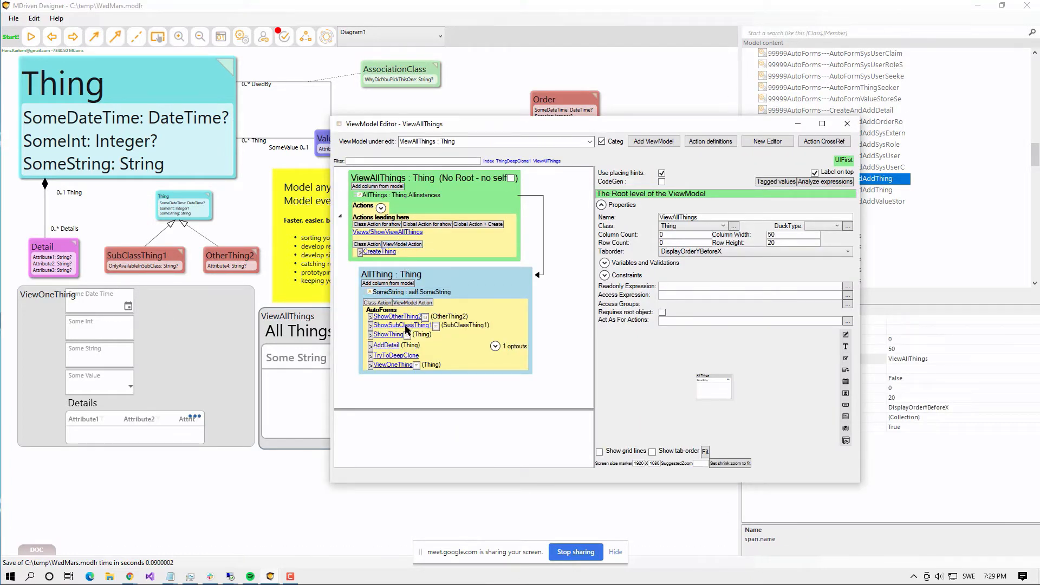
left_click(388, 357)
left_click_drag(545, 169, 551, 170)
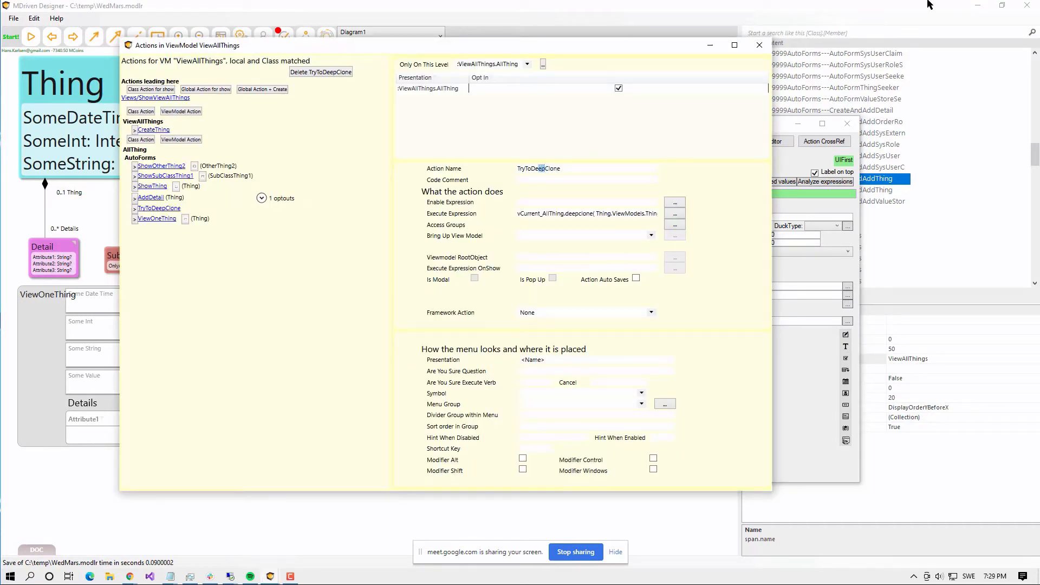
key("shift+Left")
key("shift+Left")
type("Transform")
key("shift+End")
key("BackSpace")
- Replace deepclone with transform in the TryToTransform execute expression and widen the Action Editor to read the operator's signature and help text
left_click(677, 213)
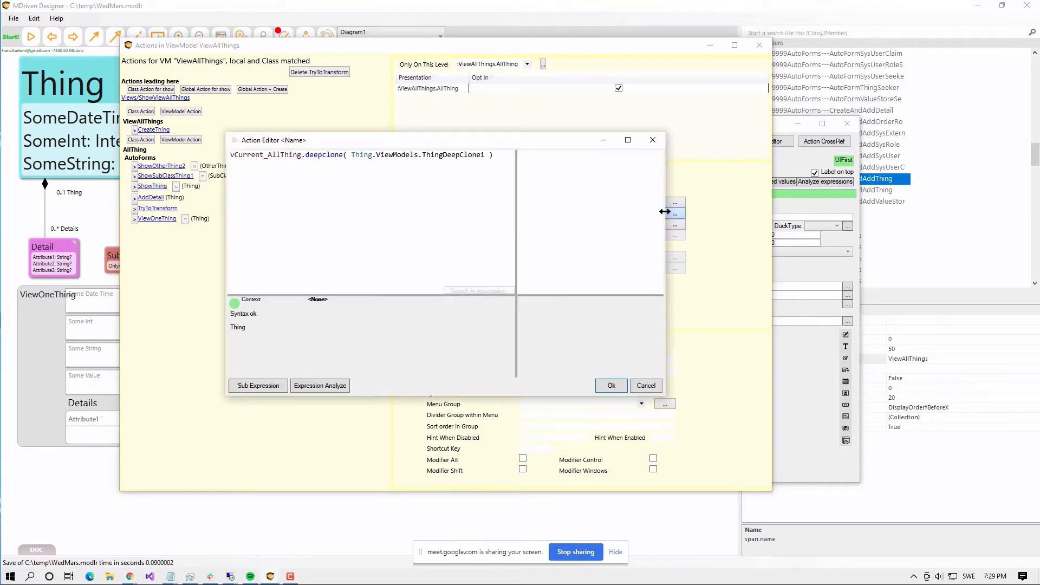
double_click(327, 156)
type("tran")
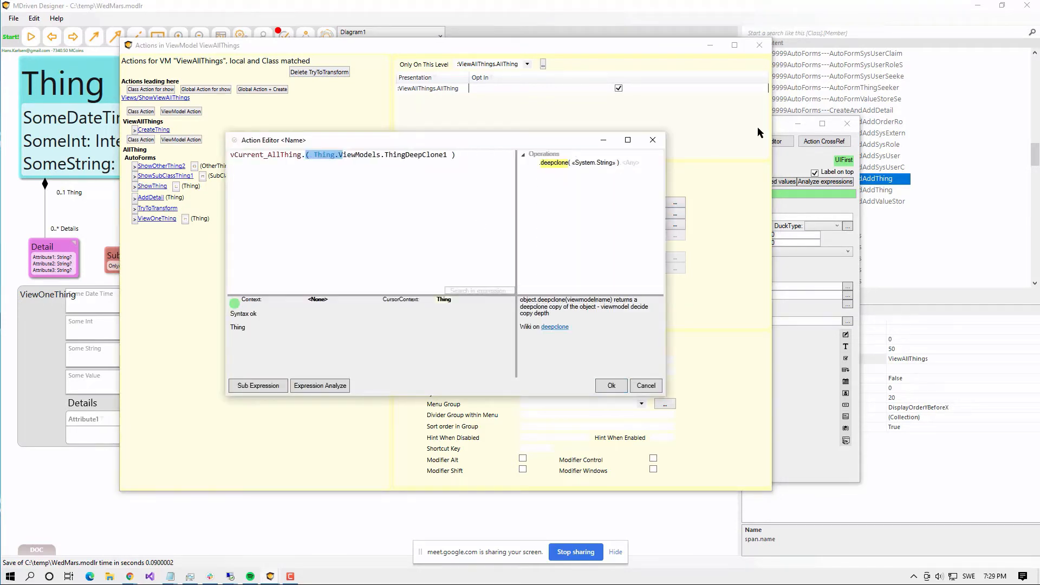
type("sform")
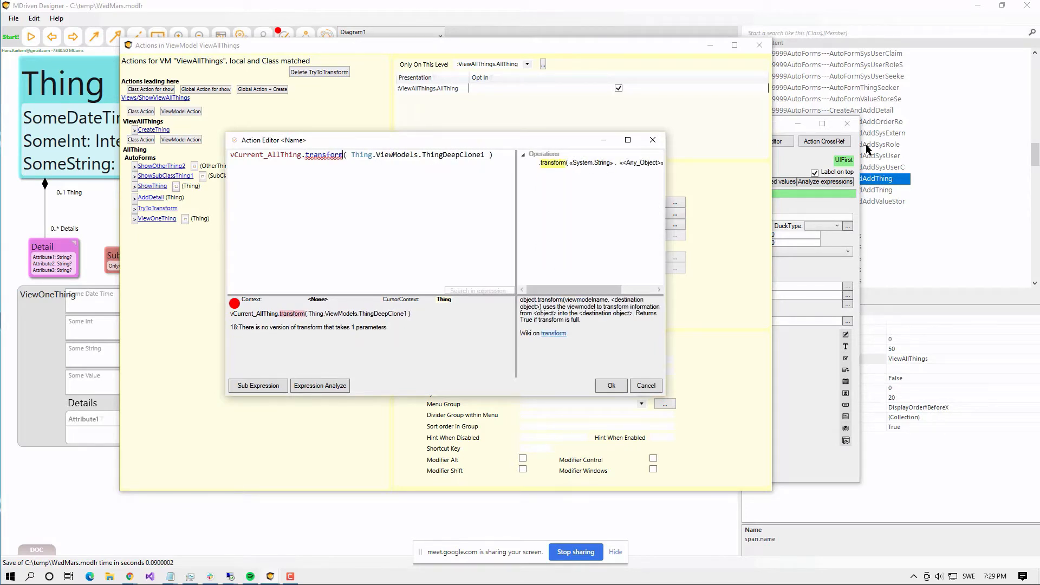
left_click_drag(516, 205, 494, 237)
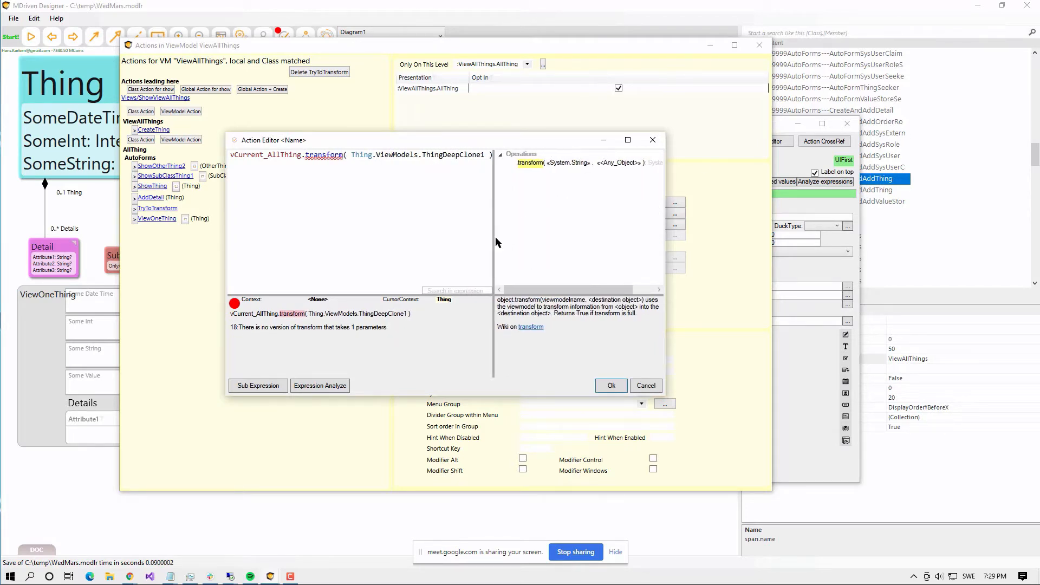
double_click(547, 302)
left_click_drag(666, 236, 767, 234)
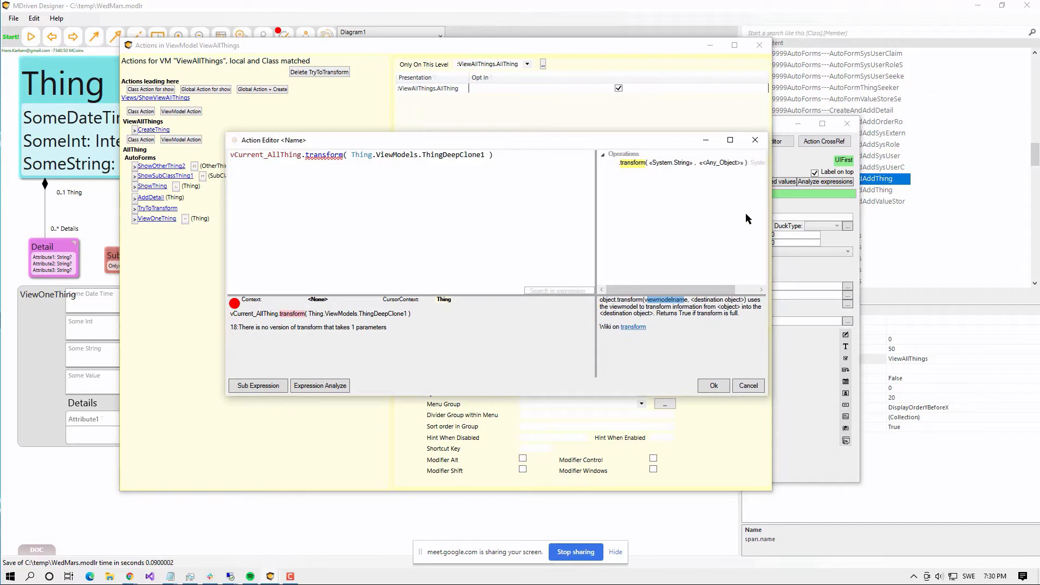
- Add Order.Create as the second argument of transform after Thing.ViewModels.ThingDeepClone1 and accept the expression
left_click(427, 153)
key("End")
key("Left")
key("Left")
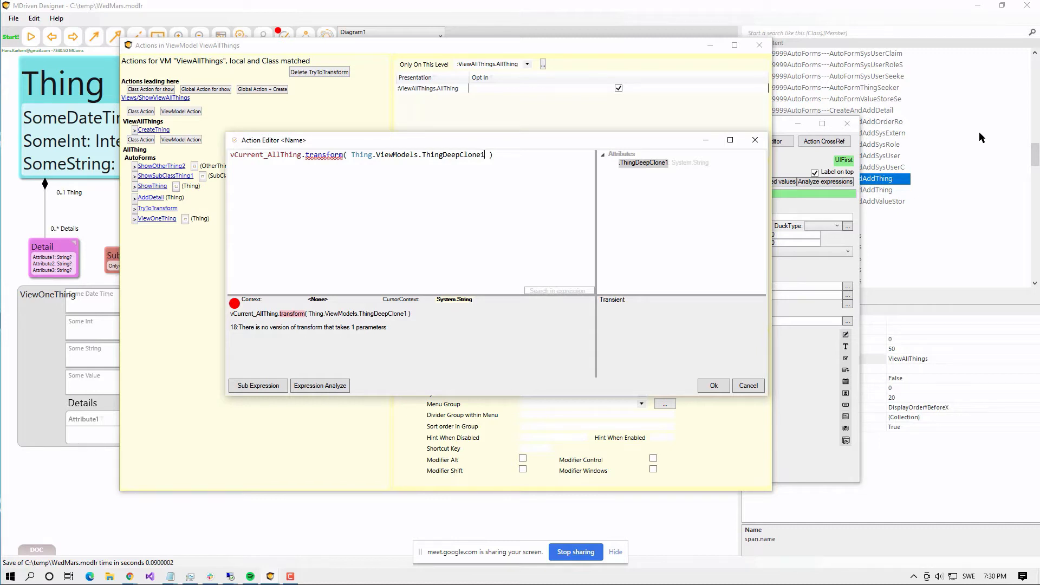
type(",")
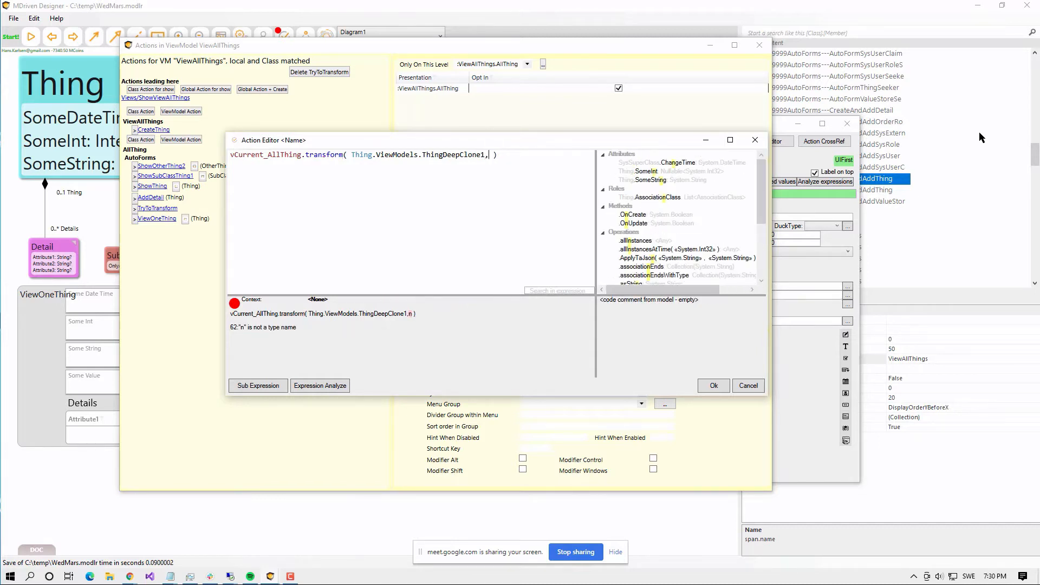
type("Order.")
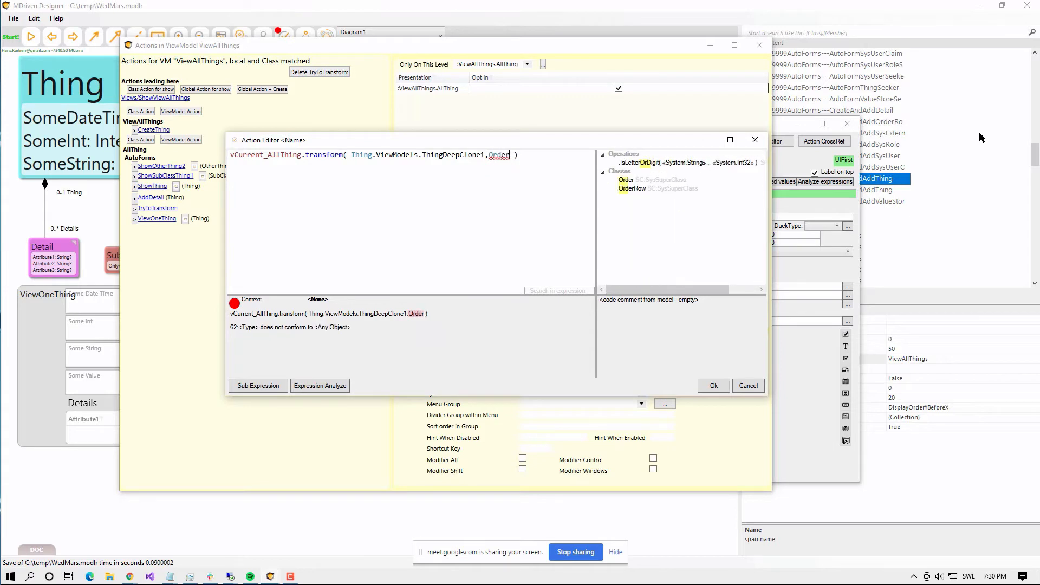
type("Create")
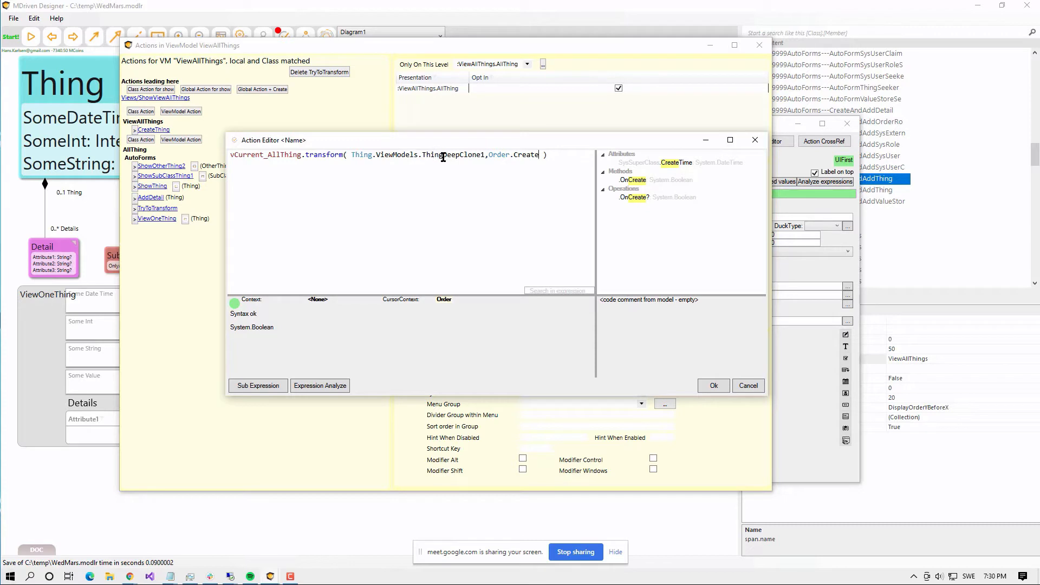
left_click(714, 386)
- Switch to the running WECPOF application and refresh its model, saving the changed data
key("alt+Tab")
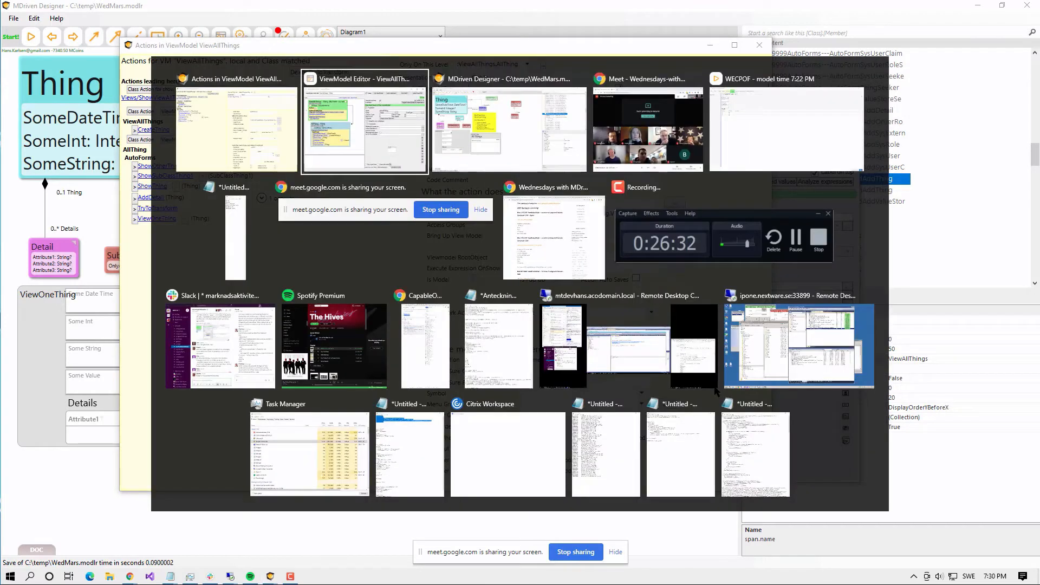
key("alt+Tab")
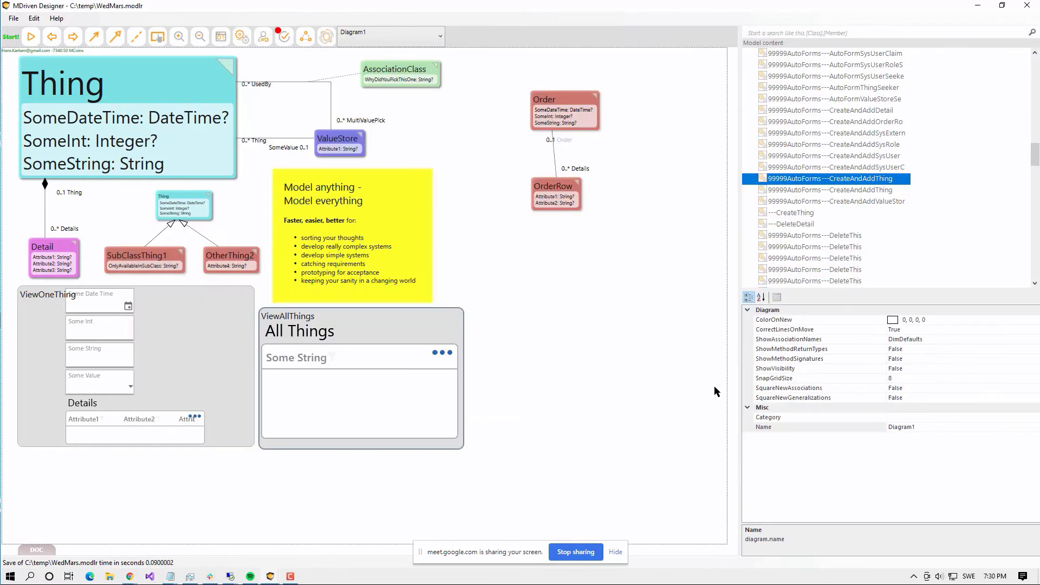
key("alt+Tab")
key("alt+Tab")
key("alt+Tab")
key("alt+Tab")
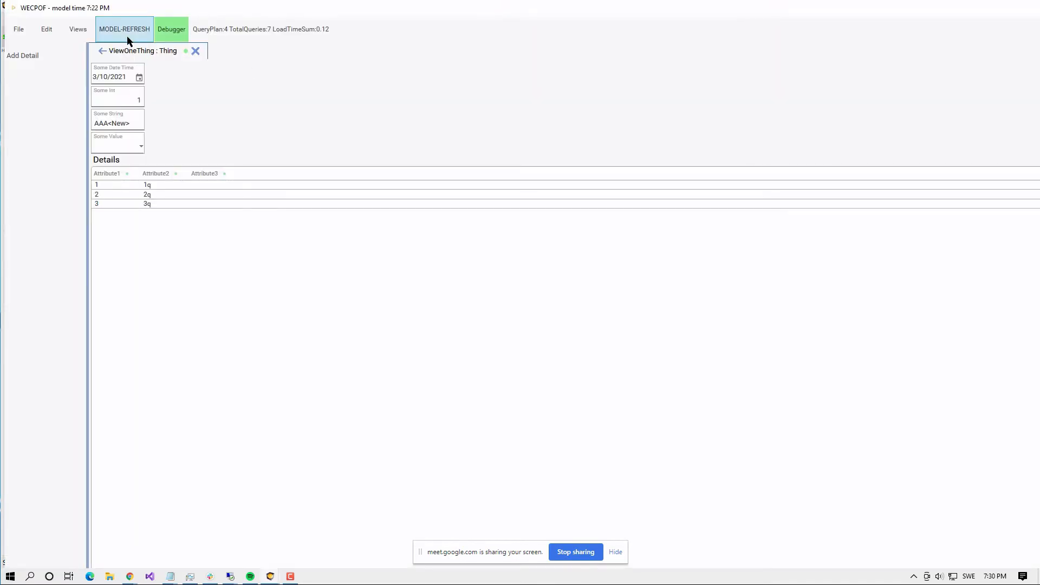
left_click(128, 38)
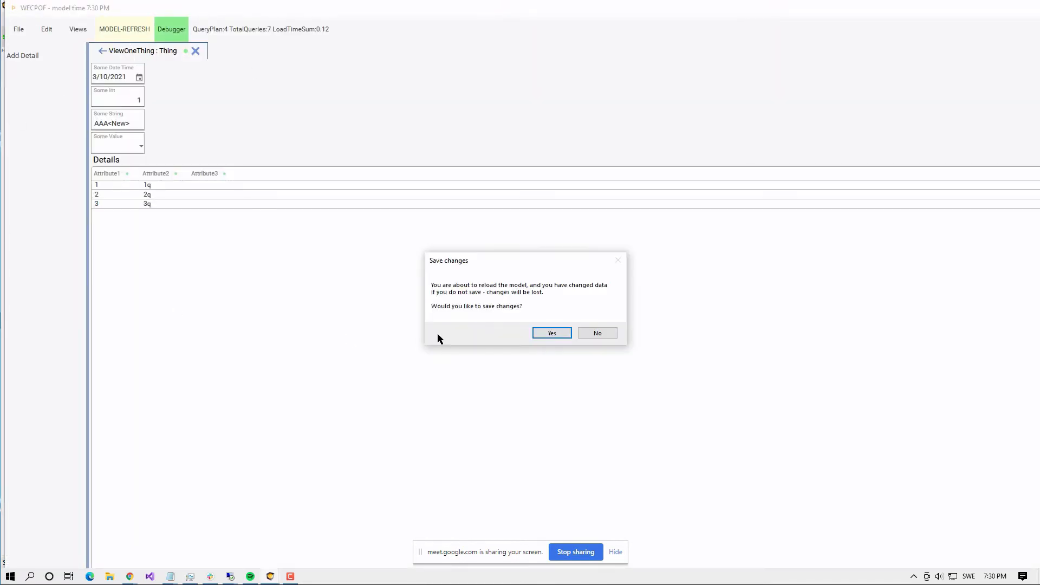
left_click(551, 332)
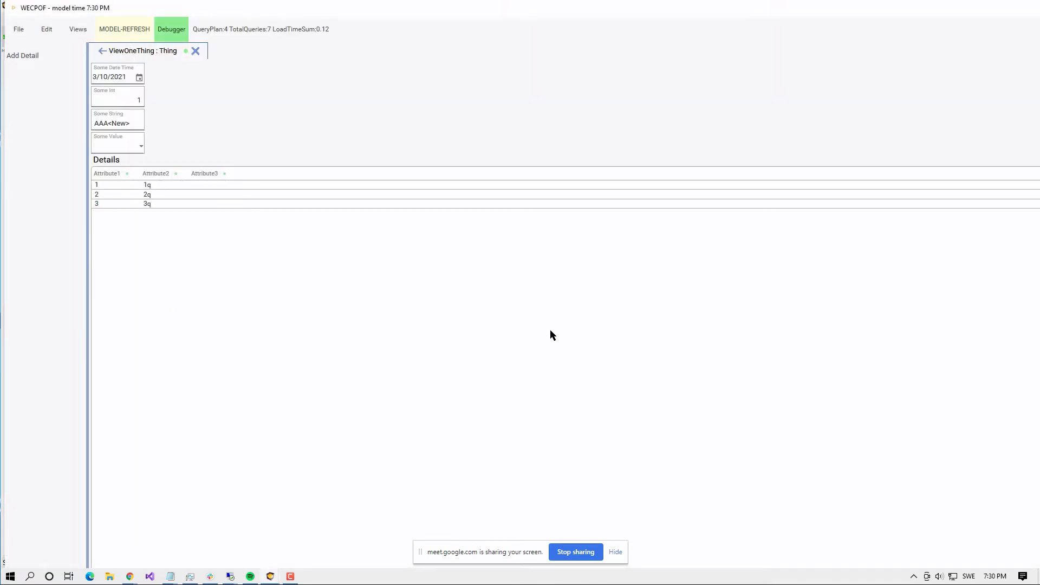
- Show all things and run Try To Transform on the thing AAA
left_click(78, 29)
left_click(86, 63)
left_click(108, 93)
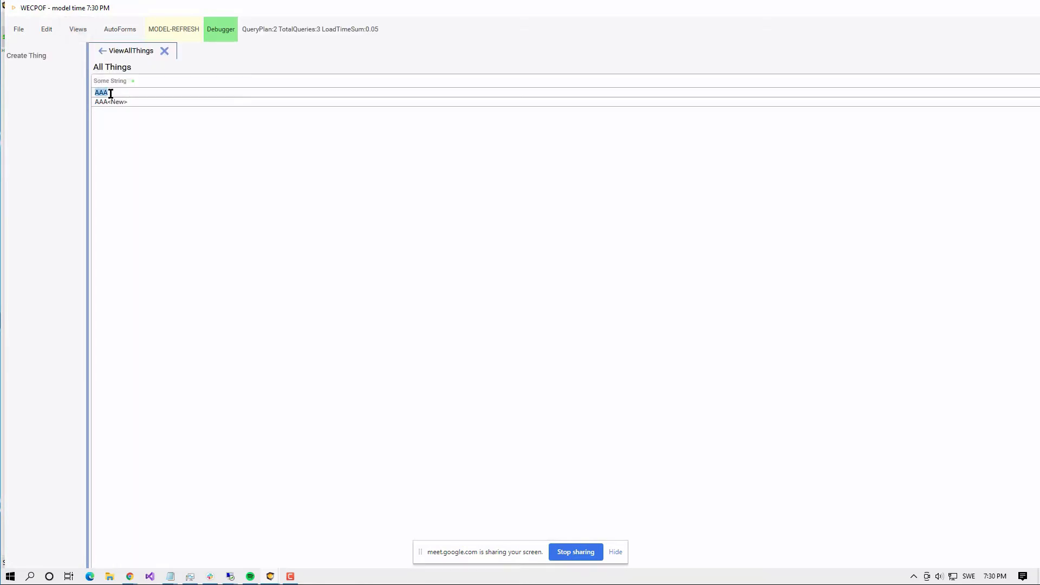
left_click(37, 87)
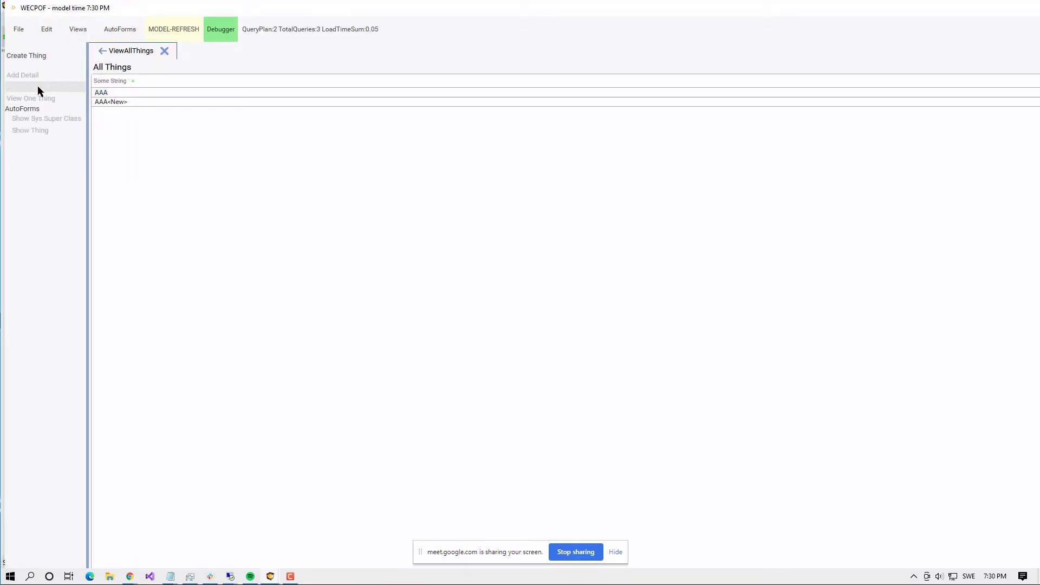
- Search for orders in the AutoForm Order Seeker and open the resulting order
left_click(105, 29)
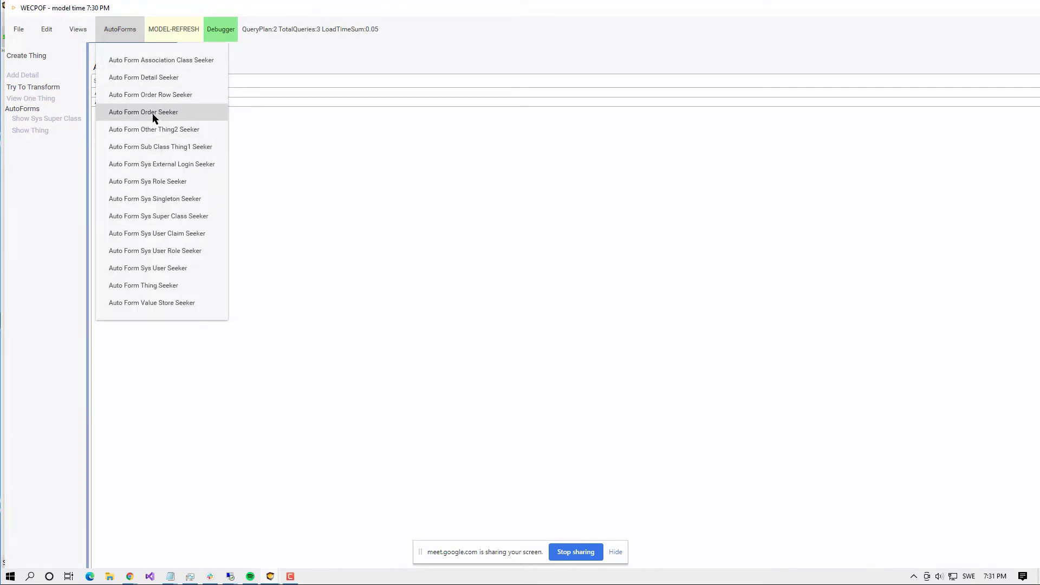
left_click(153, 116)
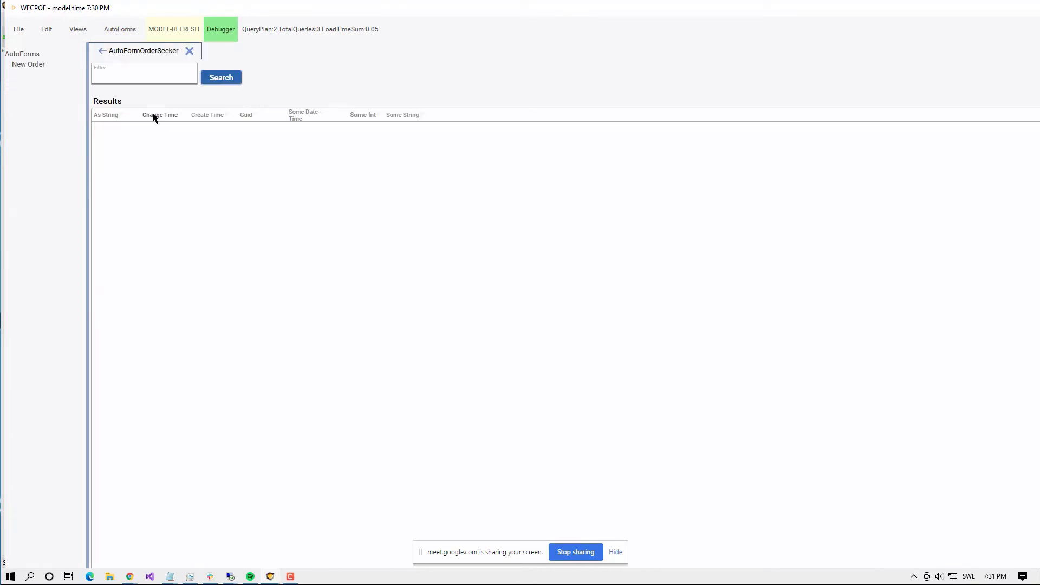
left_click(222, 78)
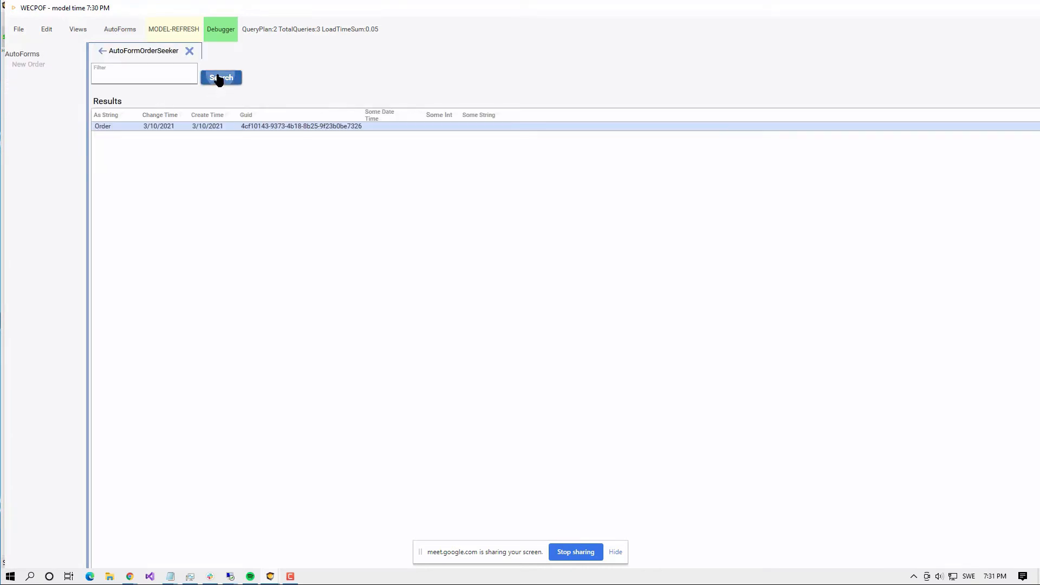
double_click(123, 128)
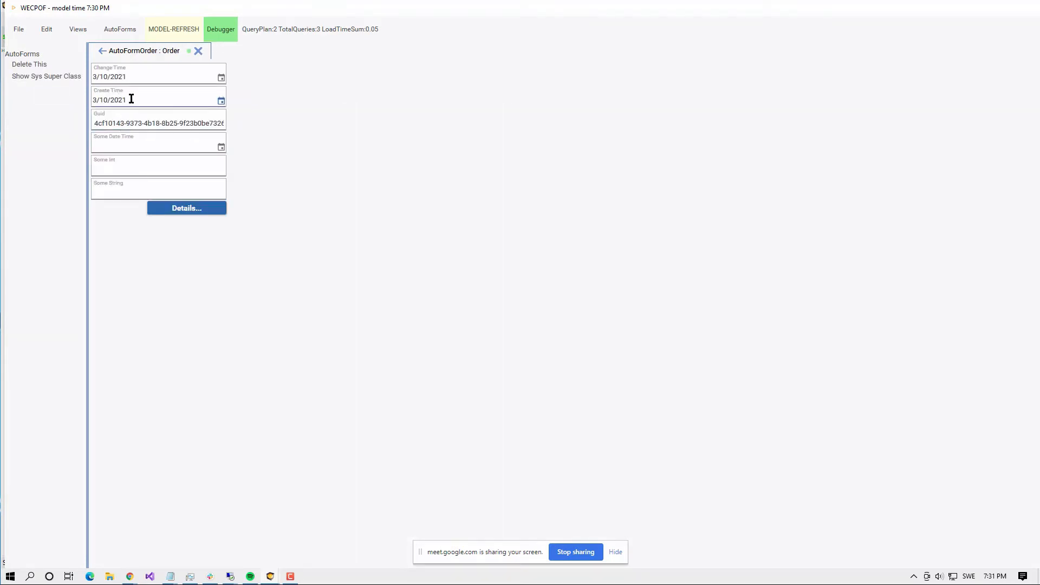
- Check the order's Create Time and Some String fields, and view its Details
left_click(131, 100)
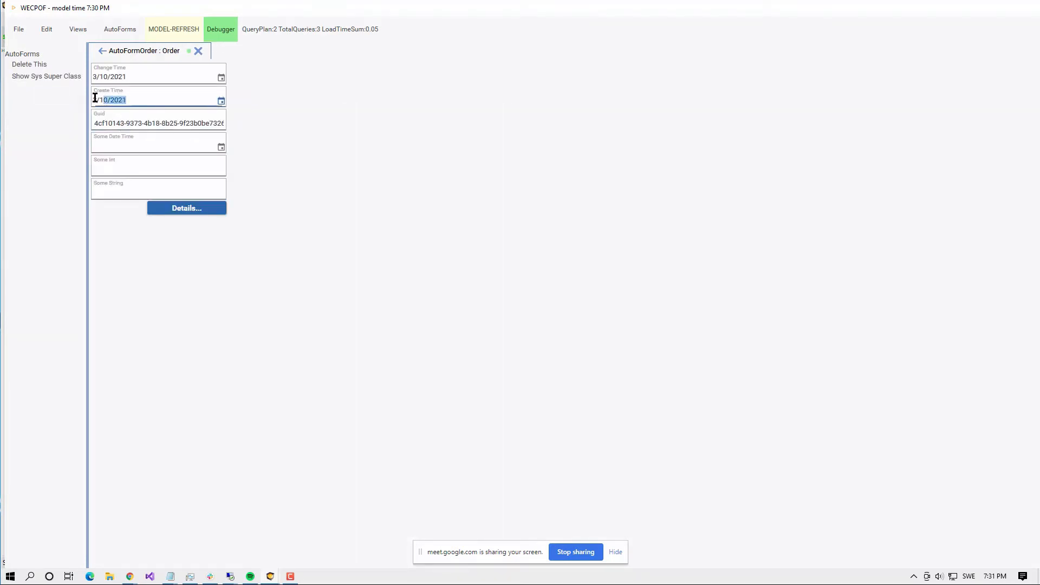
left_click(103, 193)
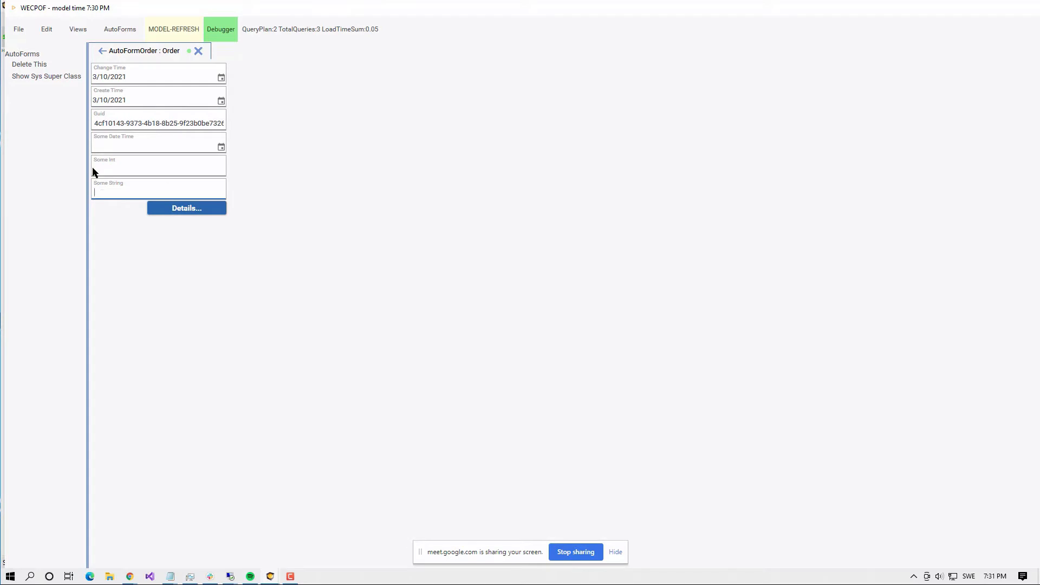
left_click(171, 211)
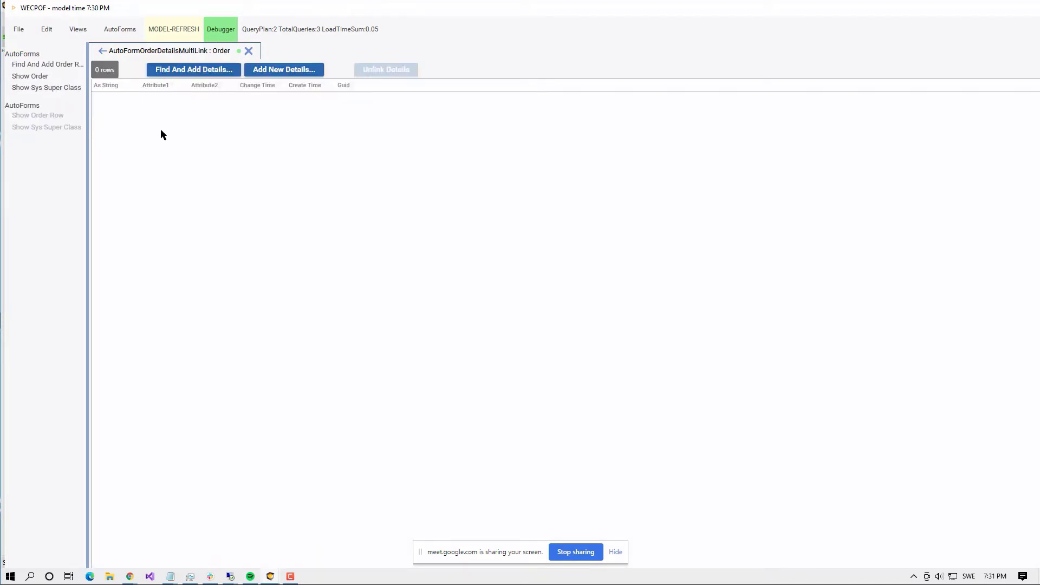
- Switch back to MDriven Designer and examine the attributes of the Order class in Diagram1
key("alt+Tab")
key("alt+Tab")
key("alt+Tab")
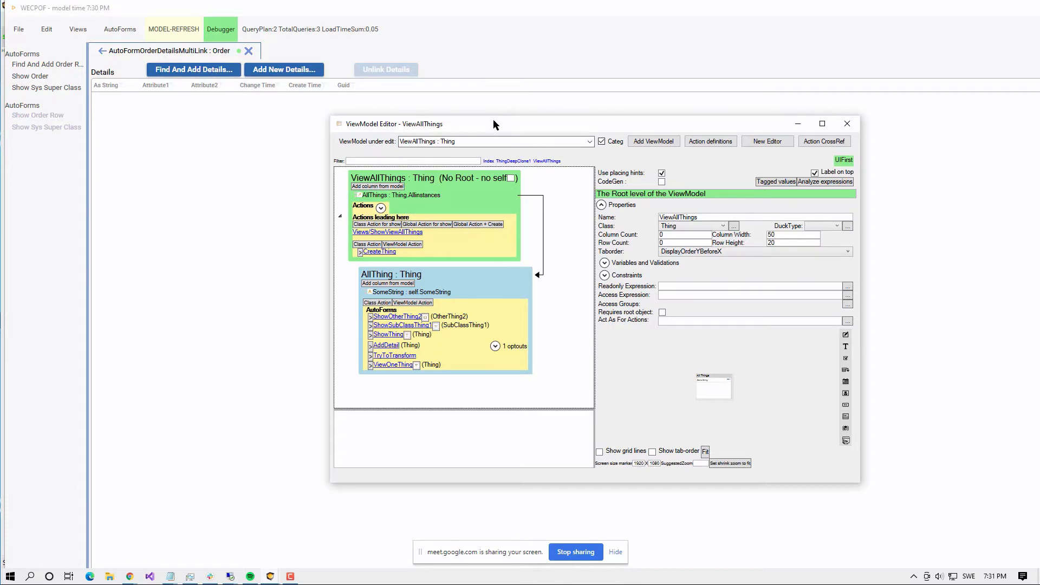
left_click_drag(490, 126, 505, 81)
key("alt+Tab")
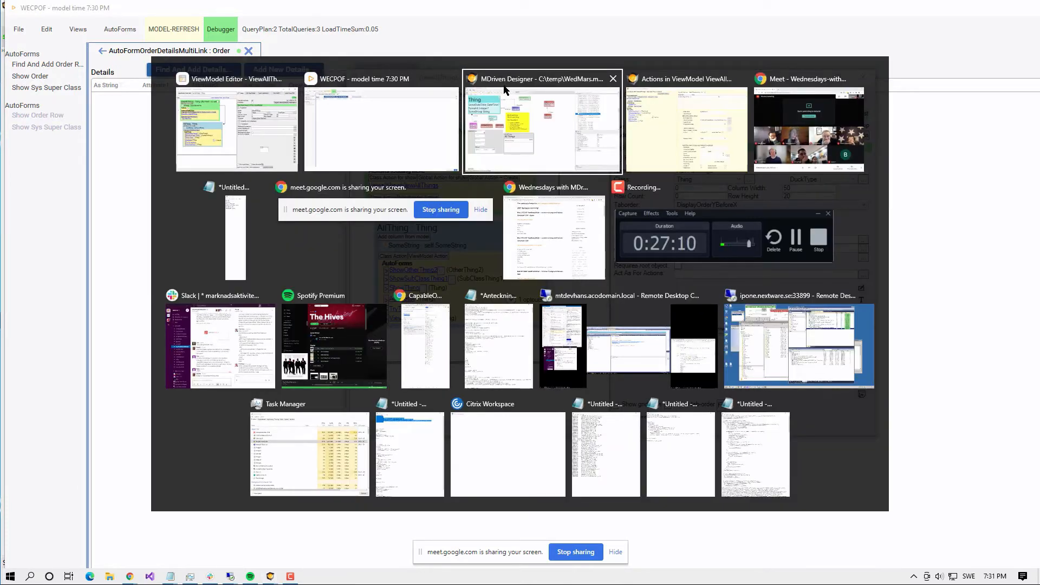
key("alt+Tab")
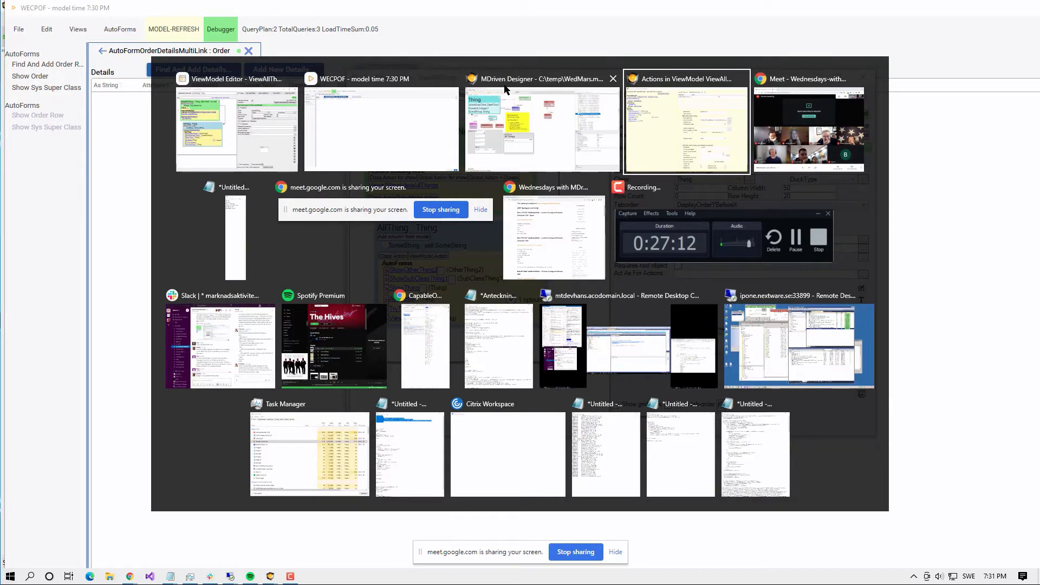
key("alt+shift+Tab")
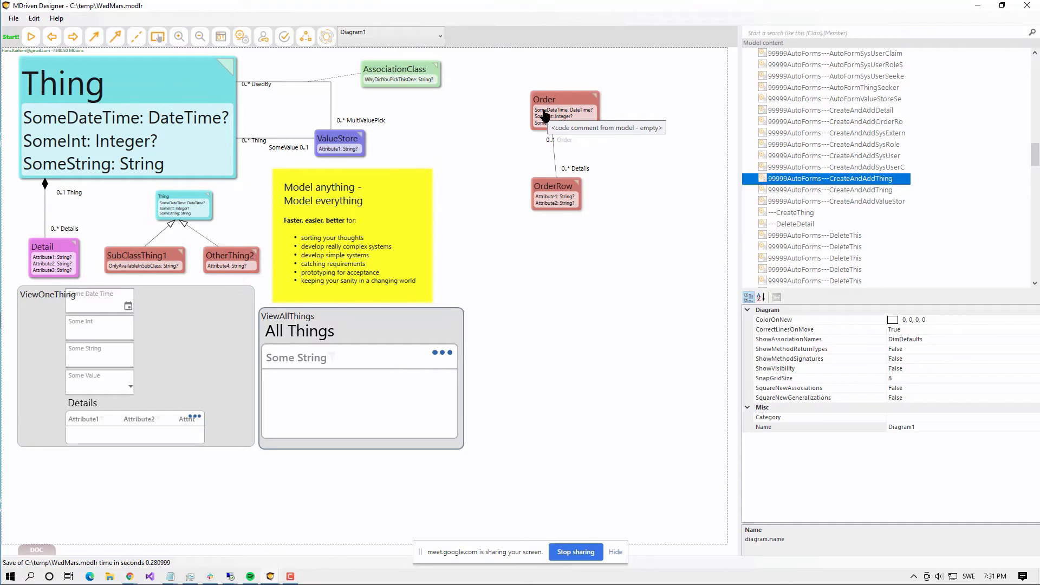
- Switch to the running WECPOF prototype, show all things and run Try To Transform on the thing AAA
key("alt+Tab")
left_click(508, 142)
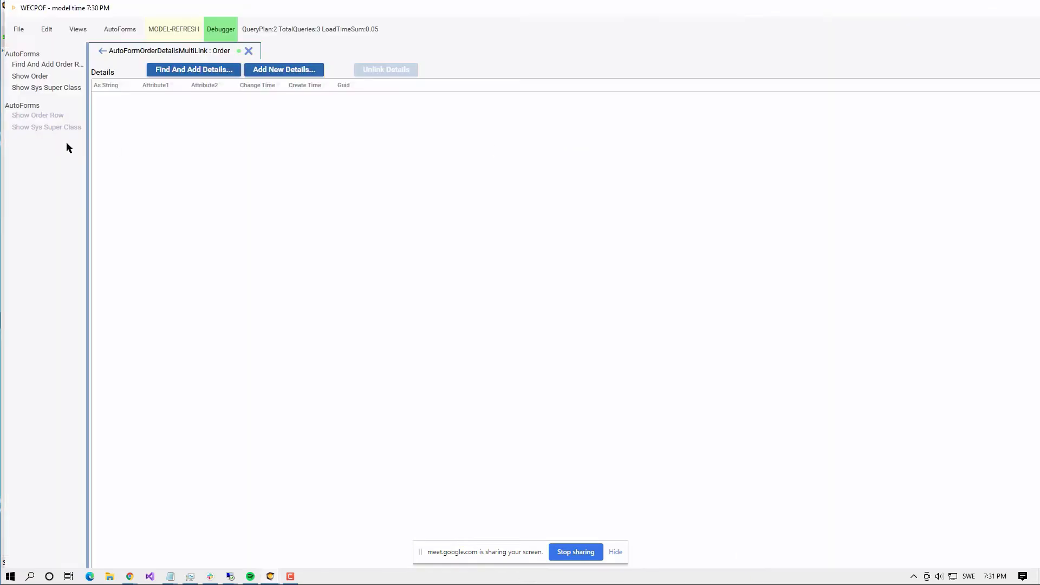
left_click(102, 51)
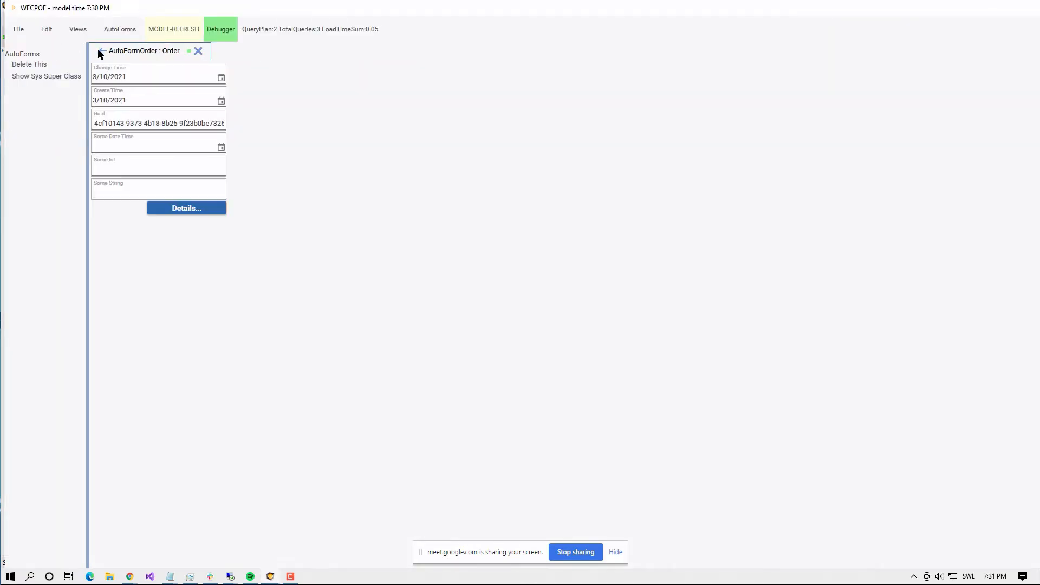
left_click(78, 30)
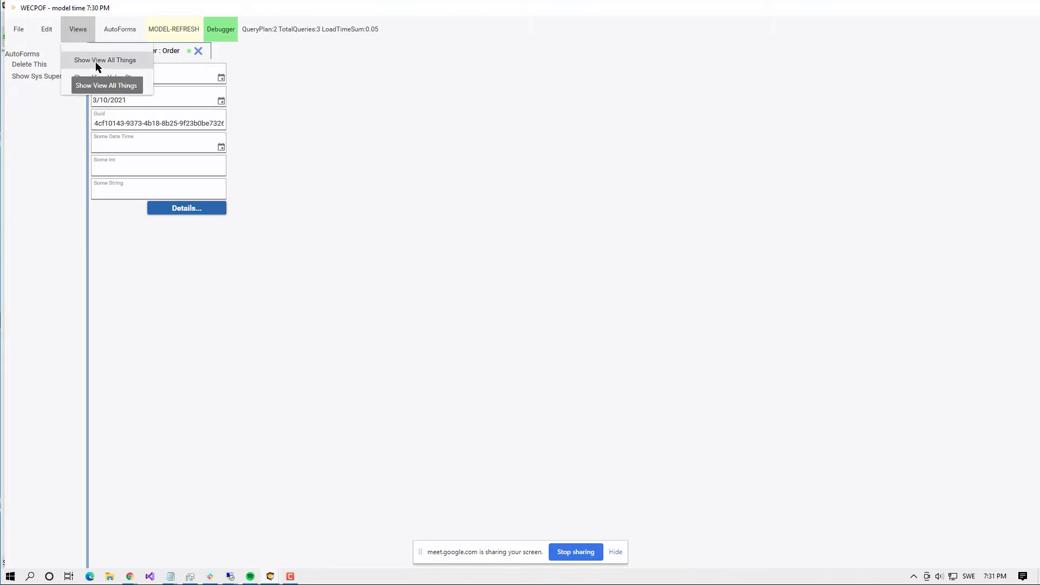
left_click(96, 62)
left_click(109, 94)
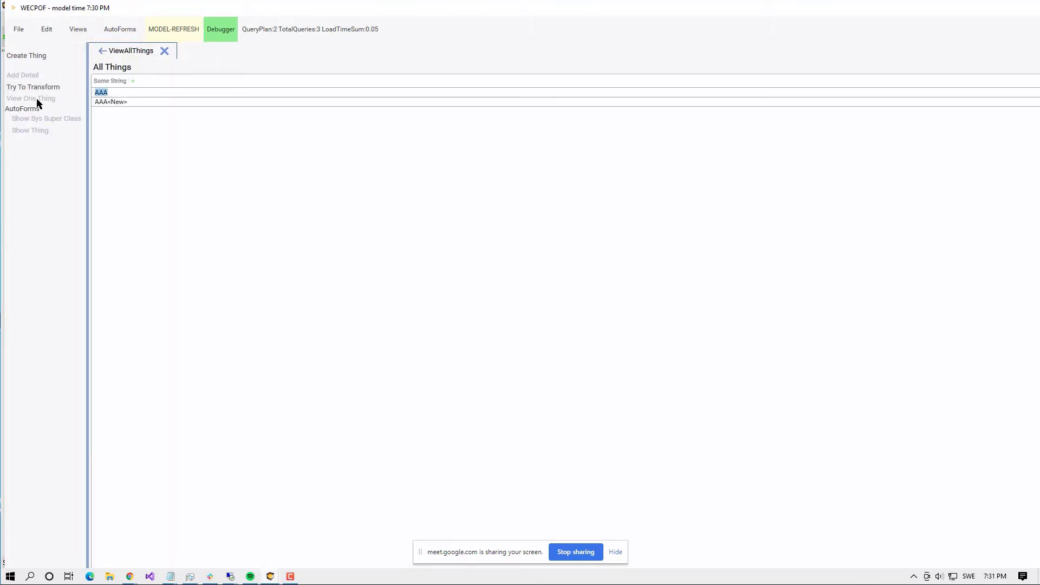
left_click(43, 87)
- Replace the Some String value of the thing AAA with "§" in the All Things list
left_click(135, 102)
left_click(133, 93)
type("§")
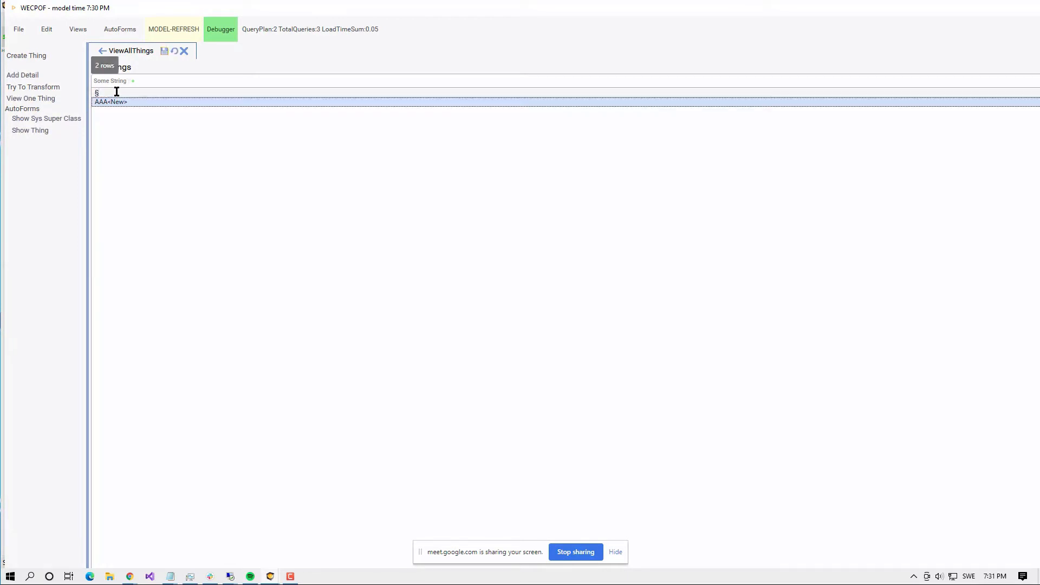
- Open the AAA<New> thing's auto form and view its Details in View One Thing
left_click(99, 103)
left_click(44, 131)
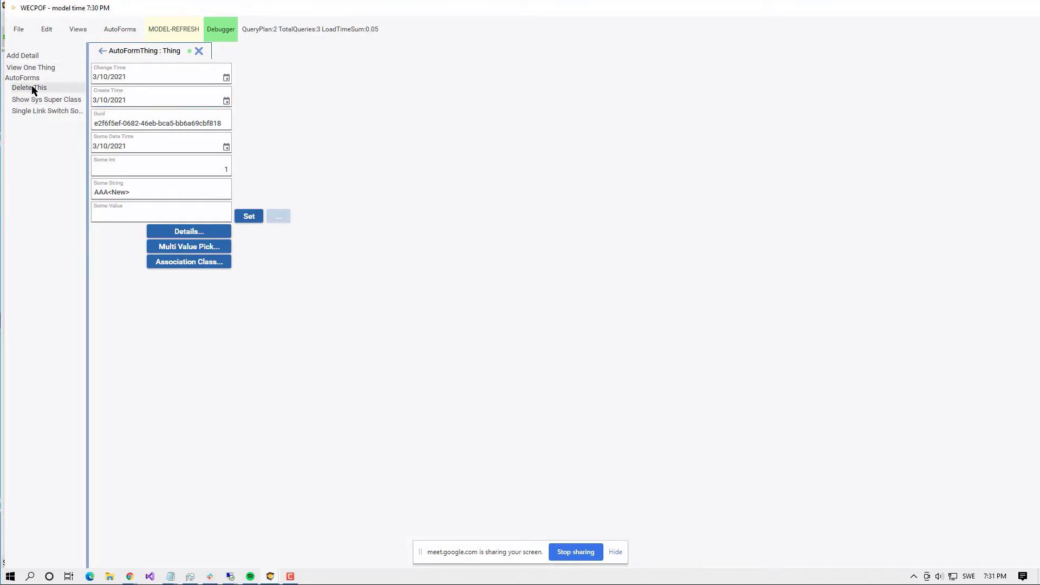
left_click(44, 67)
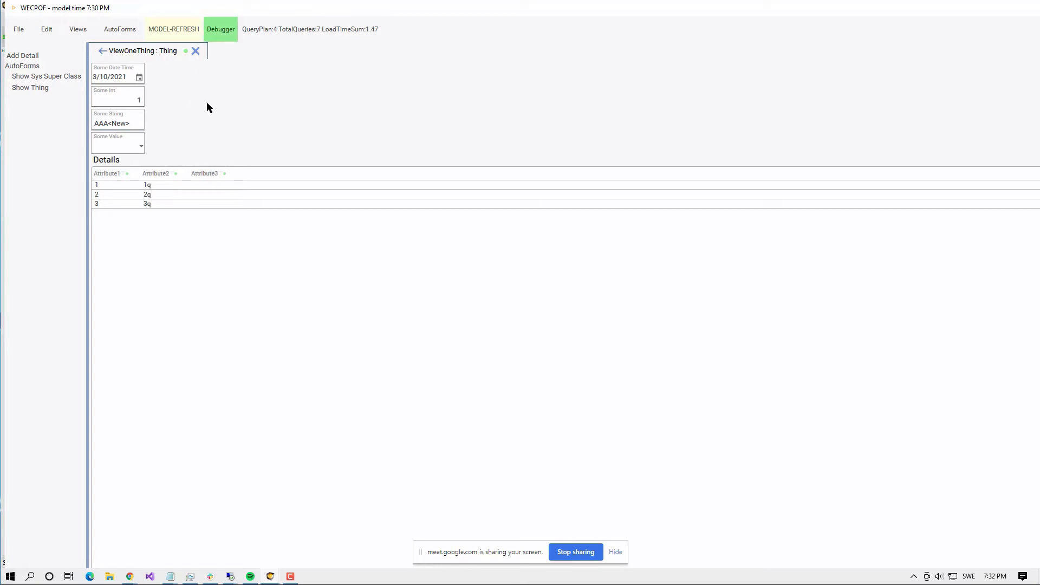
- Switch to the ViewModel Editor showing ViewAllThings, then reposition and enlarge its window
key("alt+Tab")
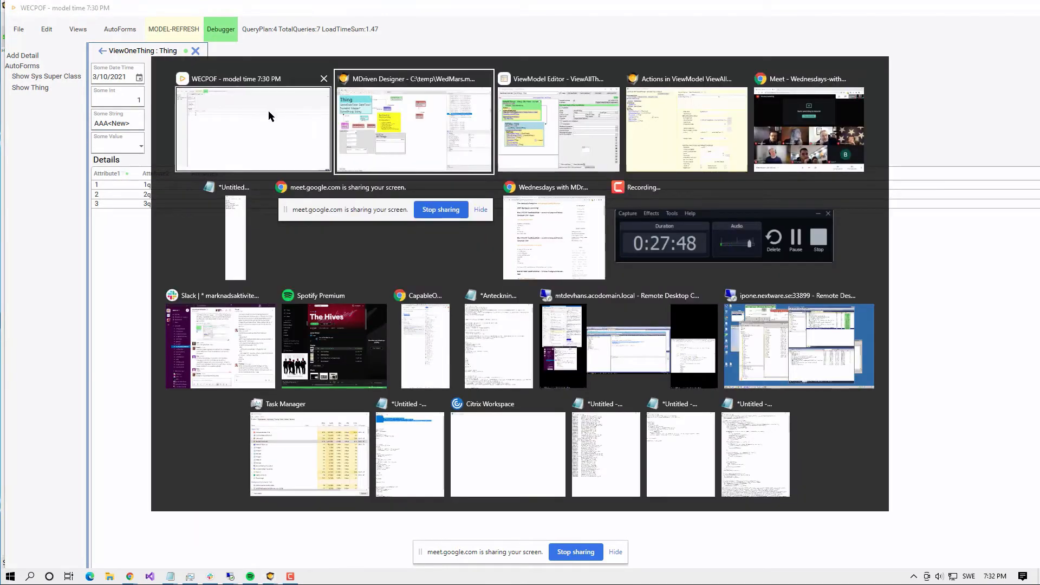
key("alt+Tab")
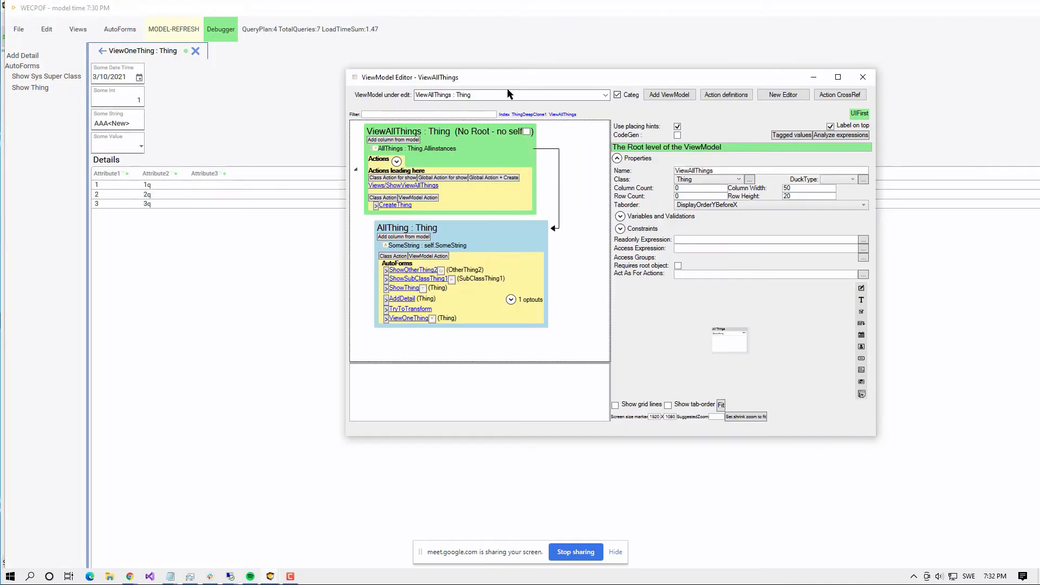
left_click_drag(535, 71, 546, 46)
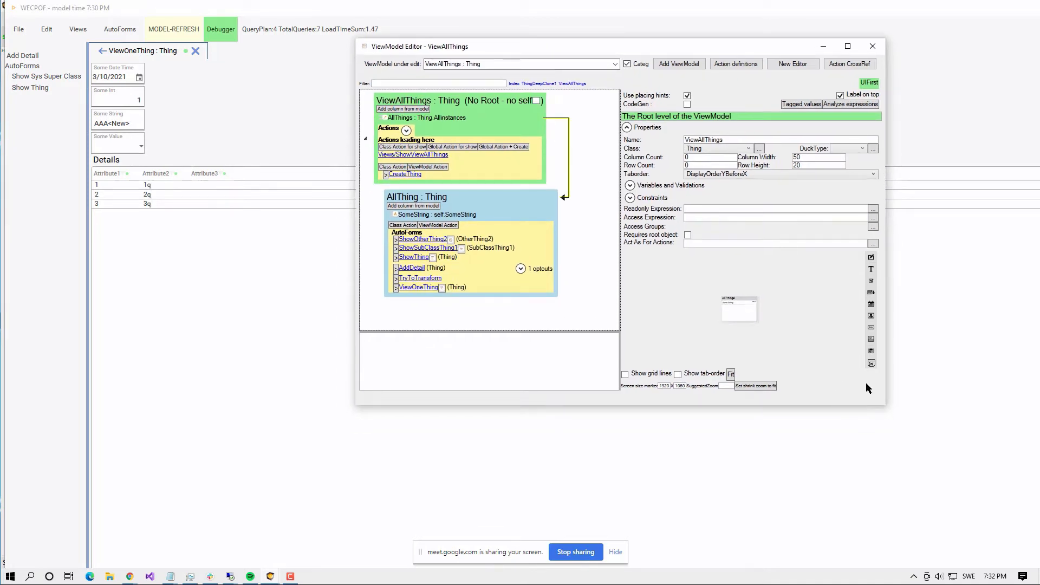
left_click_drag(883, 405, 928, 421)
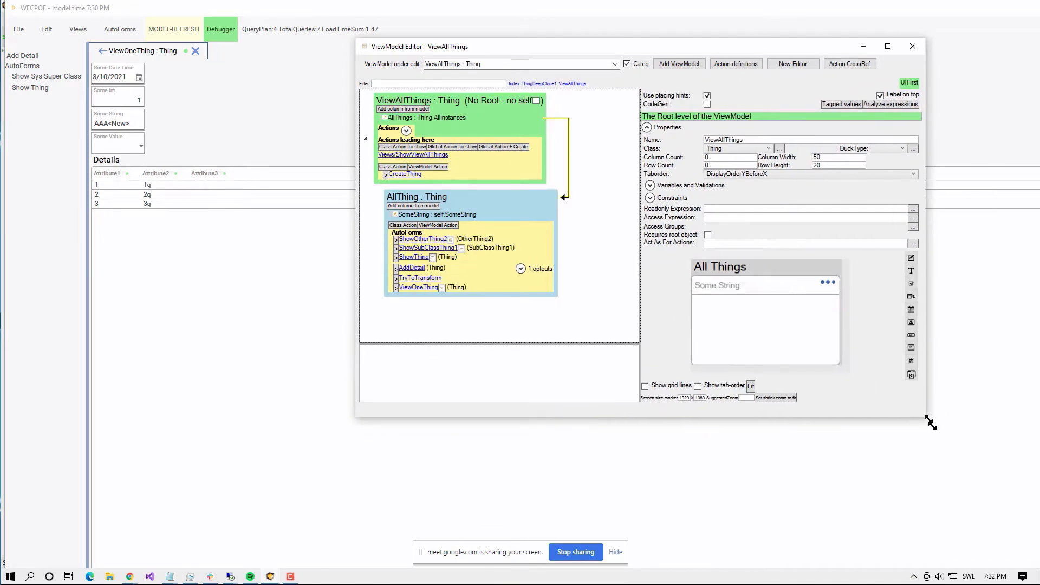
- Bring up the Notepad topic list and place it beside the ViewModel Editor
key("alt+Tab")
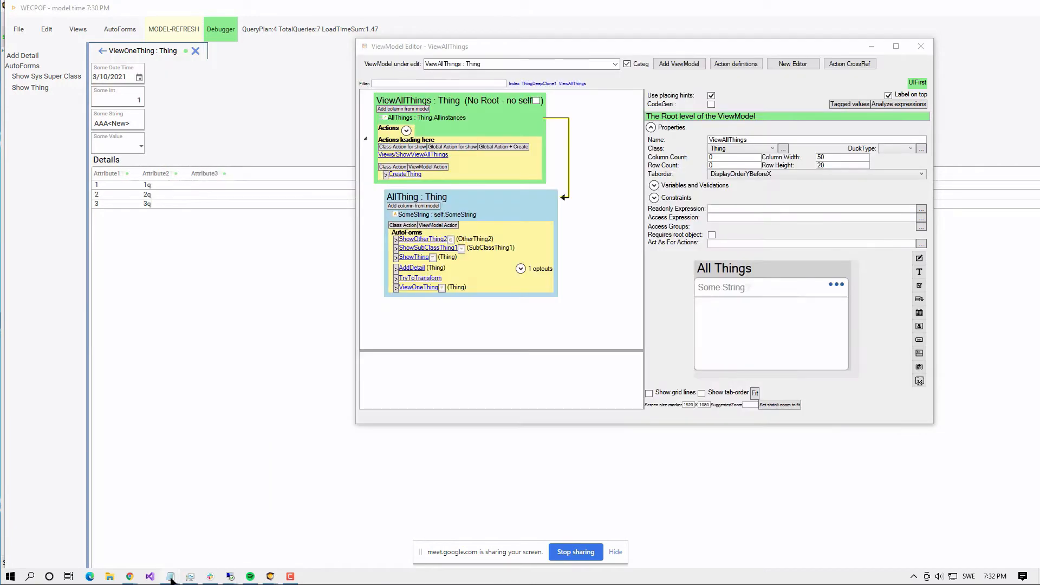
mouse_move(179, 578)
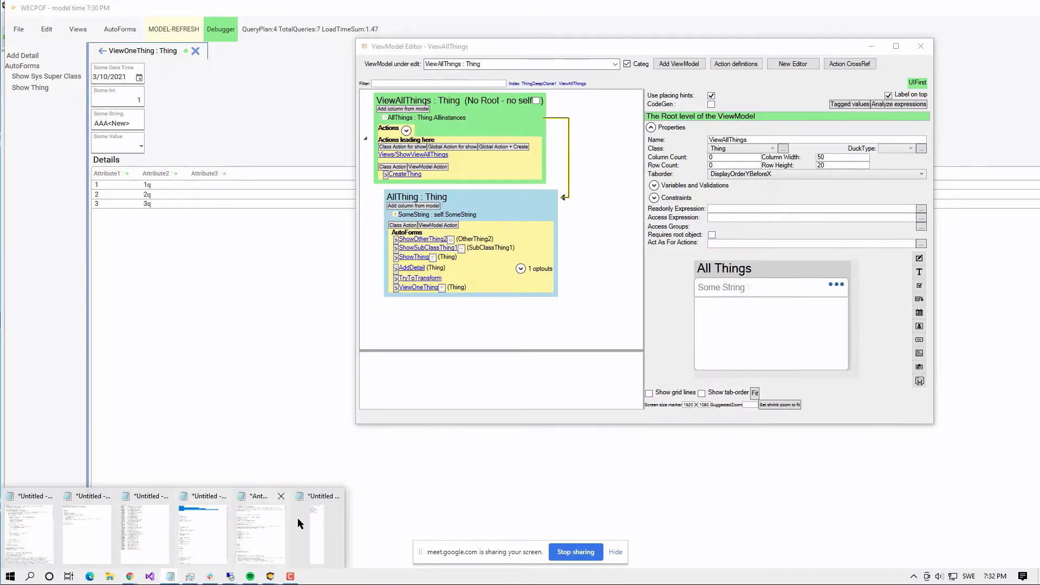
left_click(263, 528)
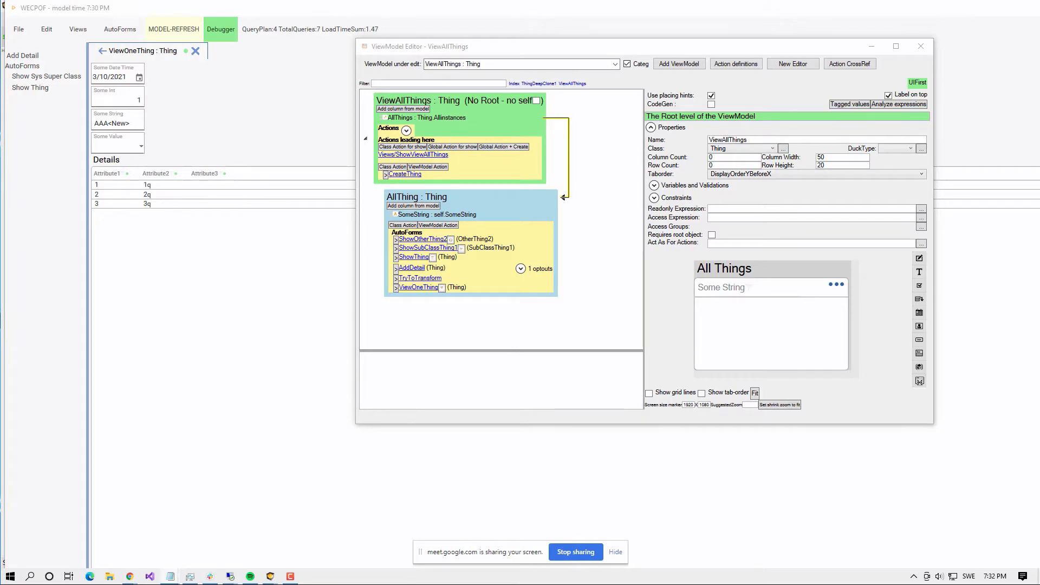
left_click_drag(0, 111, 207, 89)
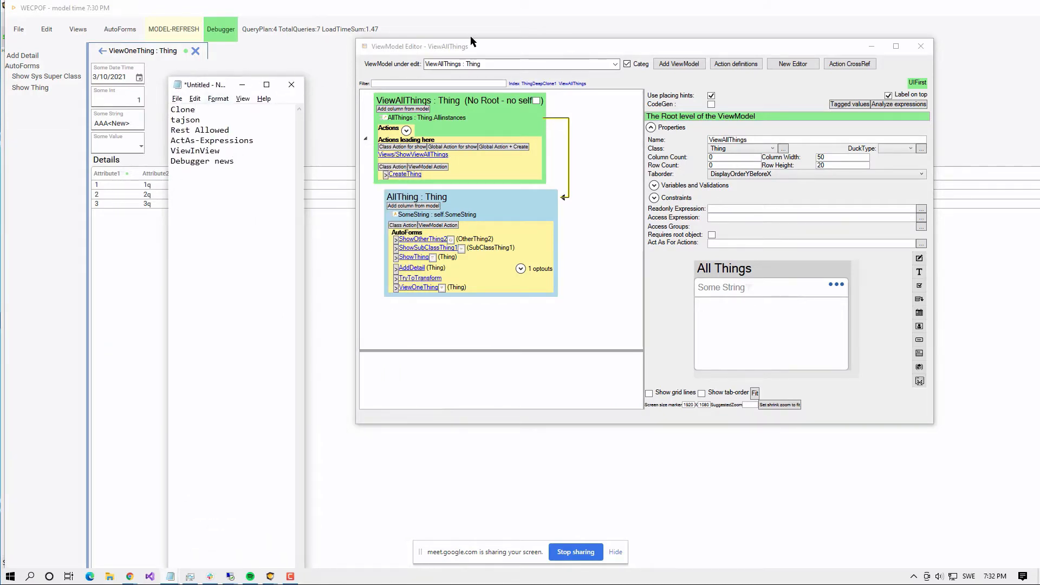
- Mark Clone with an x in the topic list, add the line "x Transform" below it, and reposition the notes window
type("x")
key("Down")
key("Return")
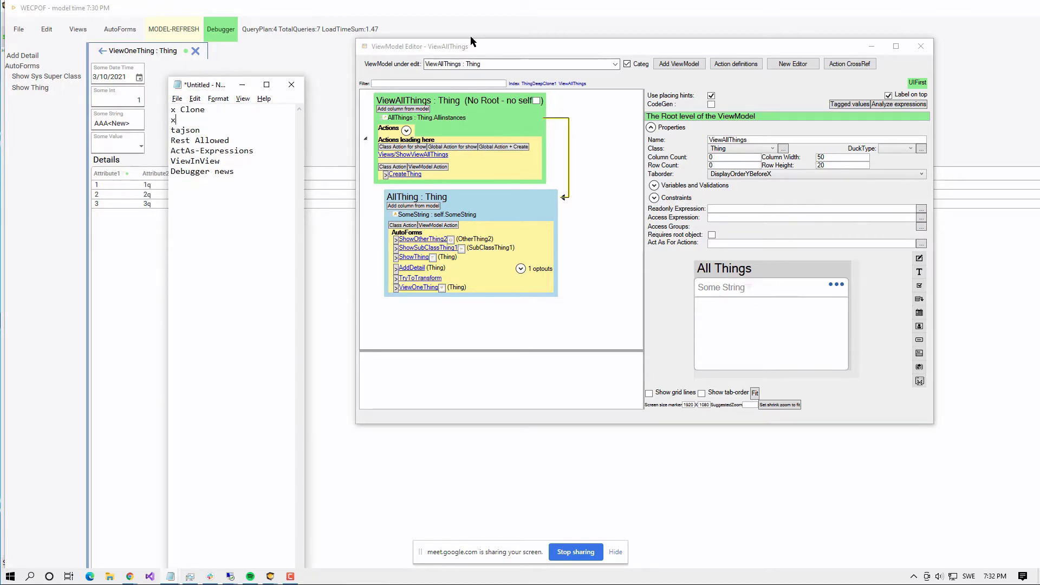
type("x Trans")
type("form")
left_click_drag(218, 87, 209, 48)
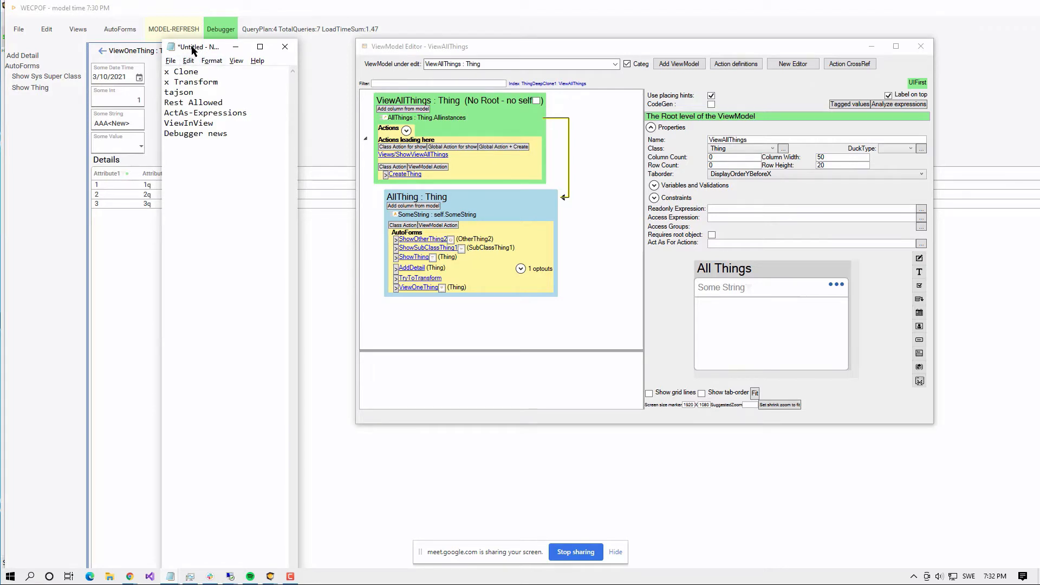
- Highlight the Transform and Clone entries in the notes to compare the two topics
mouse_move(184, 72)
left_mouse_down()
mouse_move(175, 82)
mouse_move(236, 84)
left_mouse_up()
double_click(174, 72)
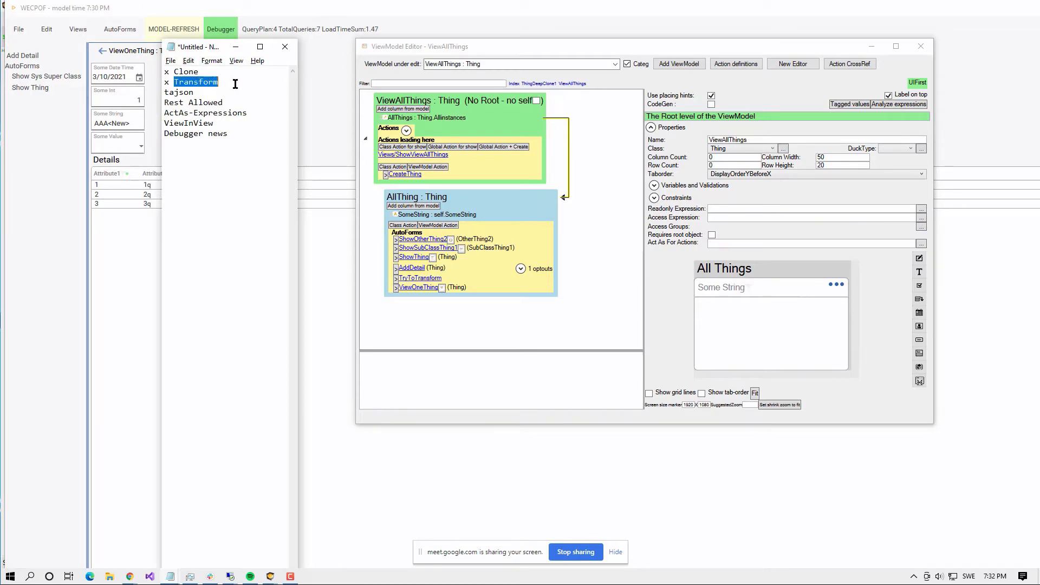
left_click(203, 72)
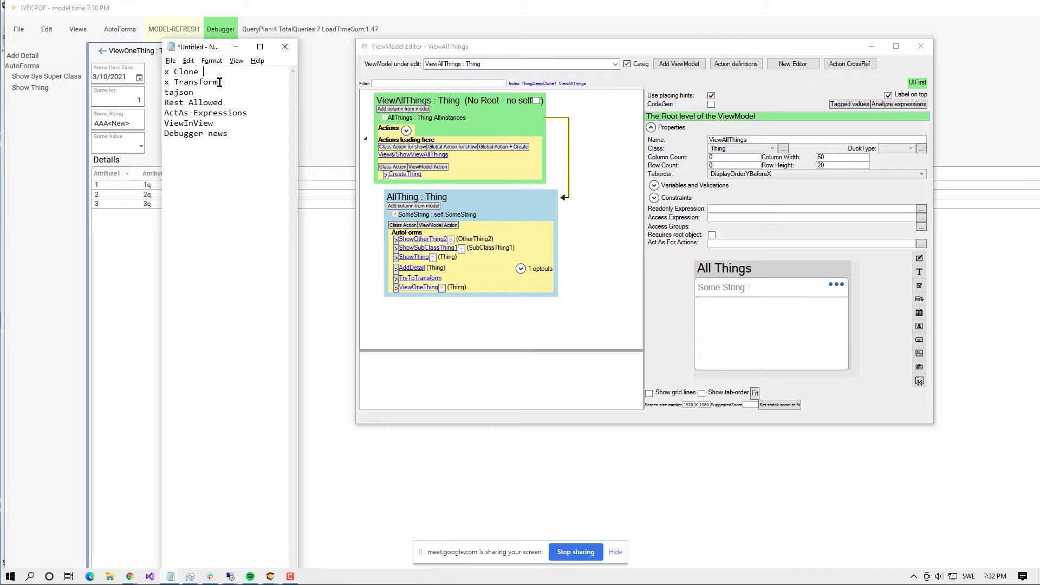
left_click_drag(219, 82, 164, 81)
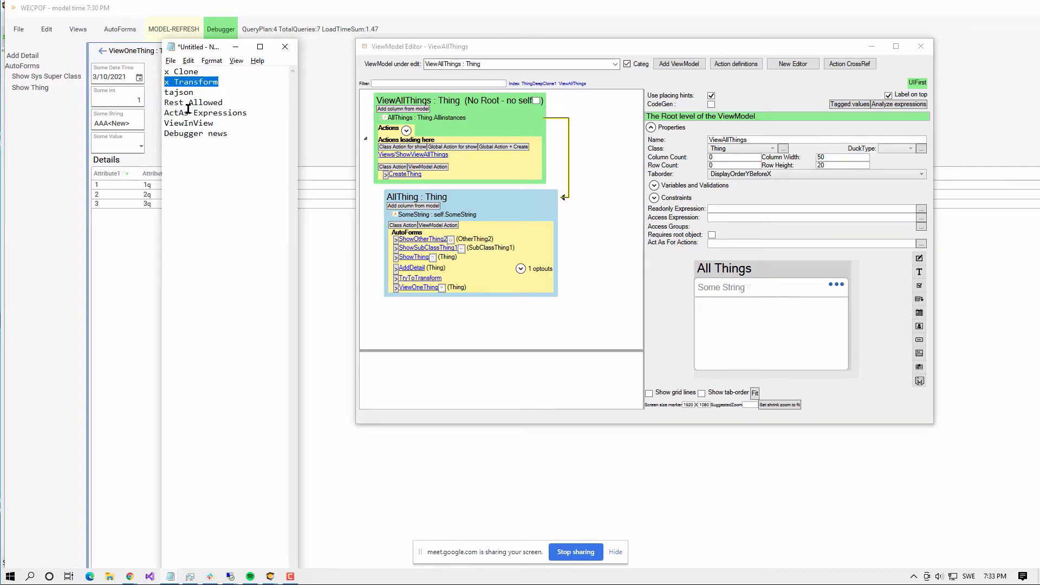
left_click_drag(206, 72, 145, 72)
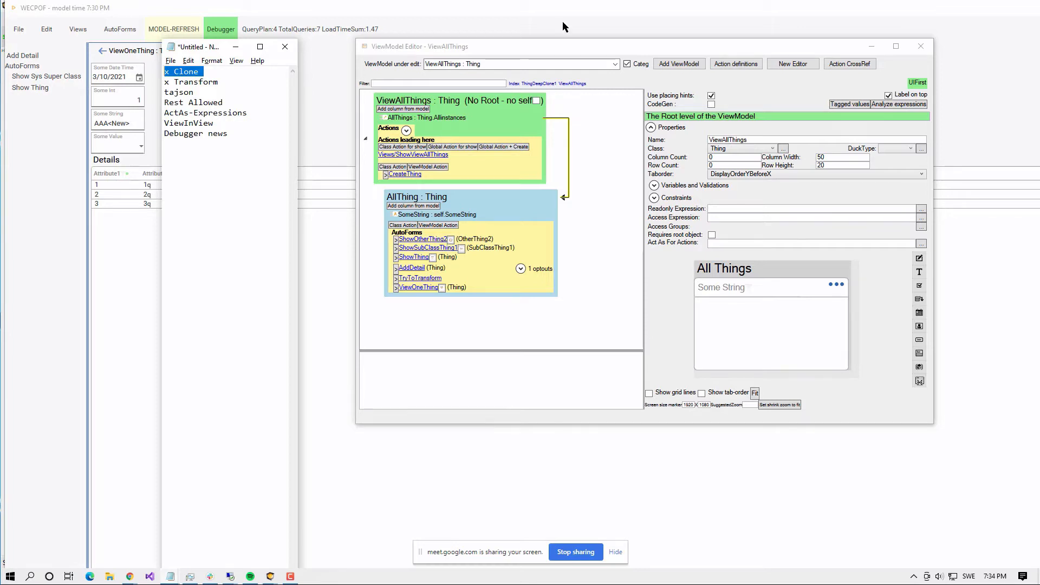
- Open the ThingDeepClone1 ViewModel in the ViewModel Editor to review its columns and DuckType
left_click(606, 63)
left_click(612, 64)
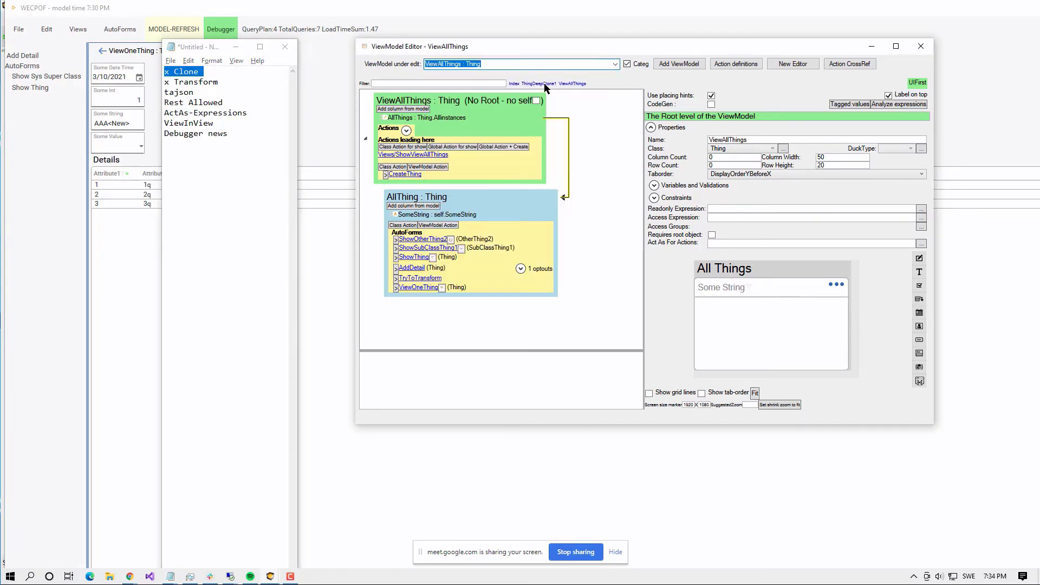
left_click(544, 84)
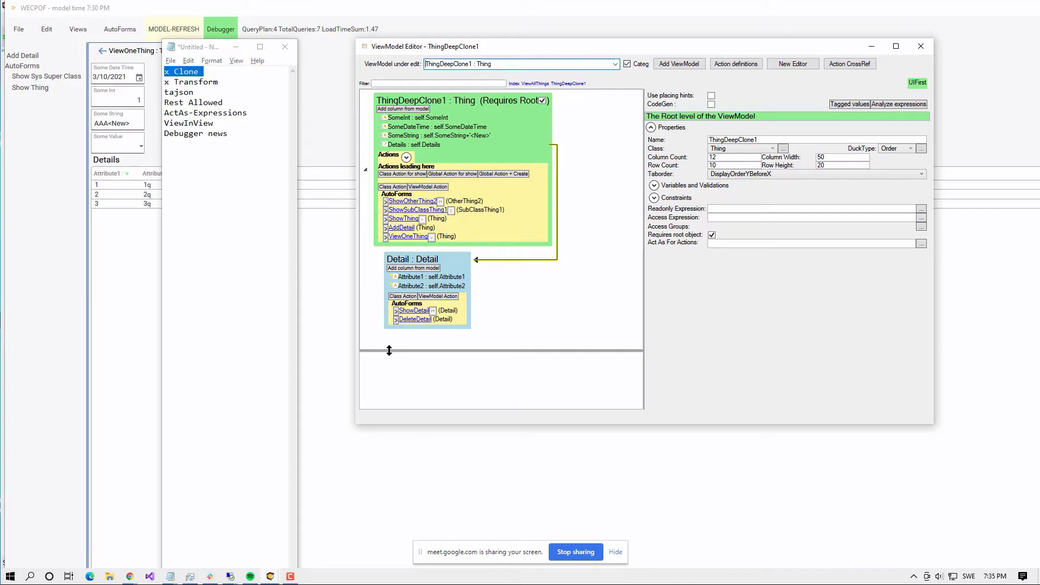
- Switch to MDriven Designer and inspect where Thing's SomeString attribute is used, including in ThingDeepClone1, then clear the selection
key("alt+Tab")
key("alt+Tab")
key("alt+Tab")
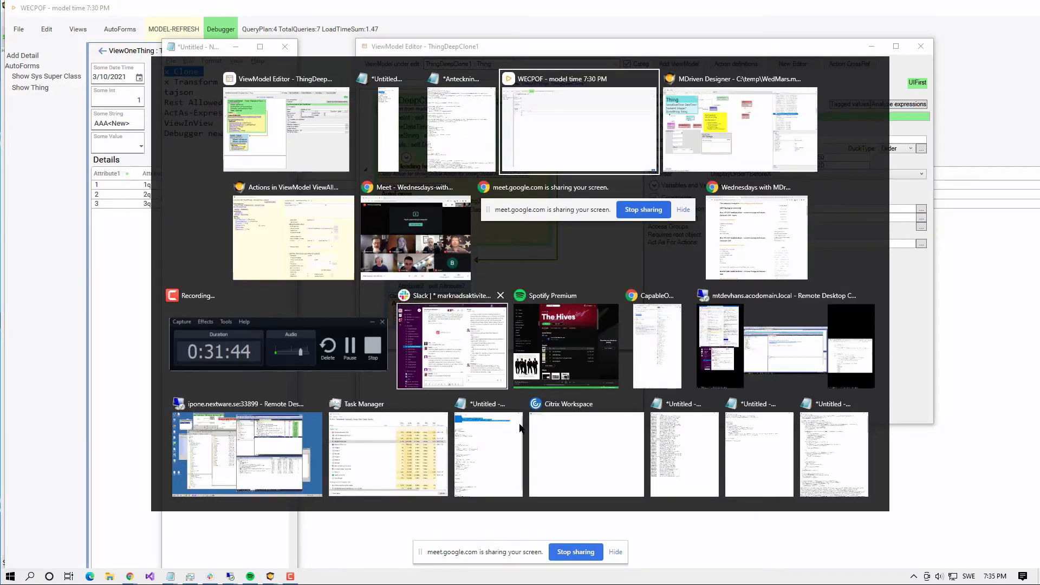
key("alt+Tab")
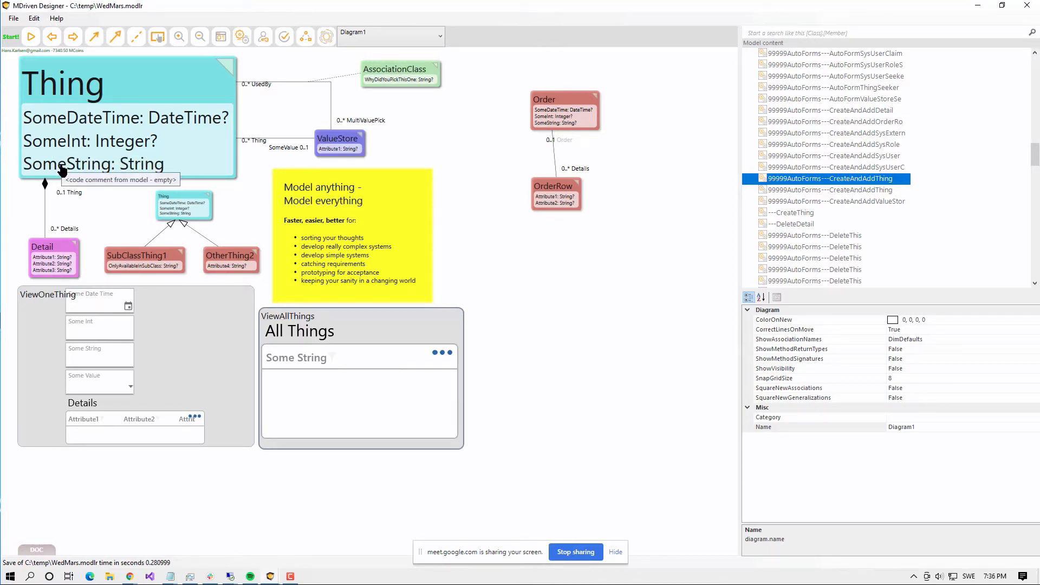
left_click(62, 169)
right_click(61, 169)
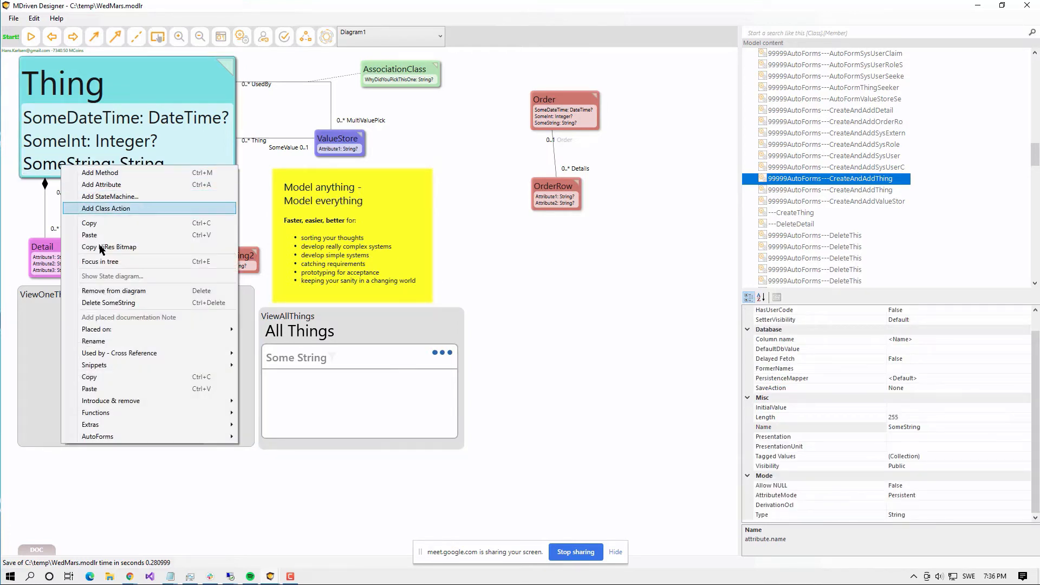
mouse_move(120, 355)
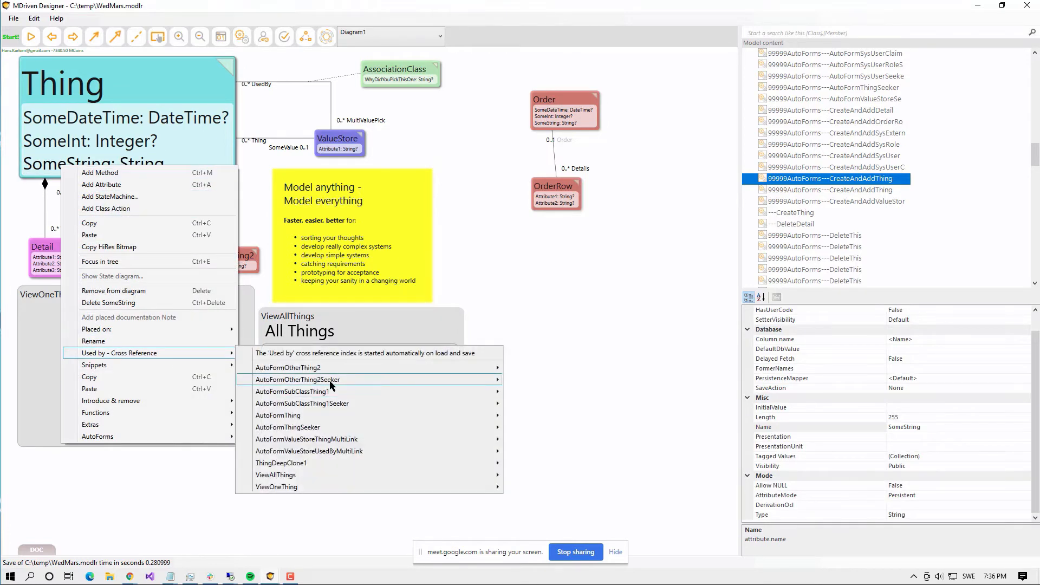
mouse_move(298, 467)
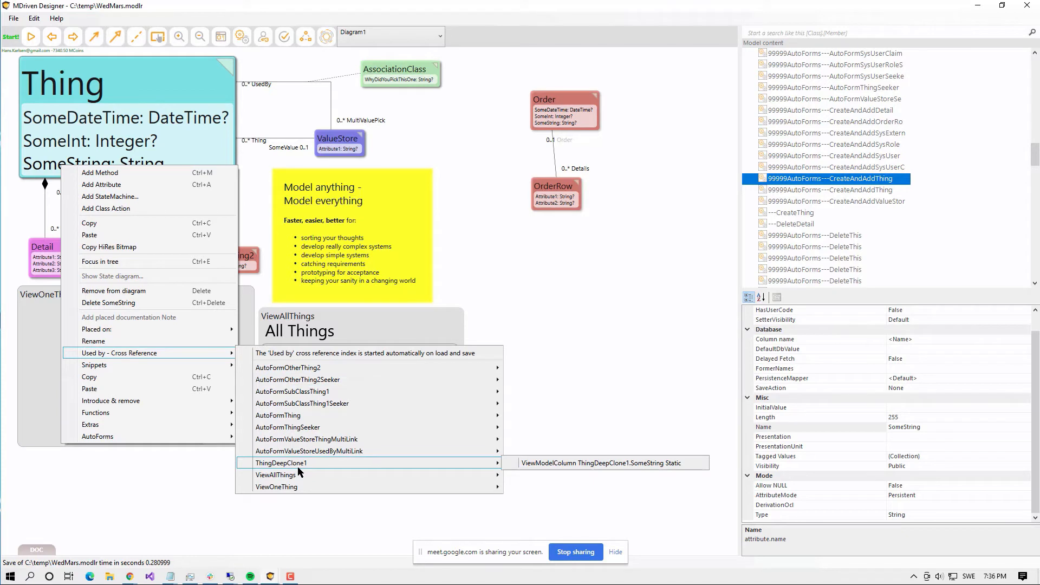
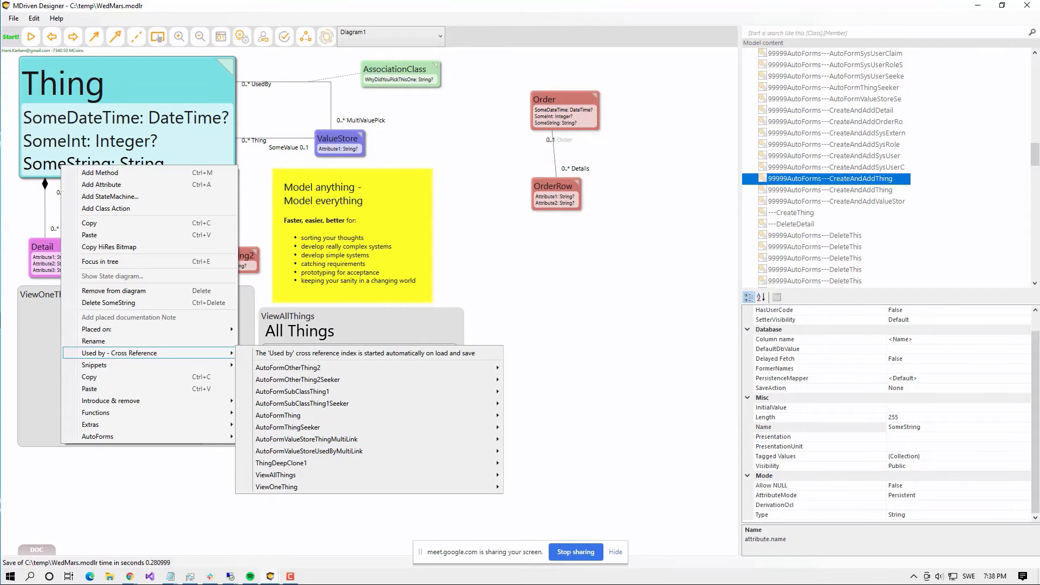
key("alt+Tab")
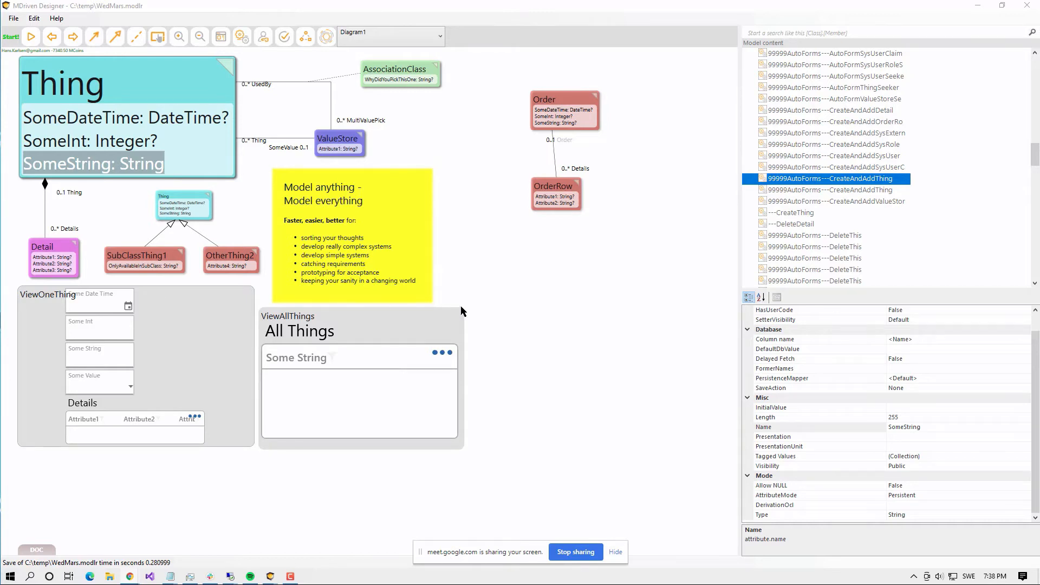
left_click(540, 72)
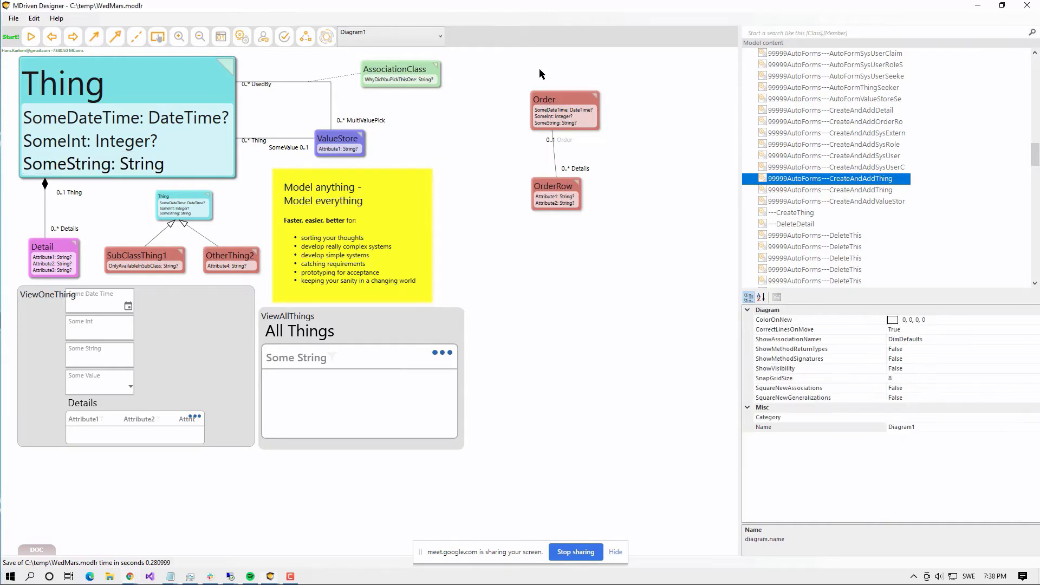
- Switch to the running WECPOF prototype and go back from the single thing view to the All Things list
key("alt+Tab")
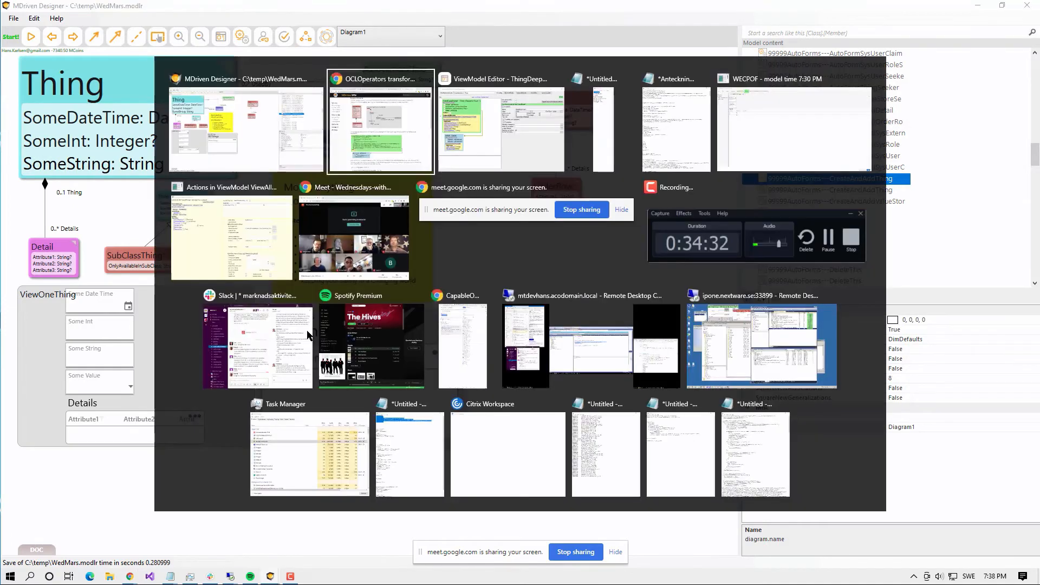
key("alt+Tab")
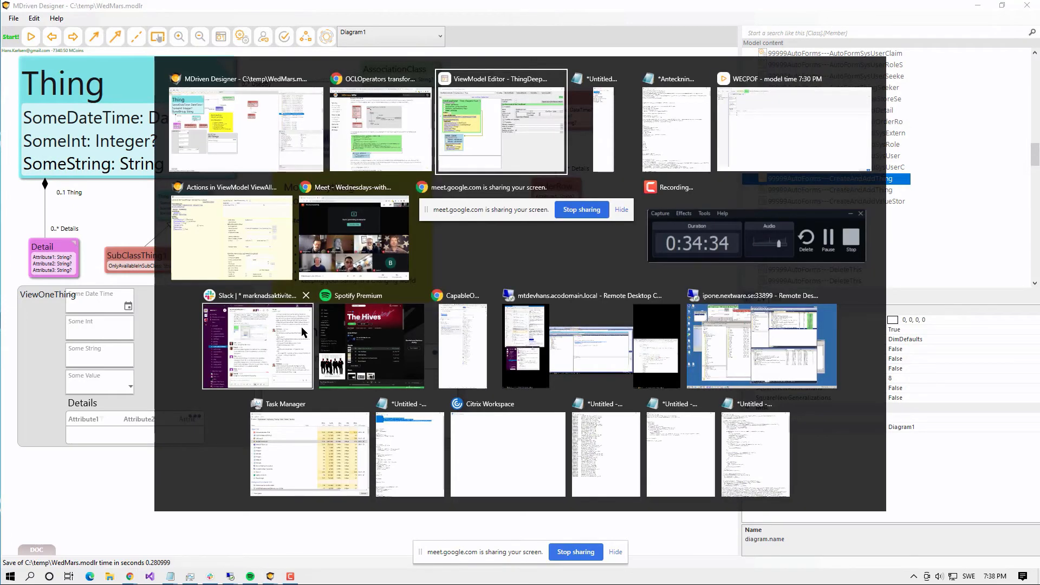
key("alt+Tab")
key("alt+Tab")
key("alt+Tab")
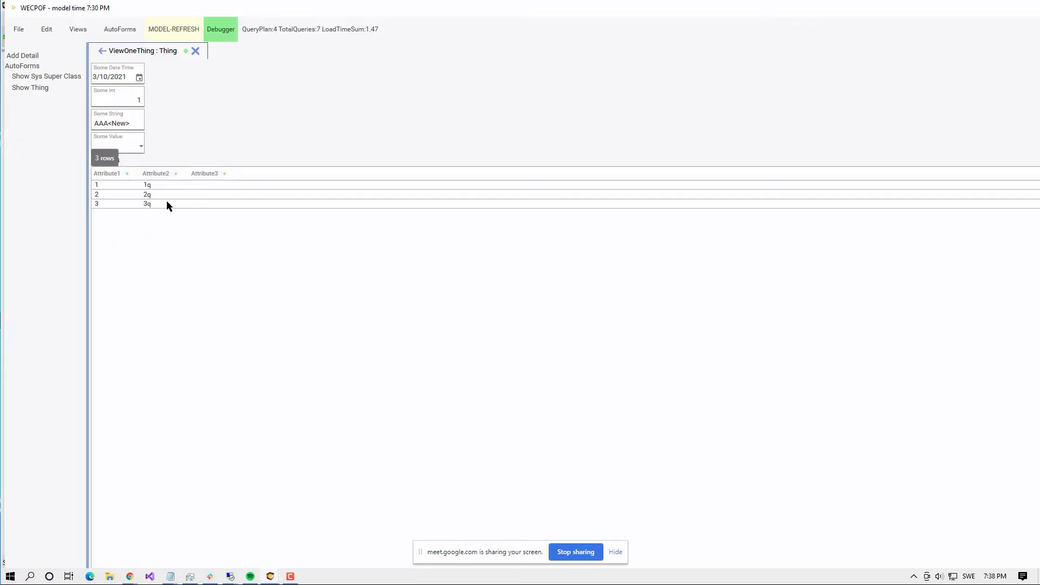
left_click(103, 52)
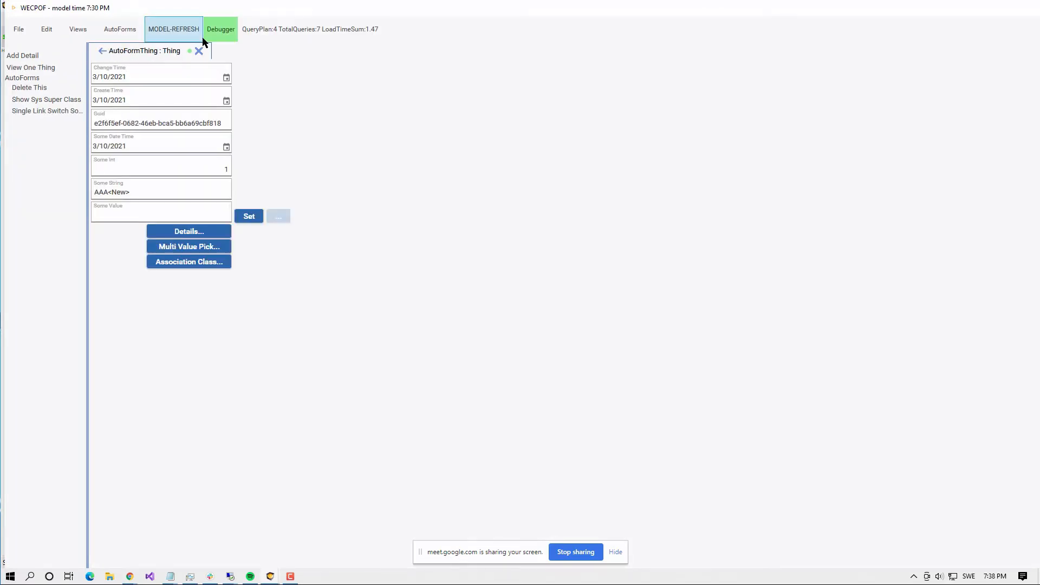
left_click(103, 52)
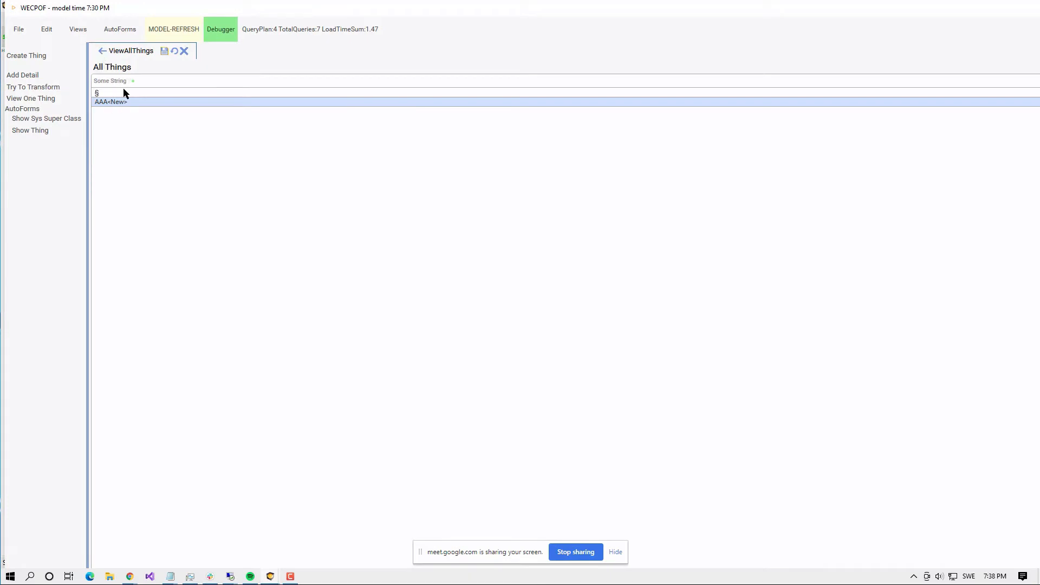
- Search for orders without a filter in the Auto Form Order Seeker
left_click(126, 31)
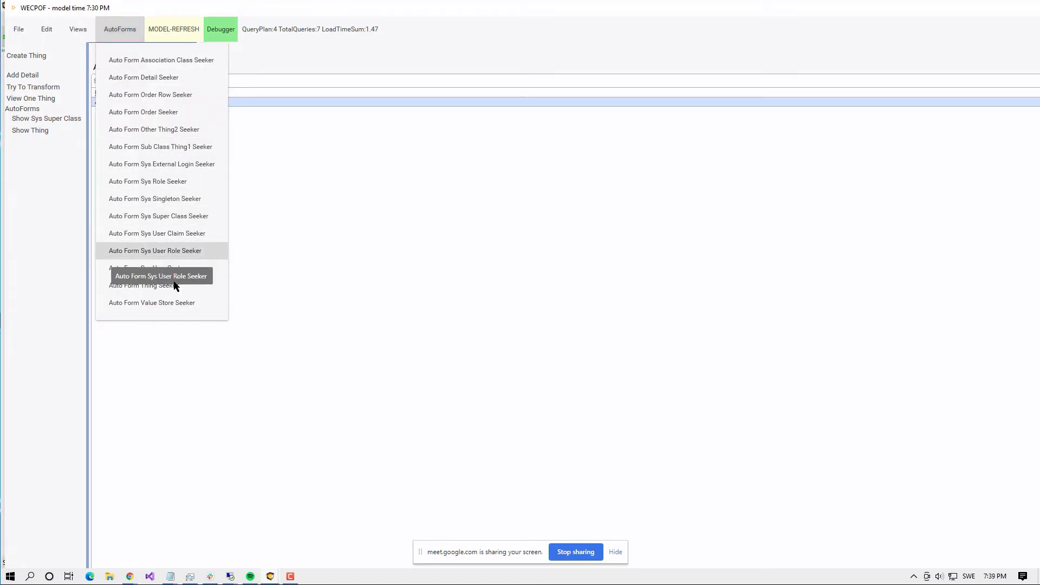
left_click(168, 114)
left_click(221, 78)
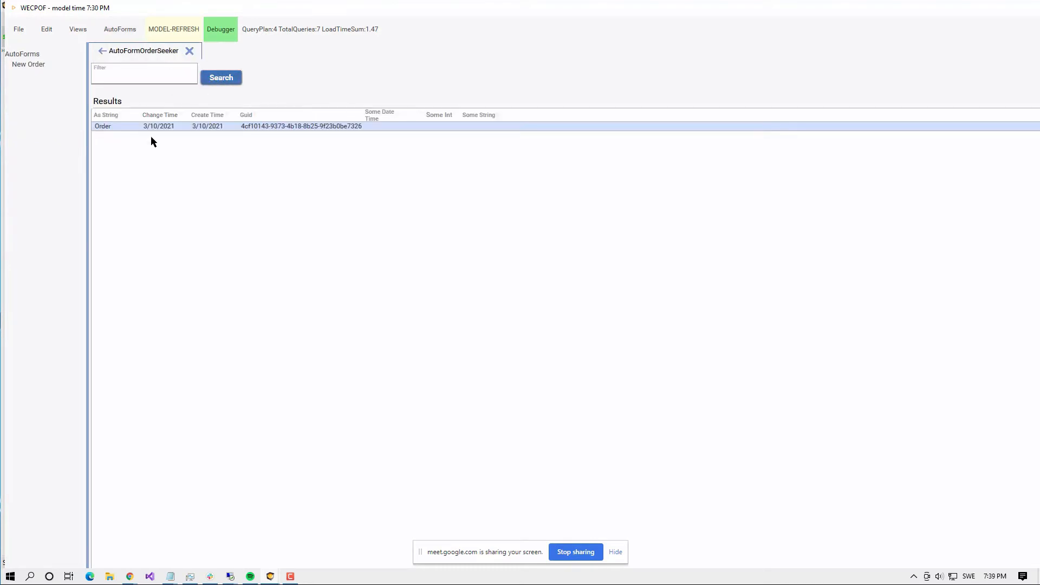
- Open the listed Order's details, add and save a new empty order row, and return to the details list
left_click(152, 127)
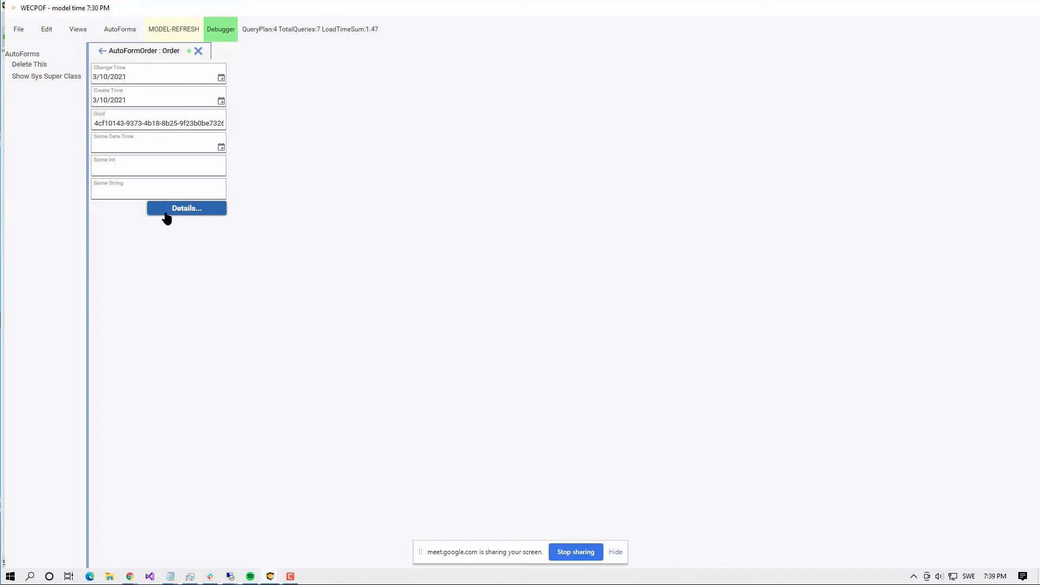
left_click(168, 212)
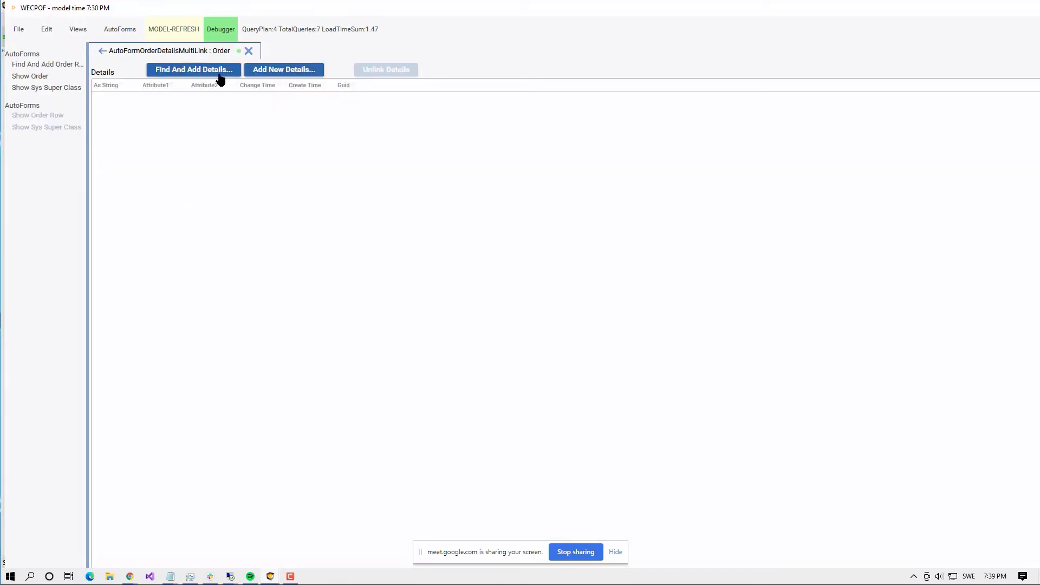
left_click(272, 70)
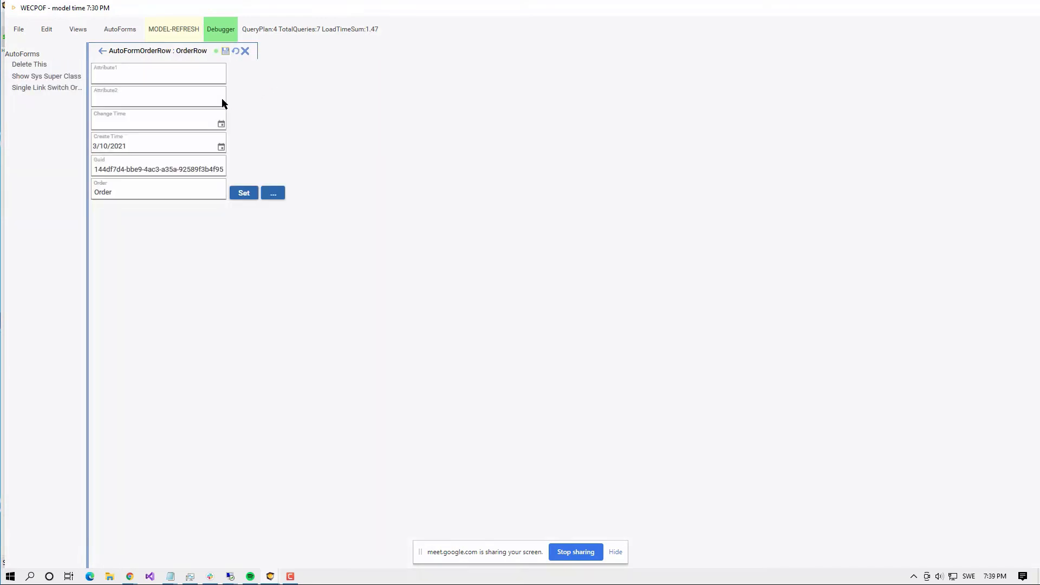
left_click(225, 51)
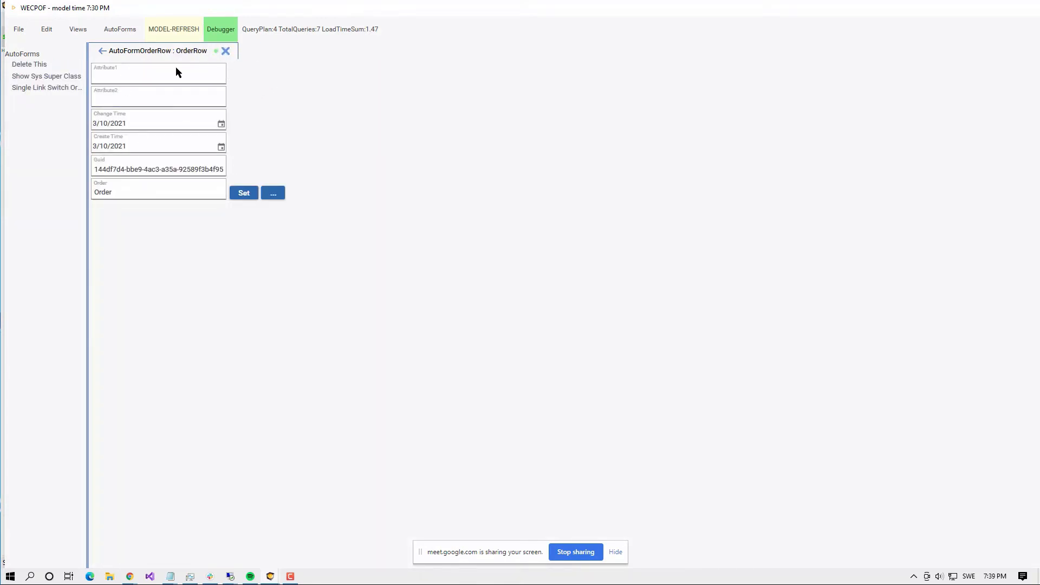
left_click(101, 51)
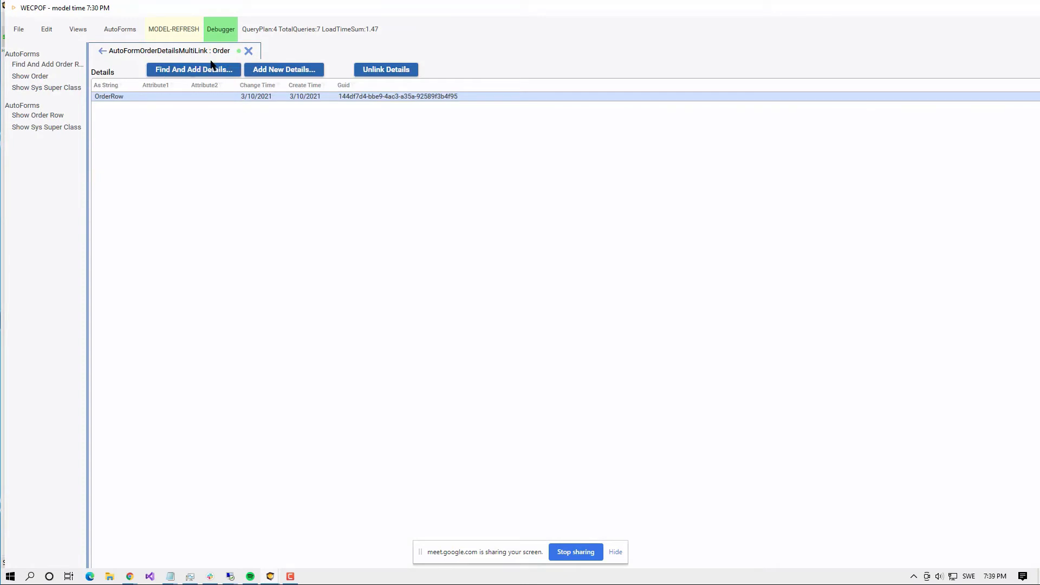
- Add and save a second empty order row under the Order's details
left_click(261, 74)
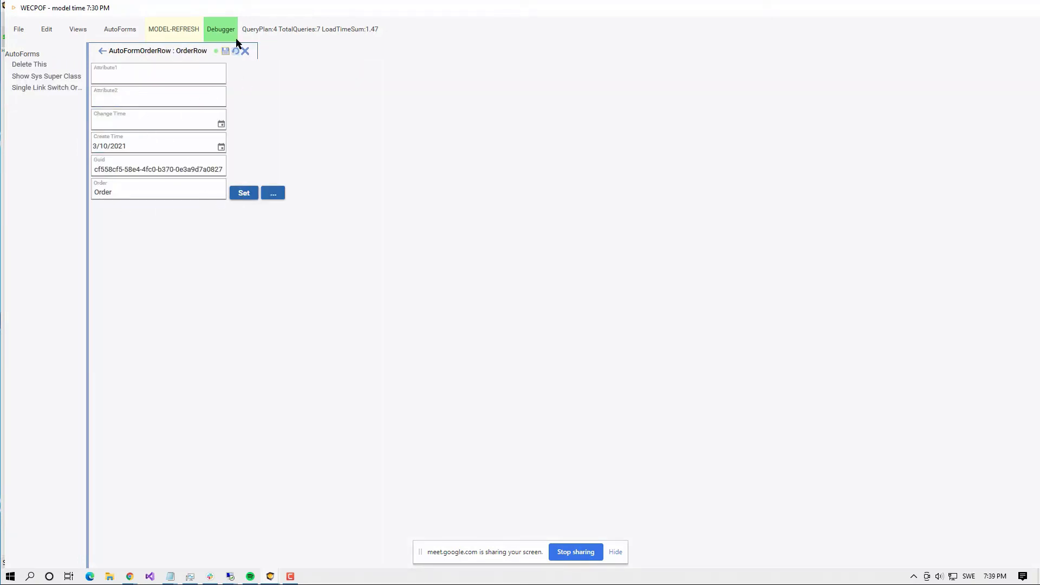
left_click(226, 51)
left_click(102, 51)
- Switch to the ViewModel Editor and examine the +'<New>' suffix in the SomeString expression of ThingDeepClone1
key("alt+Tab")
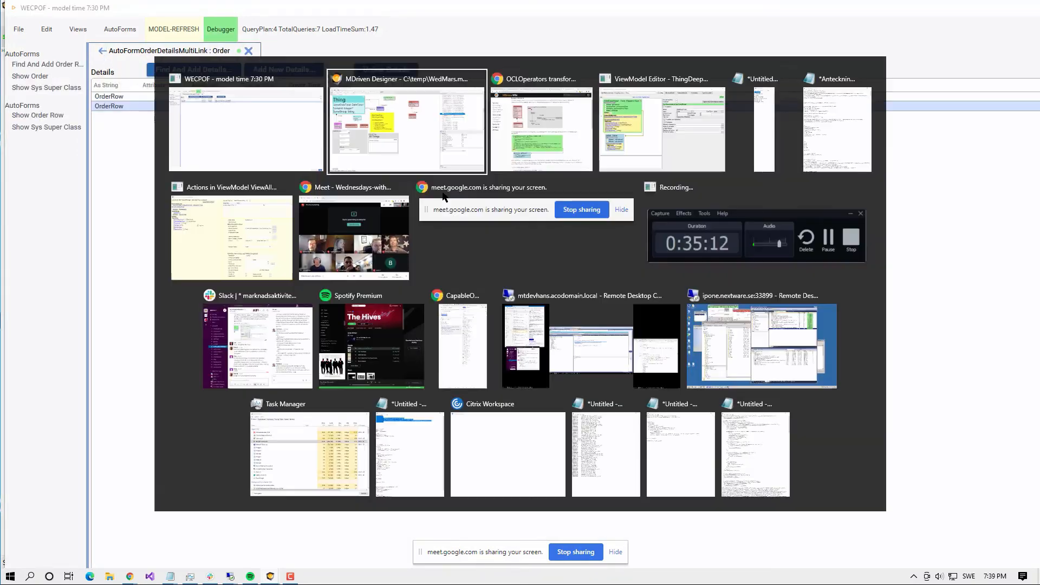
key("alt+Tab")
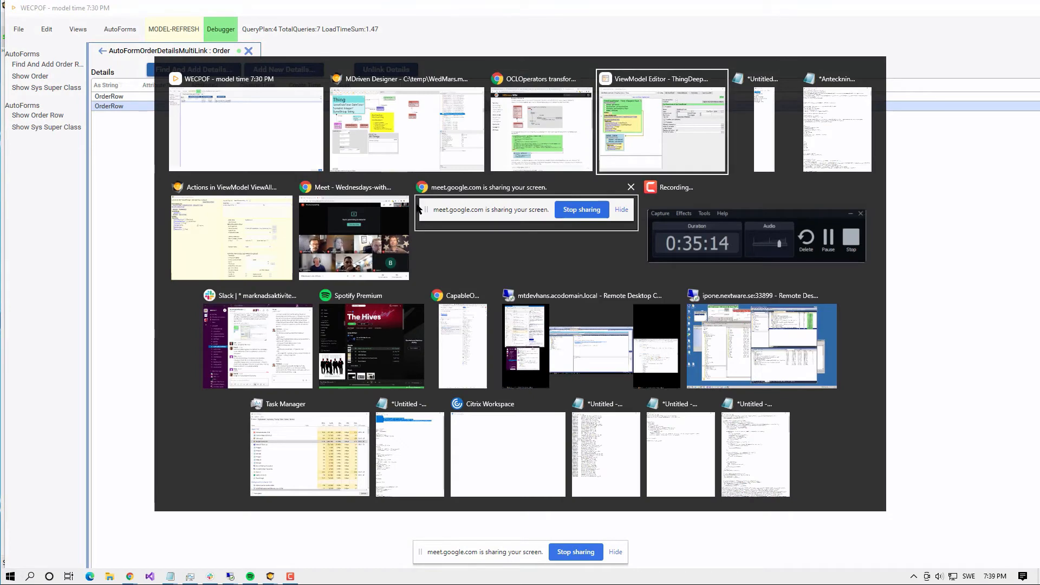
left_click(469, 137)
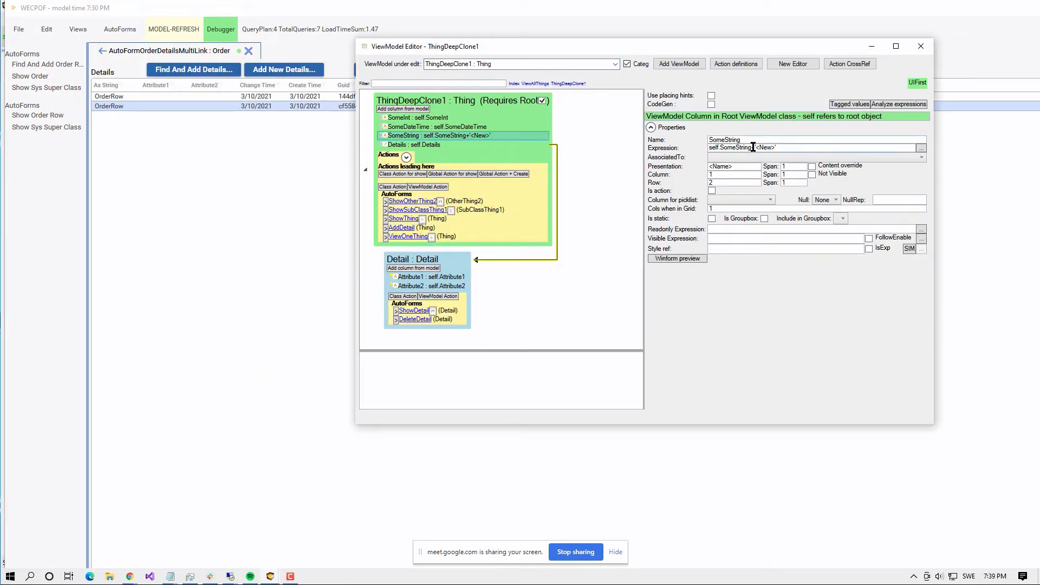
left_click_drag(752, 147, 803, 147)
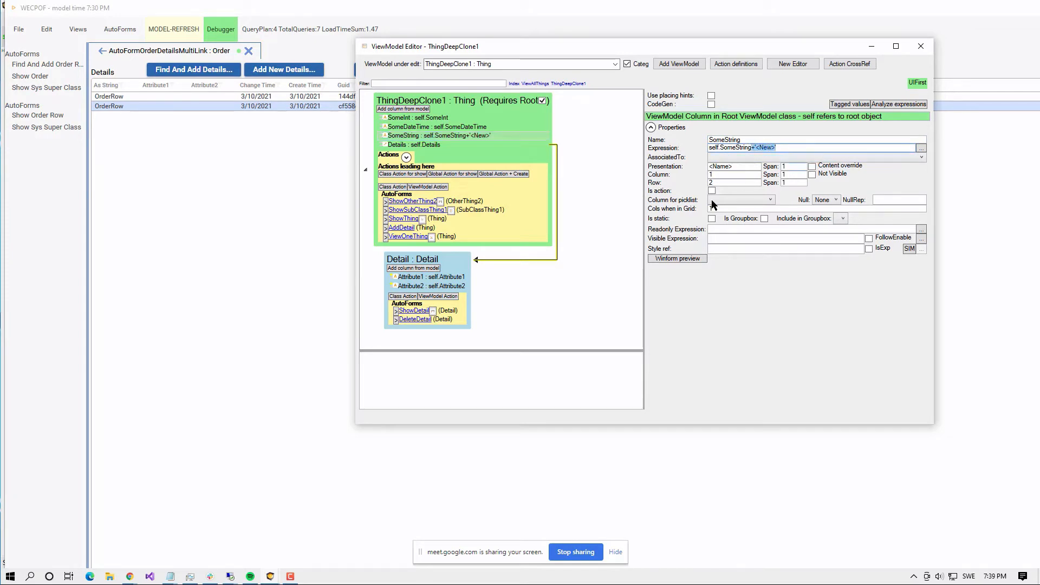
- Switch to the MDriven Wiki and review the OCLOperators transform article from the email example through the Duck Typing section
left_click_drag(0, 4, 775, 0)
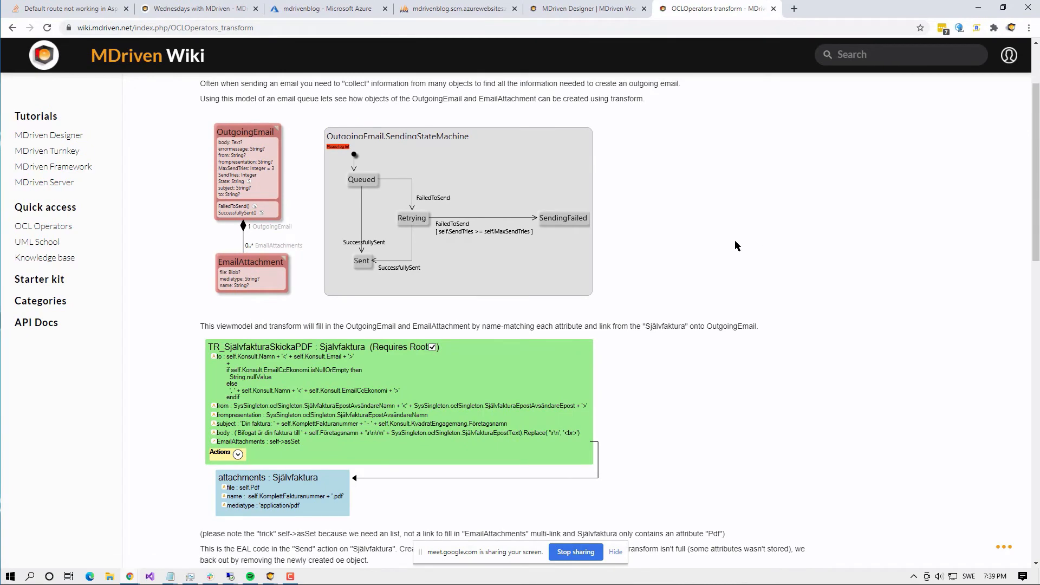
scroll(691, 246, "up", 2)
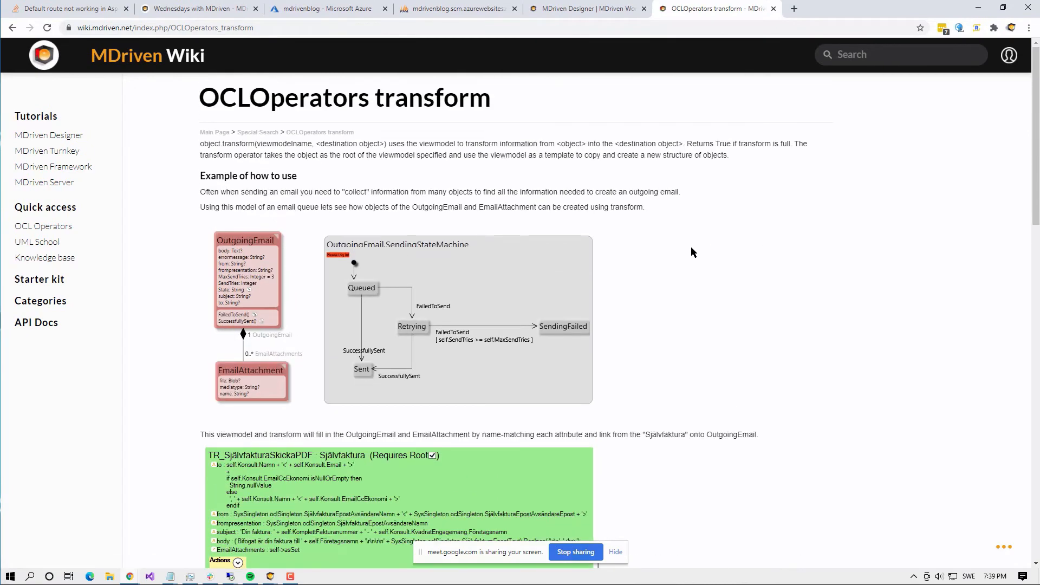
scroll(690, 252, "down", 3)
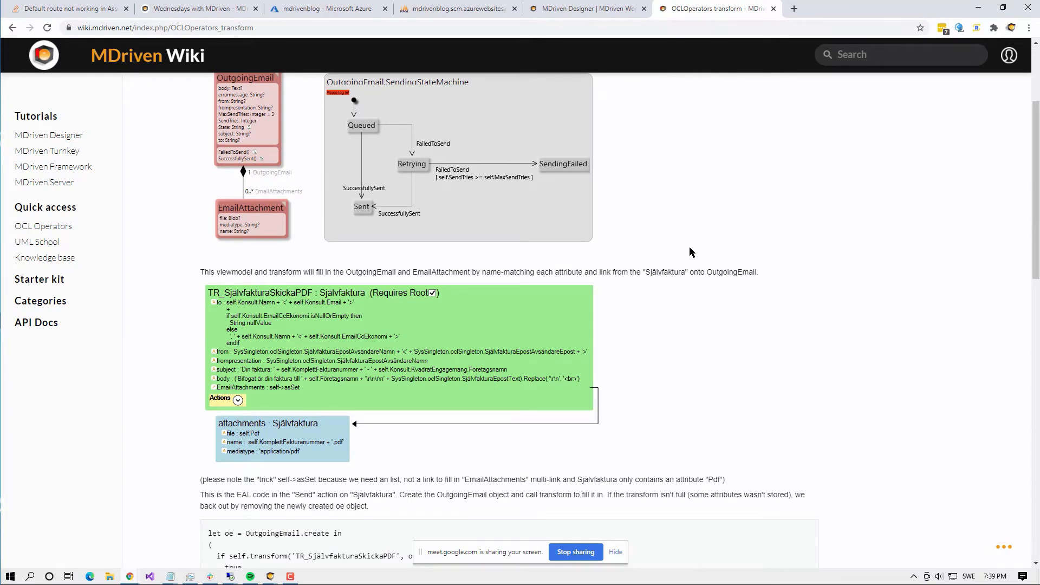
scroll(690, 249, "down", 2)
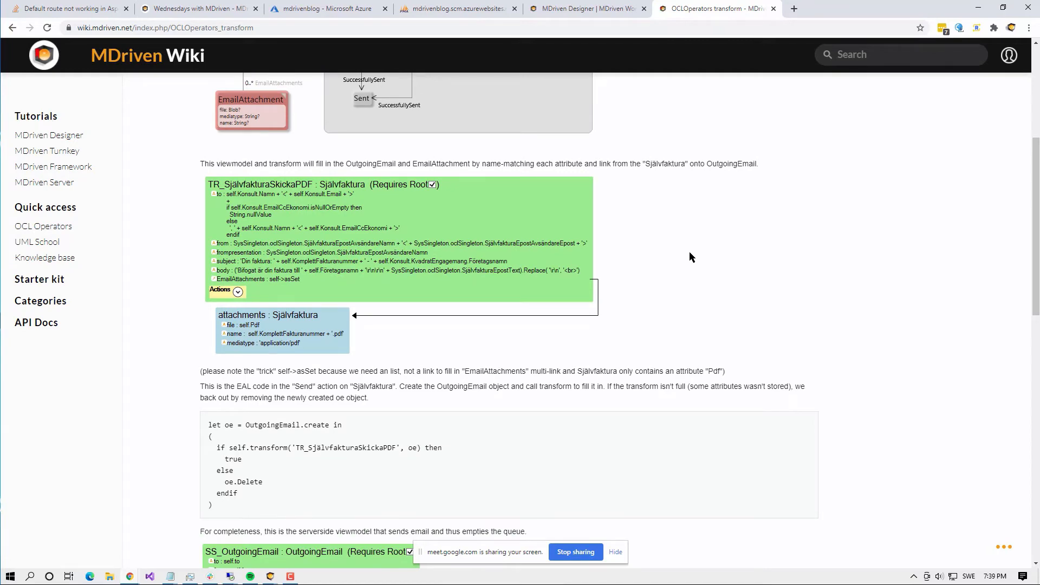
scroll(689, 252, "down", 6)
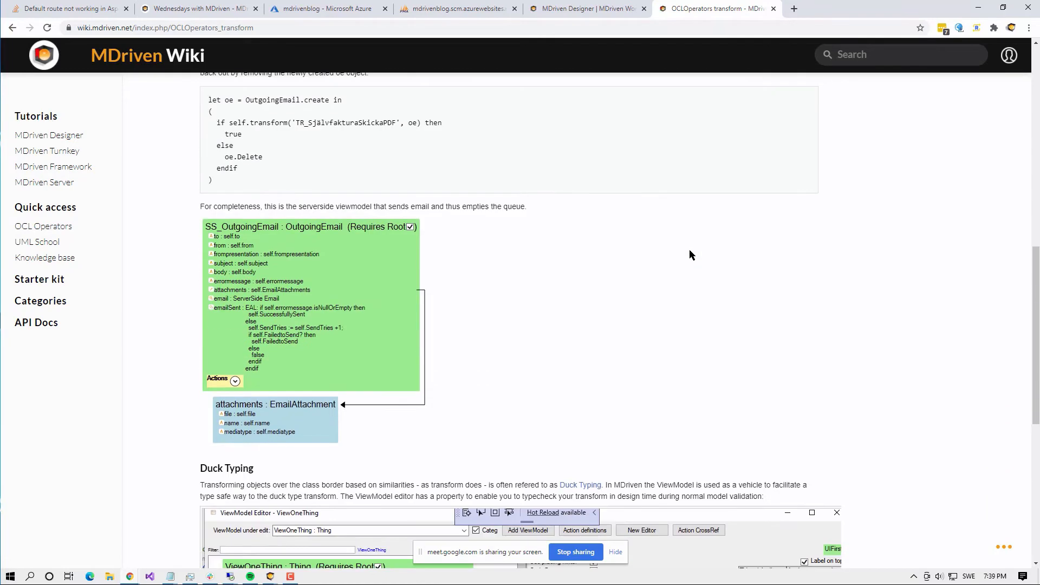
scroll(689, 255, "down", 3)
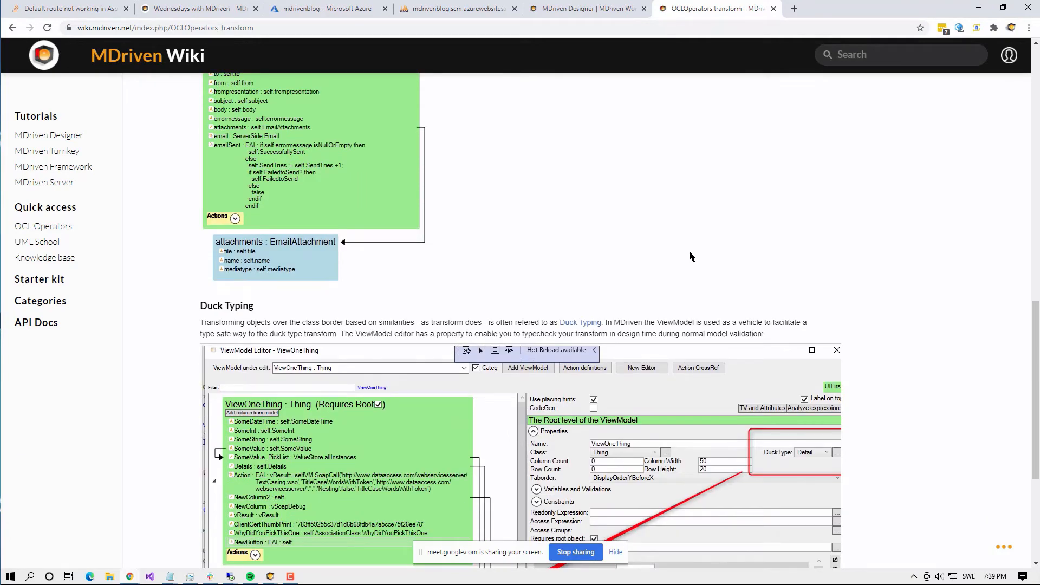
scroll(690, 251, "down", 4)
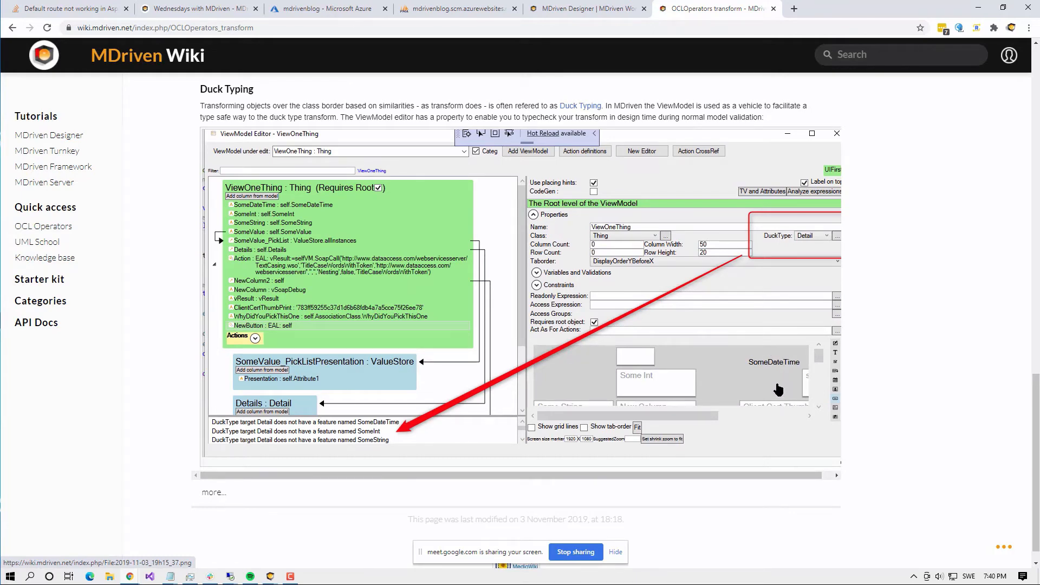
scroll(778, 389, "down", 1)
scroll(775, 370, "up", 10)
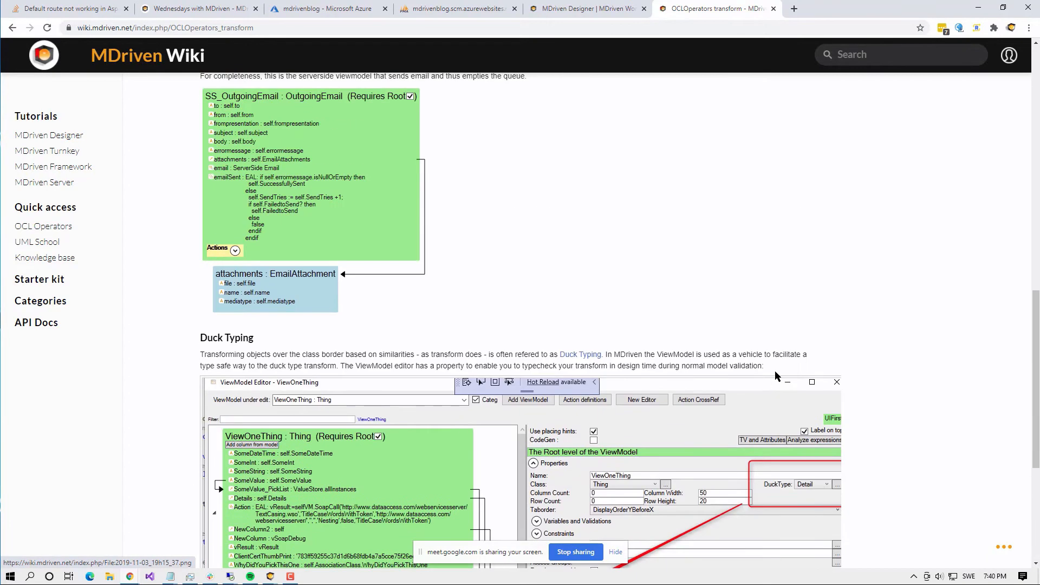
- Switch to the Notepad topic list, widen its window and place the cursor at the tajson entry
key("alt+Tab")
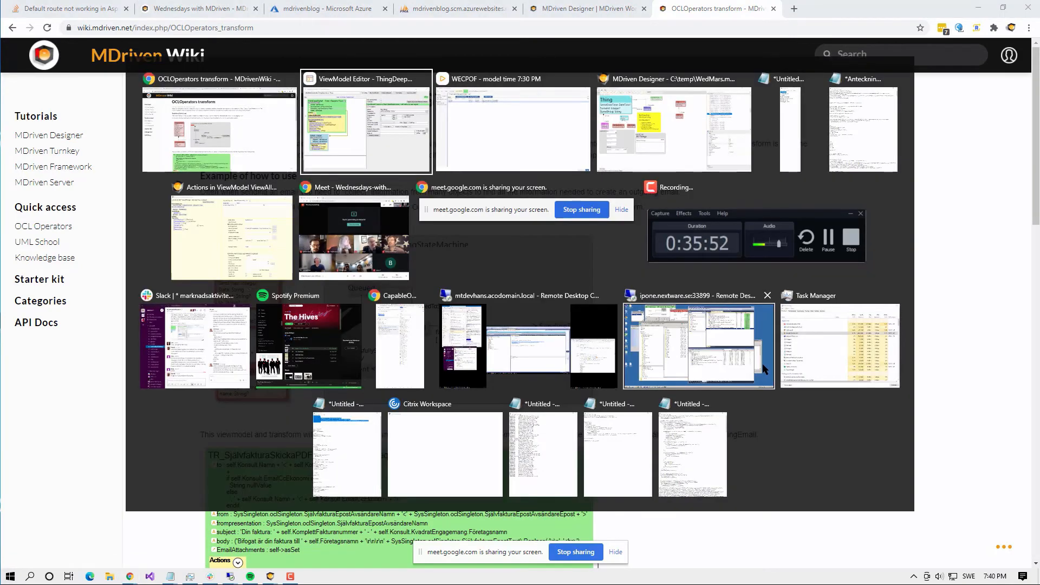
key("Tab")
key("Tab")
key("Tab")
left_click(196, 84)
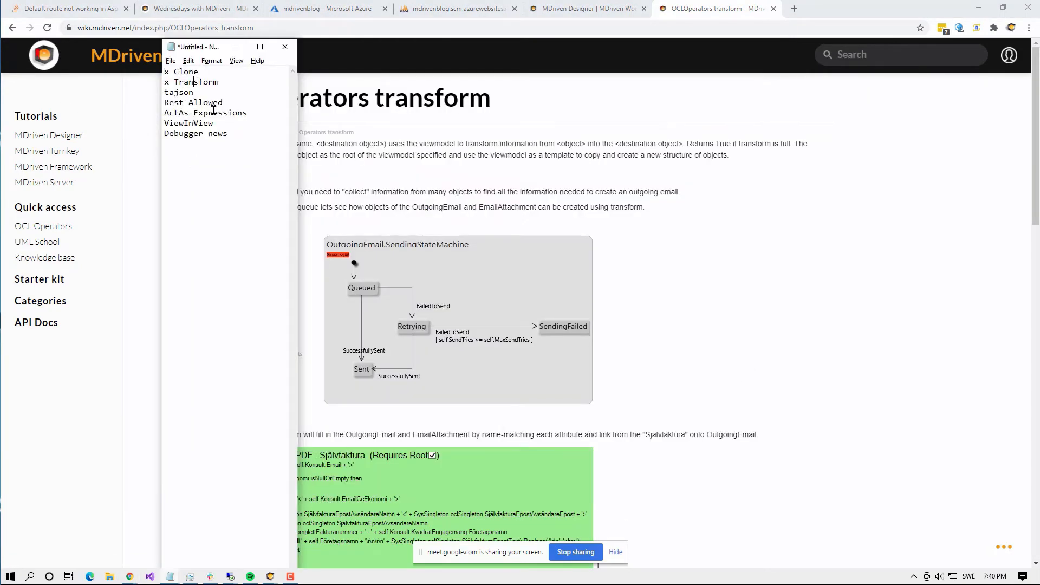
double_click(178, 93)
left_click_drag(298, 112, 347, 112)
left_click(231, 99)
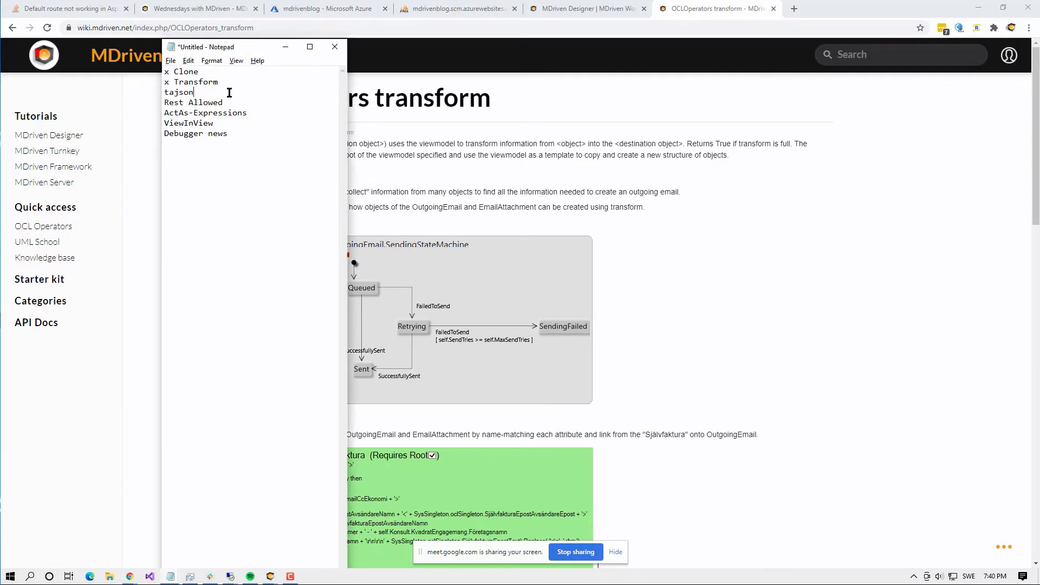
left_click(250, 93)
- Switch to MDriven Designer and open the TryToTransform action of the ViewAllThings view model
key("alt+Tab")
key("alt+Tab")
key("alt+Tab")
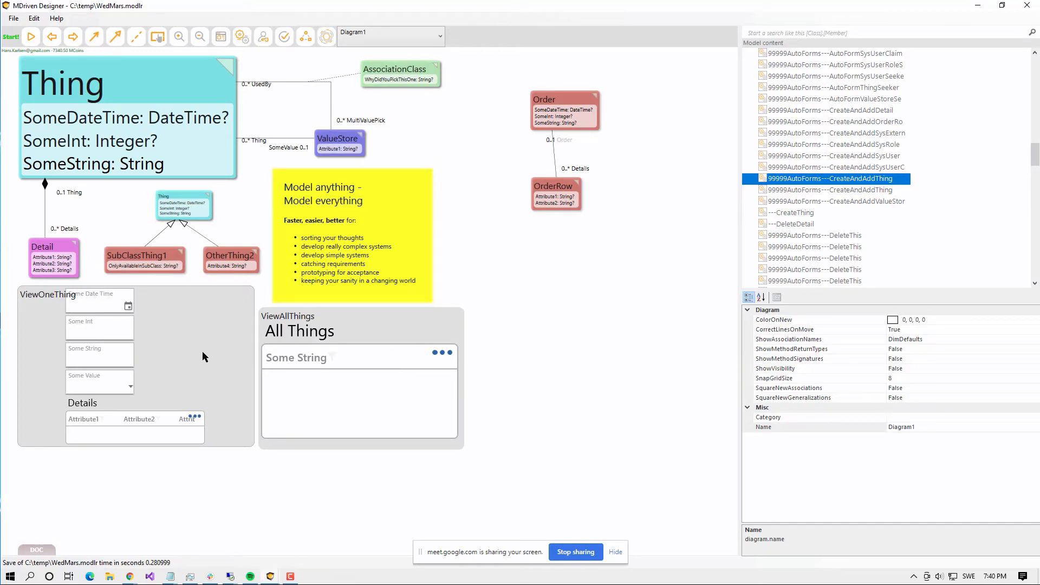
double_click(369, 324)
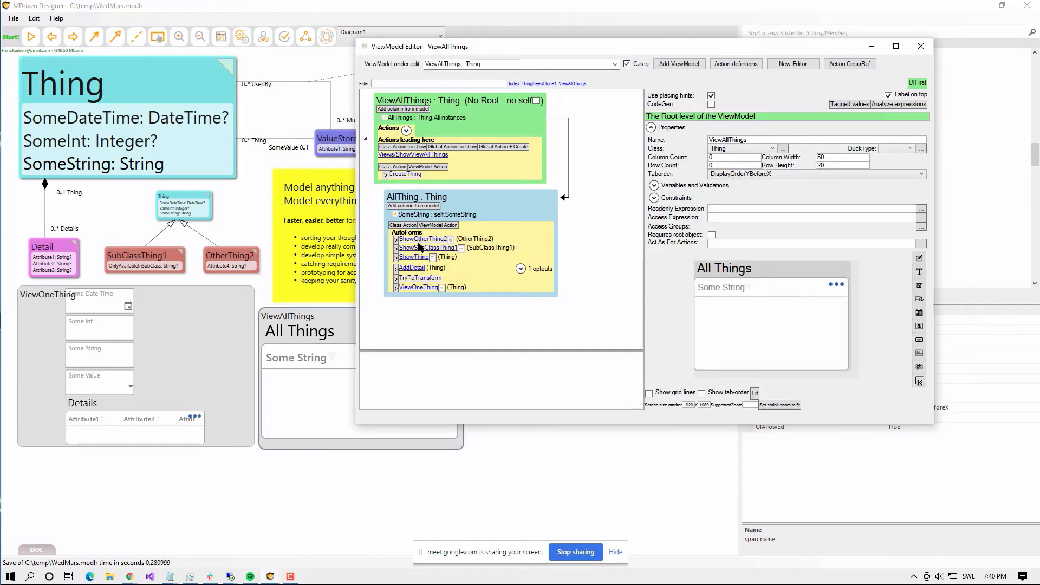
left_click(420, 278)
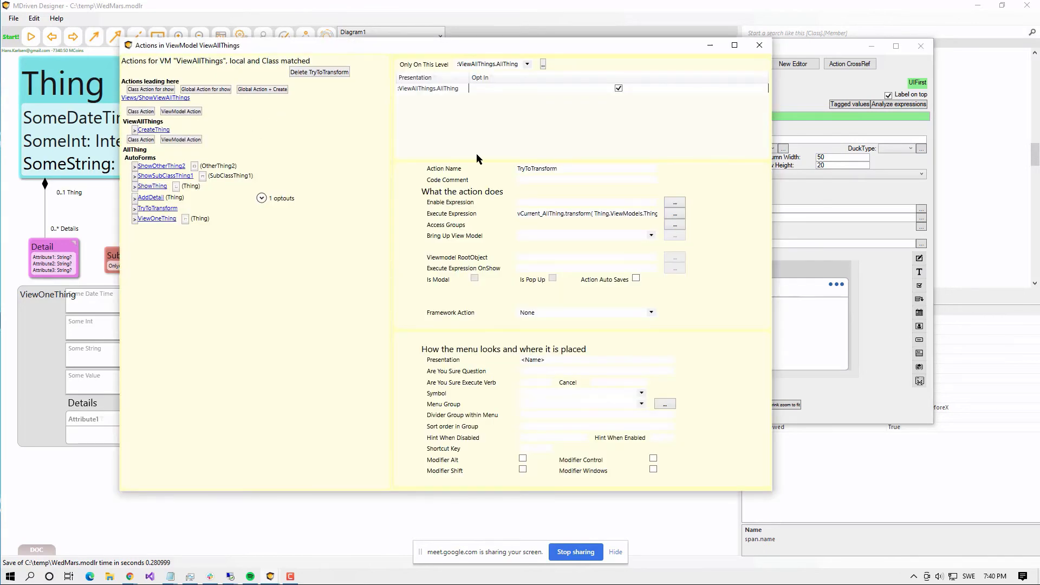
- Rename the TryToTransform action as GiveMeSomeJson
double_click(534, 168)
type("GiveMeSomeJson")
key("Tab")
left_click(673, 202)
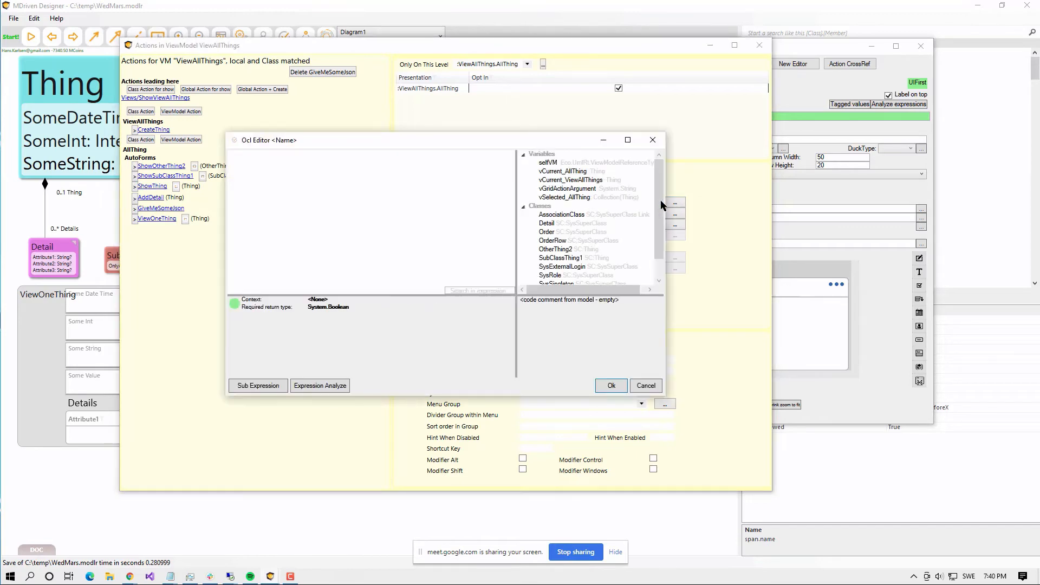
left_click(653, 139)
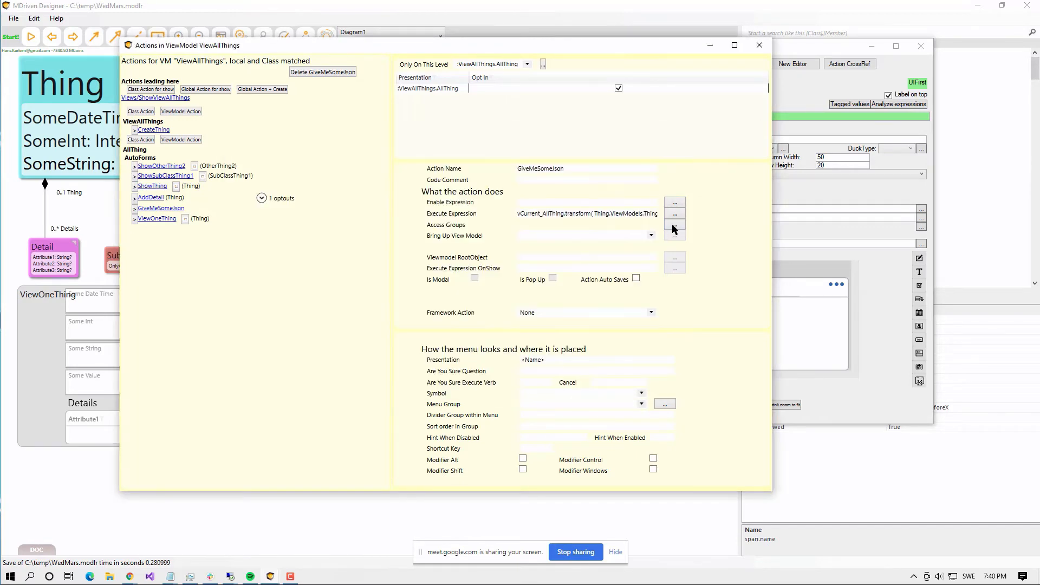
- Open the action's execute expression in a wider editor and replace the transform operation with AsTaJson
left_click(674, 218)
left_click_drag(678, 232, 933, 232)
double_click(322, 157)
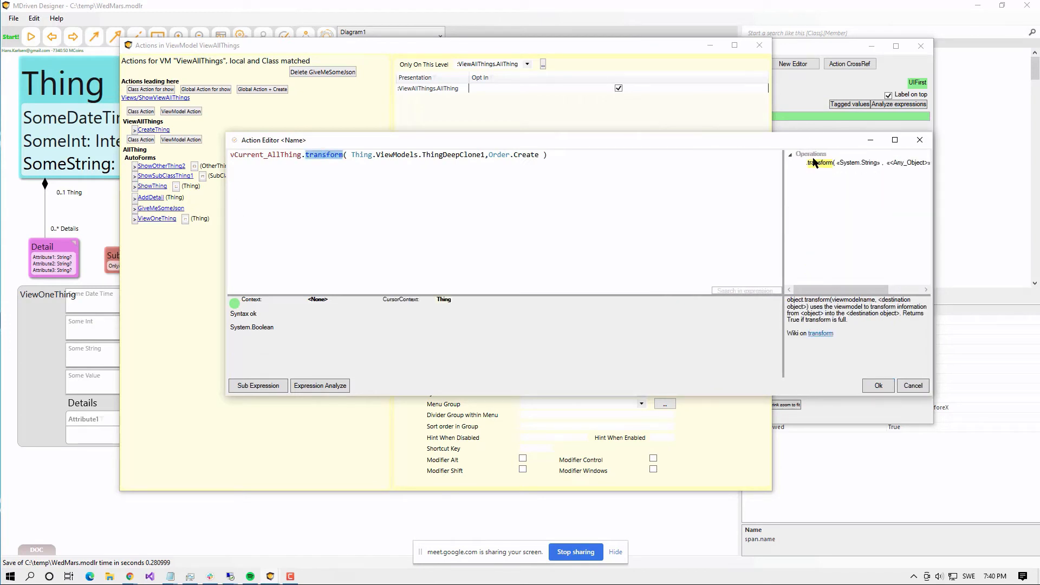
key("Delete")
type("Taj")
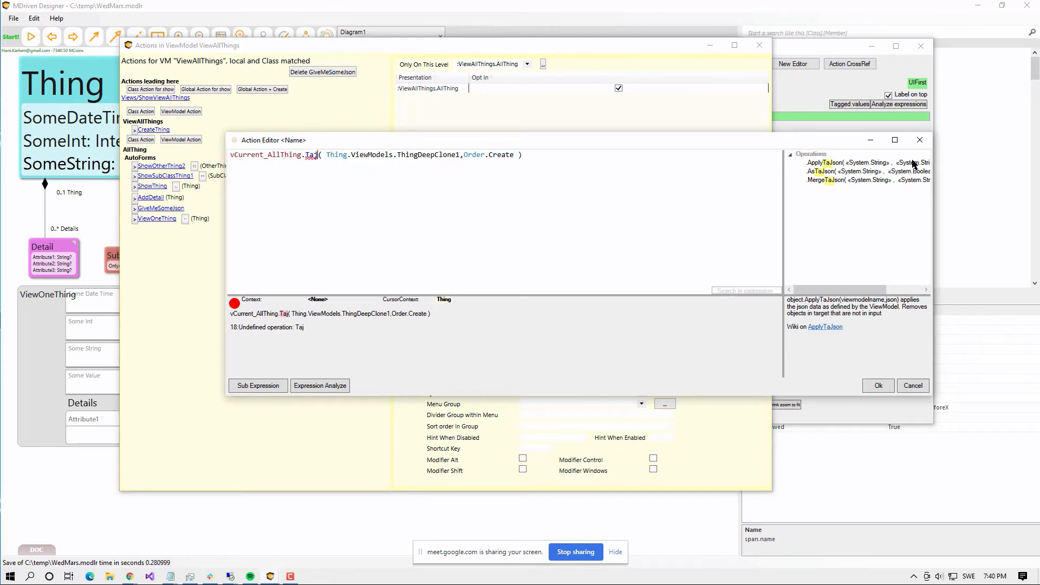
double_click(821, 172)
- Delete the inserted System.String and System.Boolean placeholder arguments so AsTaJson takes the existing argument list
left_click(402, 156)
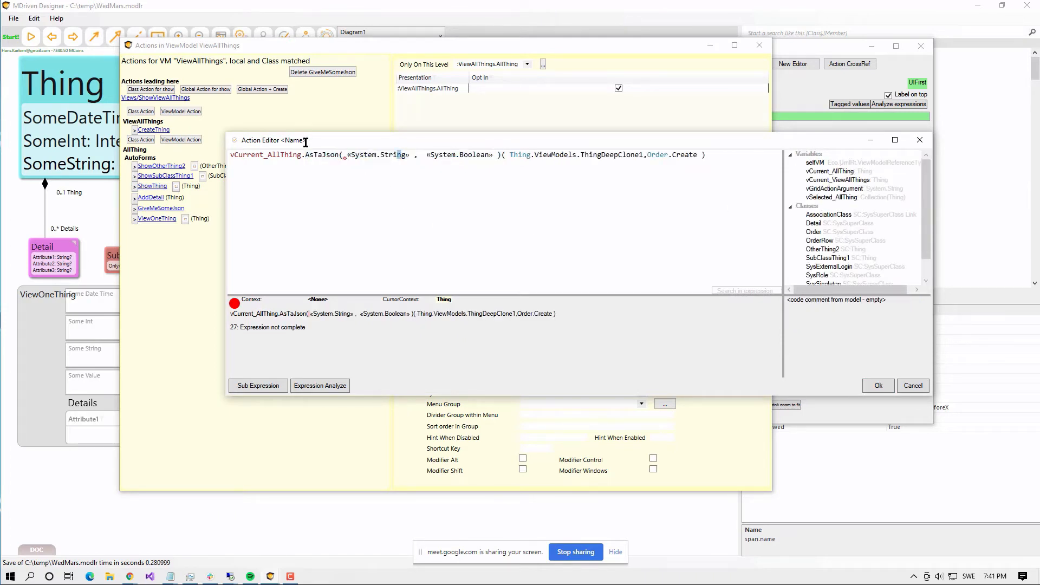
left_click(336, 156)
key("shift+Right")
key("shift+Right")
key("shift+Right")
key("shift+Right")
key("shift+Right")
key("shift+Right")
key("shift+Right")
key("shift+Right")
key("shift+Right")
key("shift+Right")
key("shift+Right")
key("shift+Right")
key("shift+Right")
key("shift+Right")
key("shift+Right")
key("shift+Right")
key("shift+Right")
key("shift+Right")
key("shift+Right")
key("shift+Right")
key("shift+Right")
key("shift+Right")
key("shift+Right")
key("shift+Right")
key("shift+Right")
key("shift+Right")
key("shift+Right")
key("shift+Right")
key("shift+Right")
key("shift+Right")
key("shift+Right")
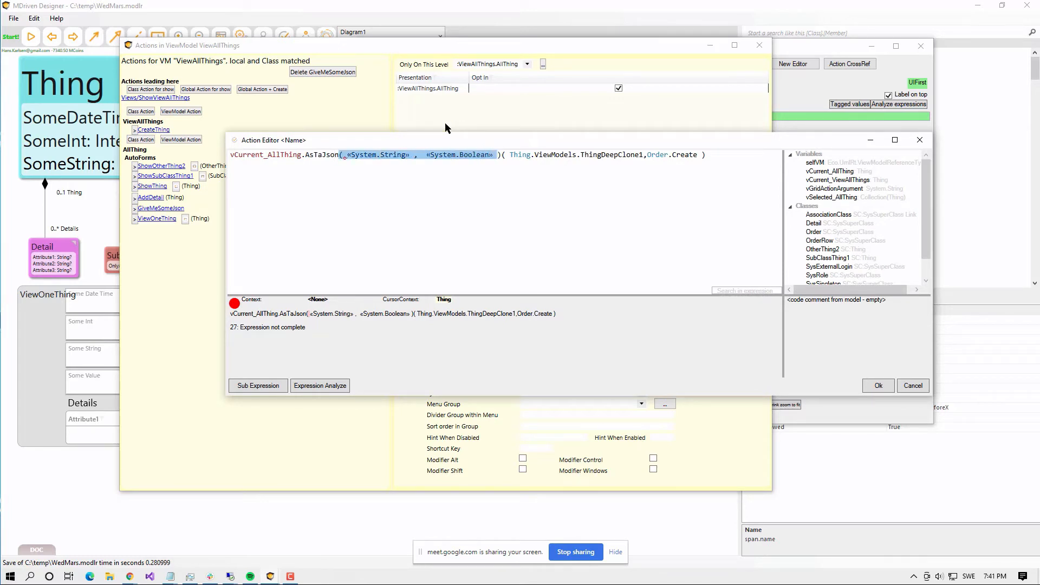
key("Delete")
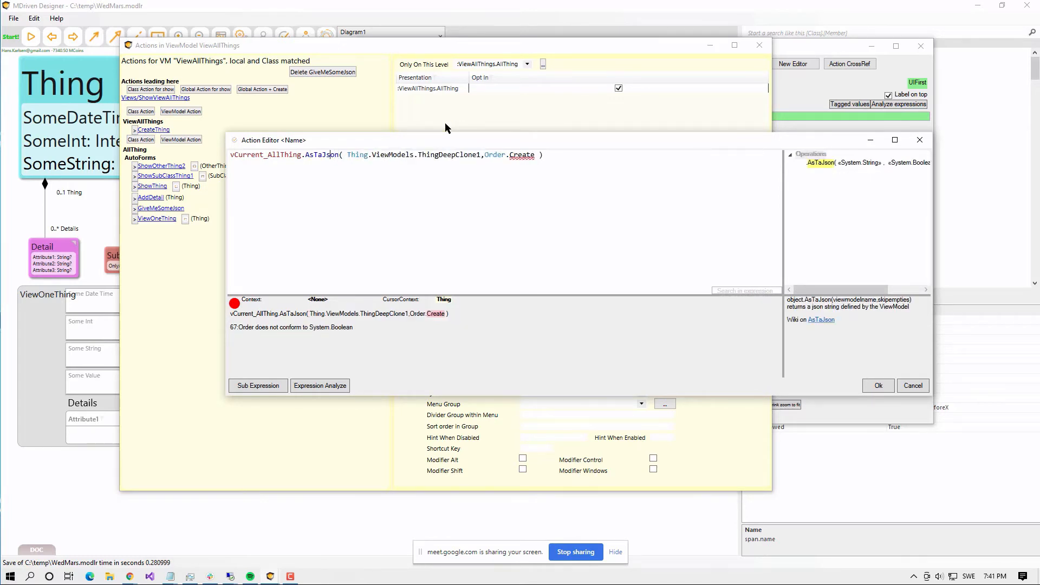
- Examine the AsTaJson operation's parameter description and highlight the ThingDeepClone1 argument in the expression
left_click_drag(849, 300, 909, 300)
left_click(895, 299)
left_click(486, 155)
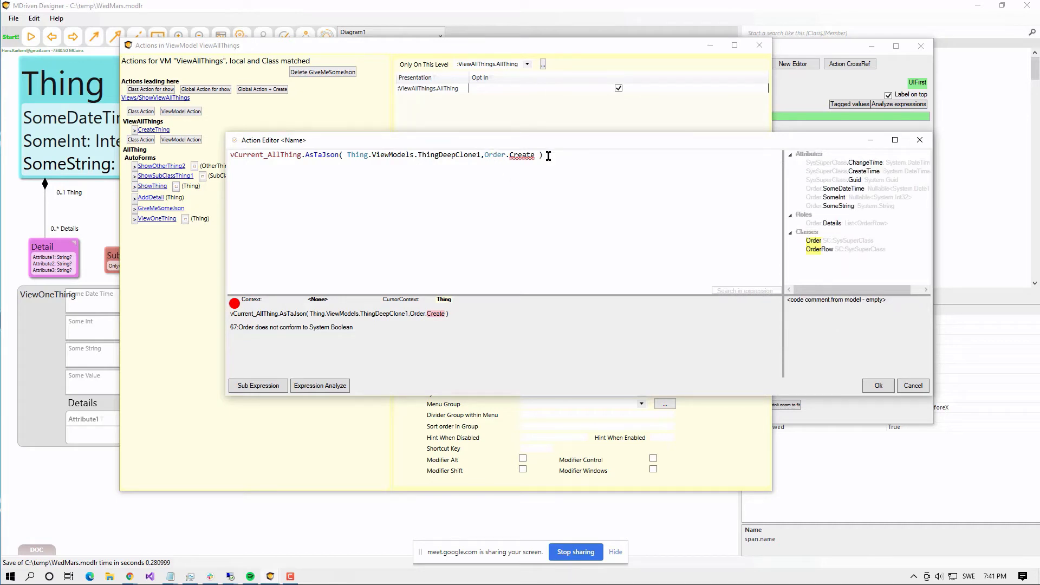
key("ctrl+Left")
key("ctrl+Left")
key("ctrl+Left")
key("ctrl+Left")
key("ctrl+Left")
key("ctrl+Left")
key("ctrl+Left")
key("ctrl+Left")
key("ctrl+Left")
key("ctrl+Left")
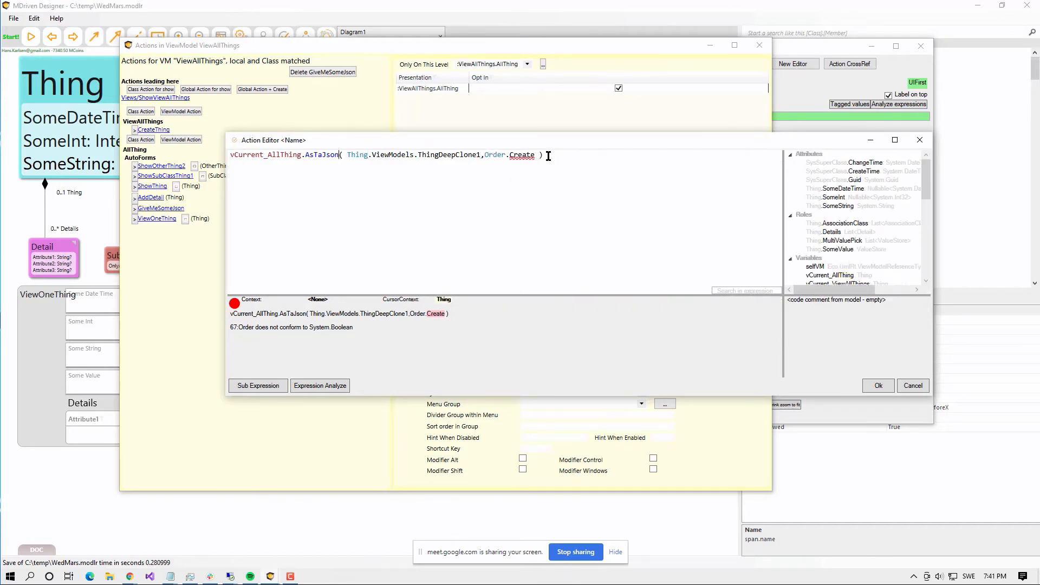
key("ctrl+Right")
key("ctrl+Right")
key("ctrl+Right")
key("ctrl+Right")
key("ctrl+Right")
key("ctrl+Right")
key("ctrl+Right")
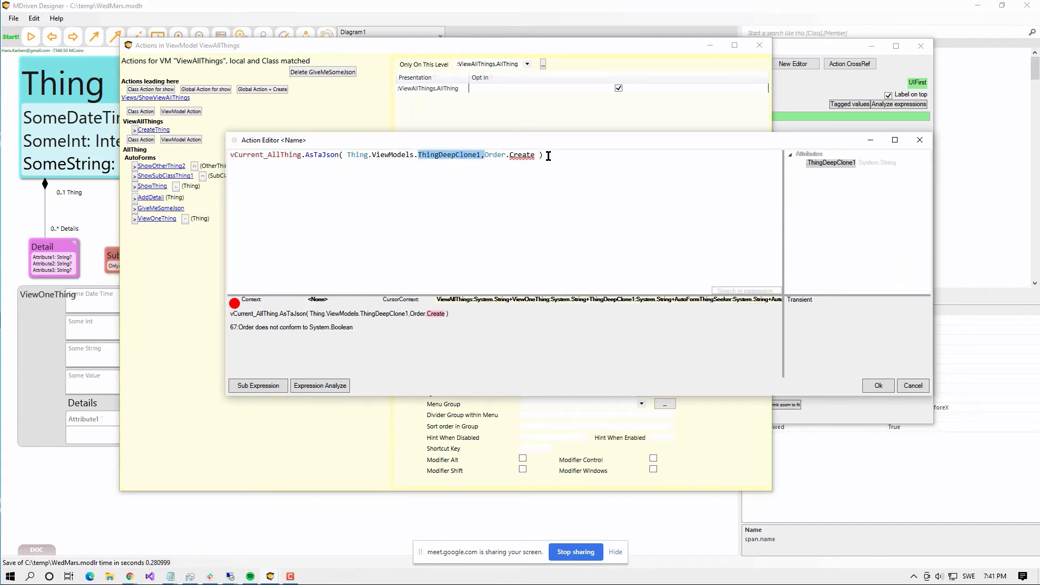
key("ctrl+shift+Right")
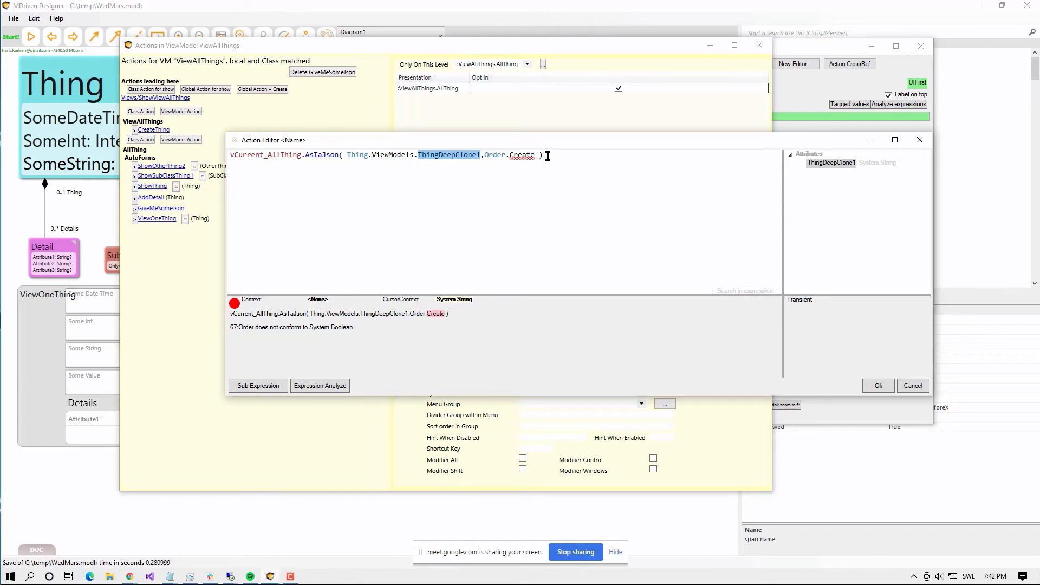
- Replace the Order.Create argument of the AsTaJson call with false and check the expression's result type
key("Home")
key("ctrl+shift+Right")
key("ctrl+shift+Right")
key("ctrl+shift+Right")
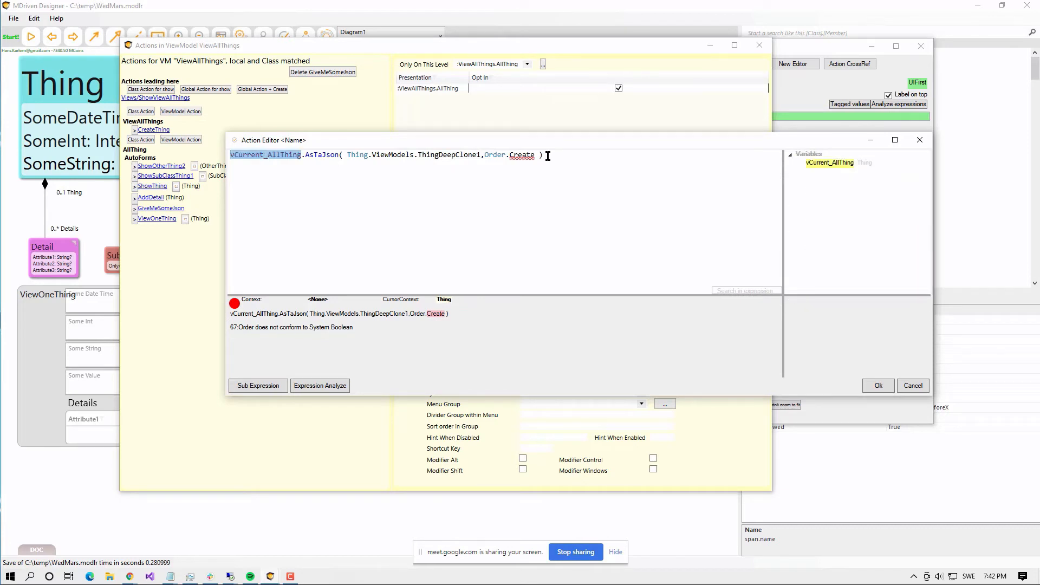
key("End")
key("Left")
key("Left")
key("ctrl+shift+Left")
key("ctrl+shift+Left")
key("ctrl+shift+Left")
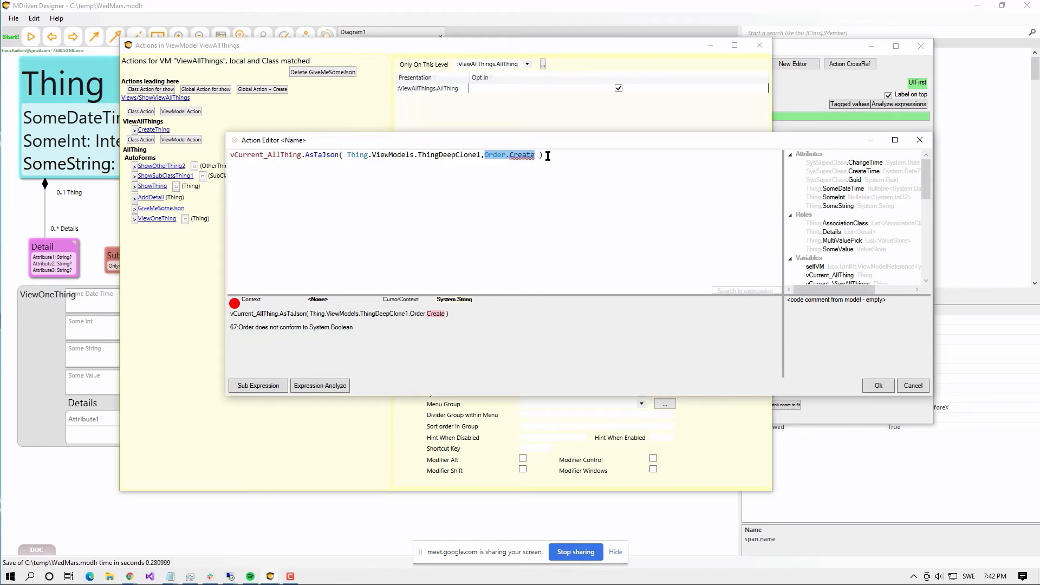
type("false")
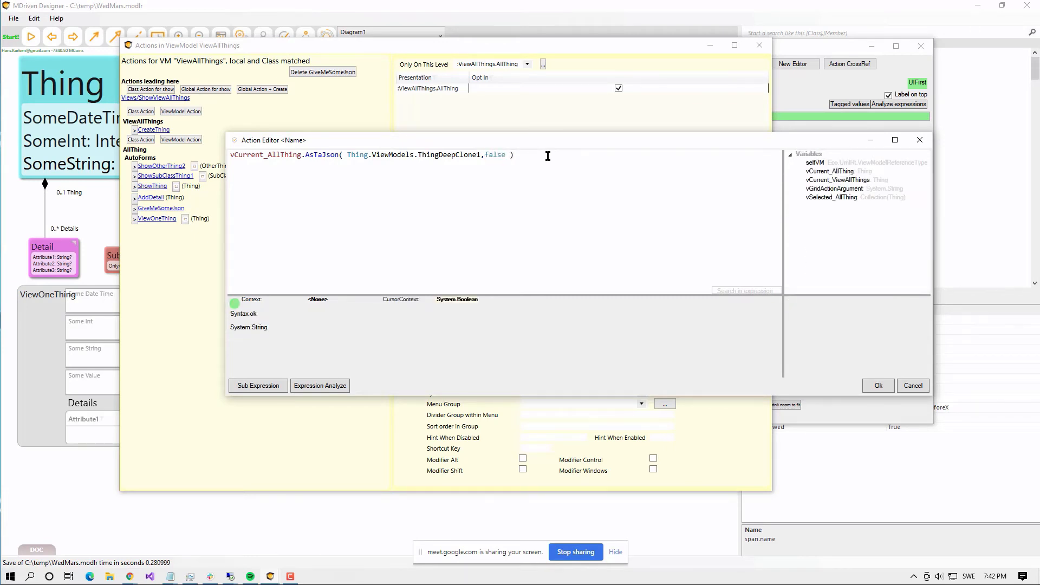
left_click(318, 156)
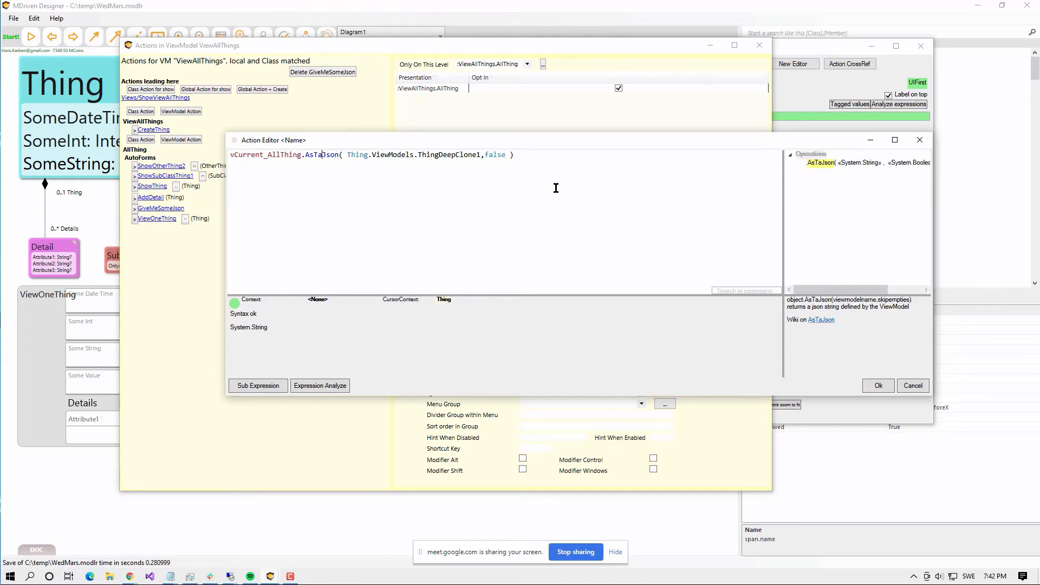
left_click(534, 159)
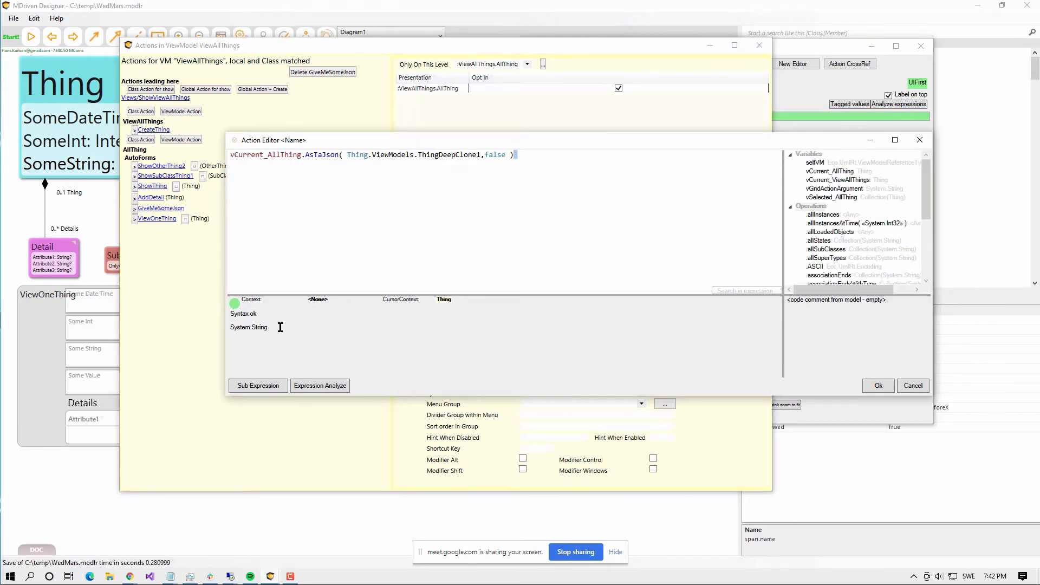
left_click_drag(230, 328, 270, 328)
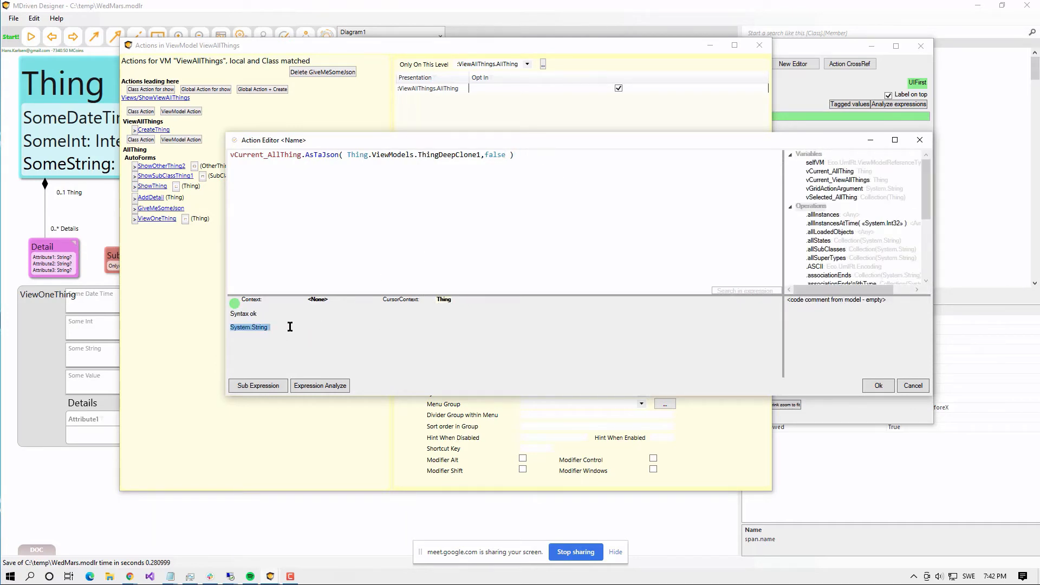
- Assign the AsTaJson result to the current thing's string attribute by prefixing the expression with vCurrent_AllThing.SomeString:=
left_click(537, 158)
key("Home")
key("shift+Right")
key("shift+Right")
key("shift+Right")
key("shift+Right")
key("shift+Right")
key("shift+Right")
key("shift+Right")
key("shift+Right")
key("shift+Right")
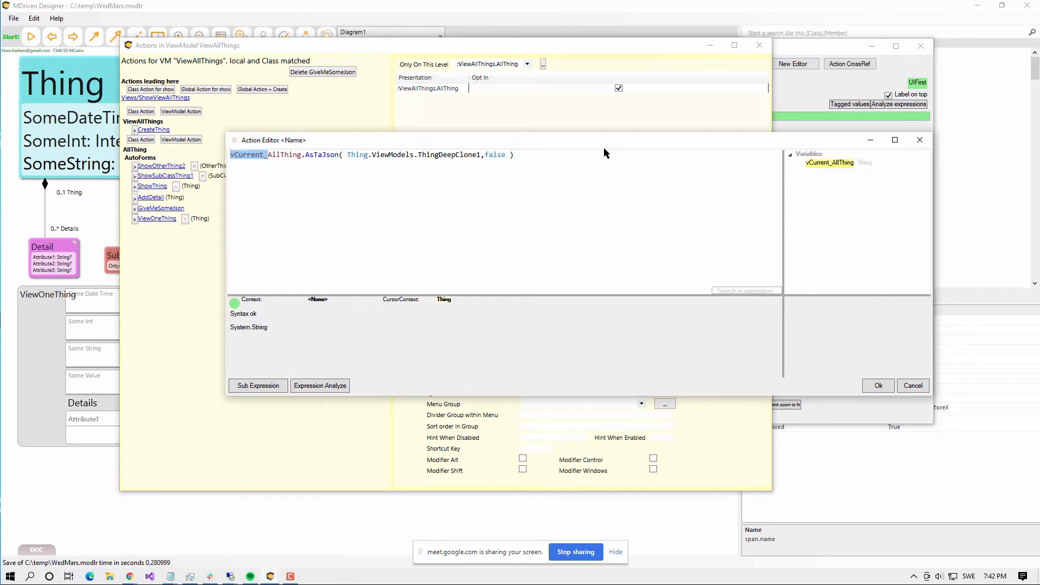
key("shift+Right")
key("shift+Right")
key("shift+Right")
key("shift+Right")
key("shift+Right")
key("shift+Right")
key("shift+Right")
key("ctrl+c")
key("Left")
key("ctrl+v")
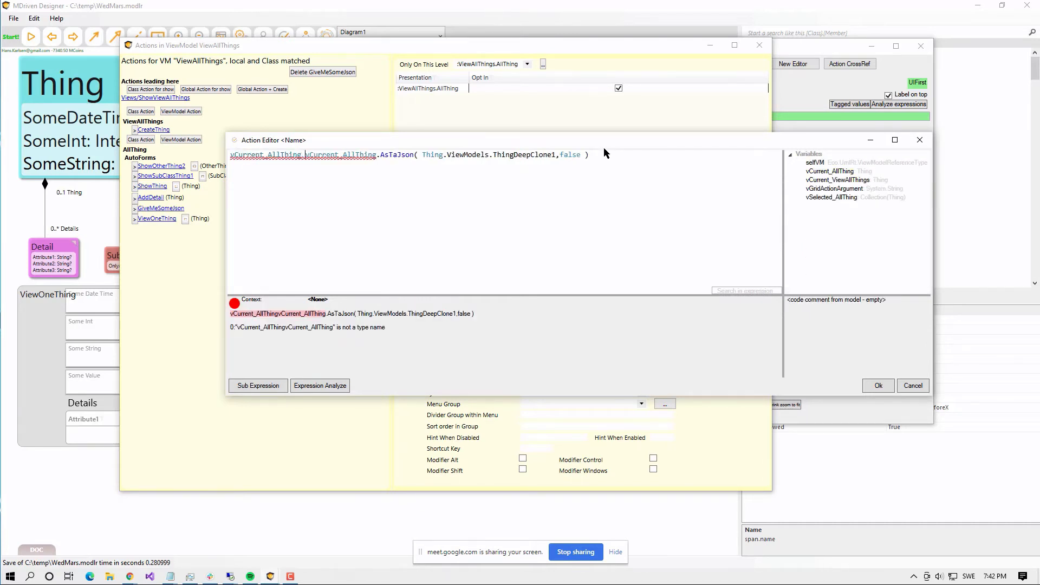
key("Left")
type(".S")
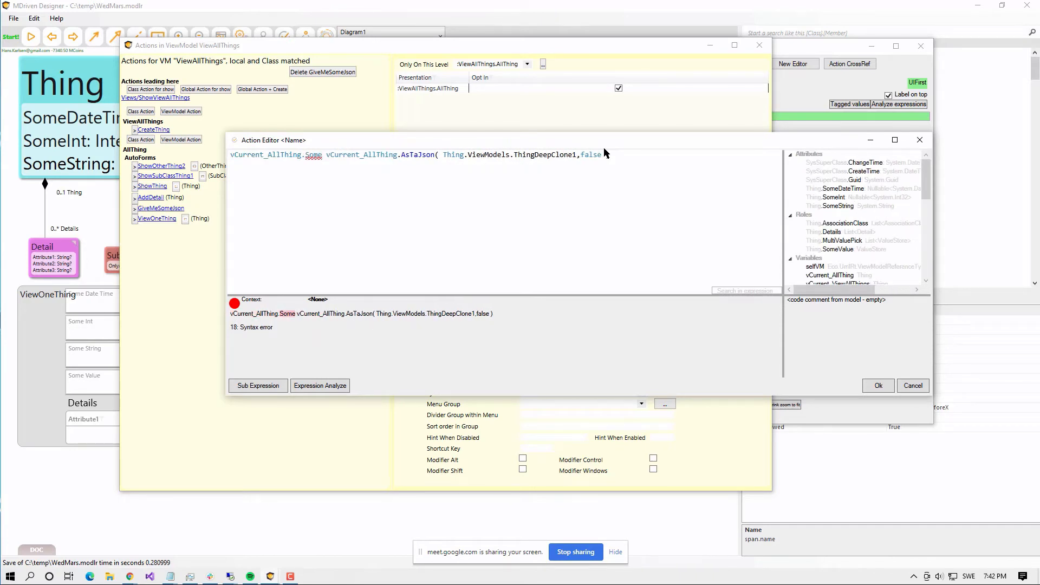
type("String:=")
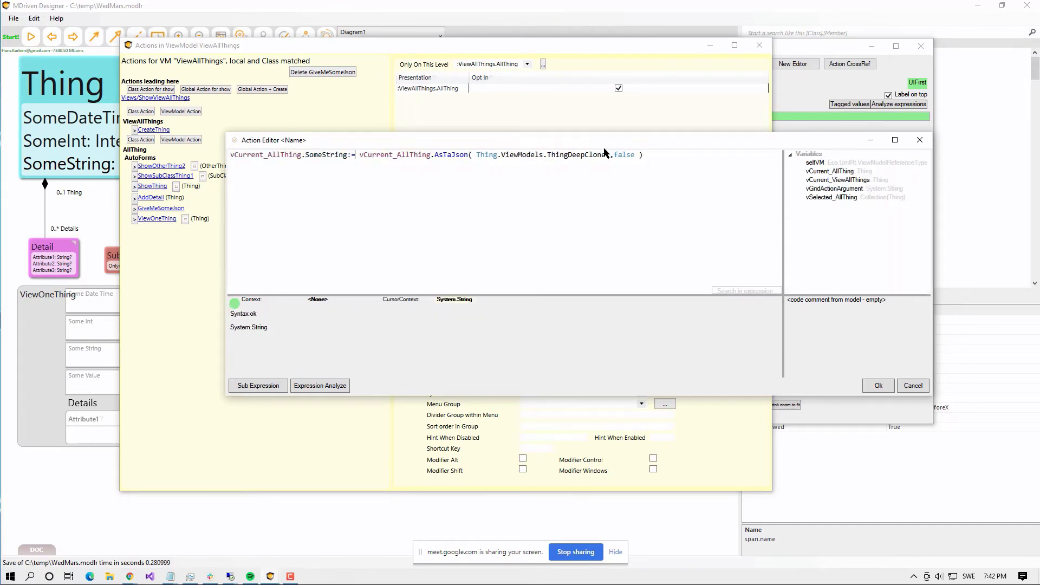
key("BackSpace")
- Review the assignment target, source object, AsTaJson operation and ThingDeepClone1 argument, and accept the execute expression
key("Left")
key("Left")
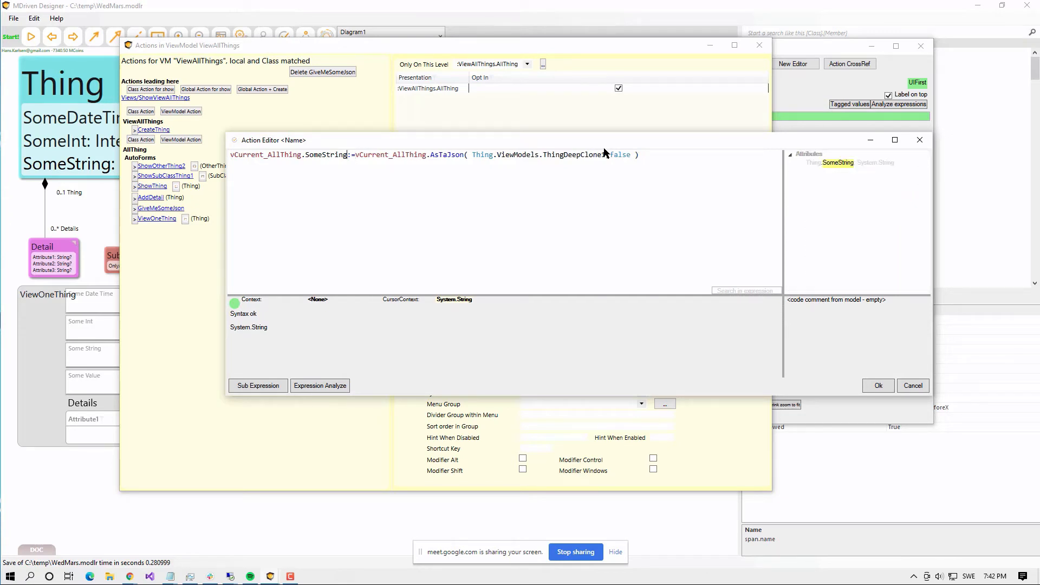
key("Right")
key("Right")
key("ctrl+shift+Right")
key("ctrl+shift+Right")
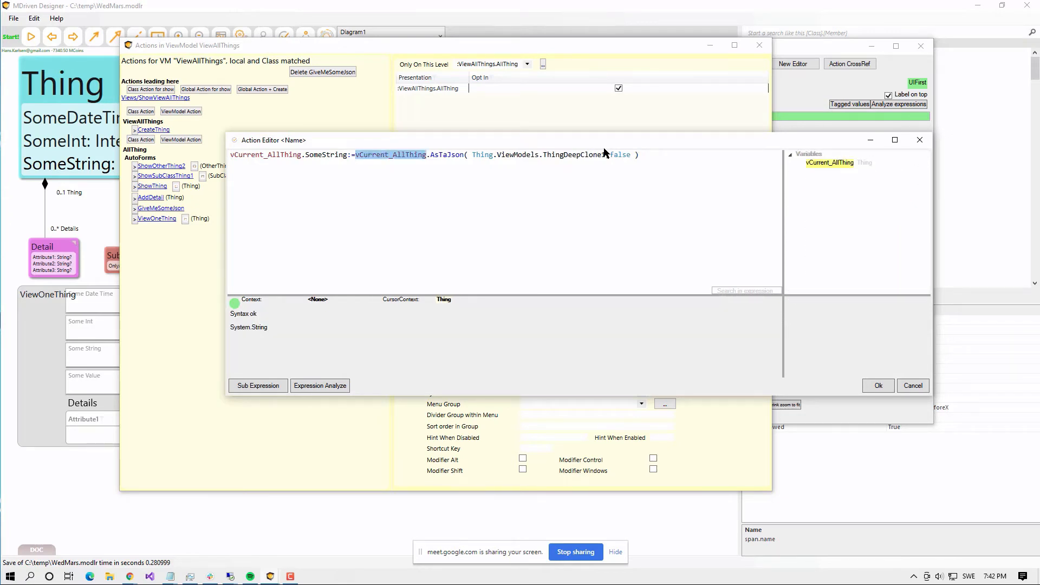
key("Right")
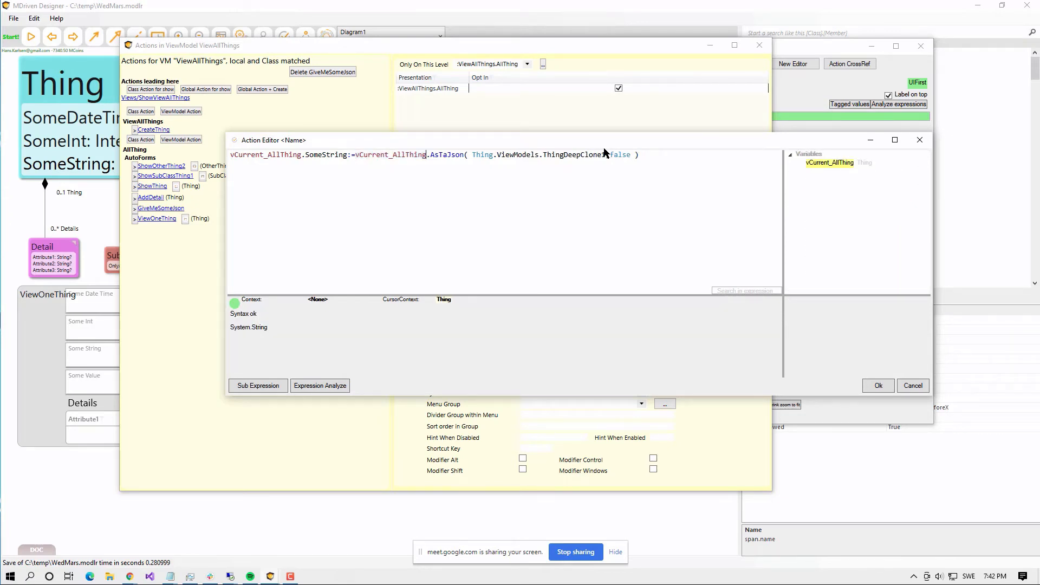
double_click(572, 156)
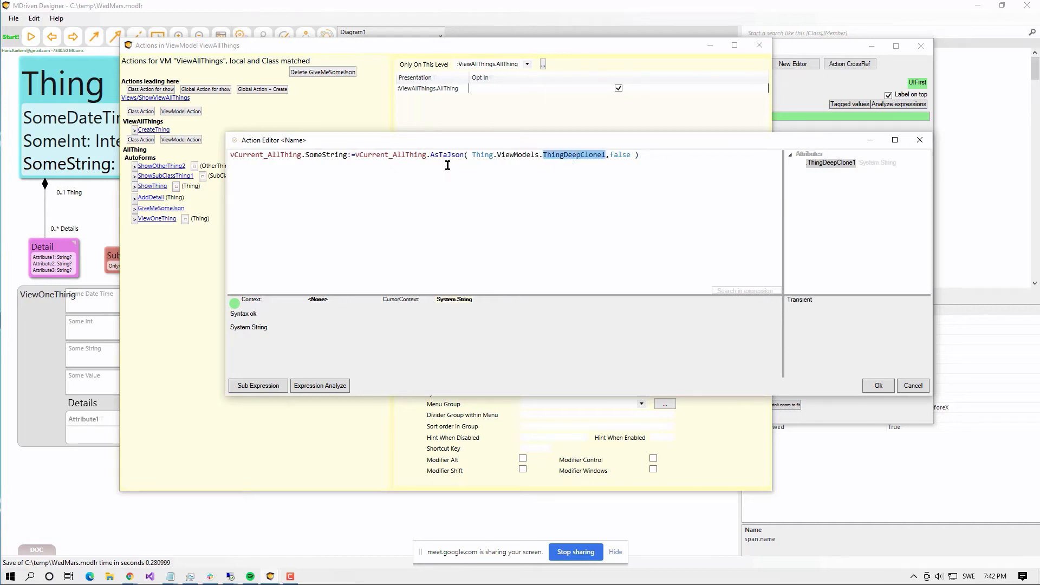
double_click(430, 157)
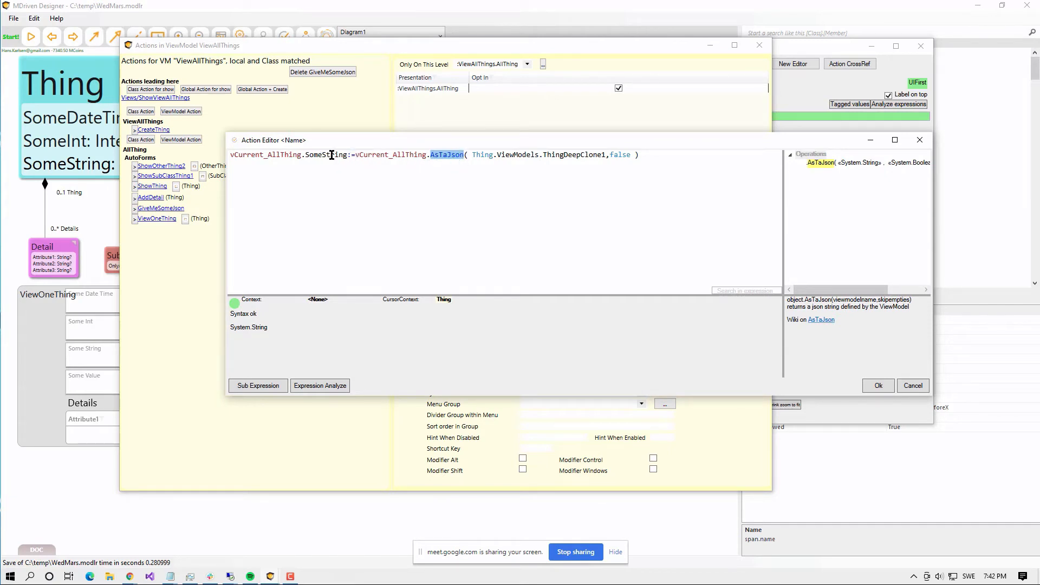
left_click_drag(347, 156, 243, 156)
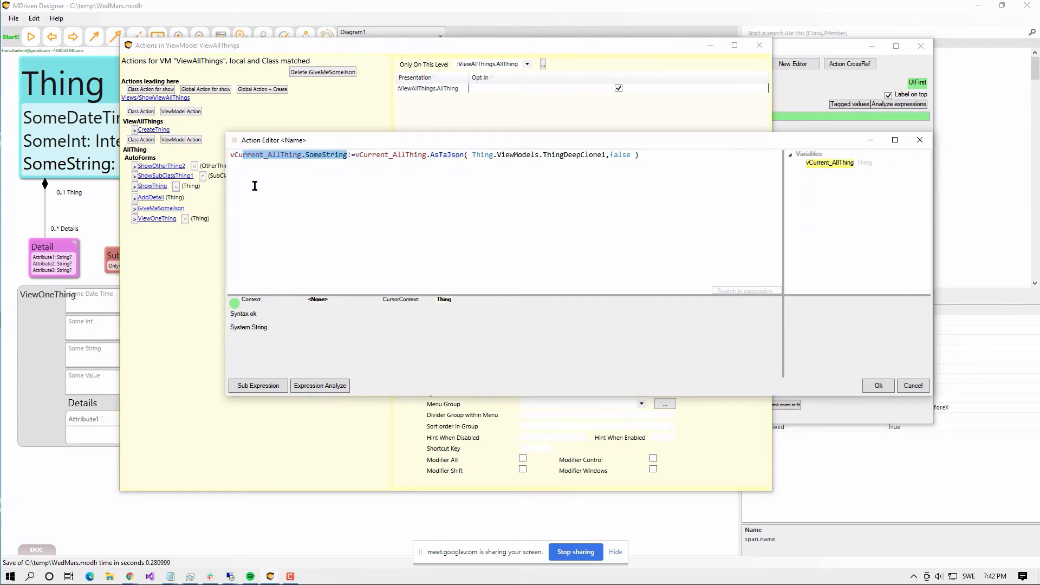
left_click(879, 386)
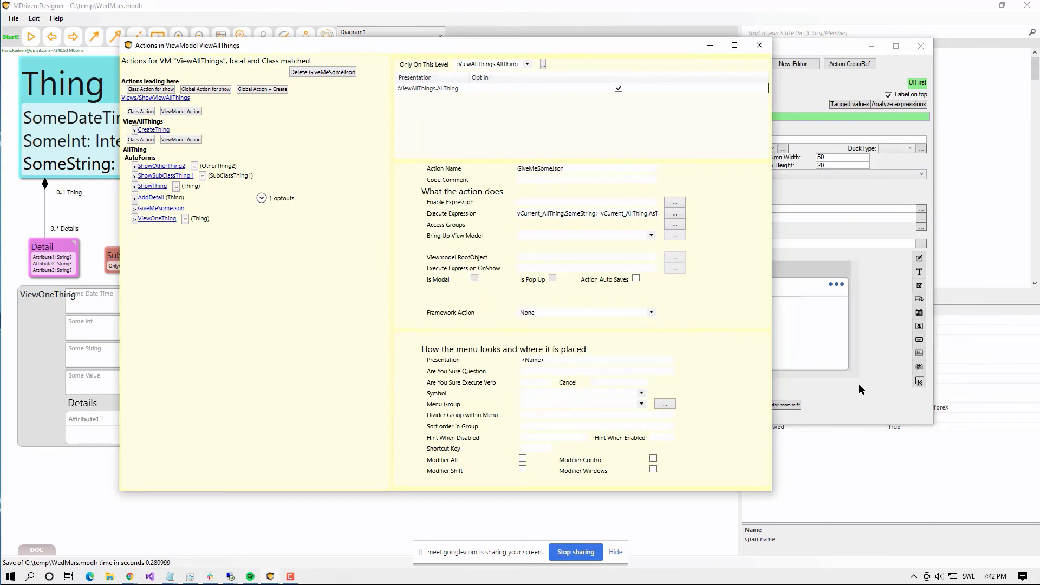
- Switch to the running WECPOF prototype and refresh its model
key("alt+Tab")
key("alt+Tab")
key("alt+Tab")
key("alt+Tab")
key("alt+Tab")
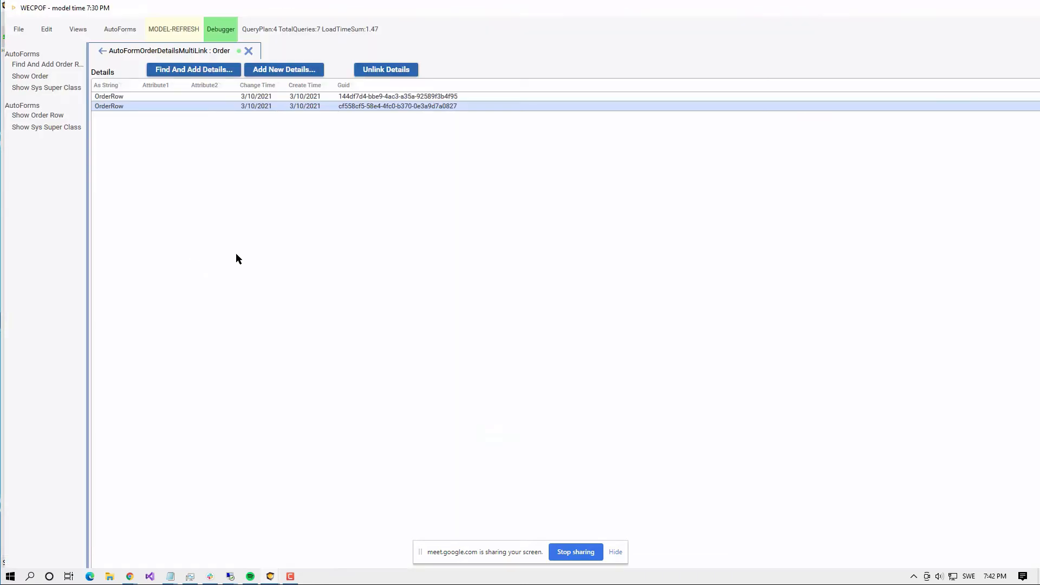
left_click(172, 30)
left_click(552, 332)
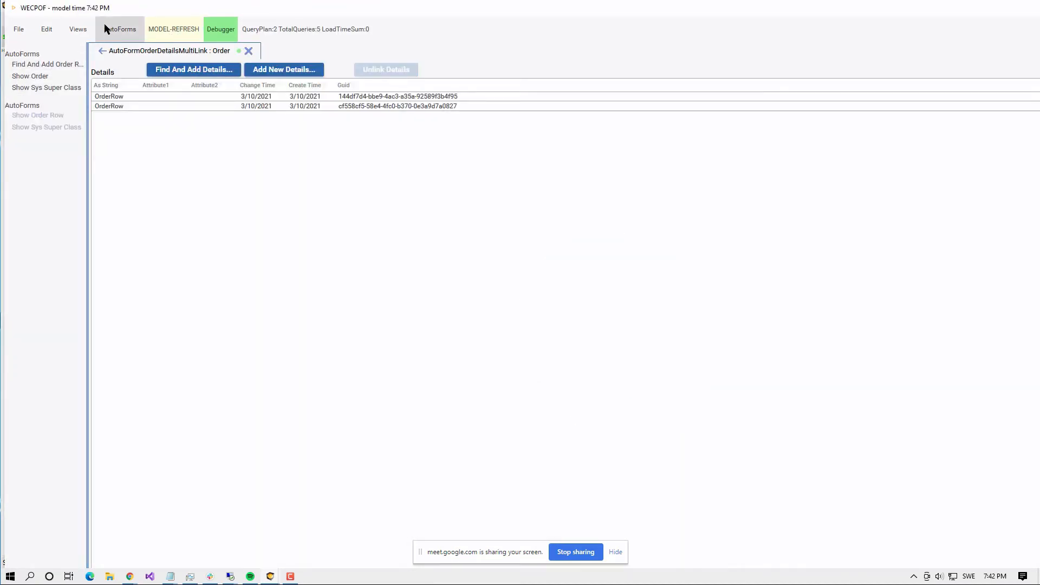
- Open the ViewAllThings view and select the AAA<New> thing
left_click(75, 32)
left_click(73, 64)
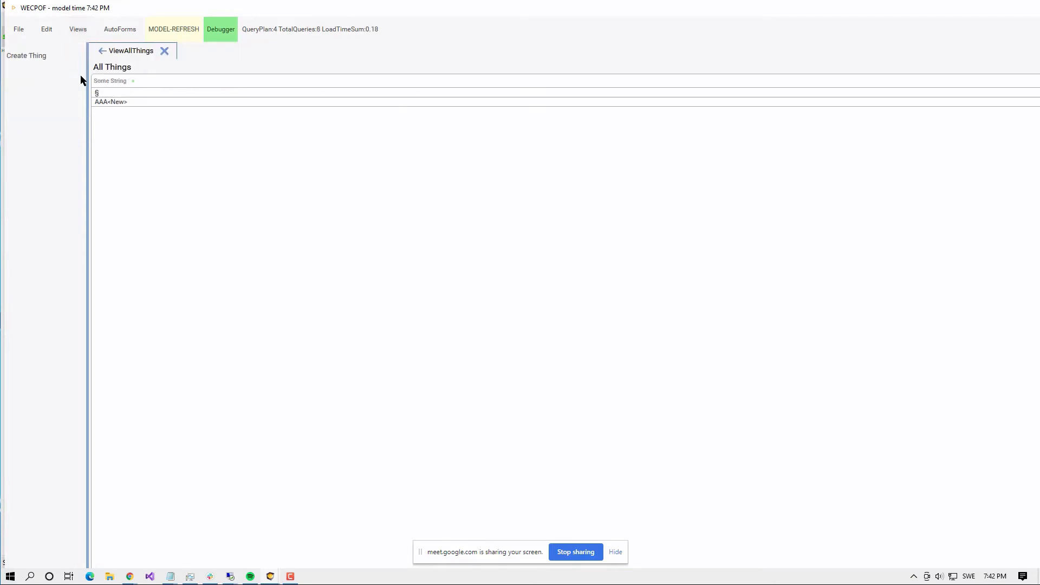
left_click(106, 102)
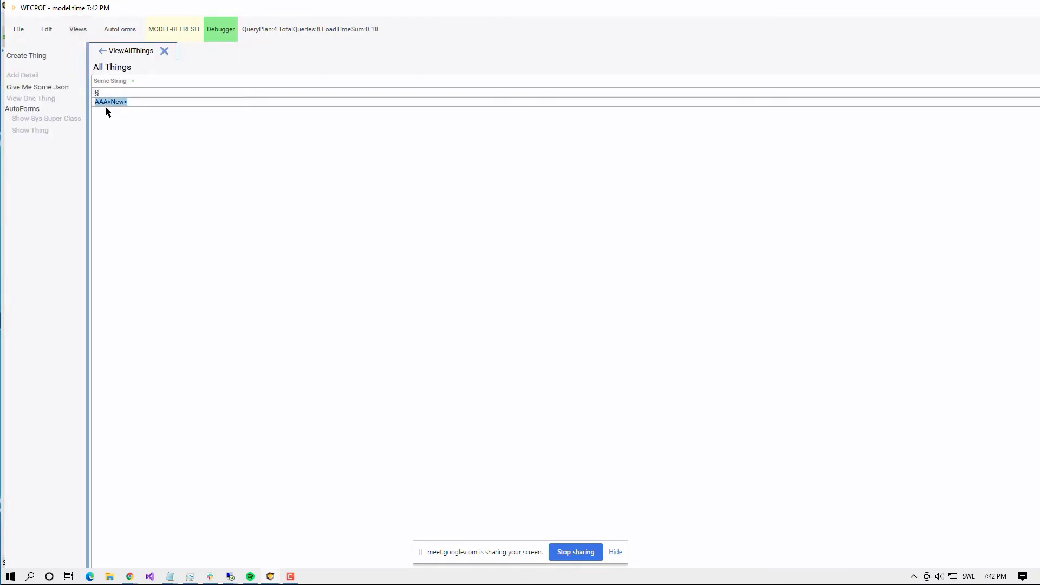
left_click(121, 93)
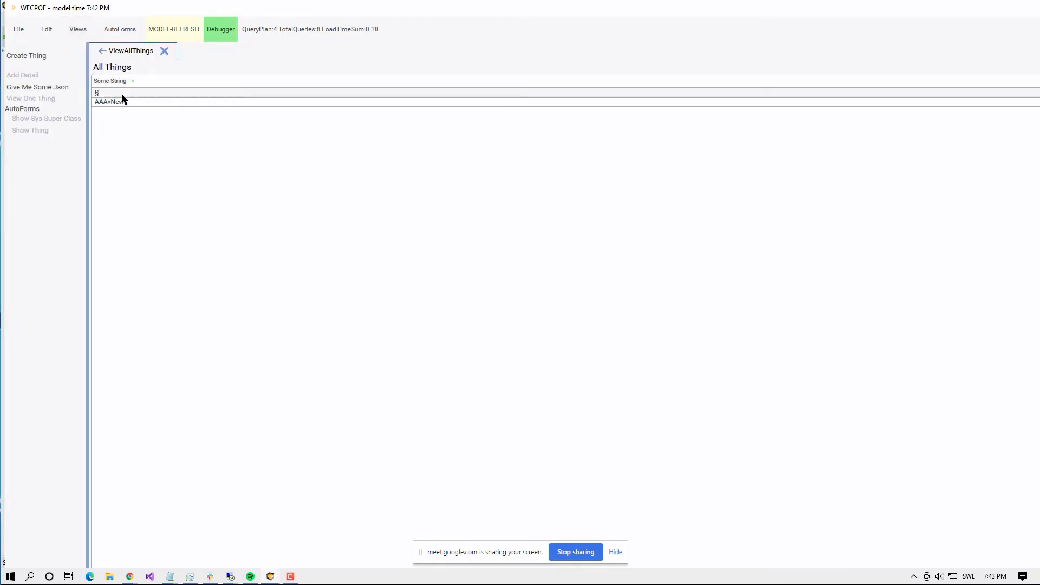
left_click(120, 103)
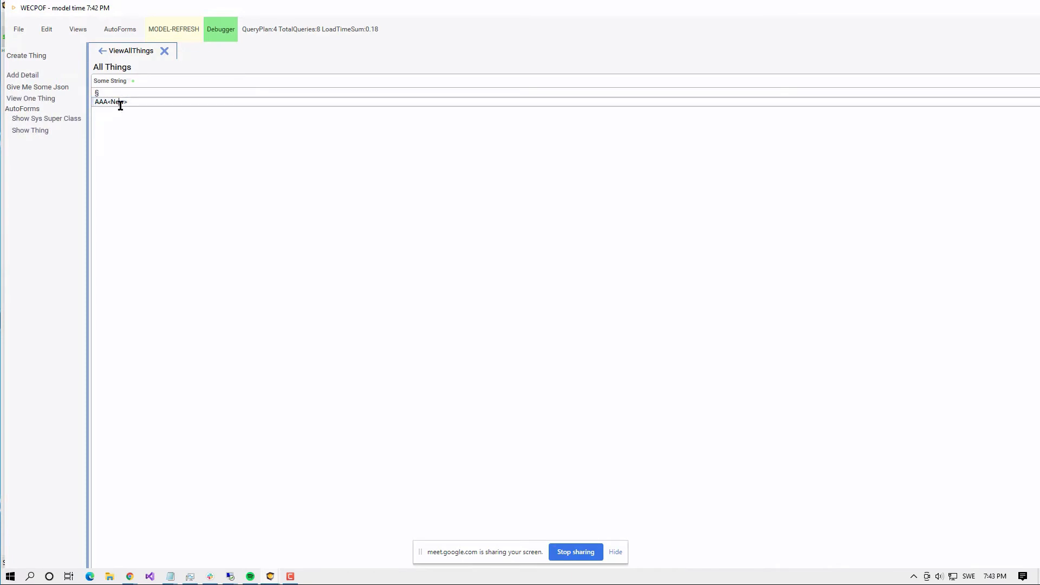
left_click(120, 103)
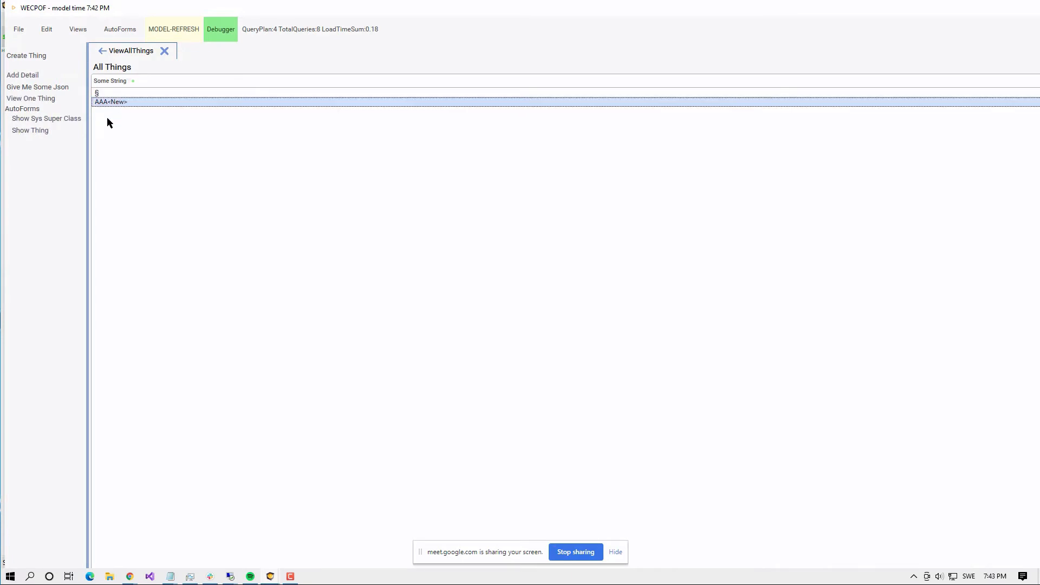
- Run Give Me Some Json on the selected thing and save the change
left_click(47, 91)
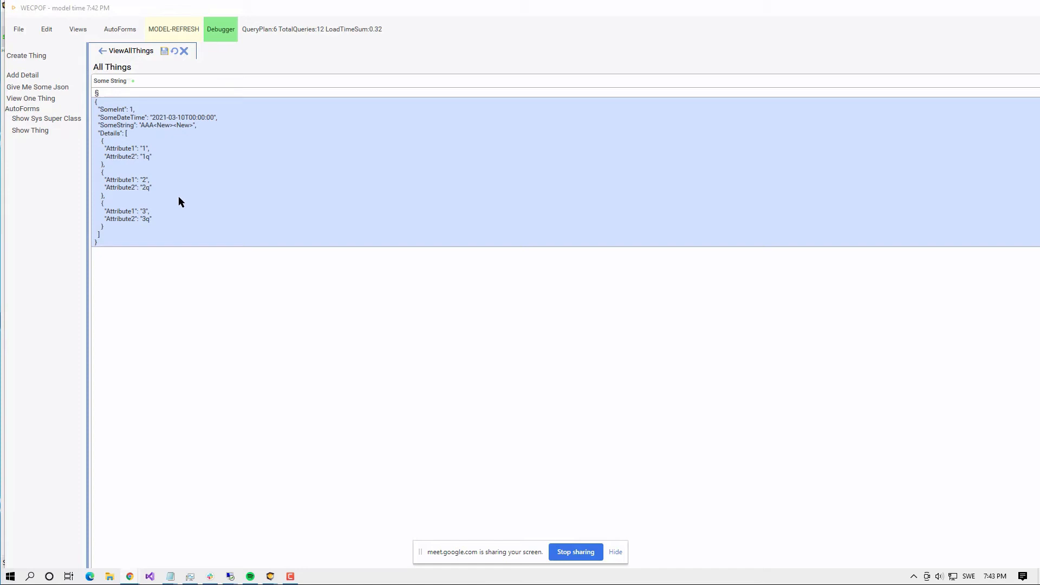
left_click(164, 51)
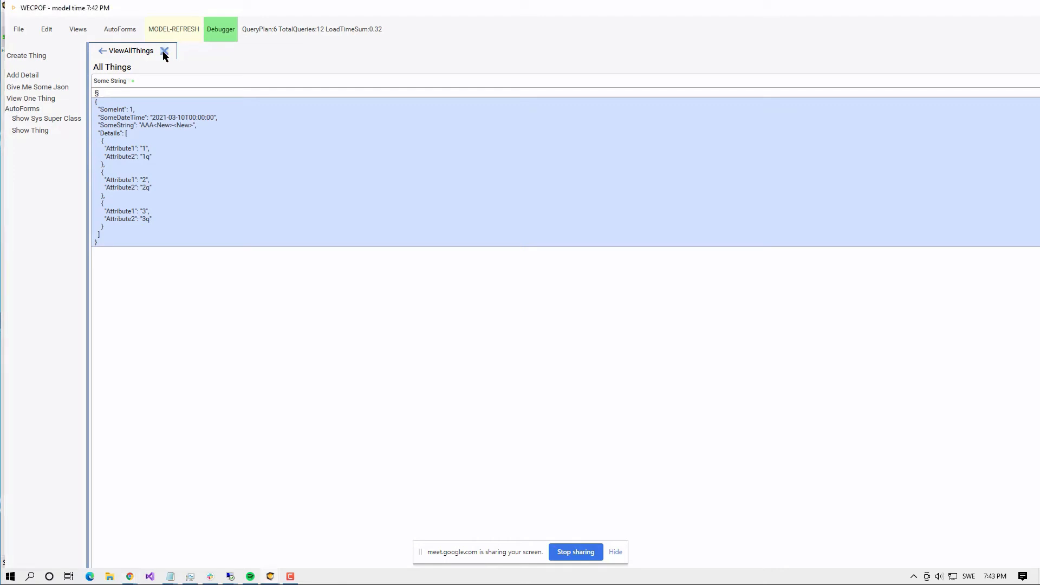
left_click(174, 171)
left_click(175, 176)
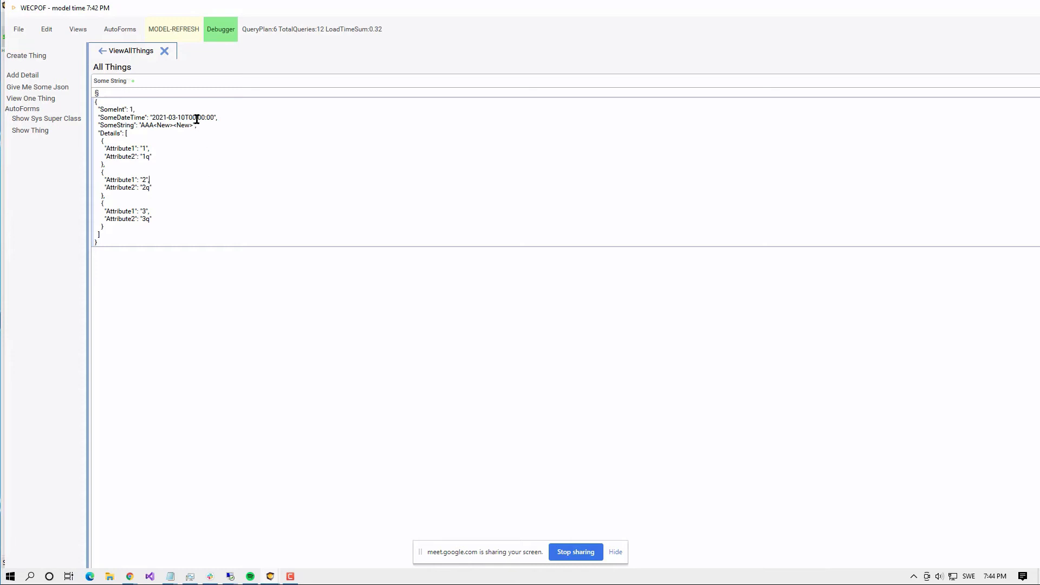
- Open the OCL debugger beside the JSON text, enlarge its window and execute the expression Thing.allinstances
left_click(221, 30)
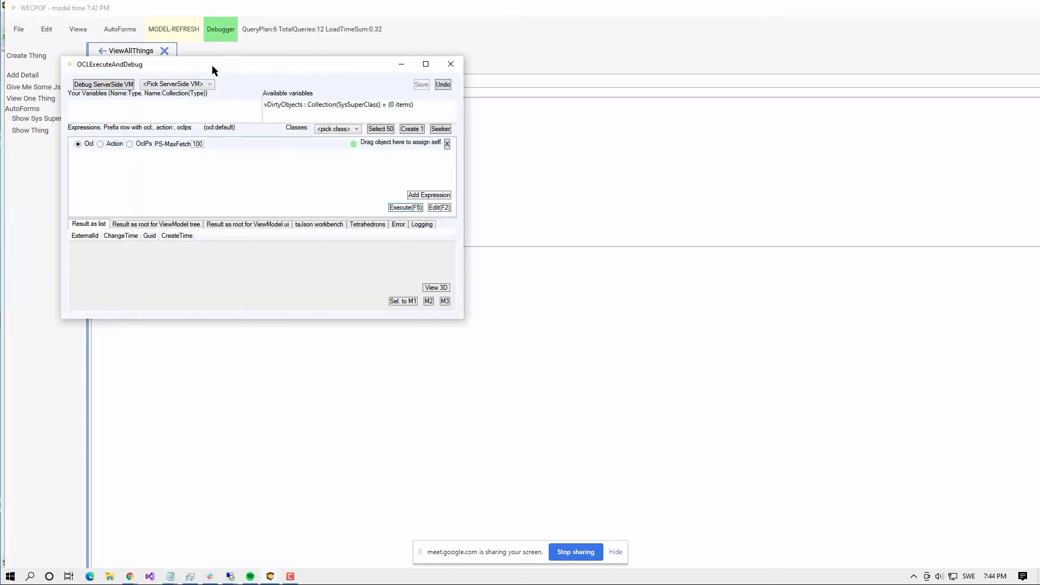
left_click_drag(230, 72, 454, 51)
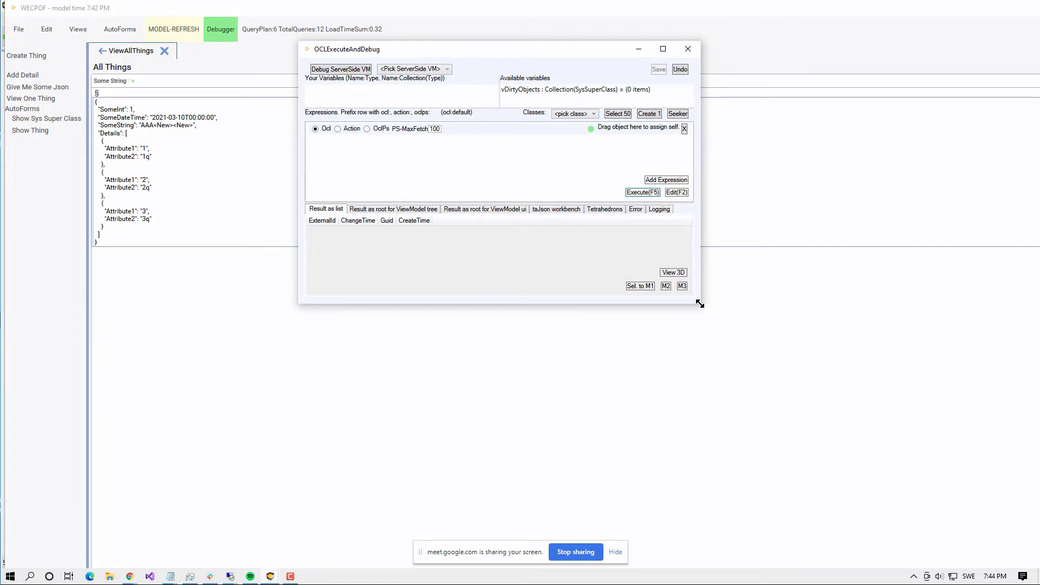
left_click_drag(700, 304, 813, 395)
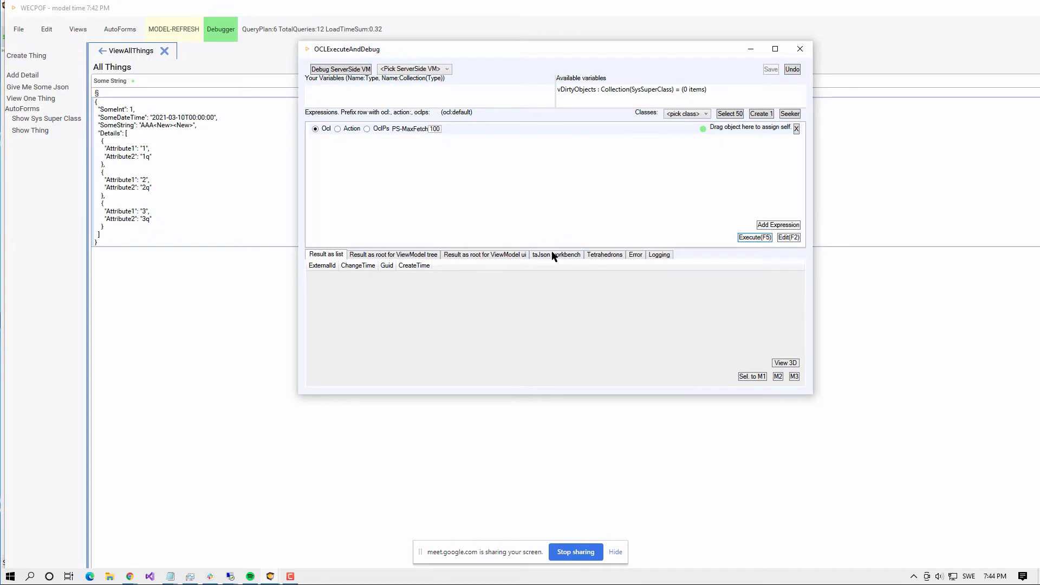
left_click(372, 149)
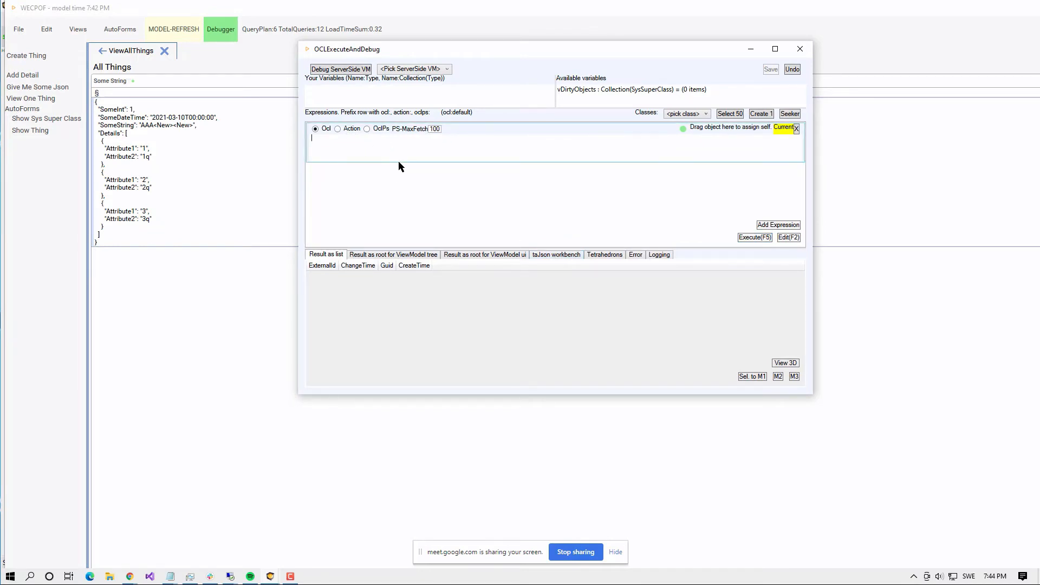
type("Thing.allinstances")
left_click(755, 238)
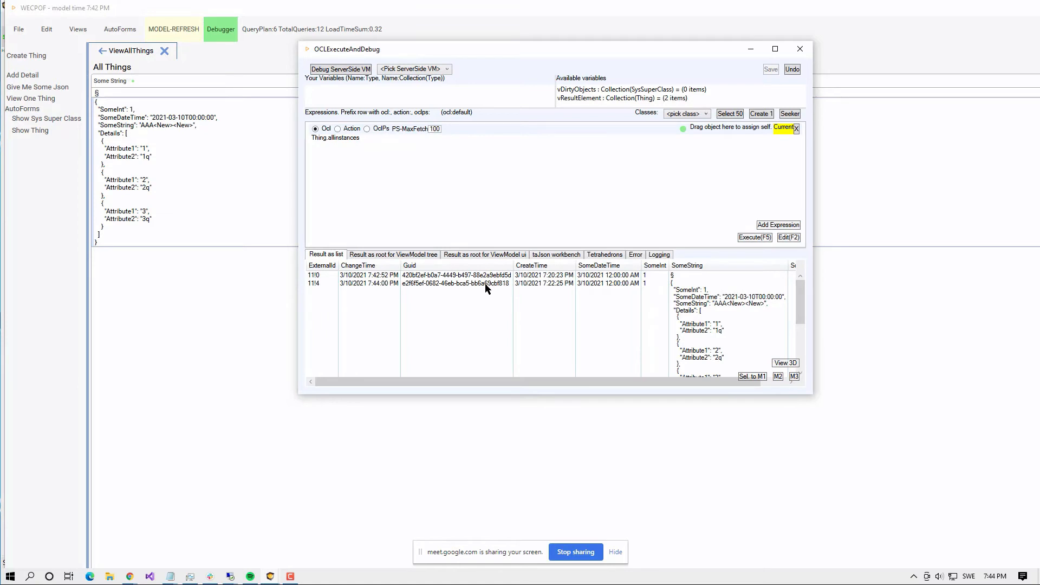
- Open the property window of Thing 11!4 from the result list and look through the debugger's other result views
left_click_drag(486, 289, 481, 293)
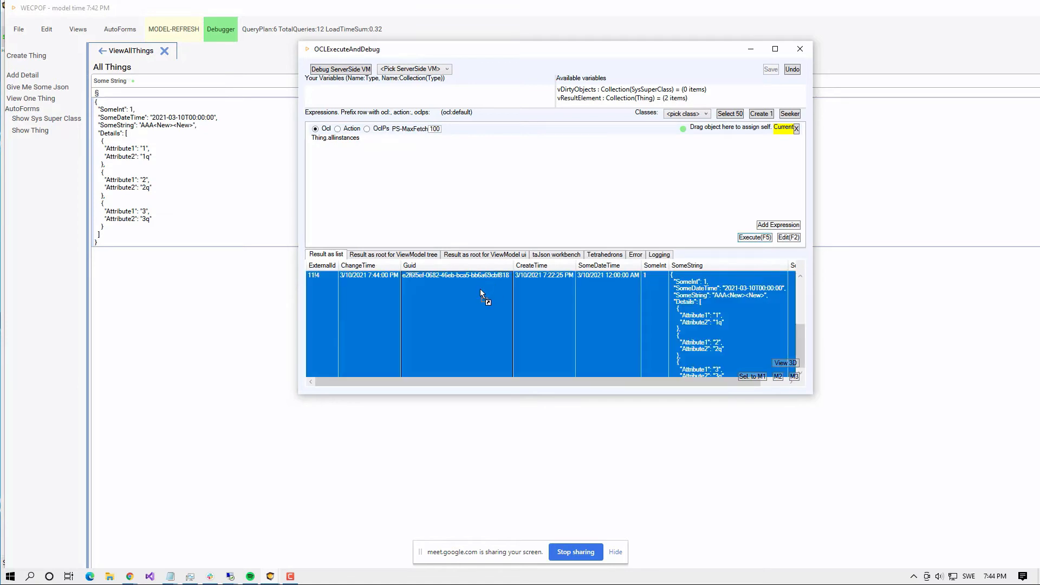
double_click(510, 291)
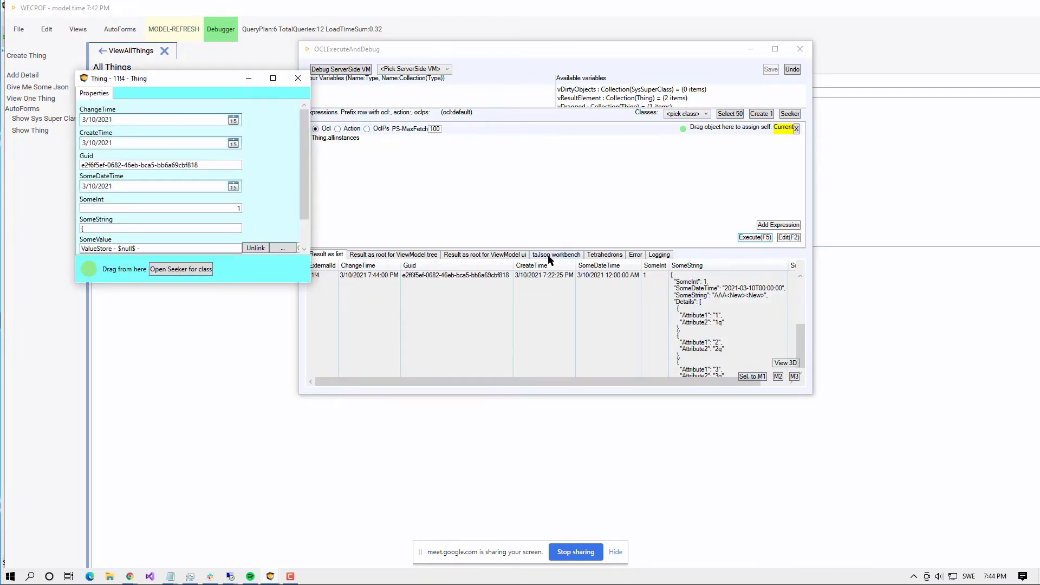
left_click(522, 256)
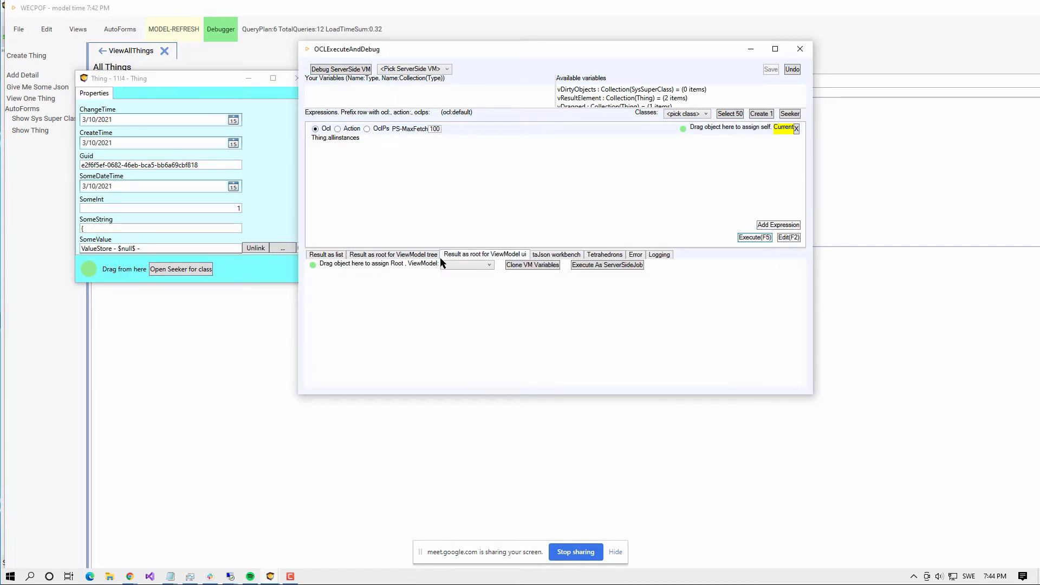
left_click(407, 255)
left_click(475, 256)
left_click(551, 256)
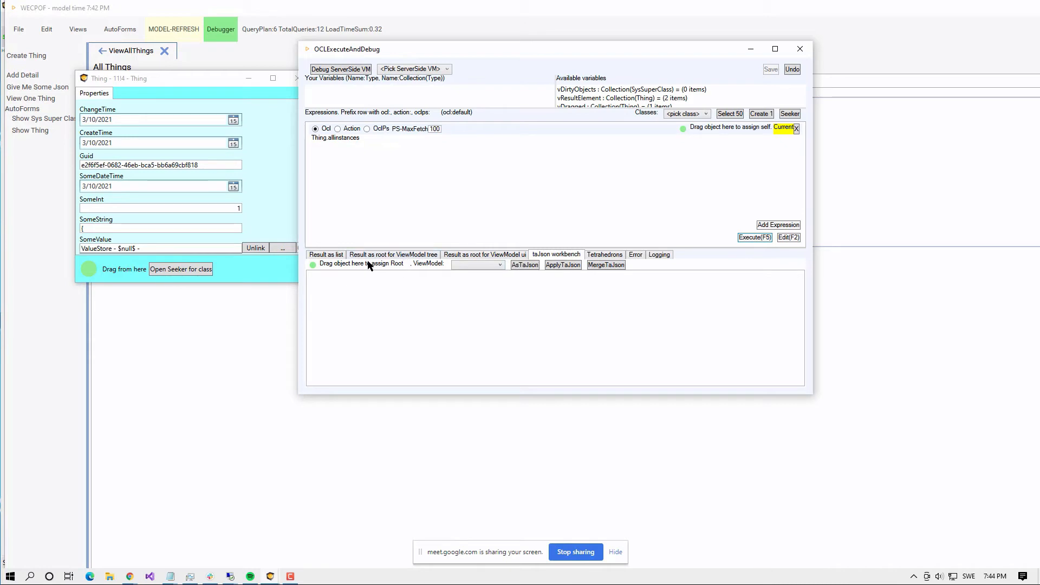
double_click(356, 273)
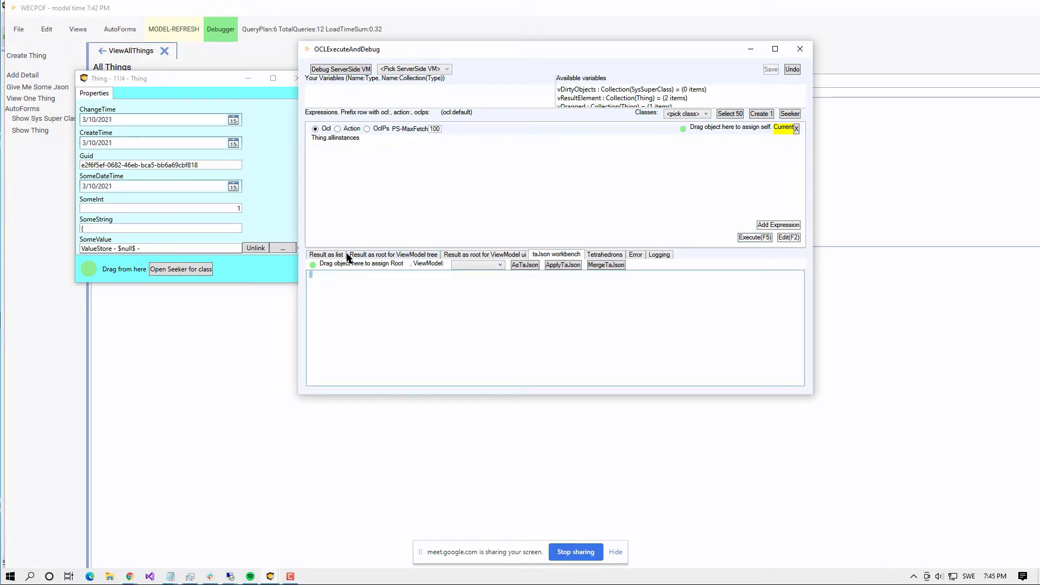
- Assign Thing 11!4 from the result list as the root object in the taJson workbench
left_click(330, 256)
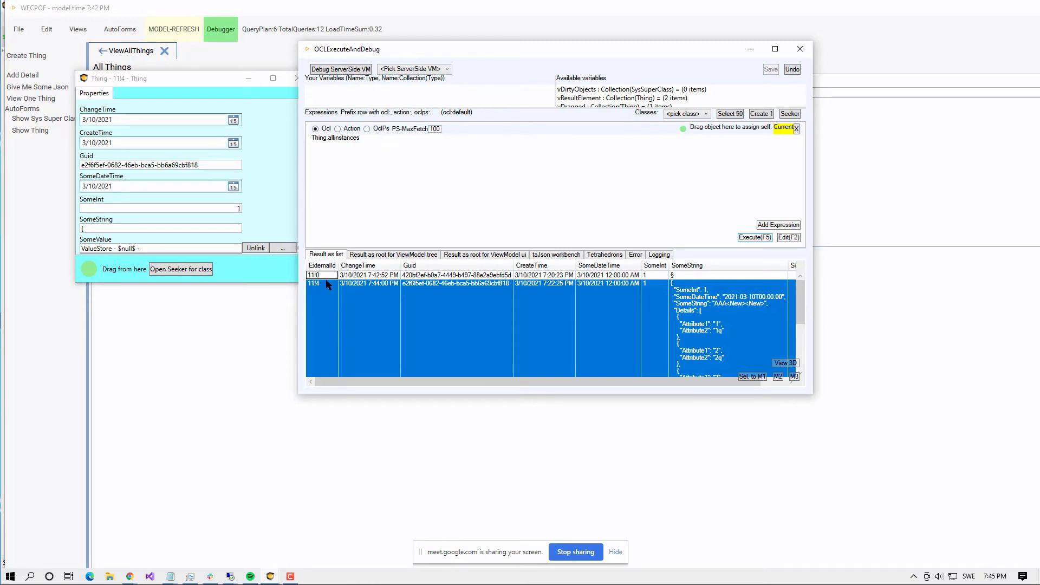
left_click(387, 255)
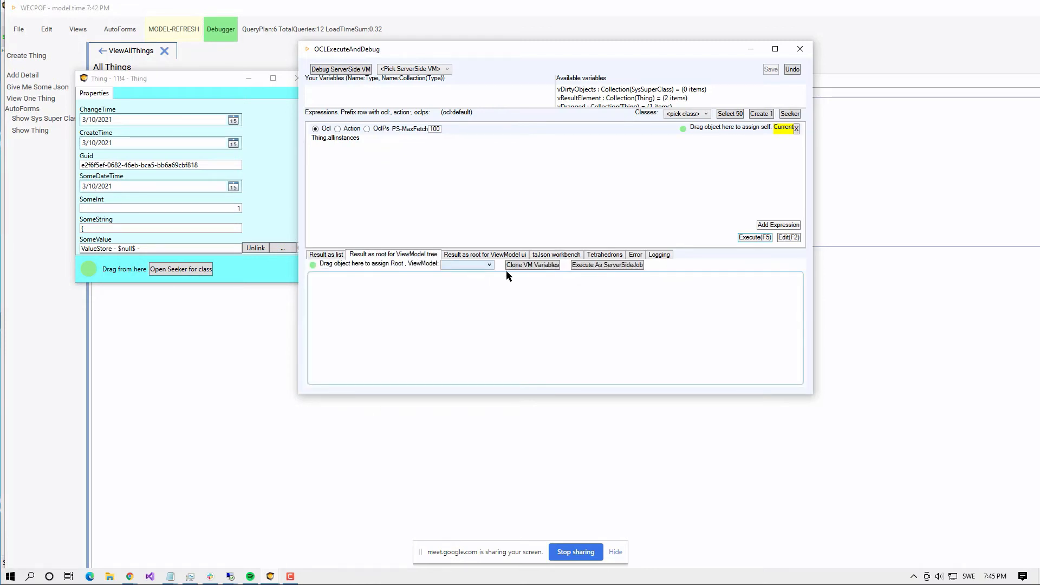
left_click(506, 254)
left_click(561, 255)
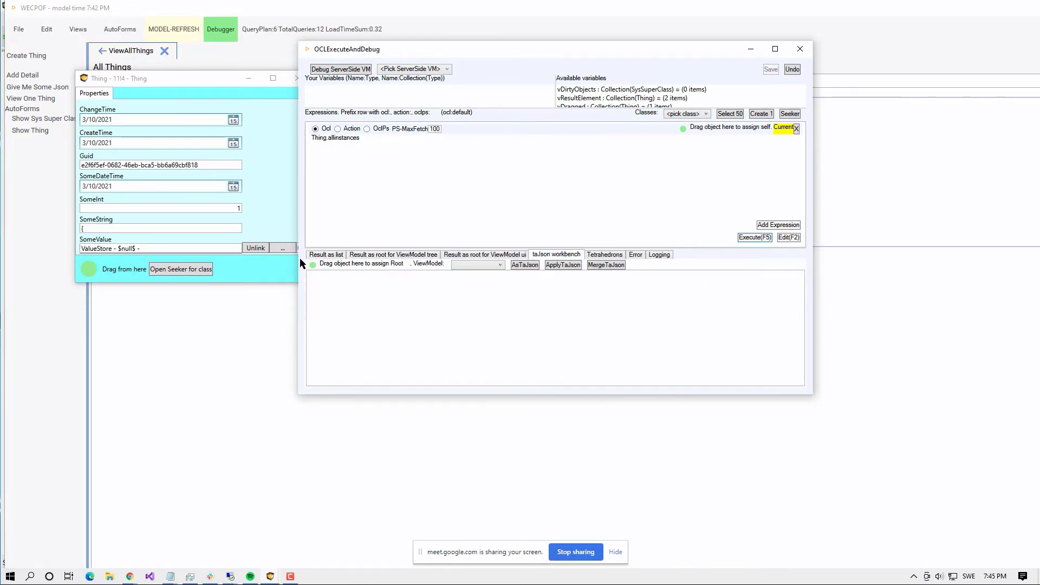
left_click(332, 257)
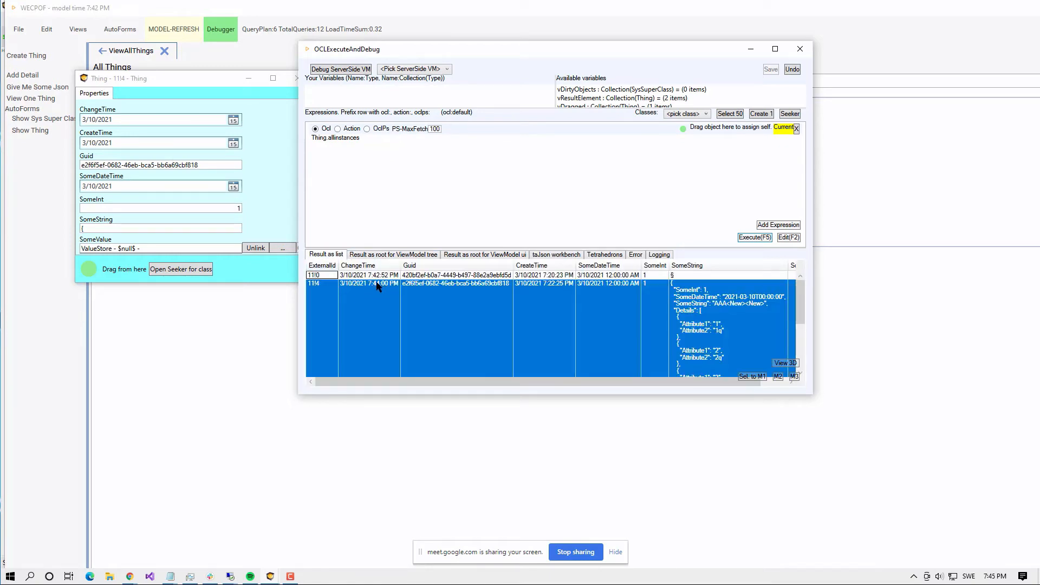
scroll(378, 286, "down", 1)
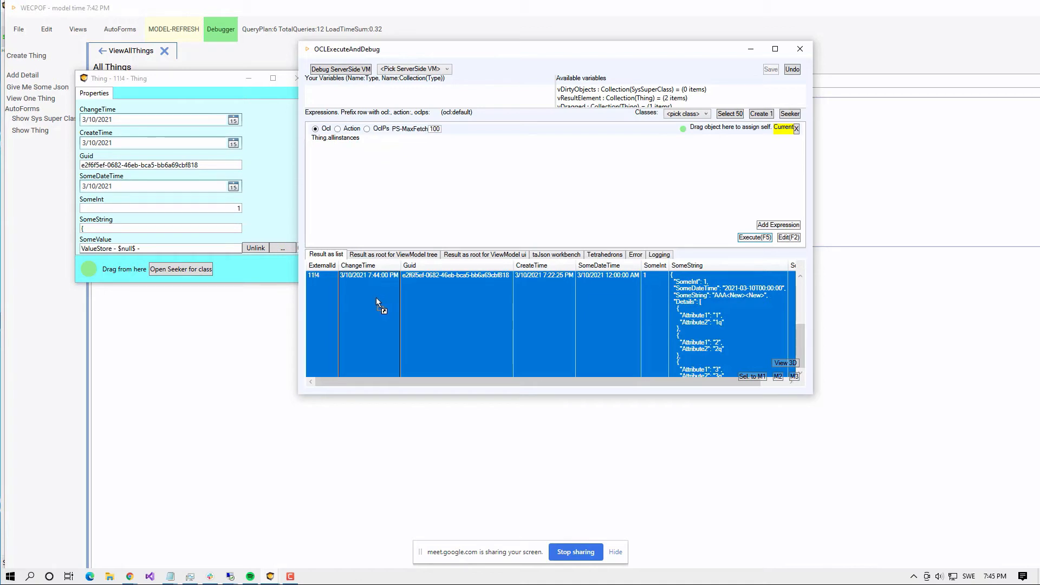
left_click(556, 254)
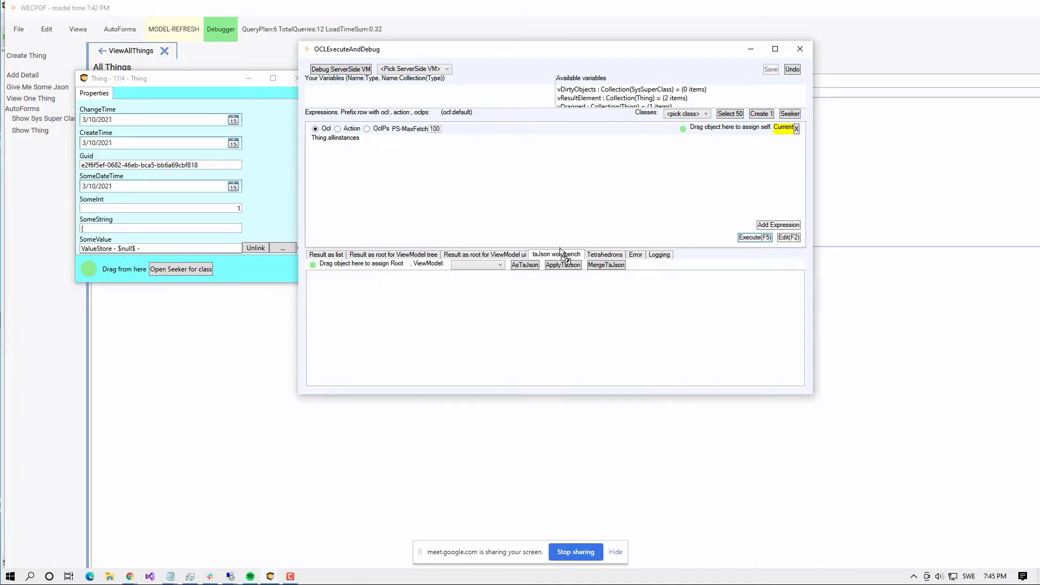
left_click_drag(558, 259, 353, 266)
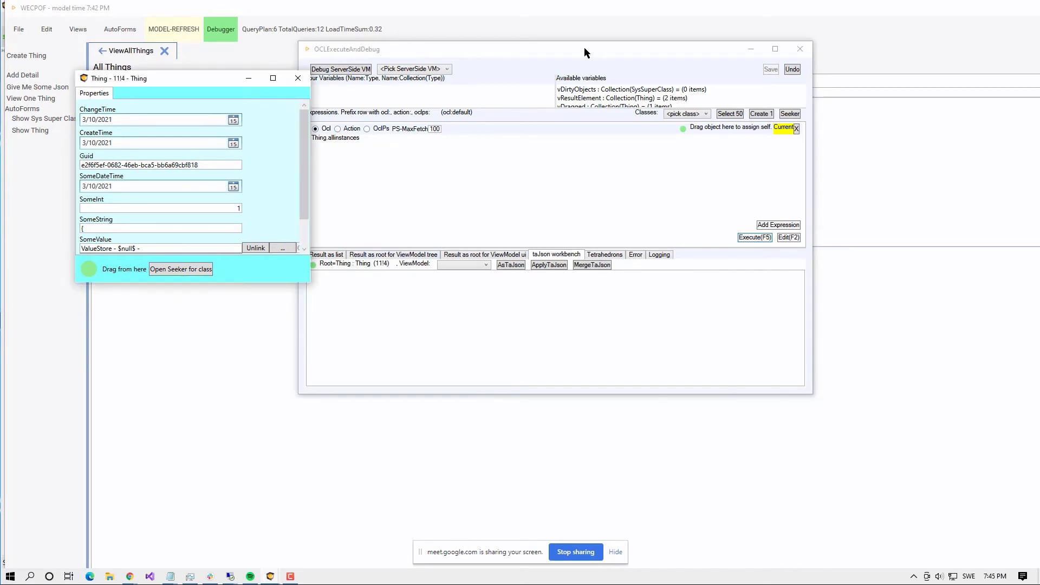
- Generate the root Thing's JSON with AsTaJson using the ViewOneThing view model, moving and enlarging the debugger window to show it
left_click_drag(585, 48, 668, 23)
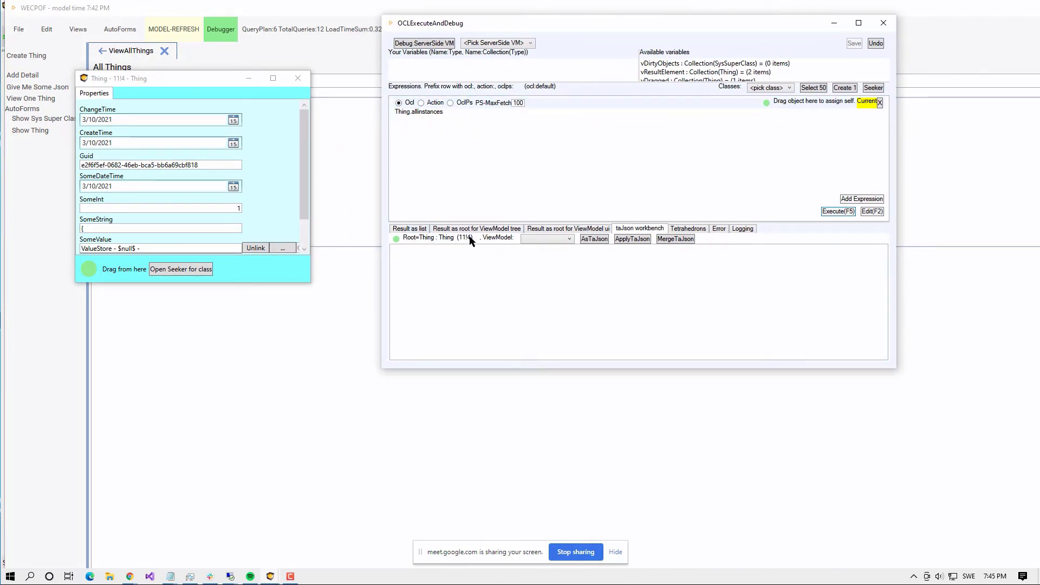
left_click(568, 241)
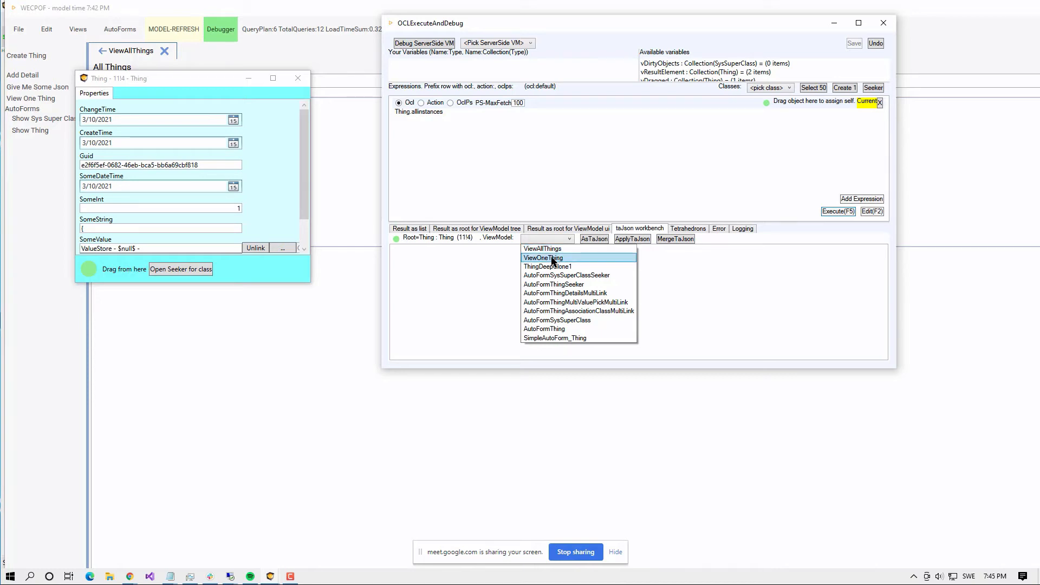
left_click(553, 258)
left_click(590, 240)
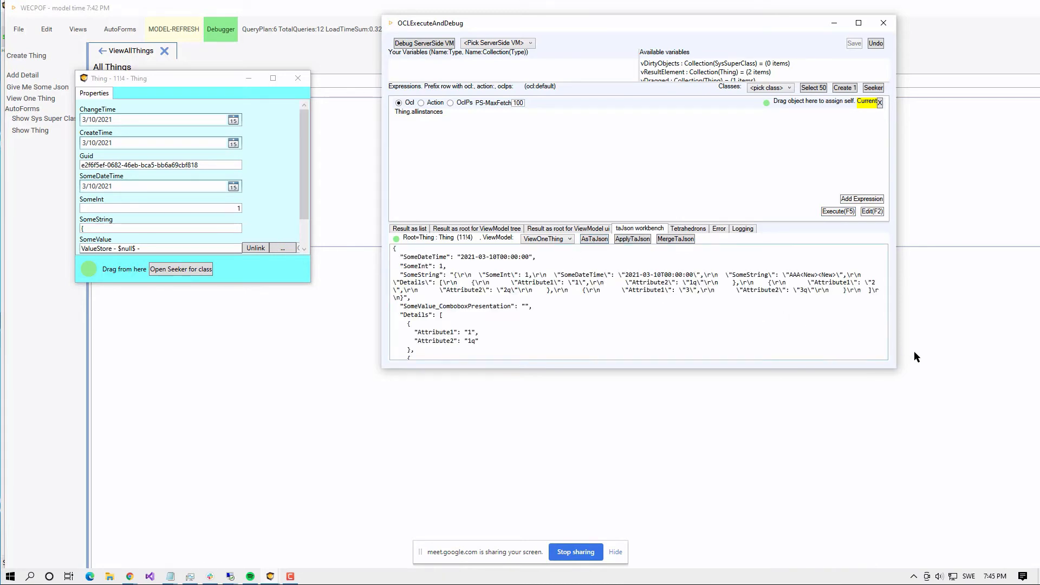
left_click_drag(894, 368, 937, 470)
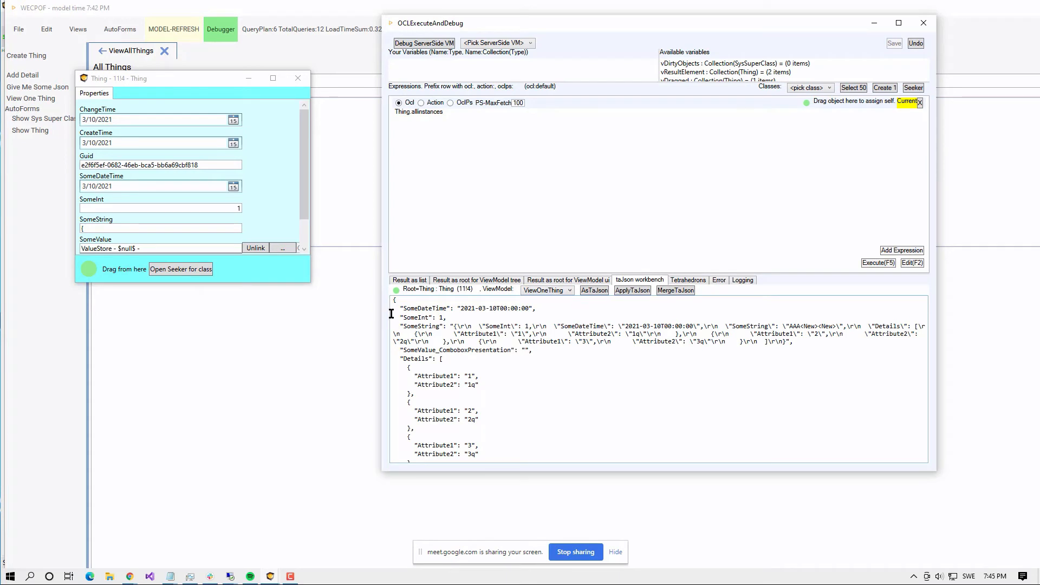
- Highlight the nested JSON inside the SomeString value of the generated output
key("ctrl+a")
left_click(444, 359)
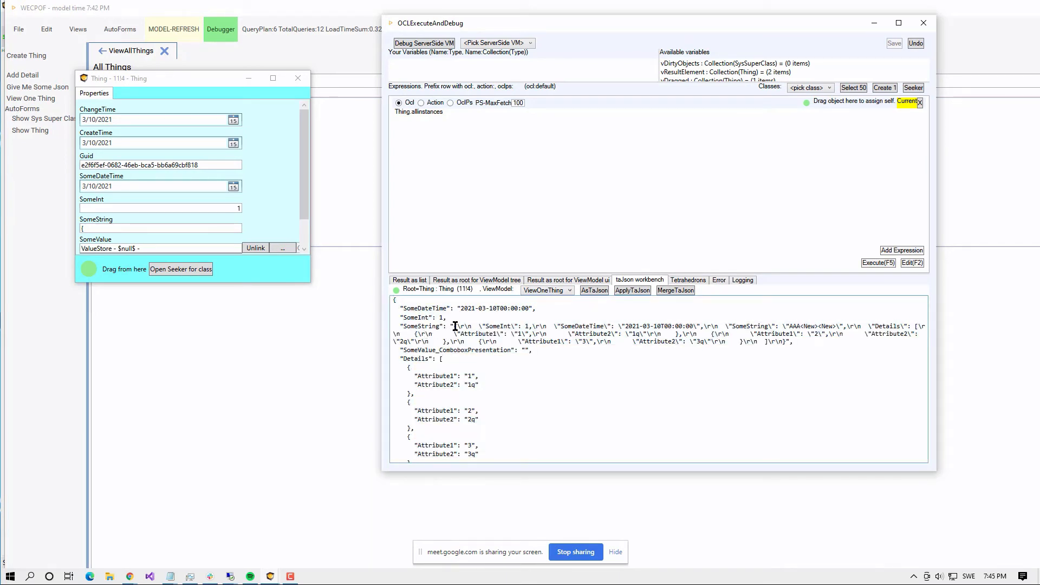
left_click_drag(456, 326, 785, 341)
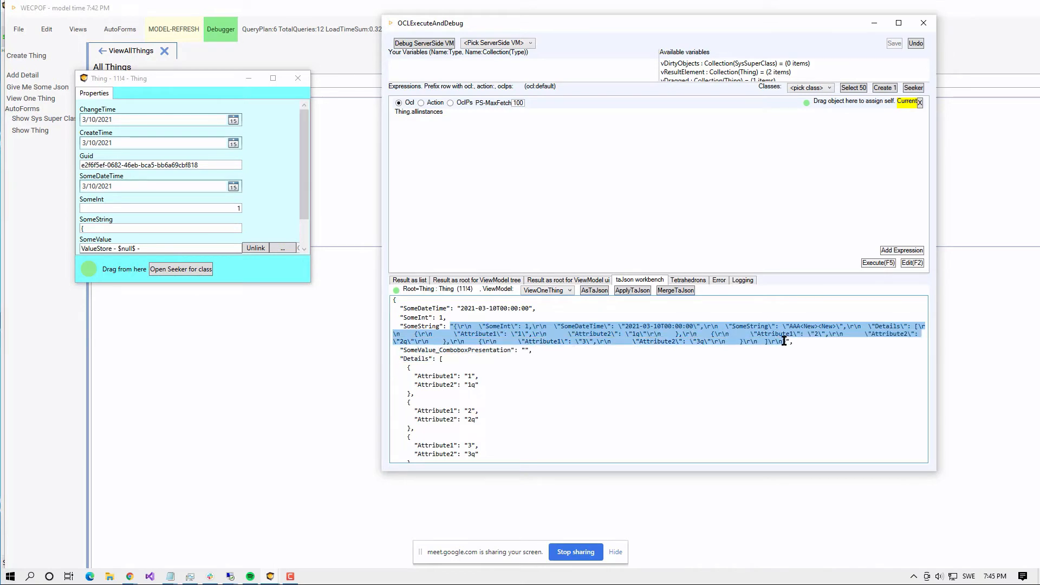
- Generate the root Thing's JSON with the ThingDeepClone1 view model
left_click(569, 291)
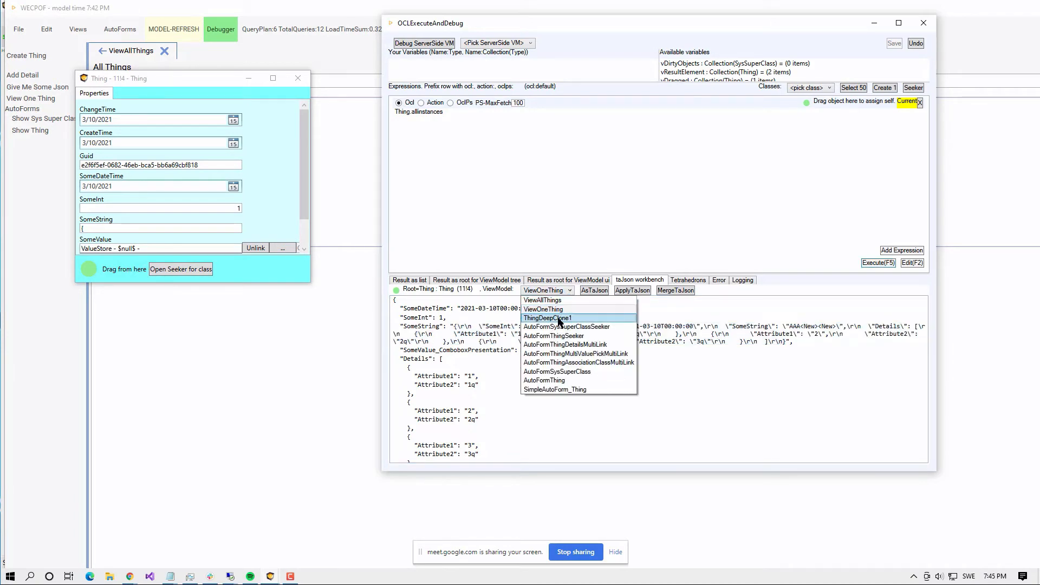
left_click(557, 318)
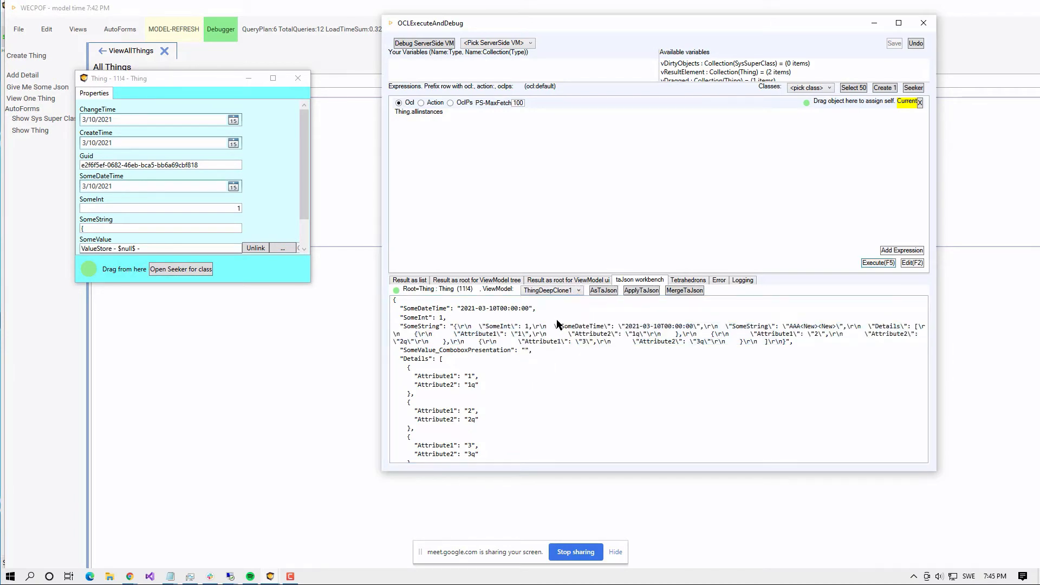
left_click(606, 292)
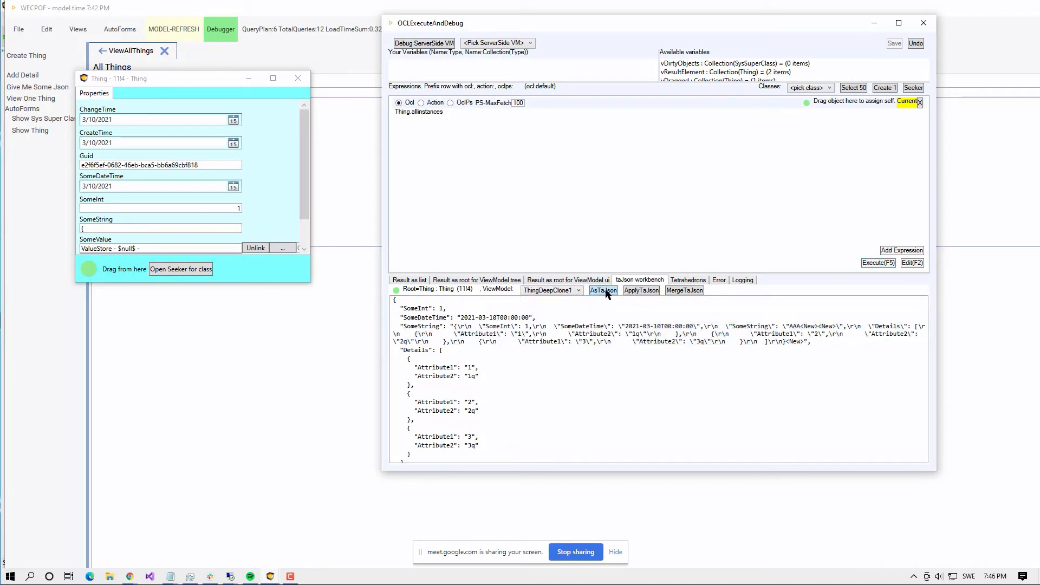
- Switch the workbench back to the ViewOneThing view model, regenerate the JSON and review its Details entries
left_click(580, 294)
left_click(570, 310)
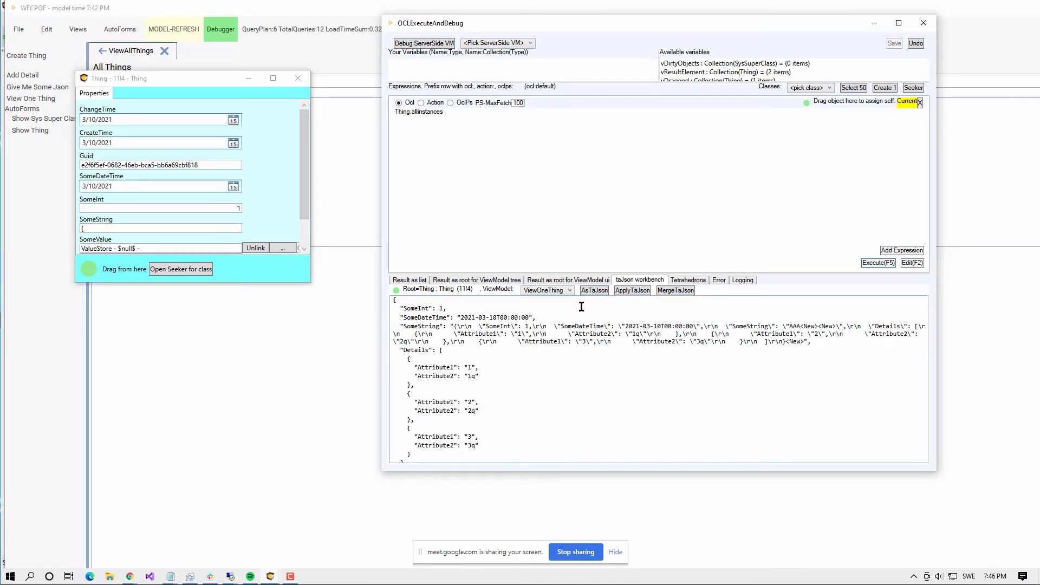
left_click(602, 294)
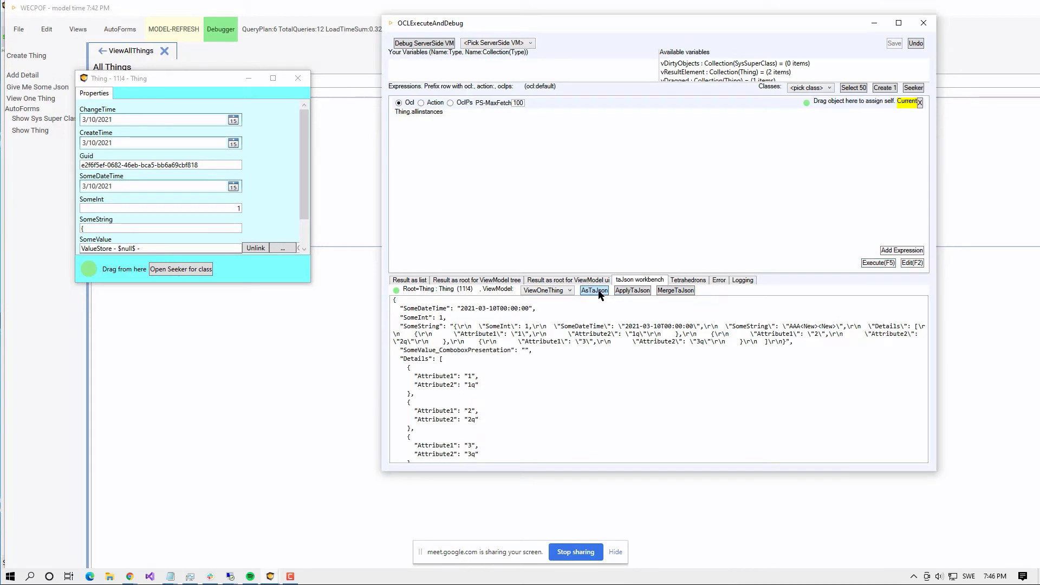
scroll(484, 379, "down", 1)
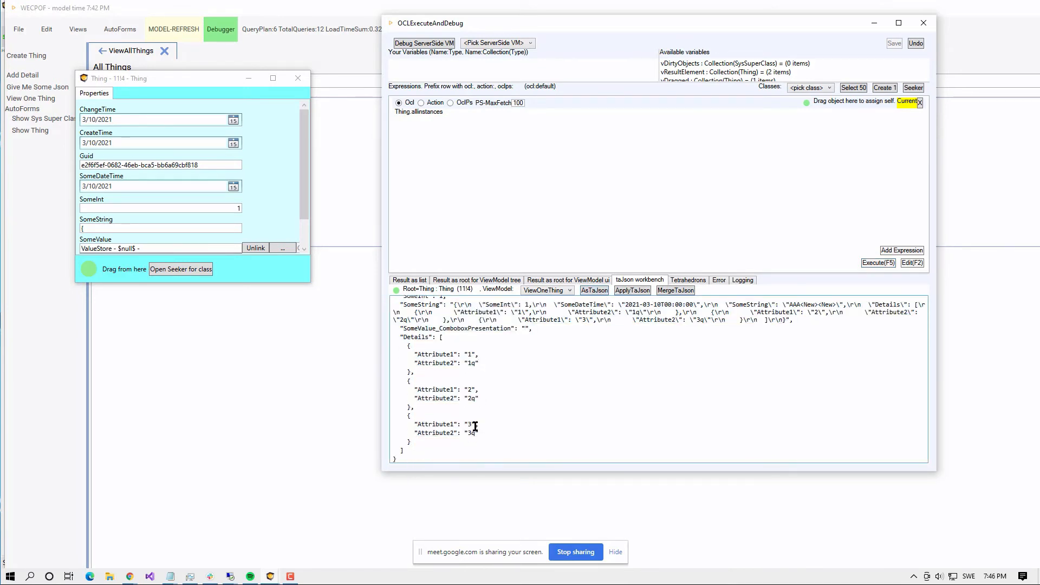
scroll(475, 430, "up", 1)
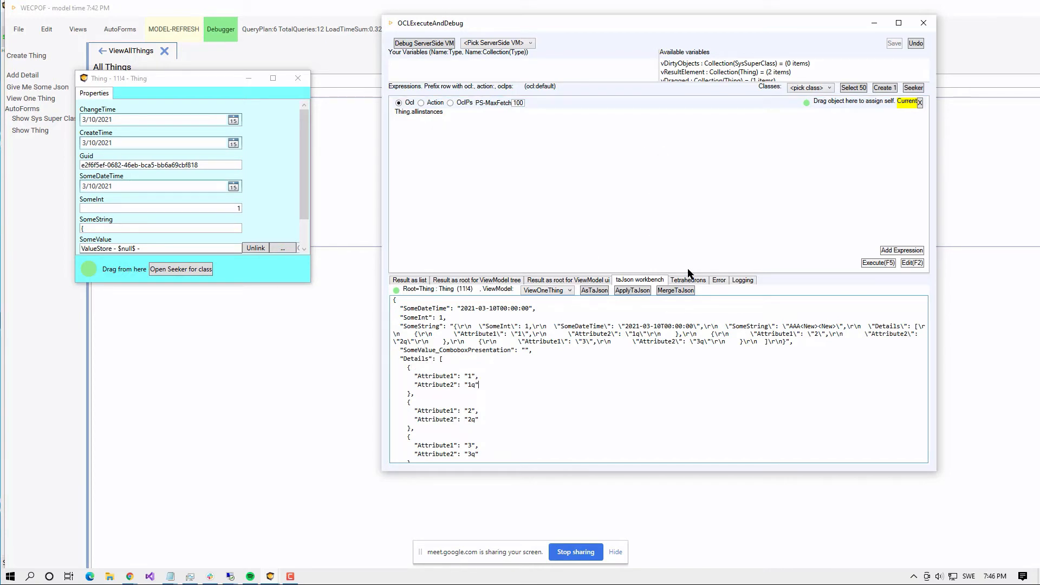
- Enlarge the JSON output area and open the ViewOneThing view model in the ViewModel Editor
left_click_drag(687, 275, 683, 247)
key("alt+Tab")
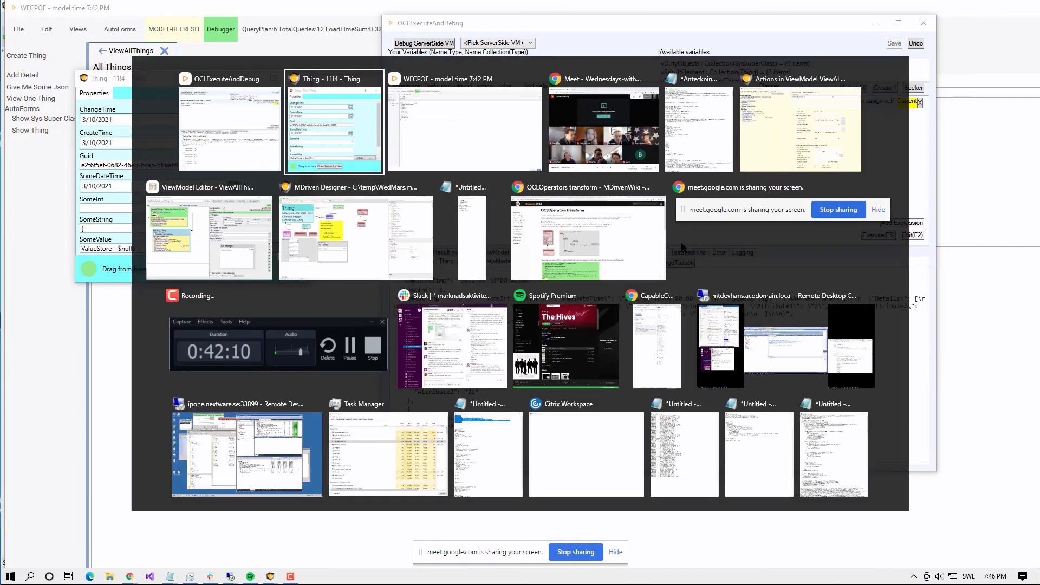
key("alt+Tab")
key("alt+Tab")
key("alt+Tab")
key("alt+Tab")
key("alt+Tab")
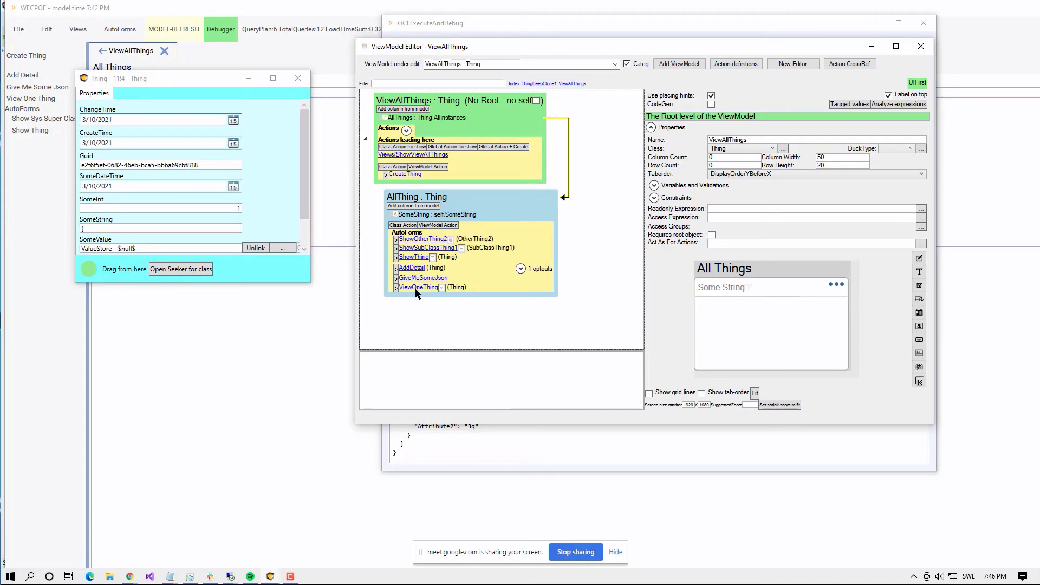
left_click(443, 290)
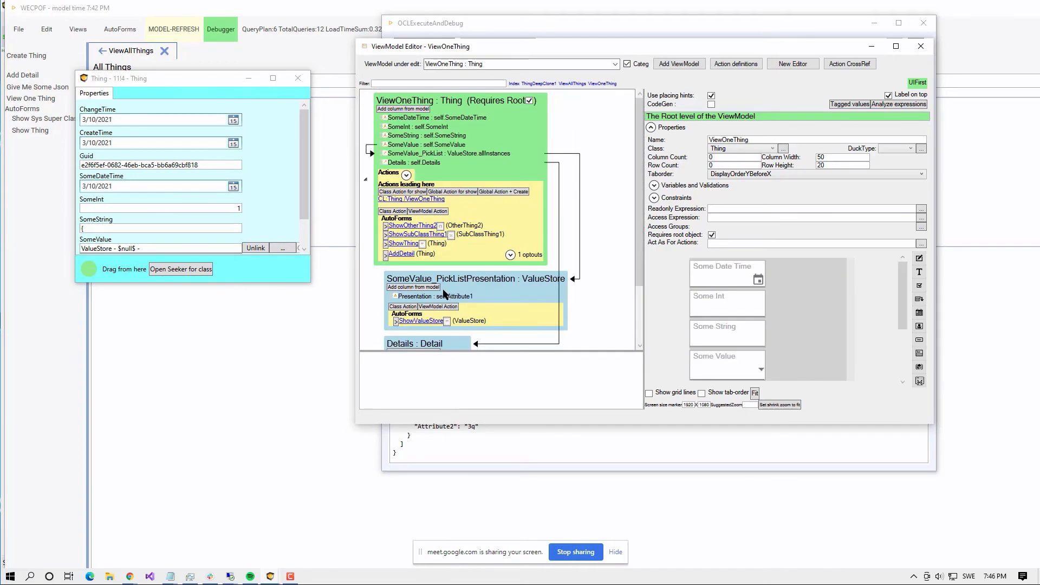
- Examine the Attribute1 and Attribute2 columns in the nested Details class of ViewOneThing
scroll(467, 304, "down", 2)
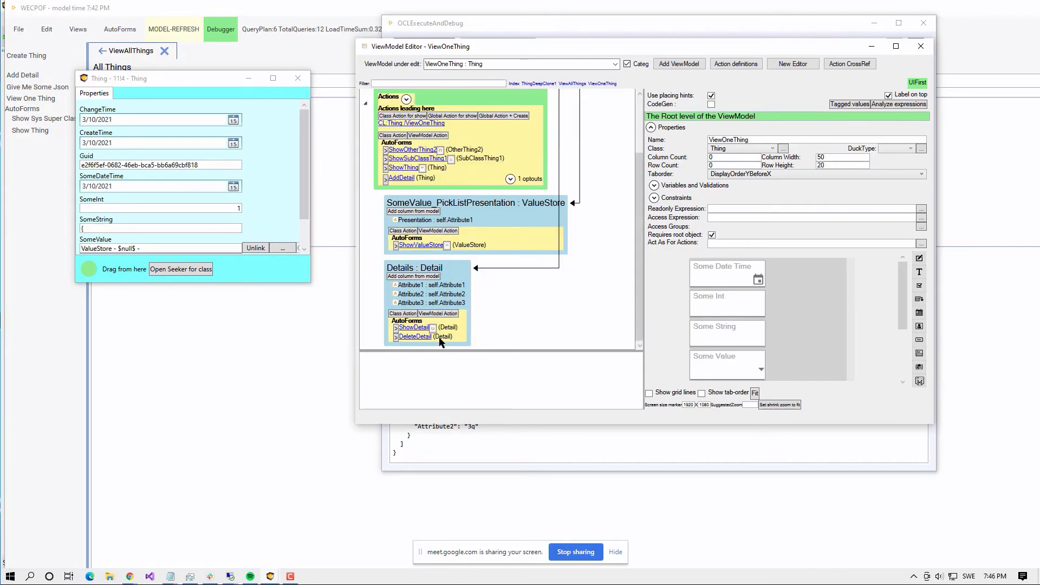
left_click(420, 286)
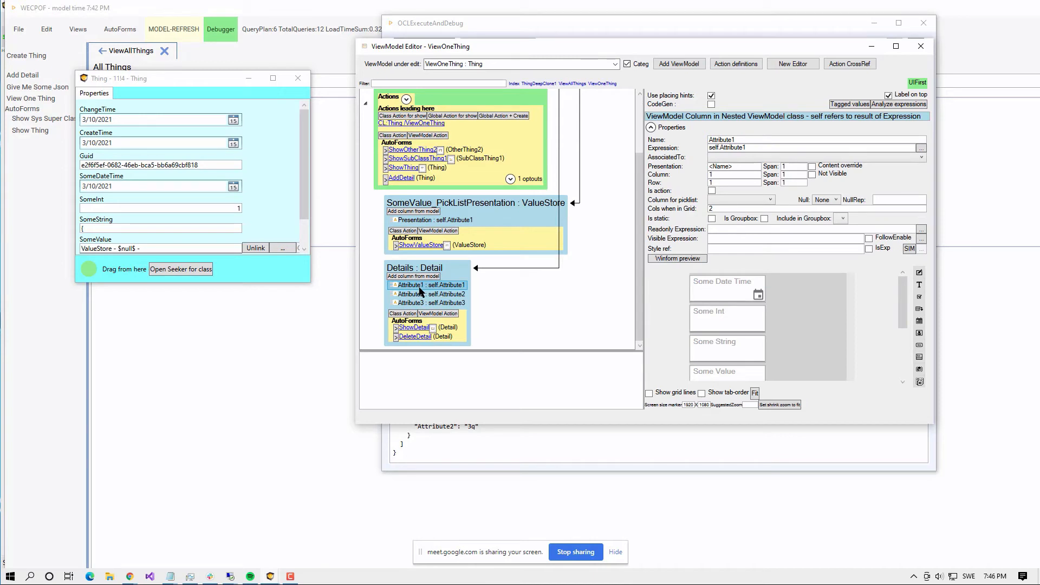
left_click(421, 303)
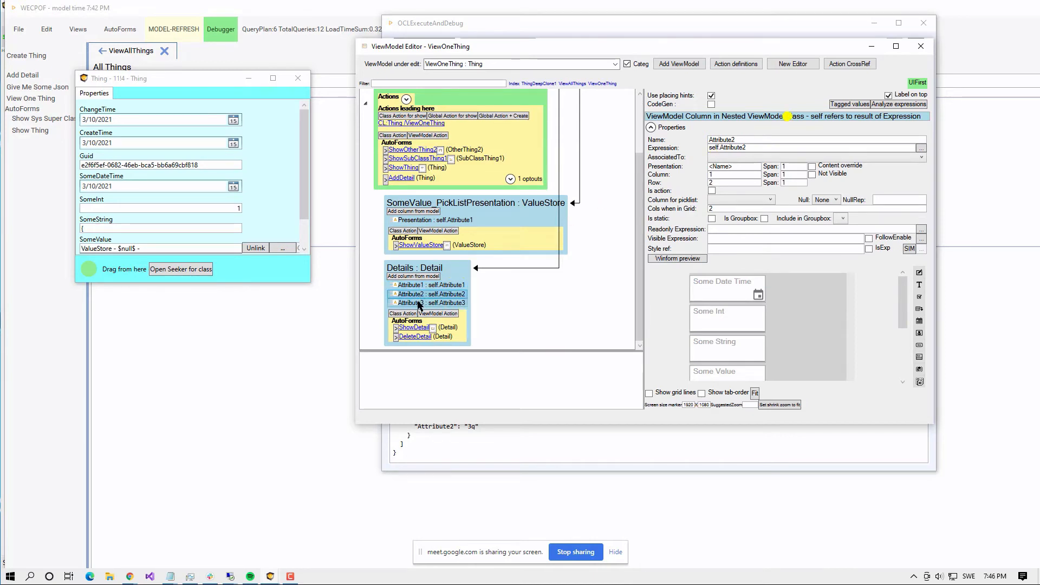
left_click(416, 285)
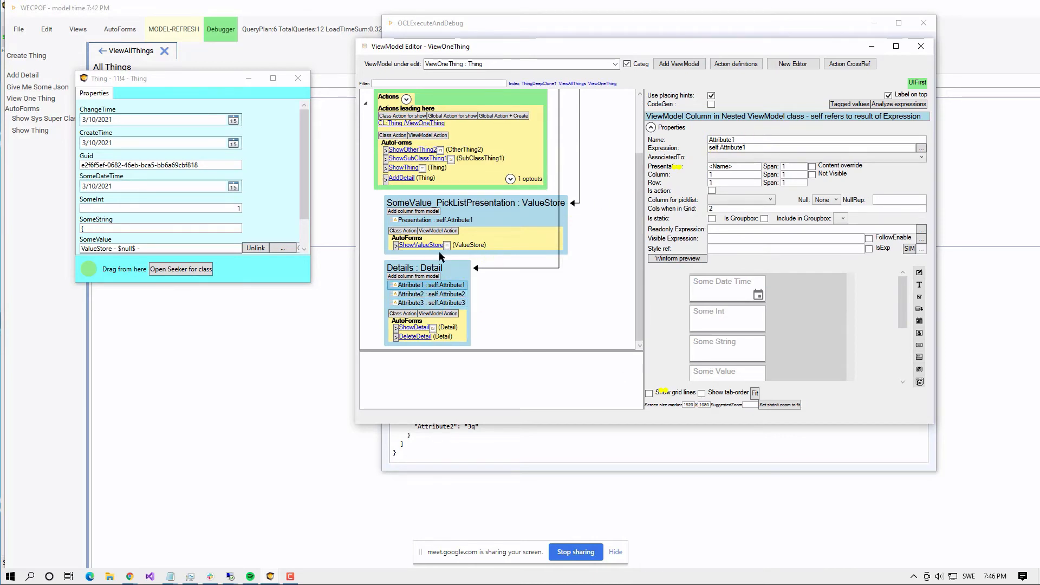
- Move the ViewModel Editor aside and place the Thing object window beside the debugger, enlarged to show all its properties
left_click_drag(432, 50, 67, 73)
left_click(586, 269)
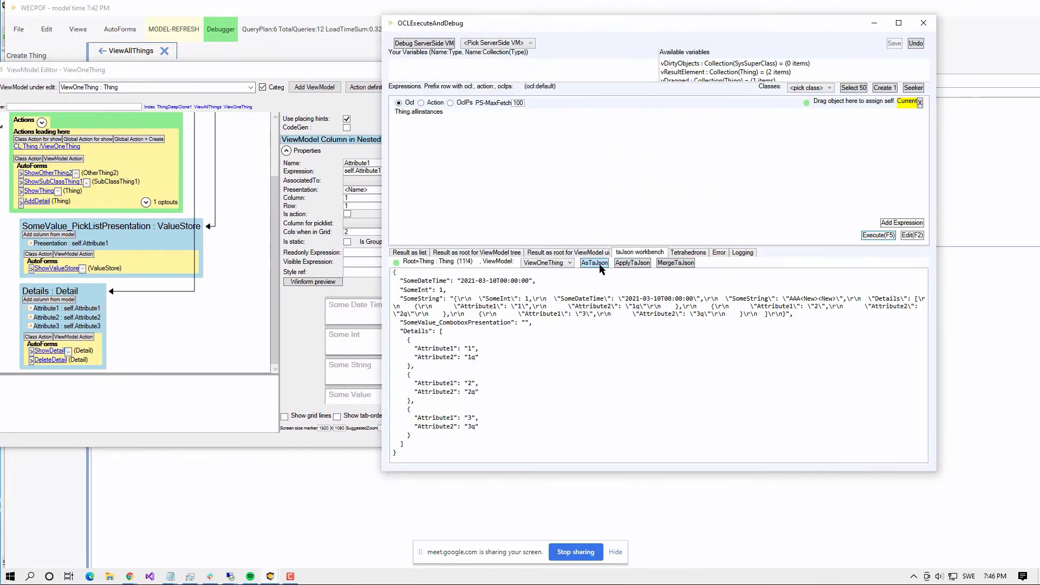
left_click(471, 299)
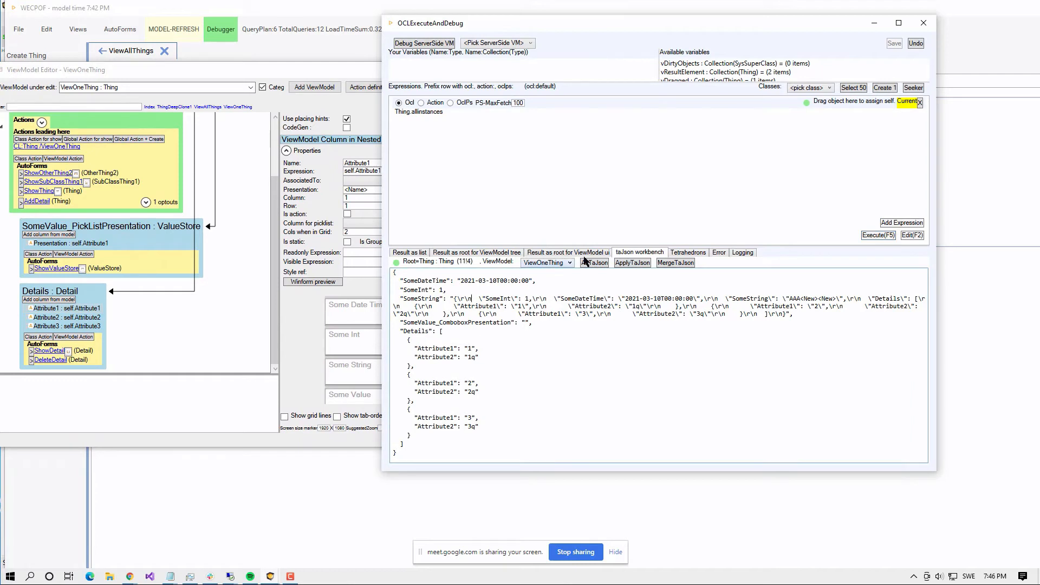
left_click(637, 264)
key("alt+Tab")
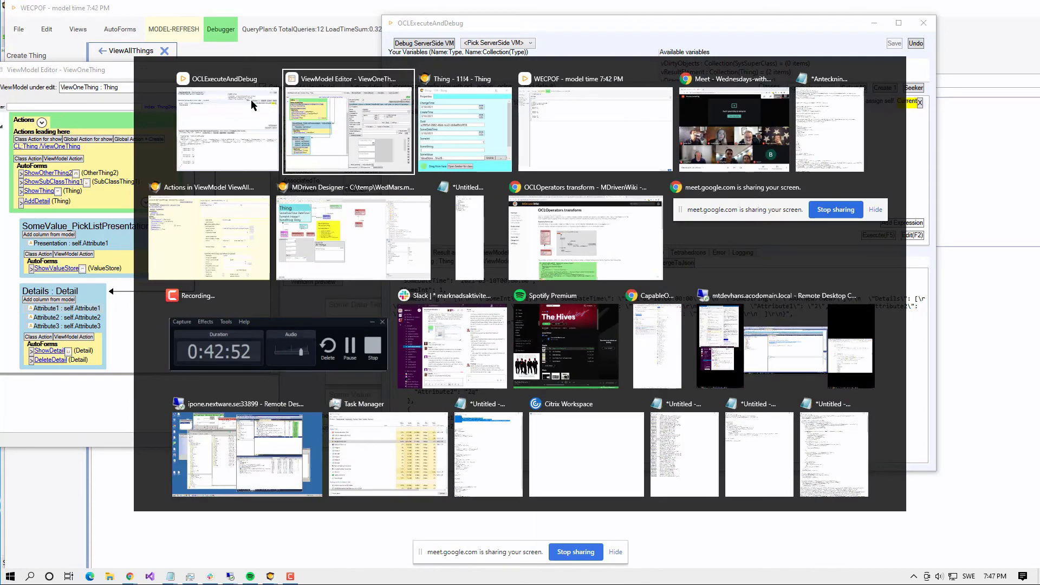
key("alt+Tab")
left_click_drag(209, 79, 228, 47)
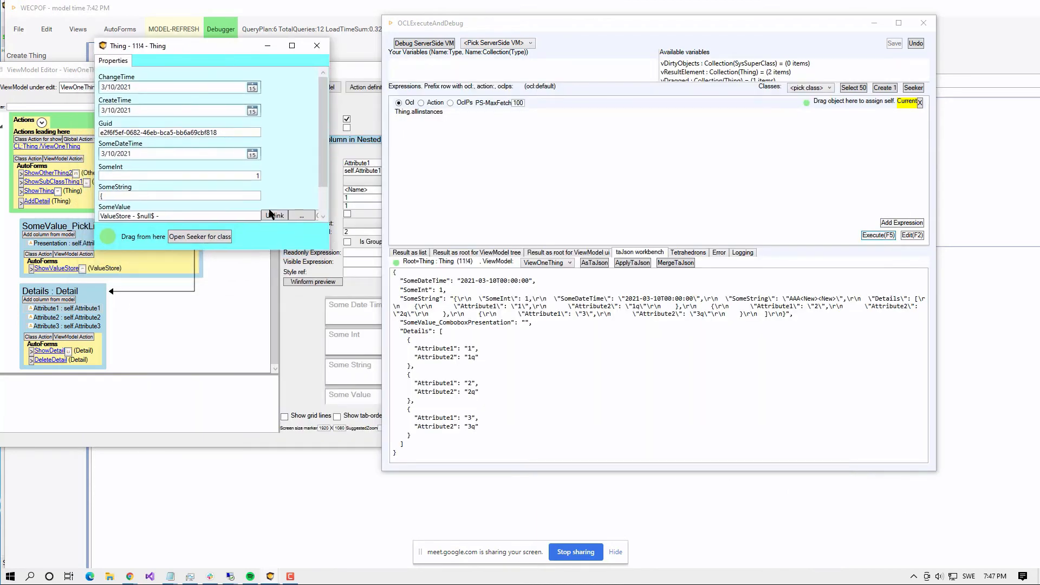
left_click_drag(322, 248, 363, 388)
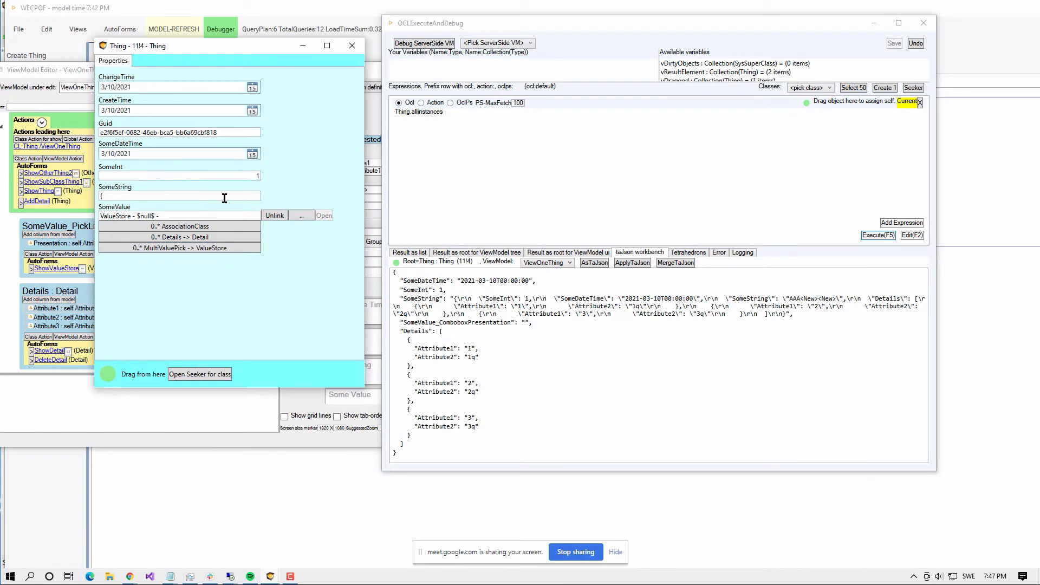
- Set SomeInt to 3 in the workbench JSON, apply the JSON to the Thing and check its SomeInt value
left_click(248, 177)
double_click(442, 290)
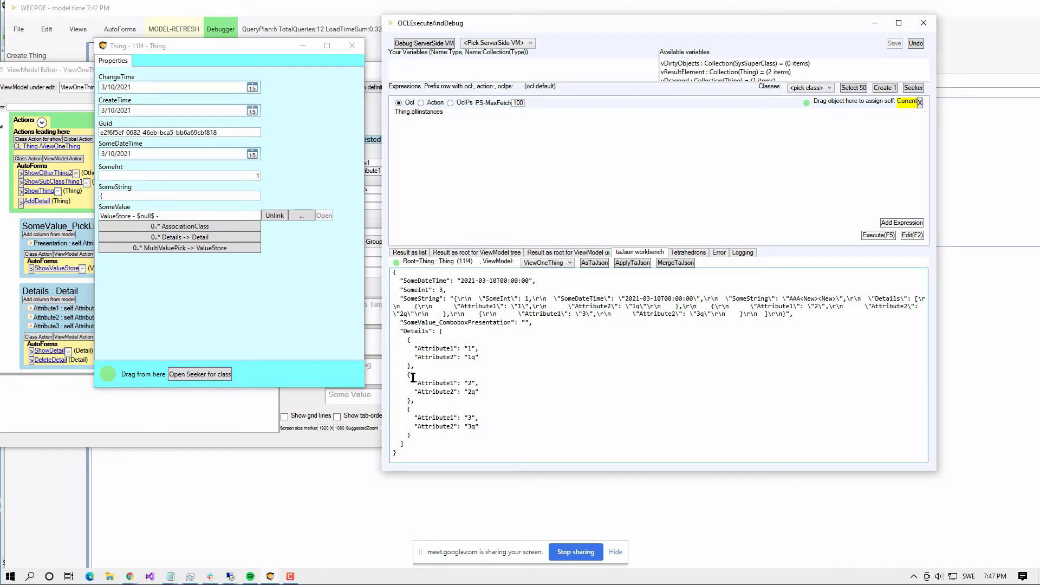
left_click(640, 264)
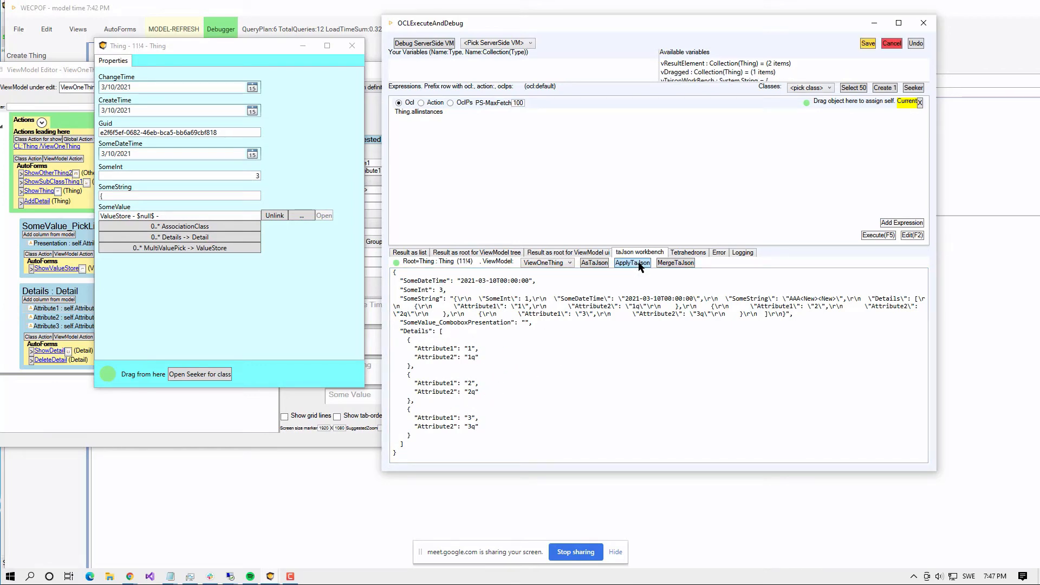
left_click(236, 176)
double_click(236, 175)
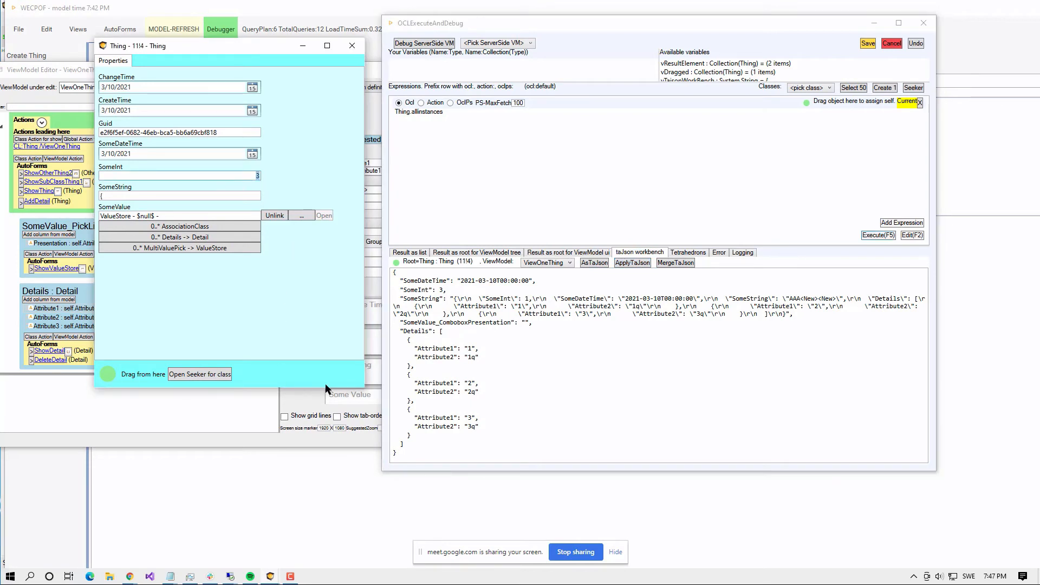
- Replace the SomeString value in the JSON with "dsjksdsfd", apply it to the Thing and check its SomeString
left_click(454, 299)
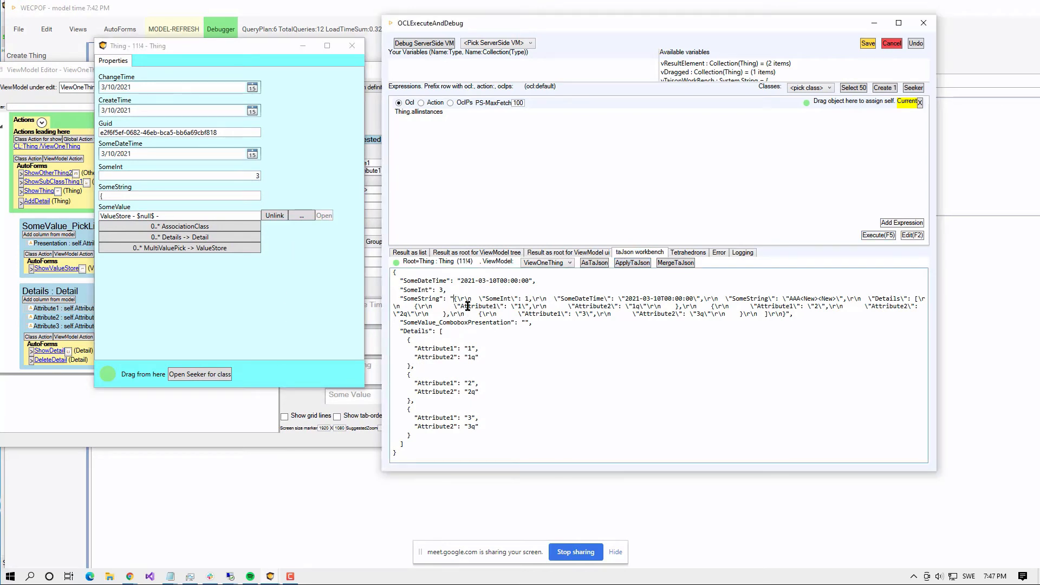
left_click_drag(468, 306, 587, 325)
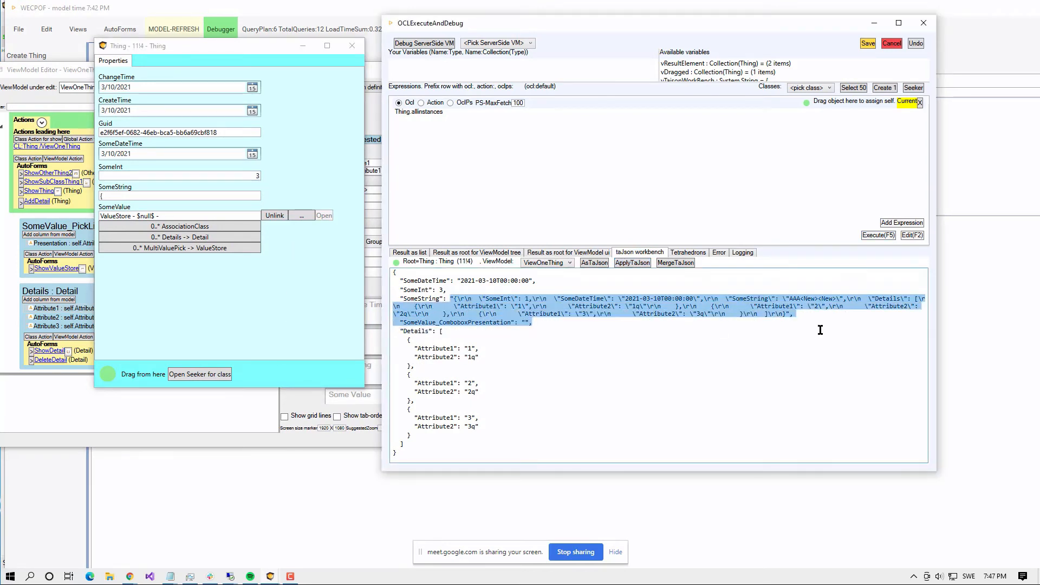
left_click_drag(820, 330, 782, 315)
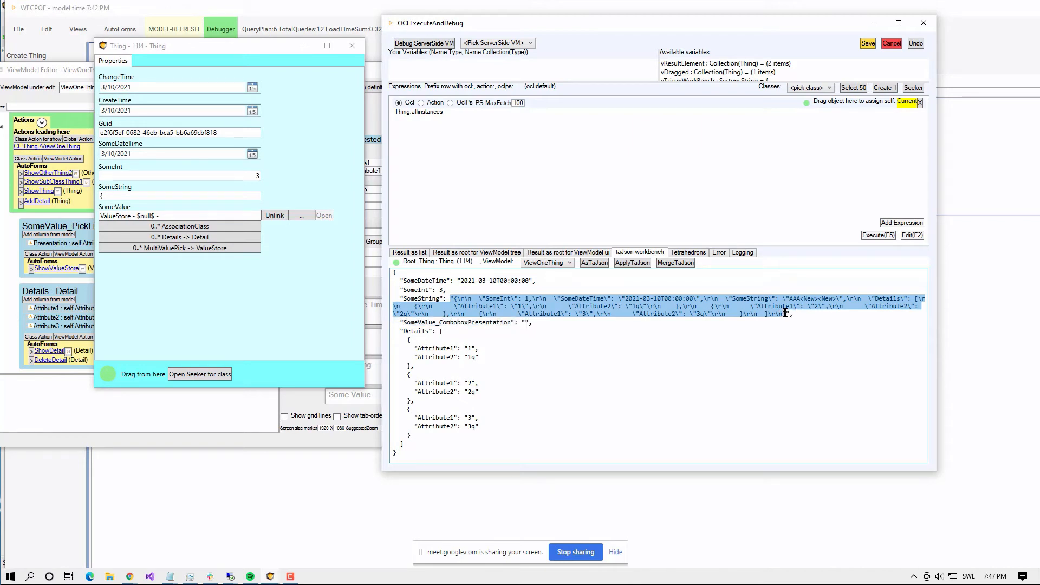
type("dsjksdsfd")
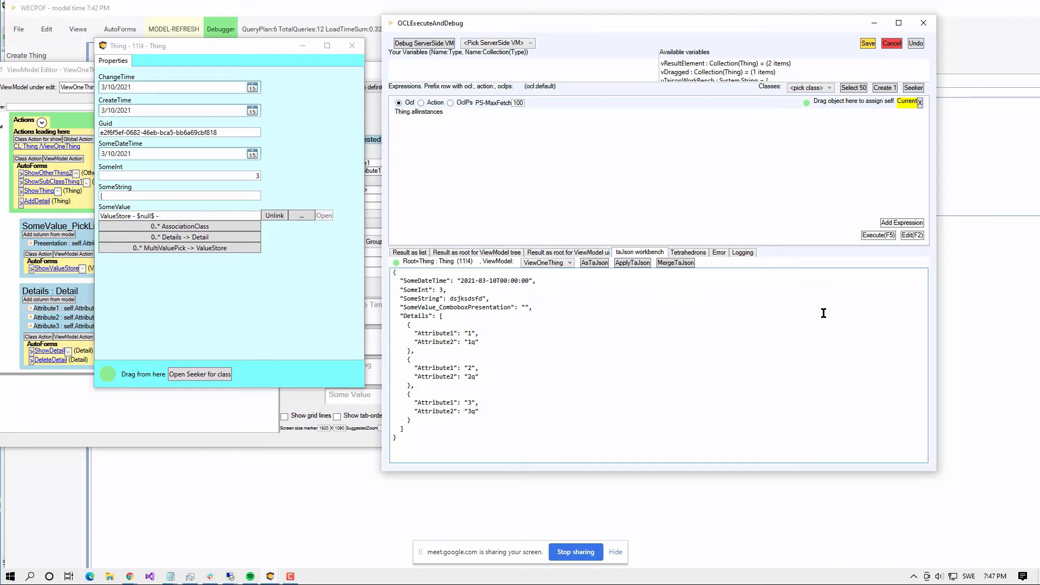
type("\"")
left_click(632, 264)
left_click_drag(127, 196, 98, 198)
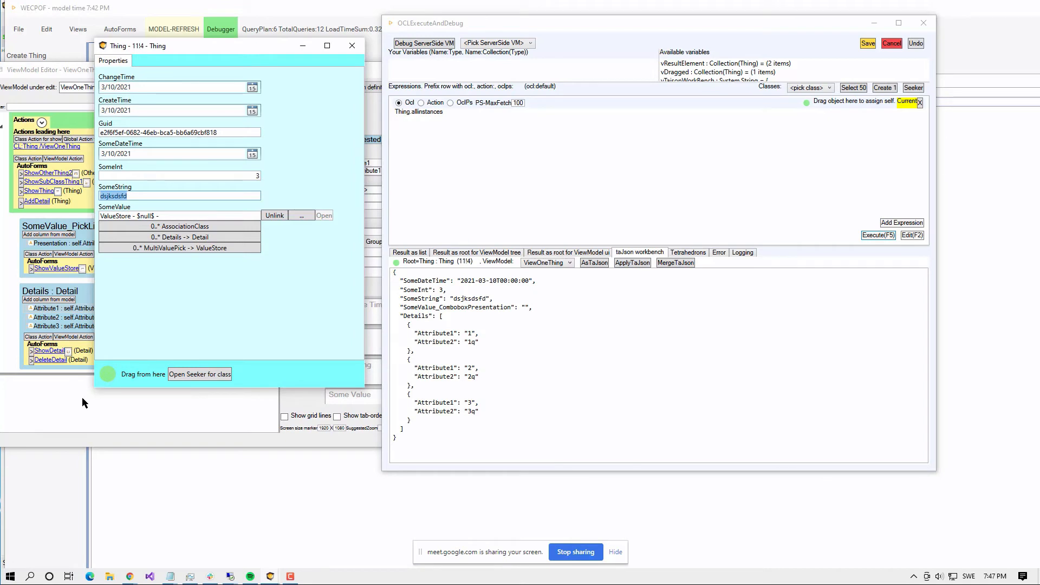
- Duplicate the first Details entry twice in the workbench JSON
left_click(415, 401)
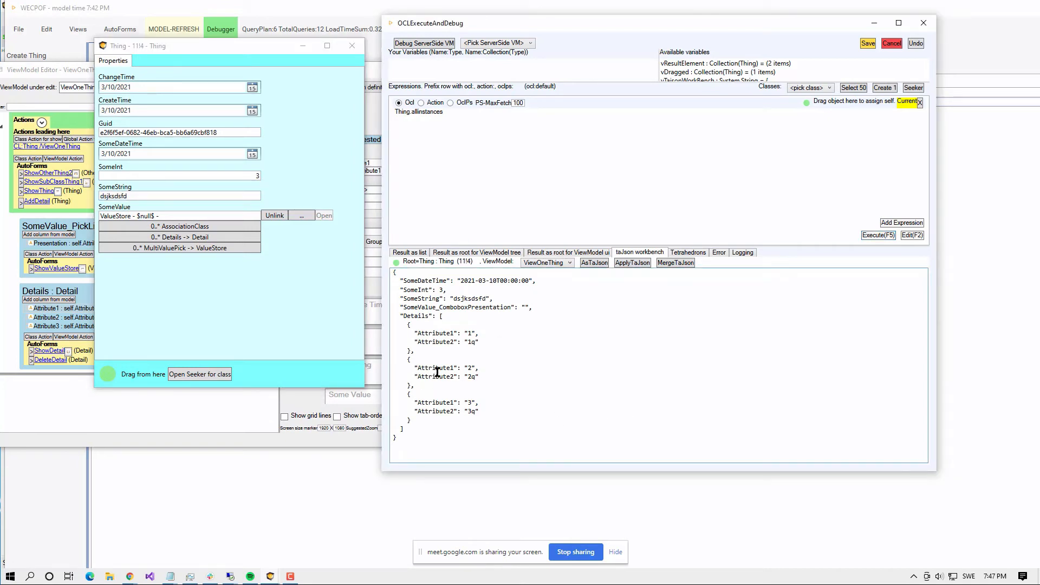
left_click(539, 356)
key("shift+Down")
key("shift+Down")
key("shift+Down")
key("shift+Down")
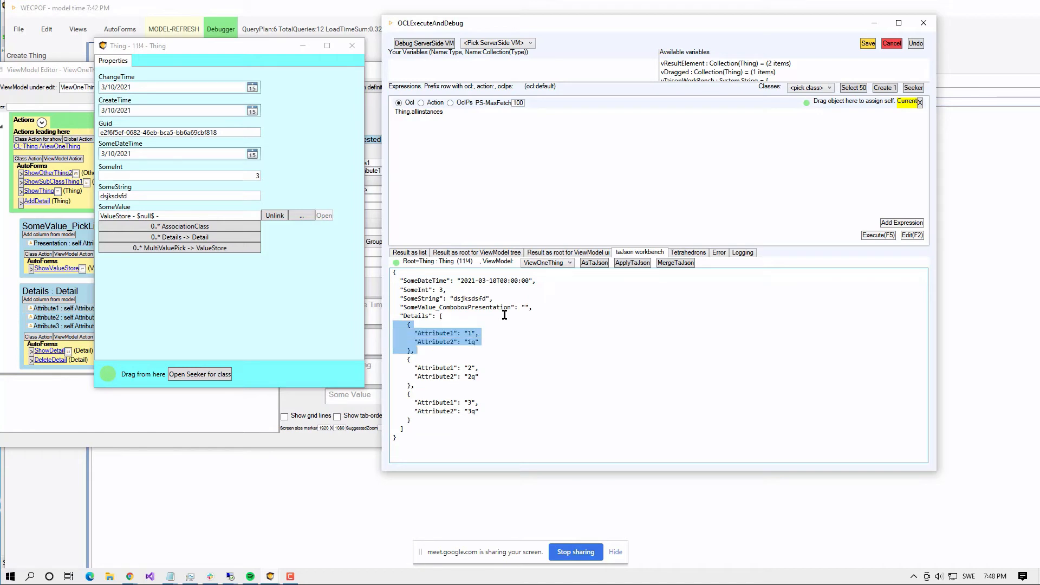
key("ctrl+c")
key("Right")
key("ctrl+v")
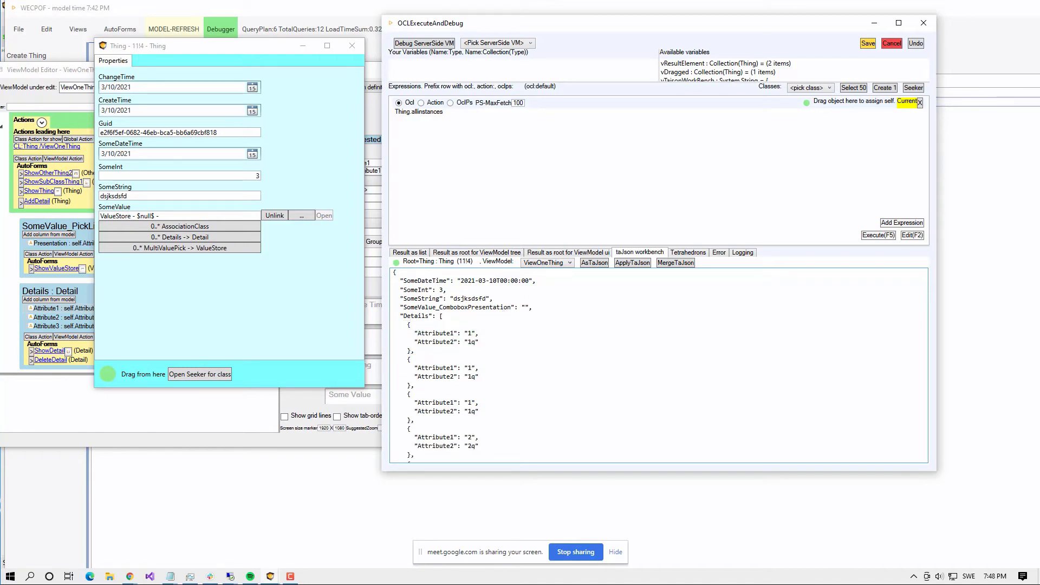
scroll(519, 391, "down", 2)
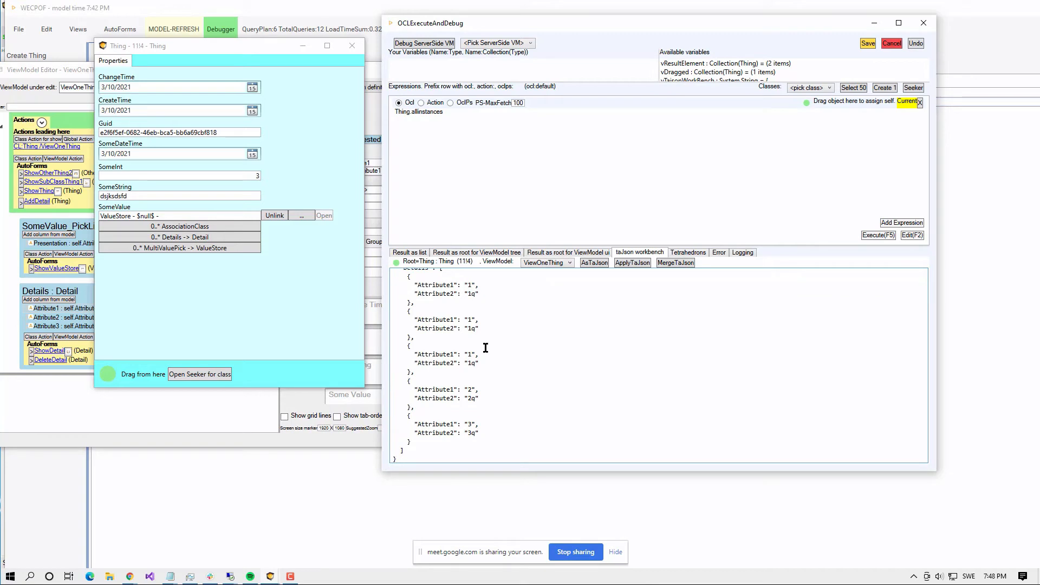
- Show the Thing's Details list and try applying the JSON with the two identical copies of the first entry
left_click(173, 238)
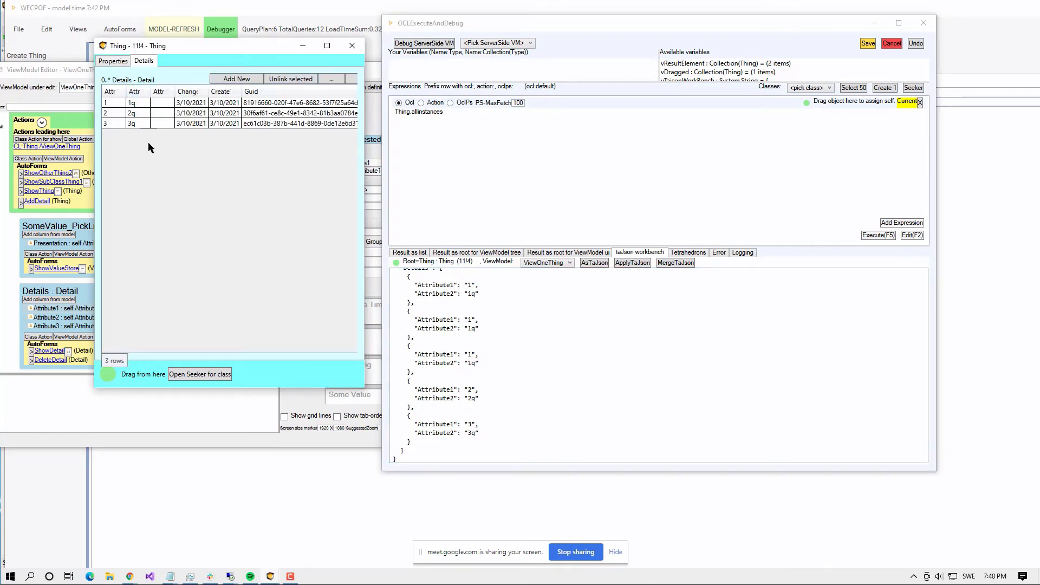
left_click(633, 264)
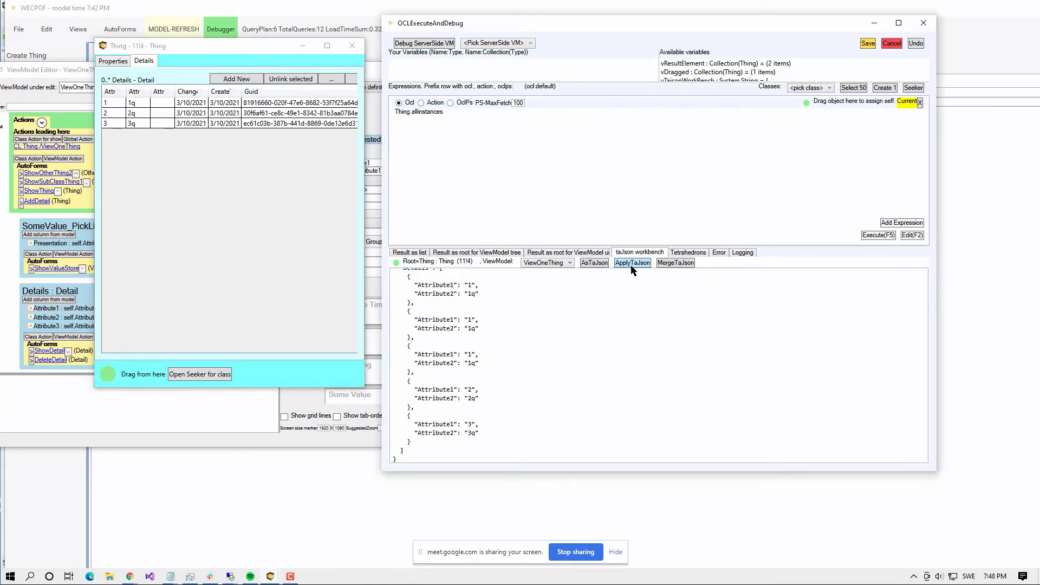
left_click(586, 363)
scroll(464, 406, "up", 2)
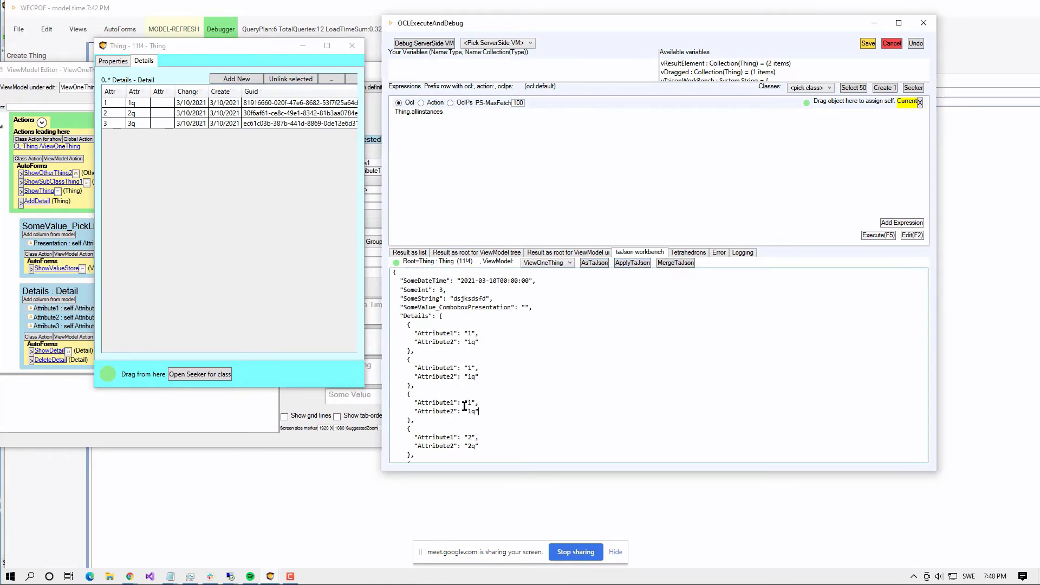
left_click(438, 299)
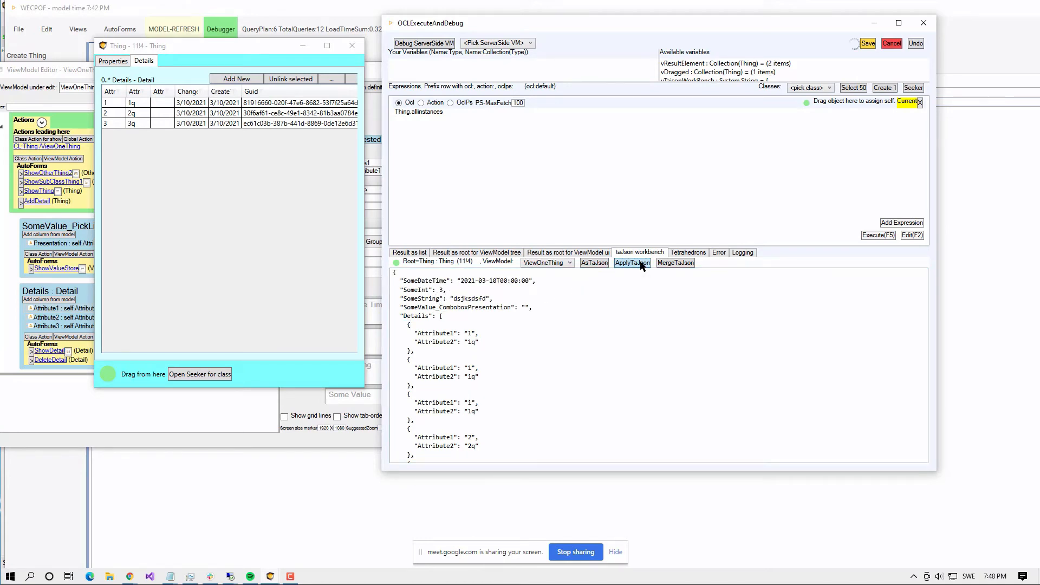
left_click(553, 309)
scroll(505, 350, "down", 1)
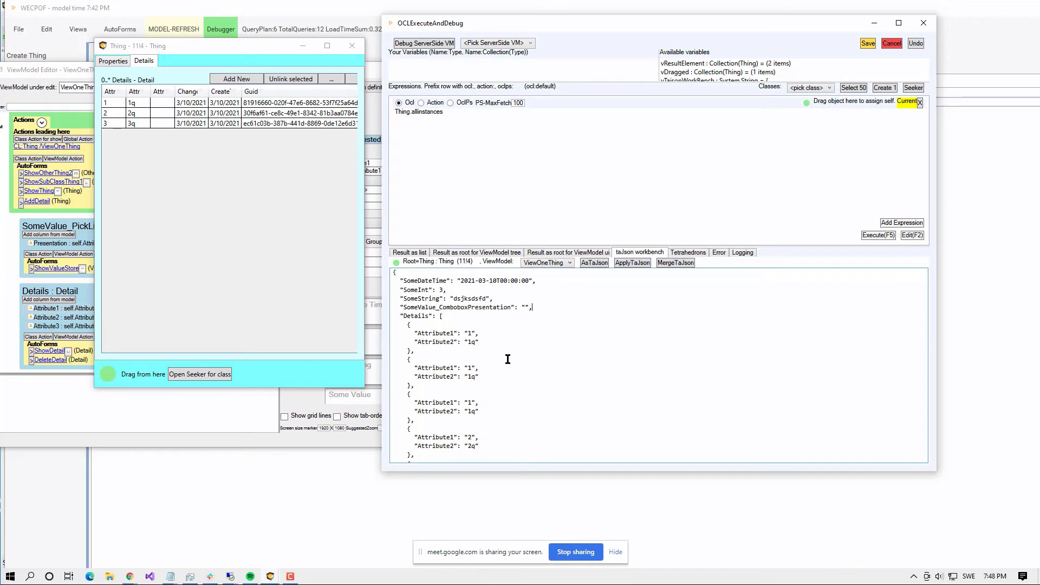
- Set Attribute1 of the two duplicated Details entries to 1x and 1f, and apply the JSON to the Thing
scroll(505, 334, "up", 1)
left_click(495, 303)
left_click_drag(429, 335, 471, 332)
left_click(471, 367)
type("x")
left_click(471, 403)
type("f")
scroll(500, 409, "down", 2)
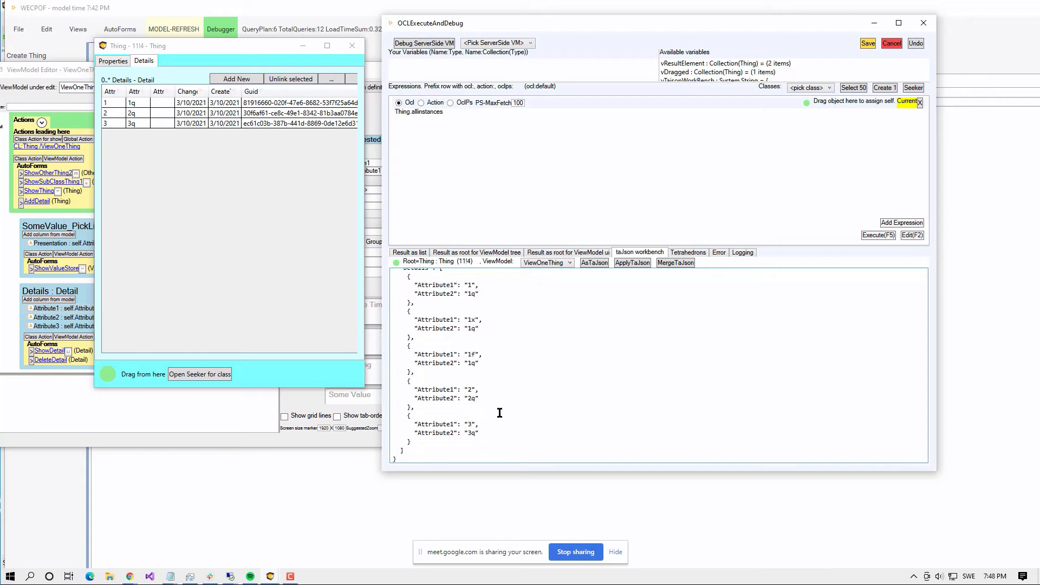
scroll(499, 413, "up", 2)
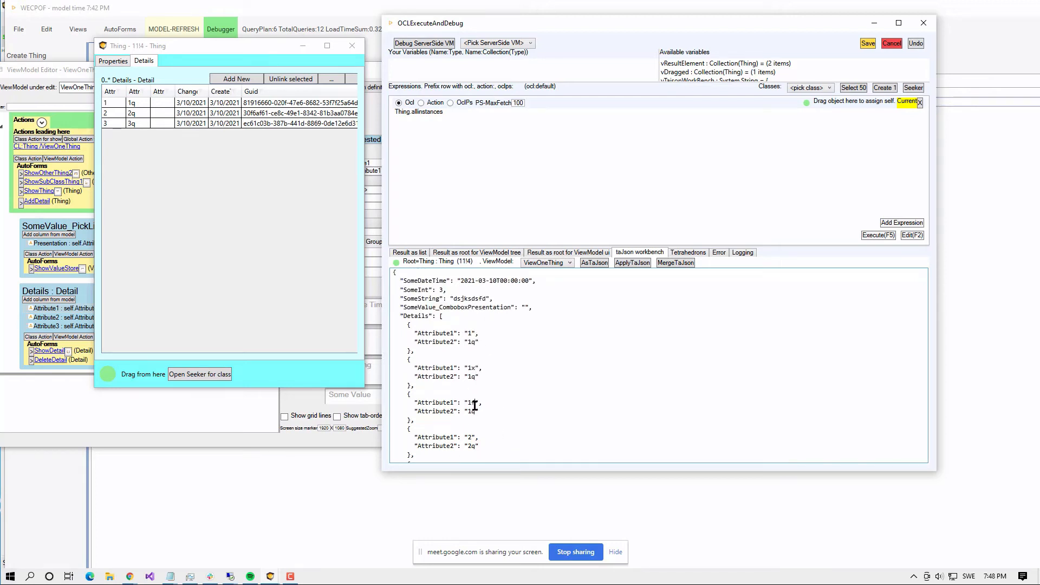
left_click(641, 264)
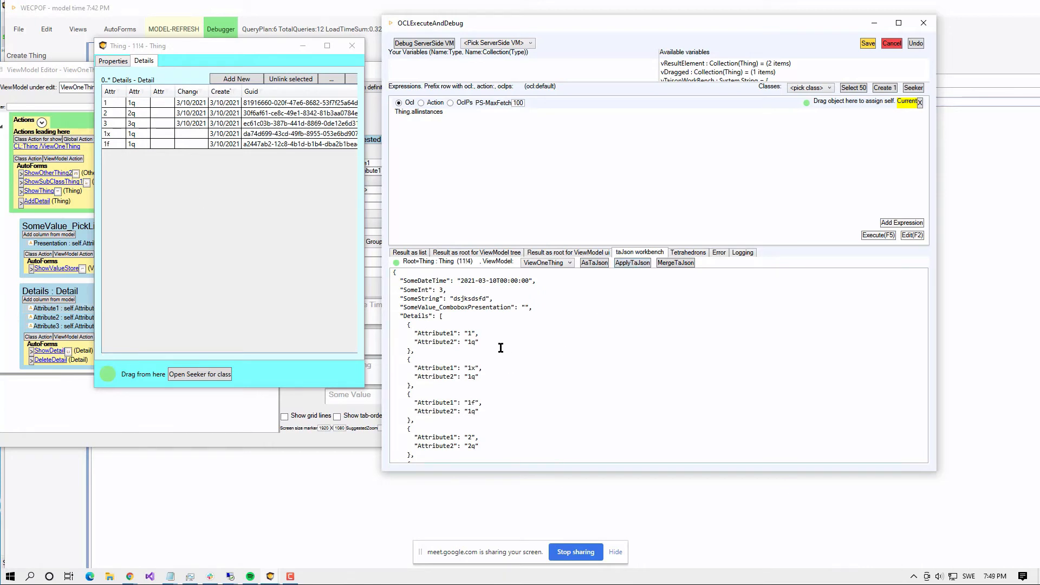
- Remove the 1x and 1f entries from the JSON's Details, apply it to the Thing and accept deleting the details
left_click(479, 327)
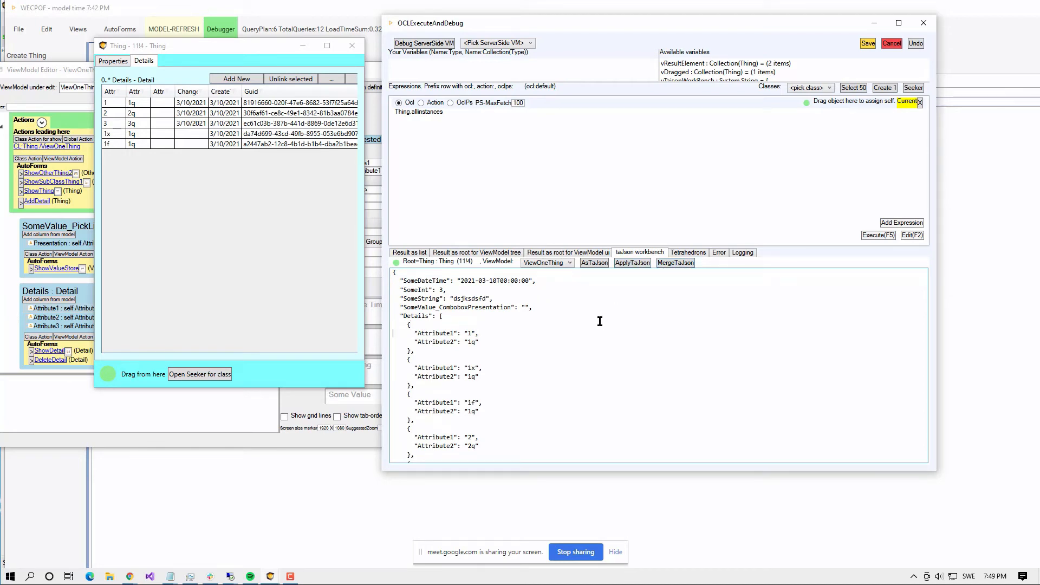
key("shift+Down")
key("shift+Down")
key("shift+Down")
key("shift+Down")
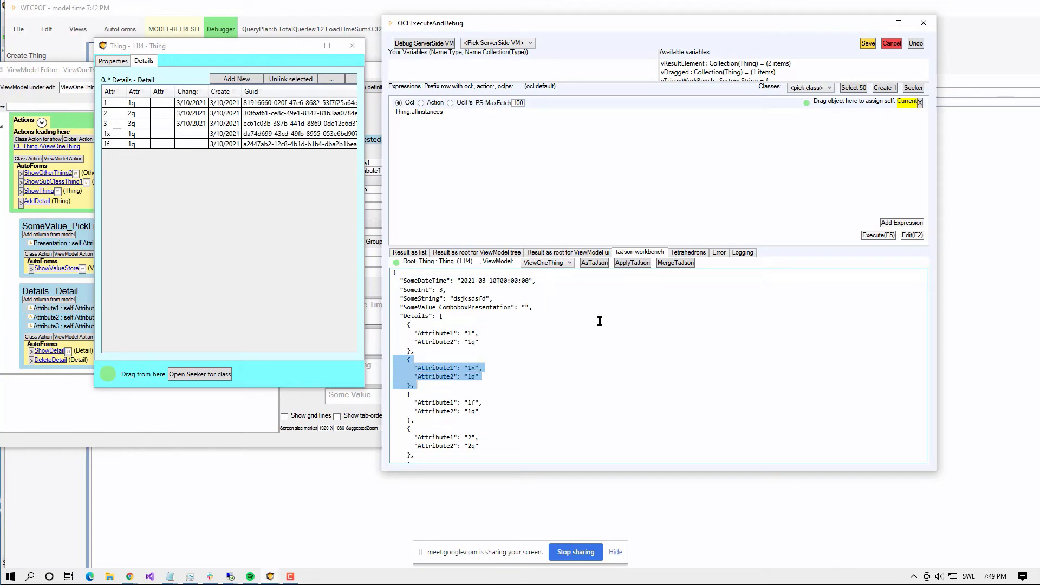
key("shift+Down")
key("shift+Down")
key("shift+Down")
key("shift+Down")
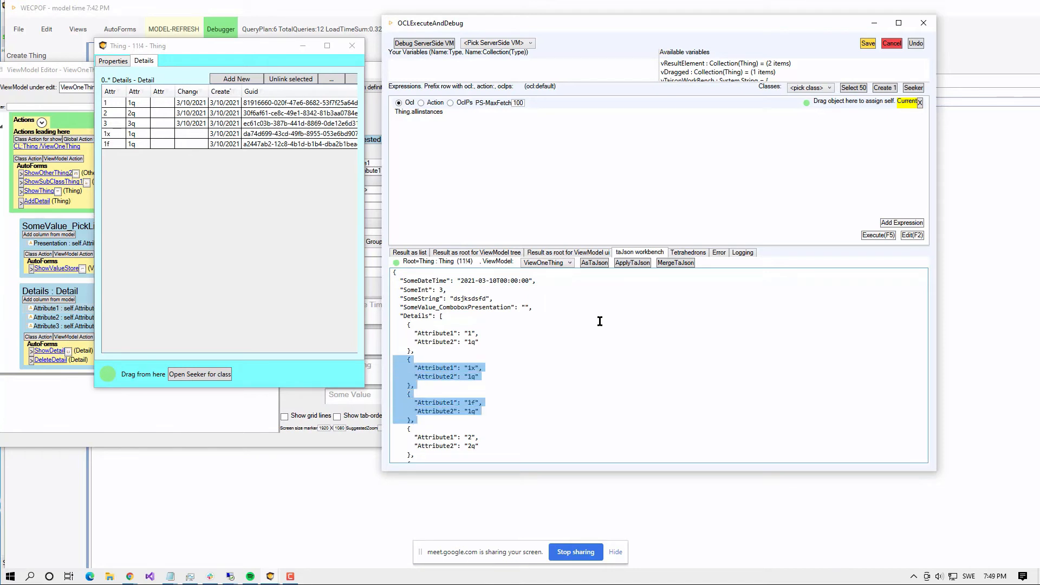
key("Delete")
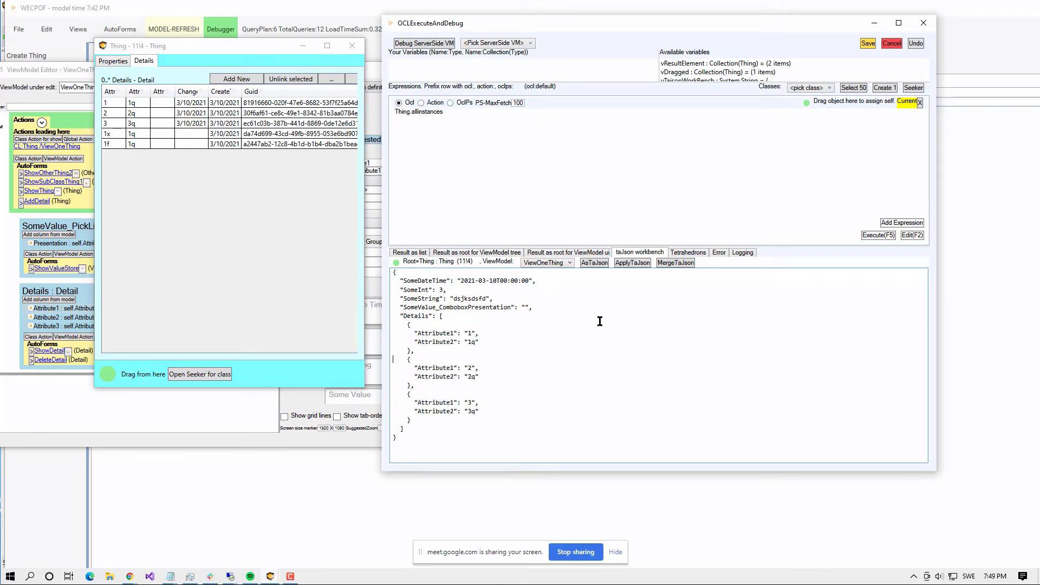
left_click(645, 265)
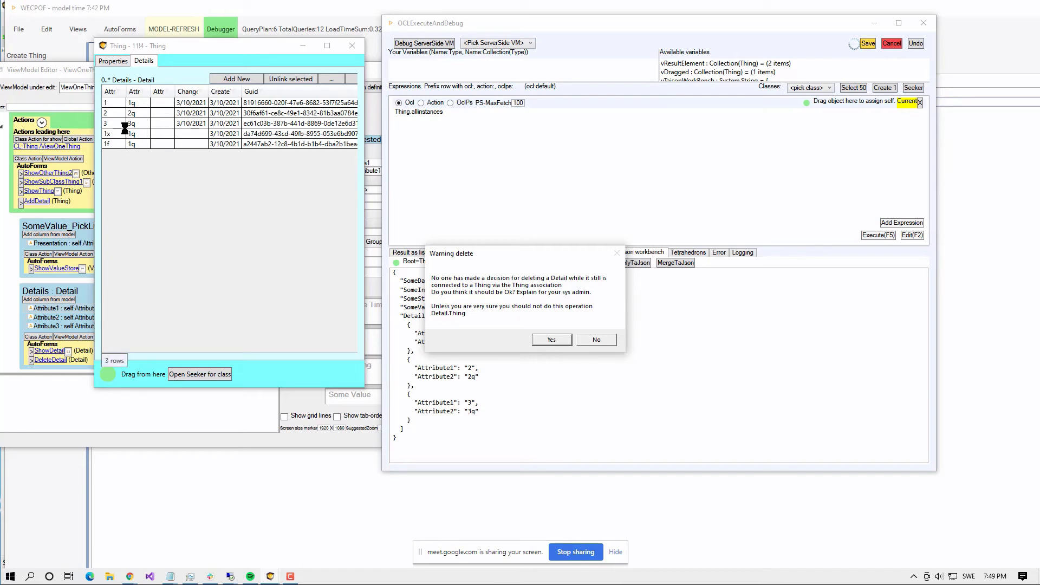
left_click(553, 339)
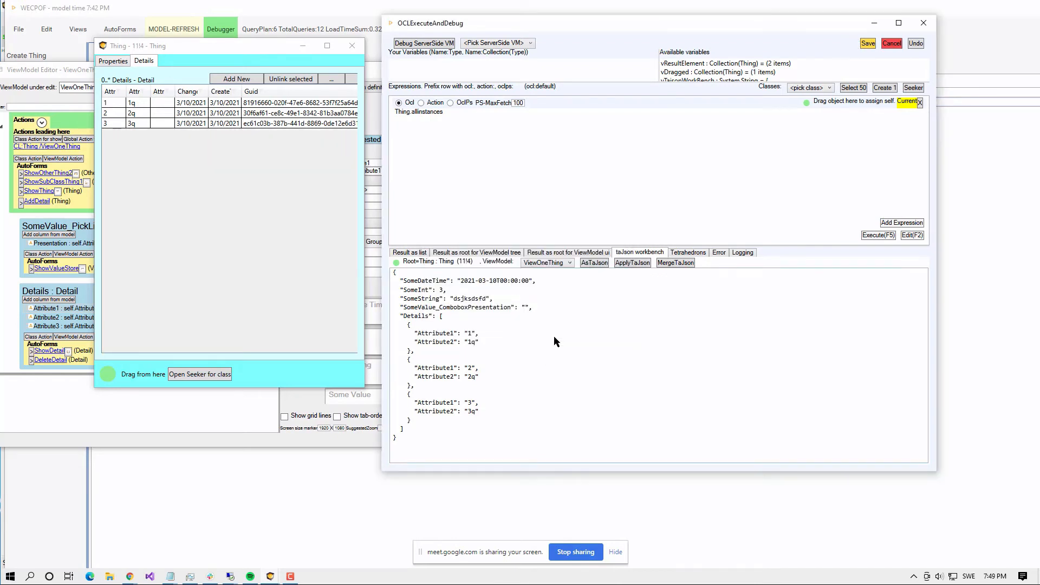
- Restore the 1x and 1f entries after the first Details entry in the JSON and reapply it to the Thing
left_click(441, 351)
key("ctrl+v")
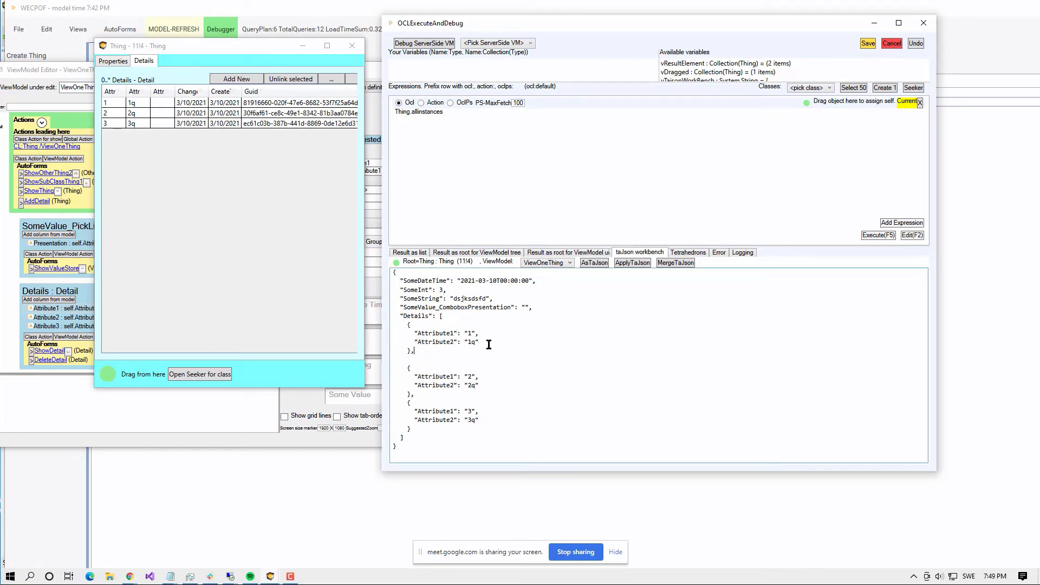
key("BackSpace")
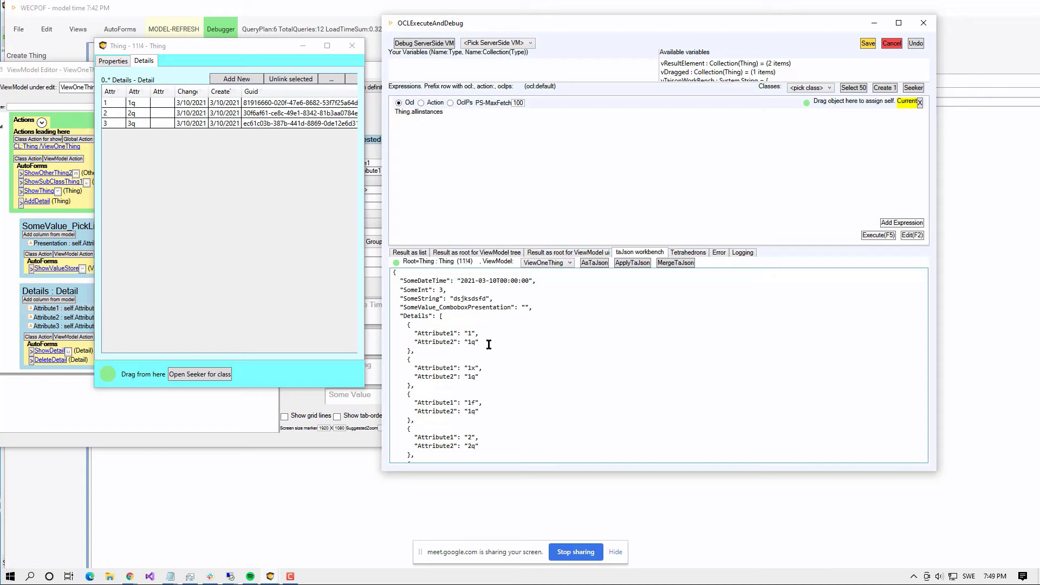
left_click(633, 266)
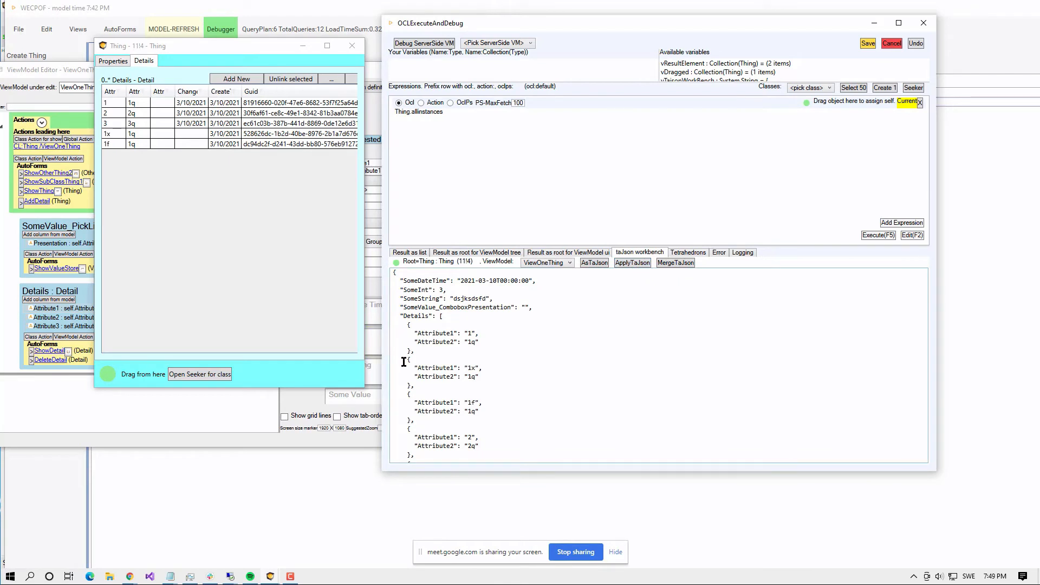
- Cut the 1x and 1f entries from the JSON's Details and merge the JSON into the Thing with MergeTaJson
left_click_drag(401, 358, 455, 420)
key("ctrl+c")
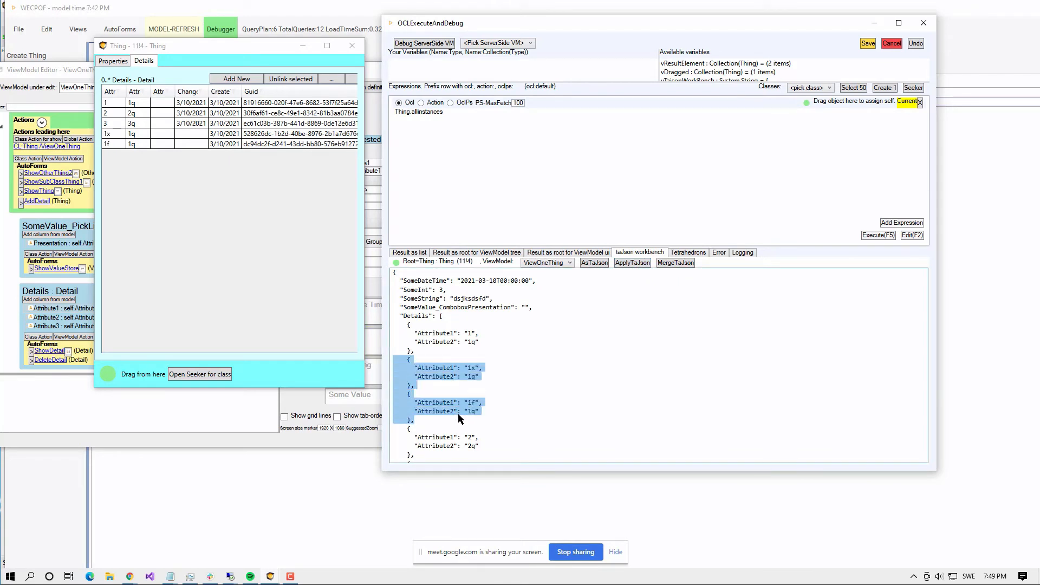
key("Delete")
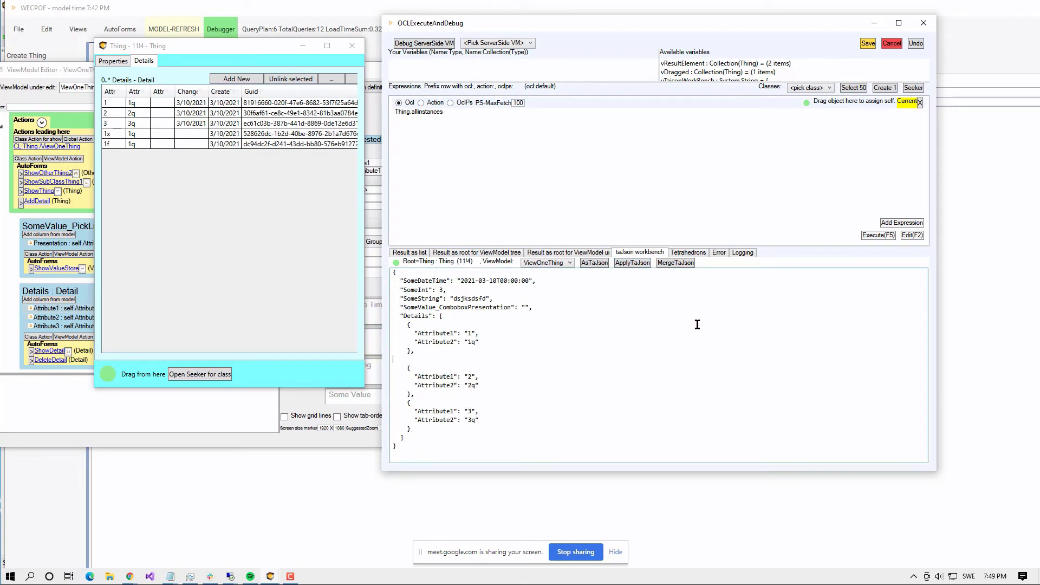
left_click(678, 264)
- Paste the cut 1x and 1f entries after the Details entry whose Attribute1 is 2
left_click(432, 393)
key("Return")
key("ctrl+v")
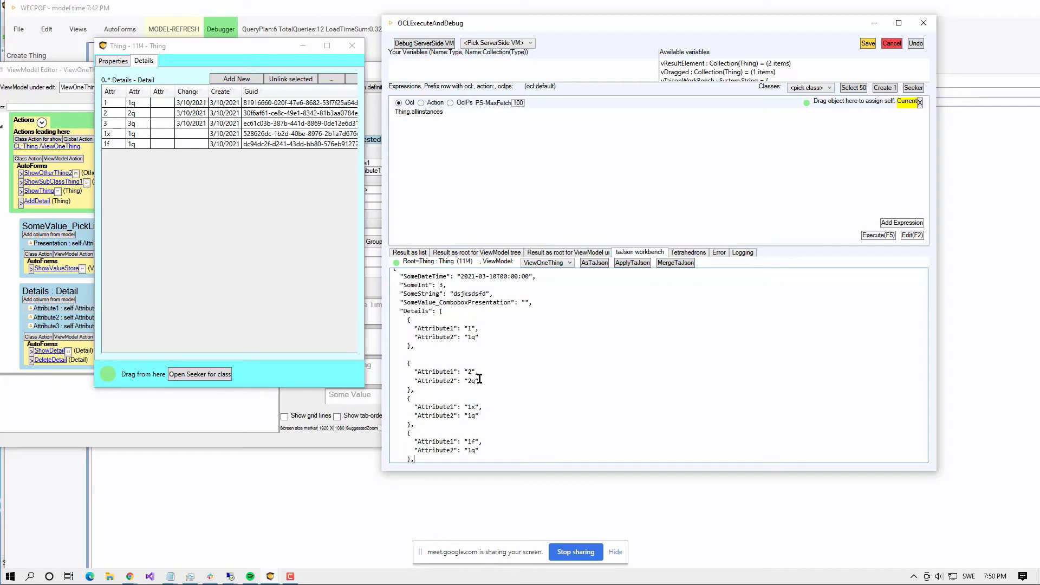
- Set Attribute1 of the two pasted Details entries to 1xd and 1ff, and merge the JSON into the Thing
key("Down")
key("Down")
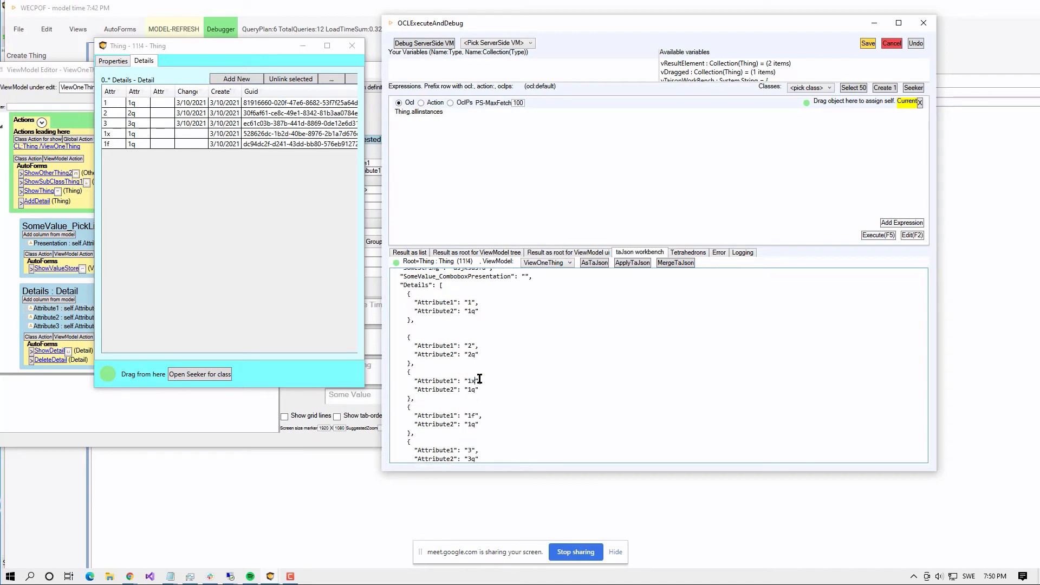
type("d")
key("Down")
type("f")
left_click(675, 263)
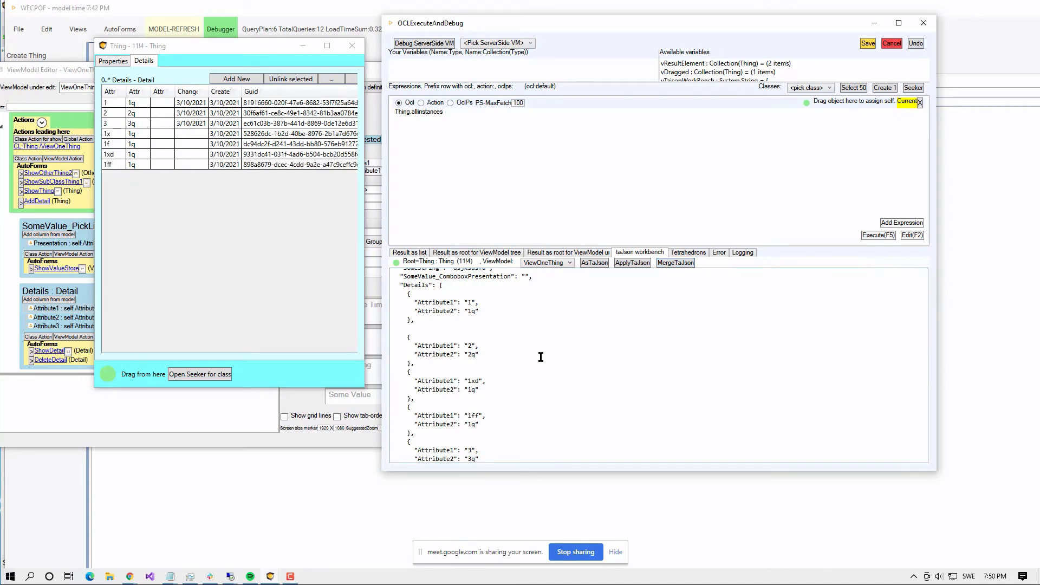
scroll(541, 358, "up", 2)
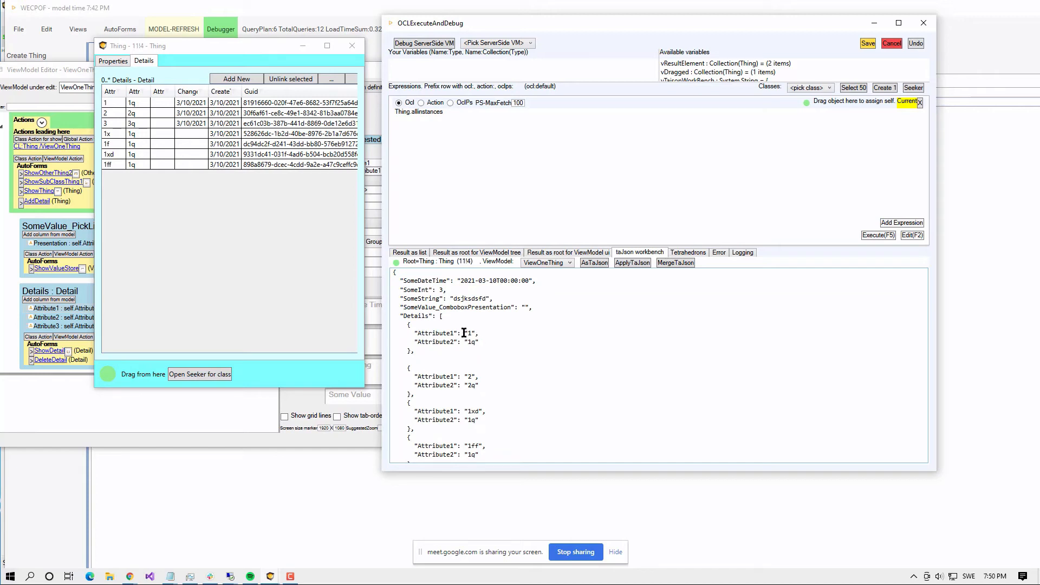
scroll(481, 370, "down", 2)
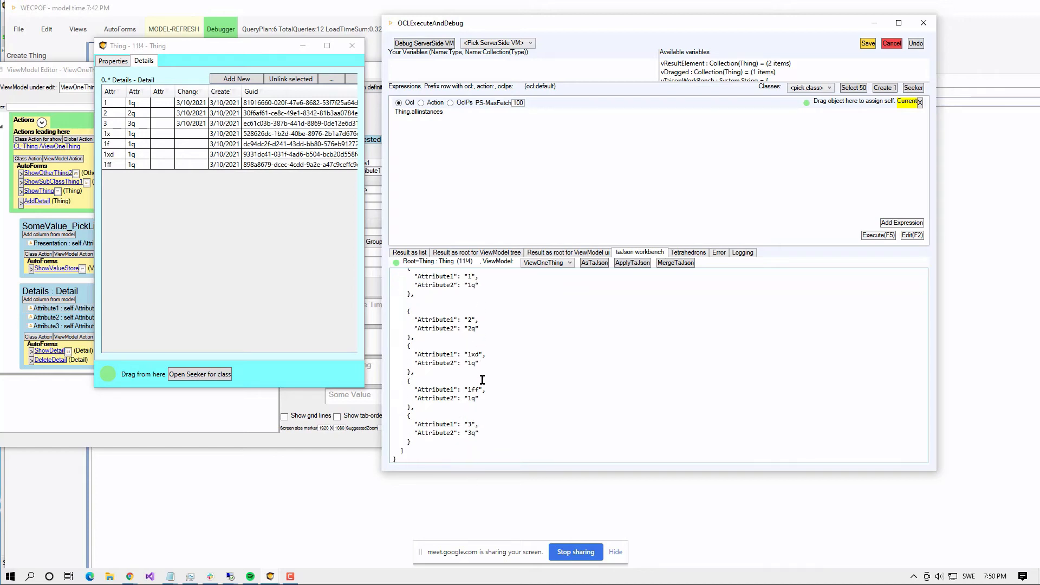
scroll(482, 380, "up", 2)
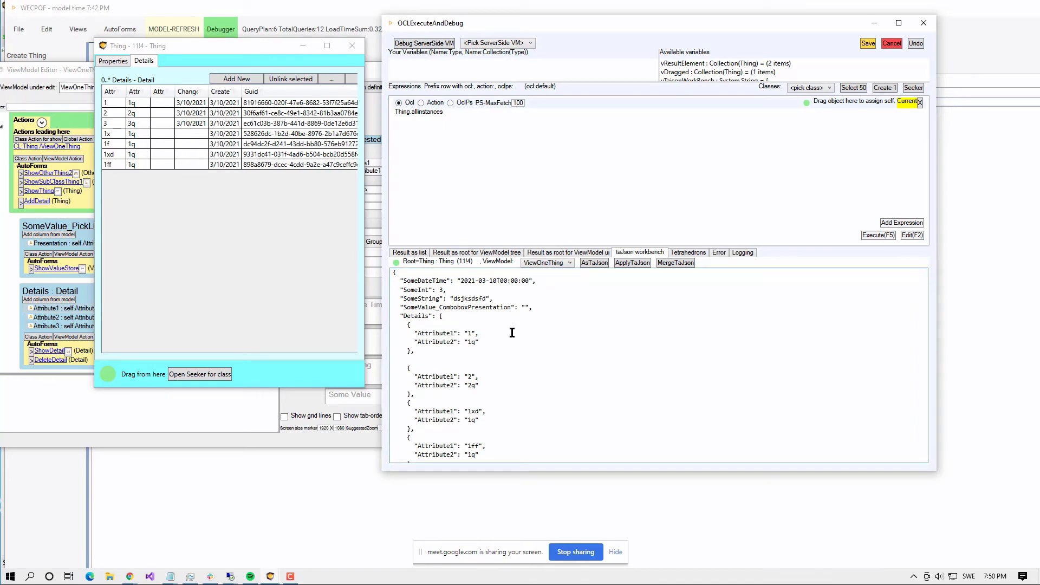
- Switch to the Notepad topic list and mark the tajson line with an x in front
key("alt+Tab")
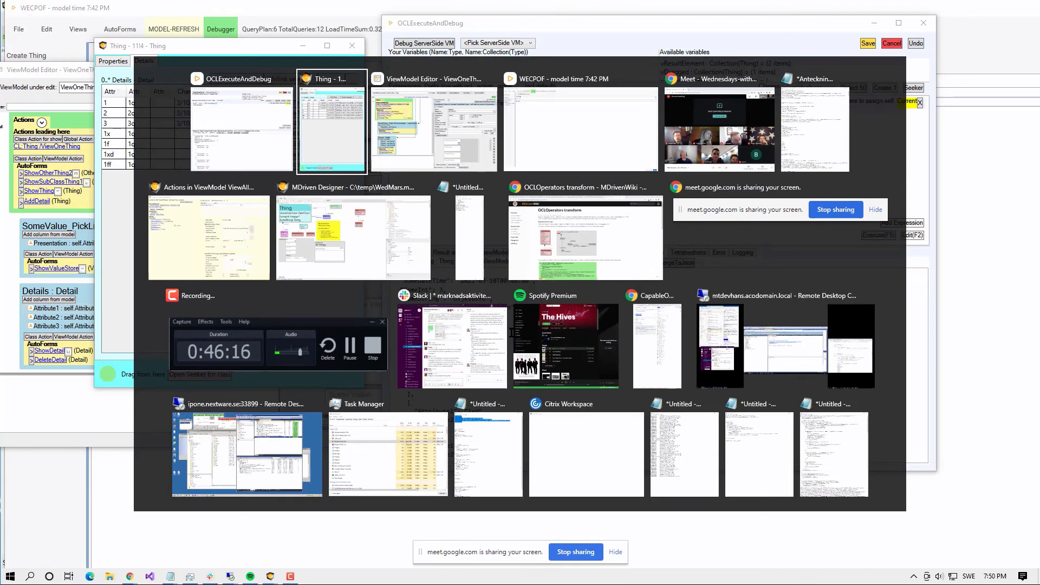
key("alt+Tab")
key("alt+Tab")
key("alt+Tab")
key("alt+Tab")
key("alt+Tab")
key("alt+Tab")
key("alt+Tab")
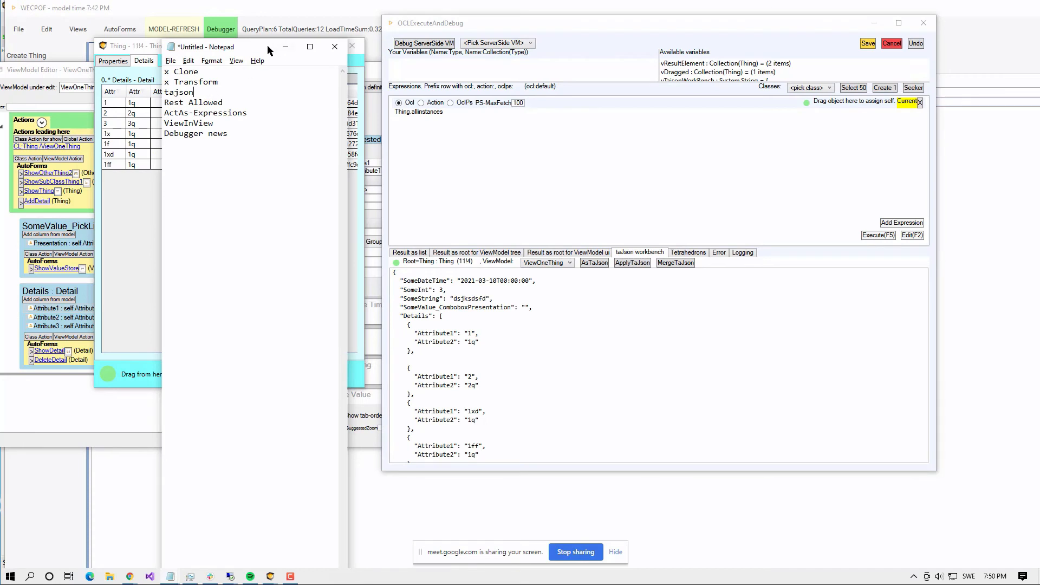
key("Home")
type("x")
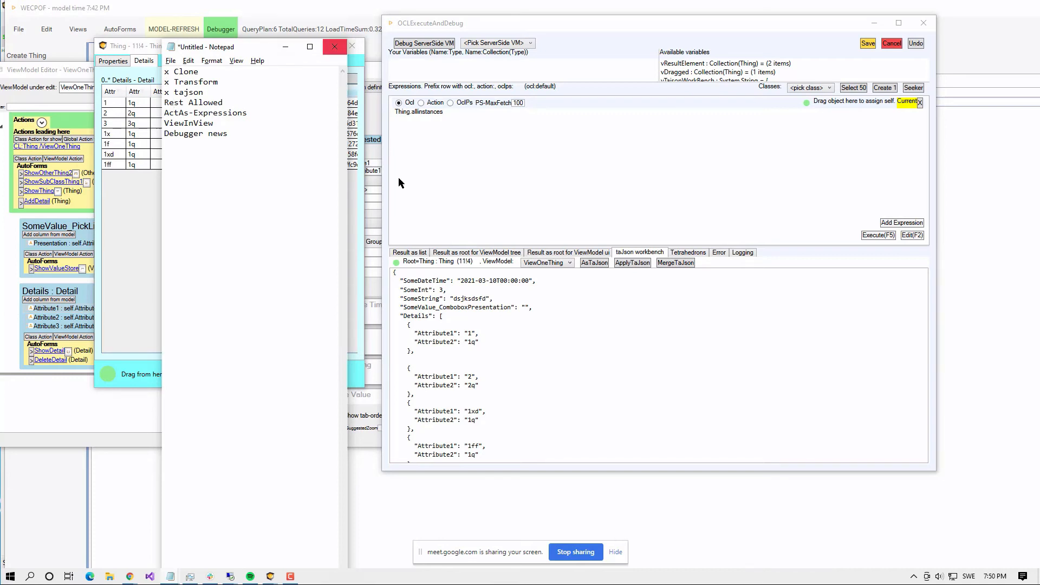
left_click(519, 360)
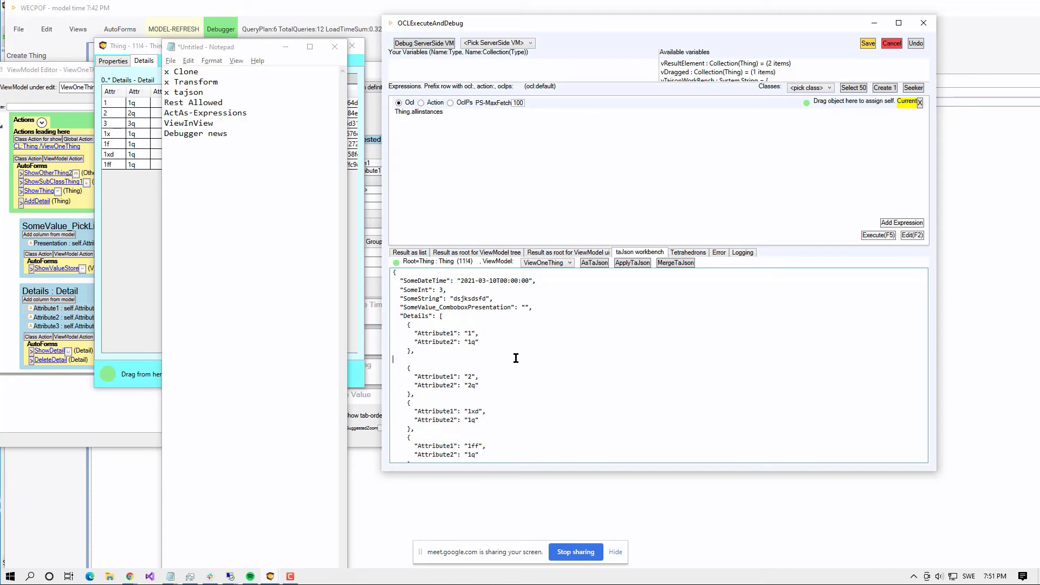
scroll(515, 358, "down", 2)
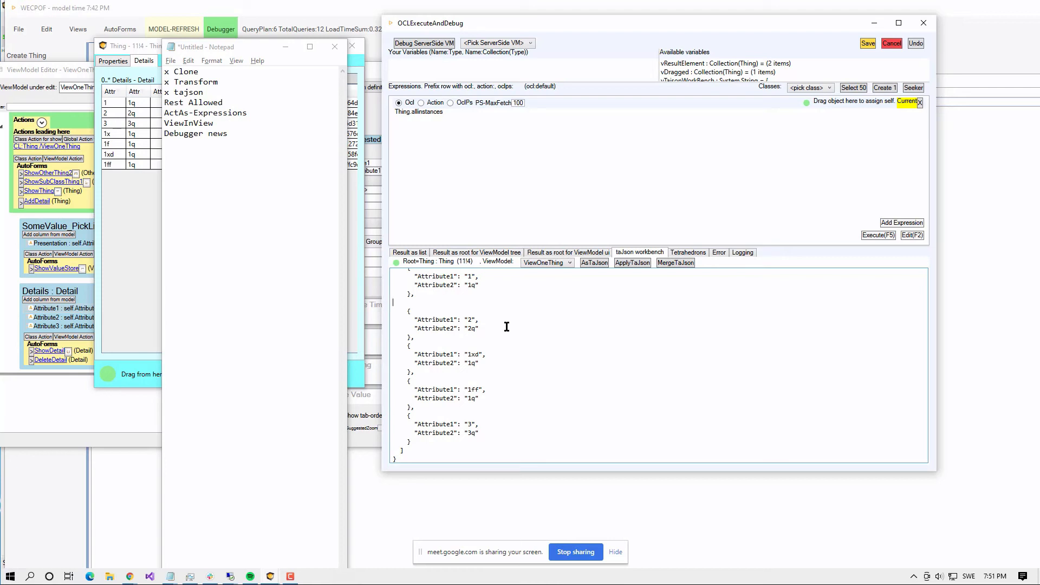
key("alt+Tab")
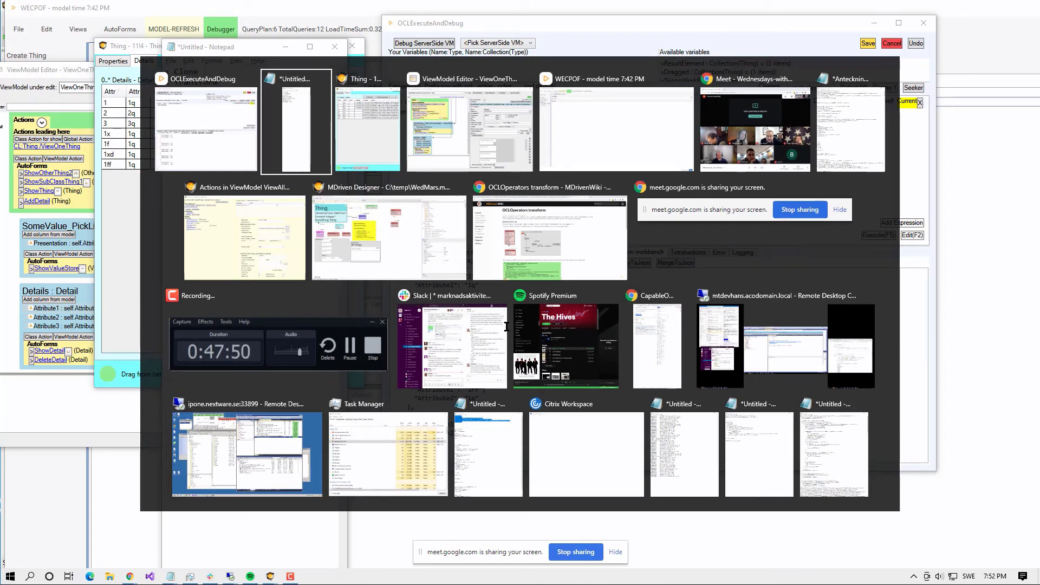
key("alt")
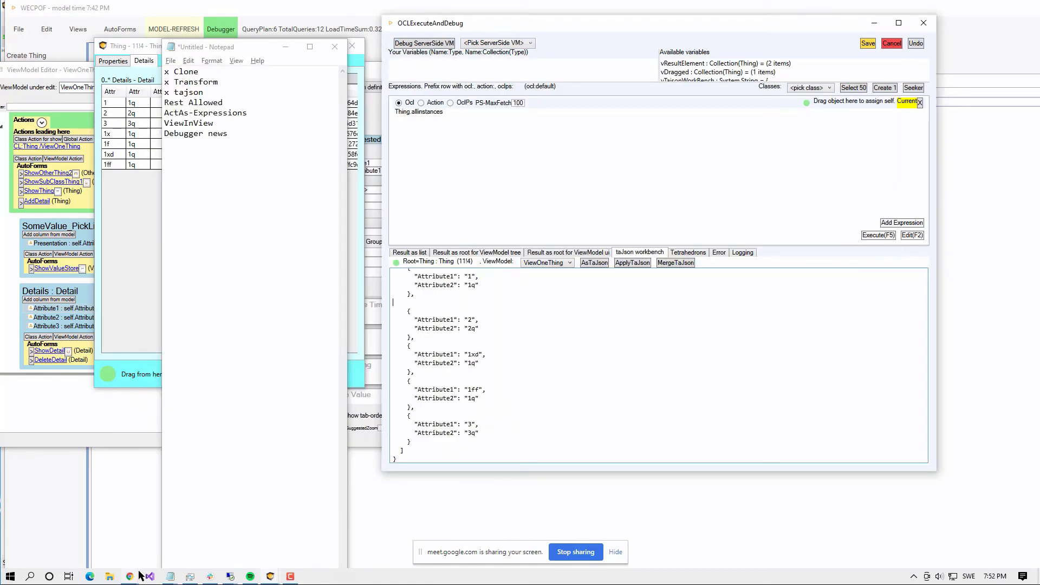
- Switch to the MDriven Wiki in Chrome and search it for tajson
mouse_move(132, 579)
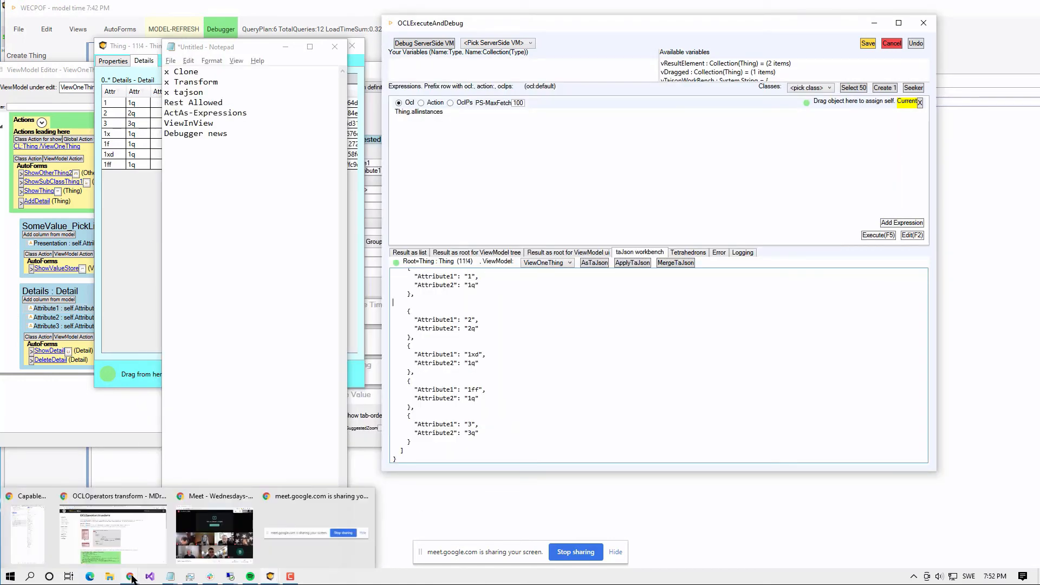
left_click(133, 532)
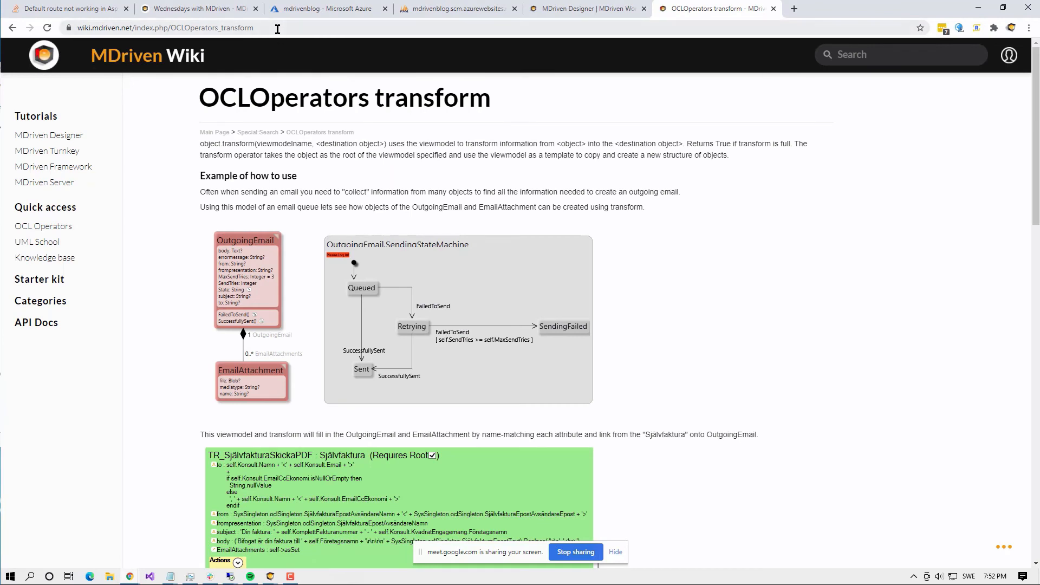
left_click(891, 54)
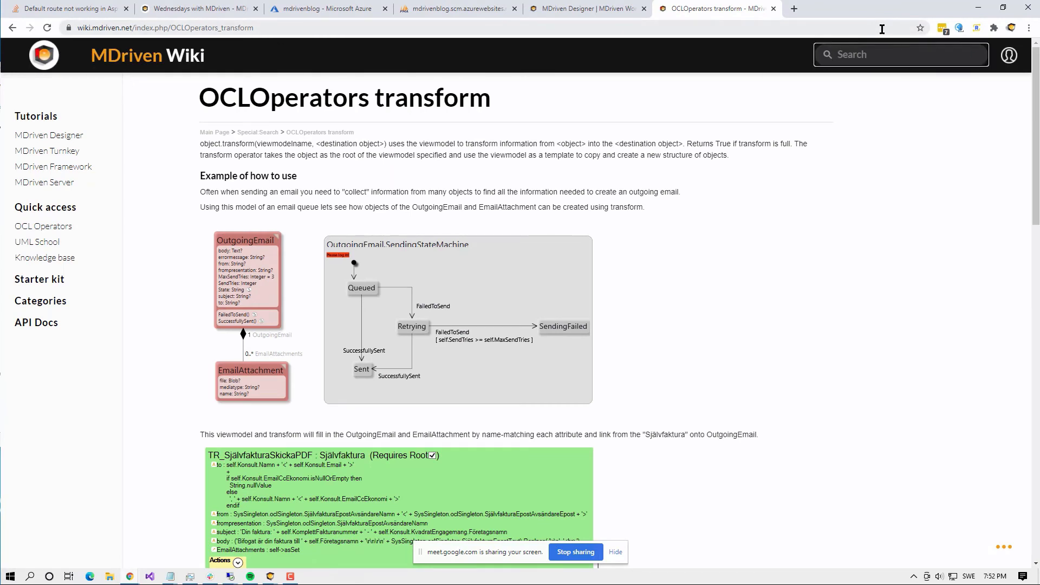
type("tajson")
key("Return")
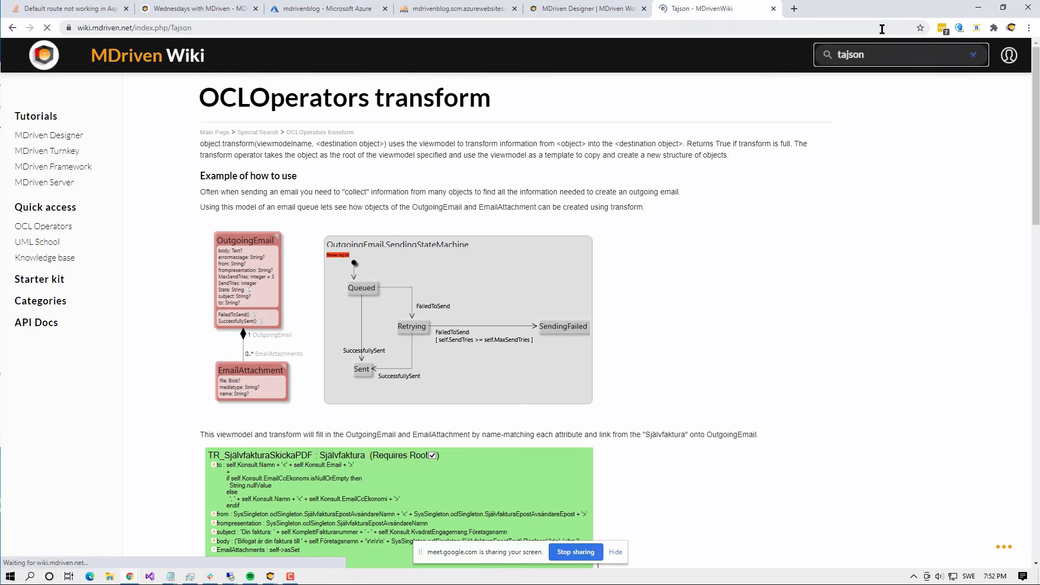
- Look through the Tajson article, including creating objects from Json, large-dataset lookups and the RawJSon handling of deep structures
scroll(780, 303, "down", 3)
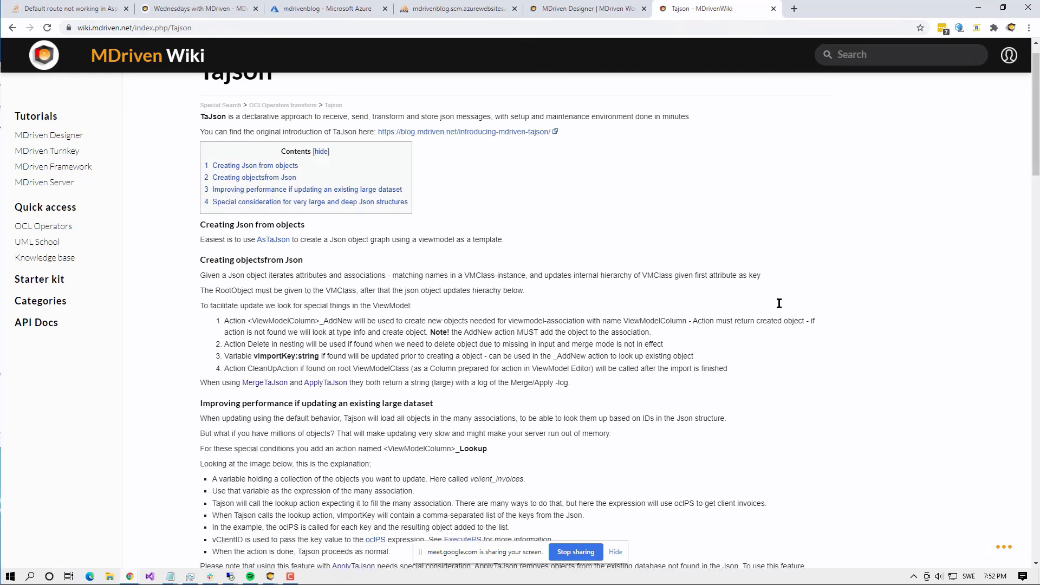
scroll(778, 304, "down", 1)
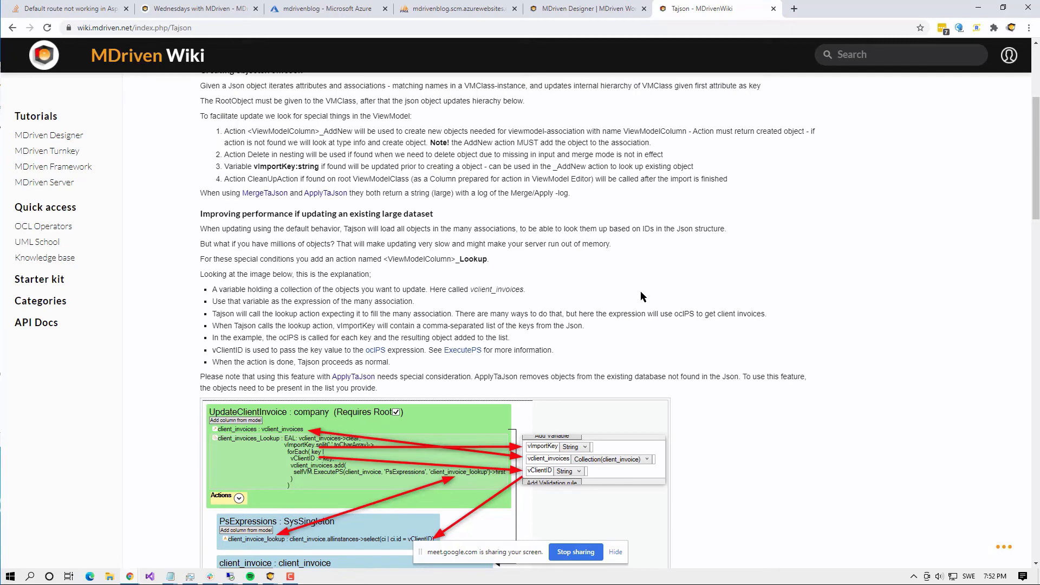
scroll(648, 280, "down", 3)
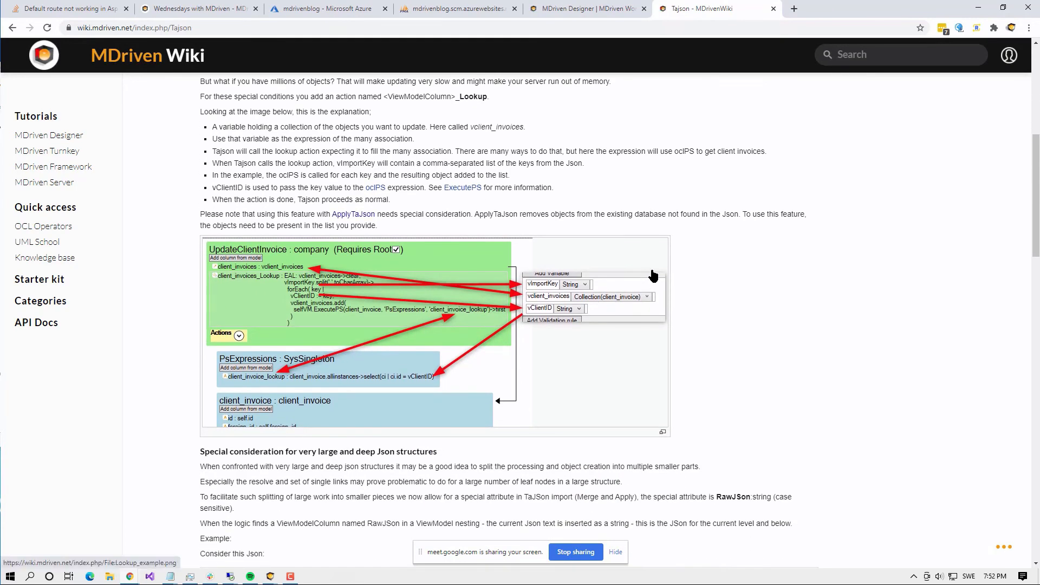
scroll(653, 276, "down", 7)
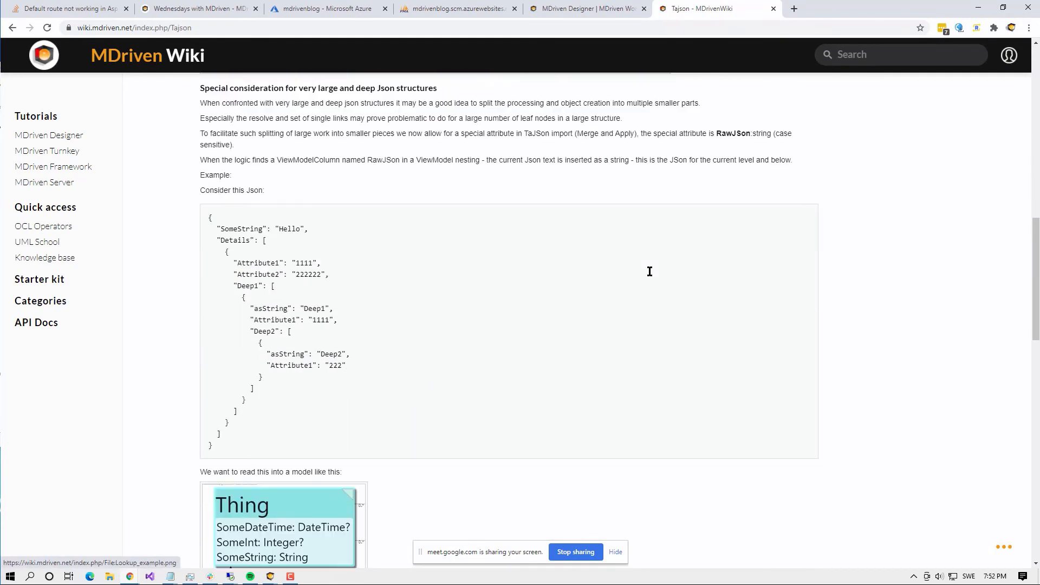
scroll(649, 276, "down", 2)
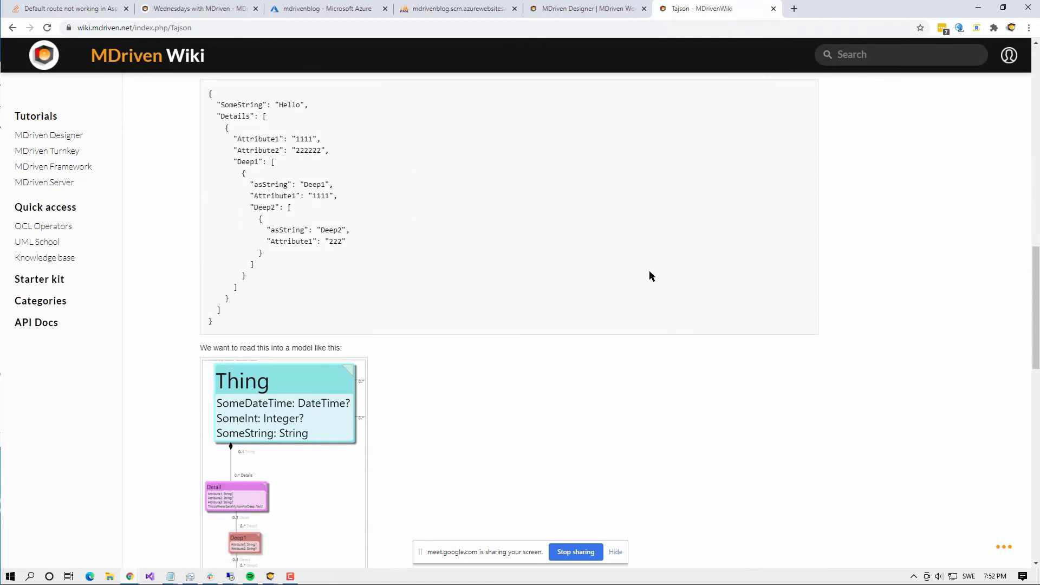
scroll(650, 276, "down", 9)
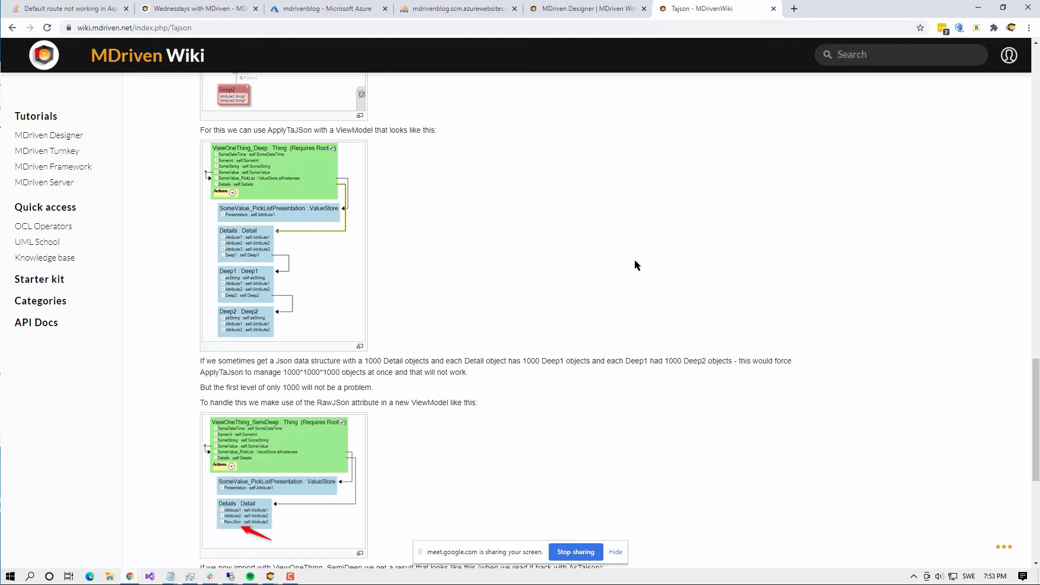
scroll(515, 291, "down", 6)
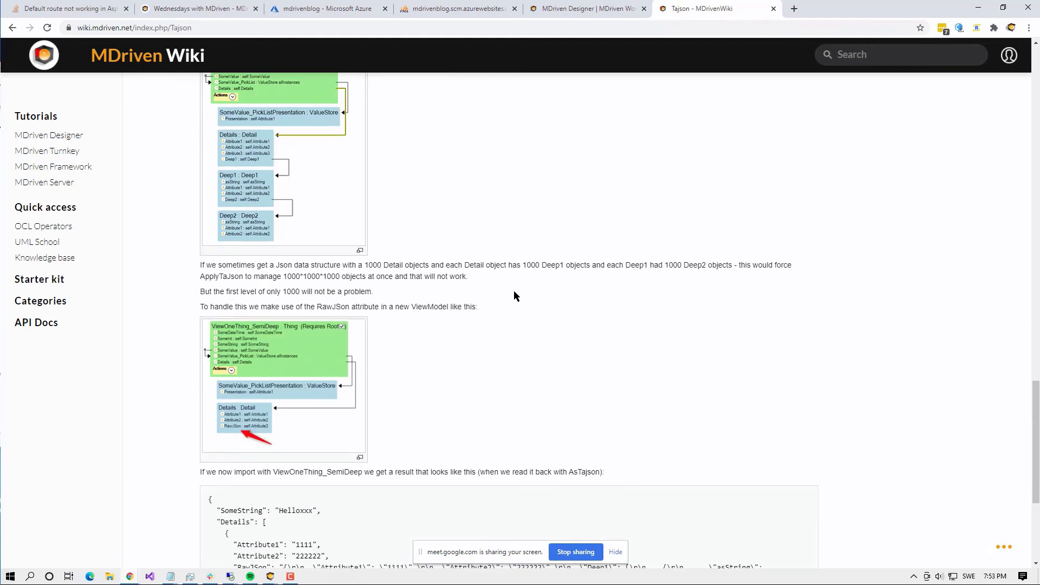
scroll(516, 290, "up", 2)
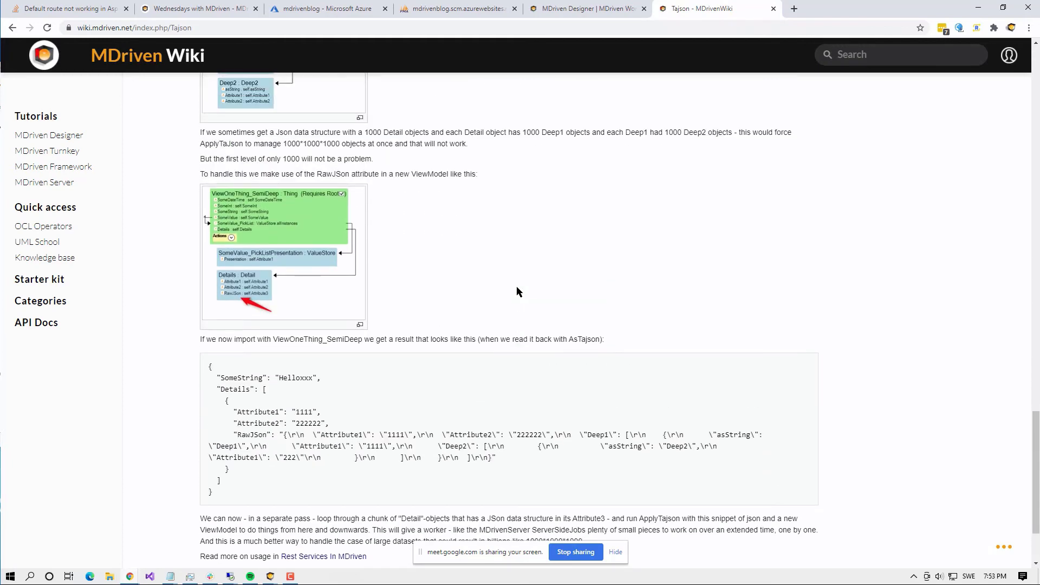
scroll(518, 292, "up", 3)
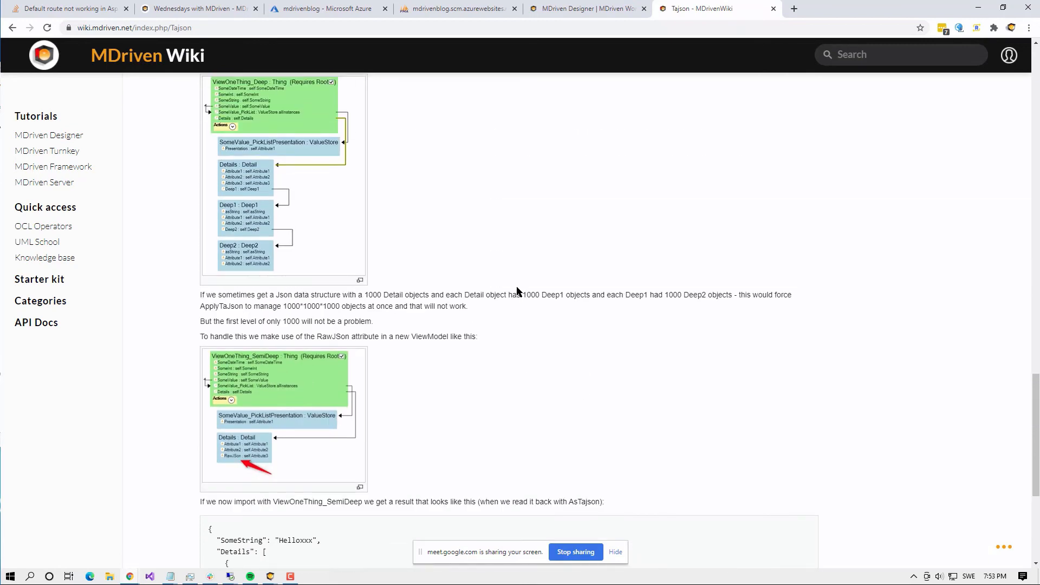
scroll(517, 291, "up", 11)
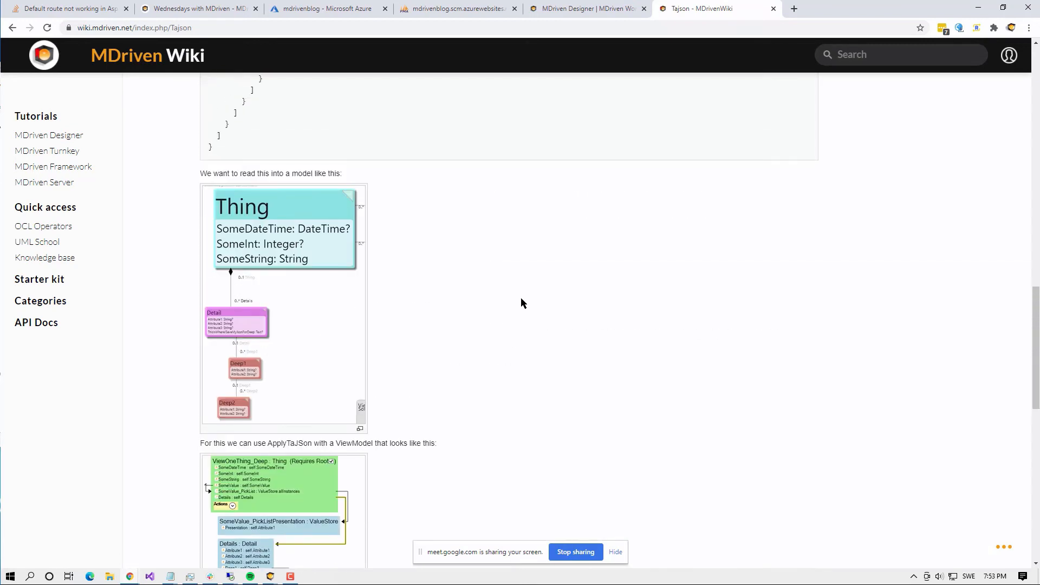
scroll(521, 297, "up", 3)
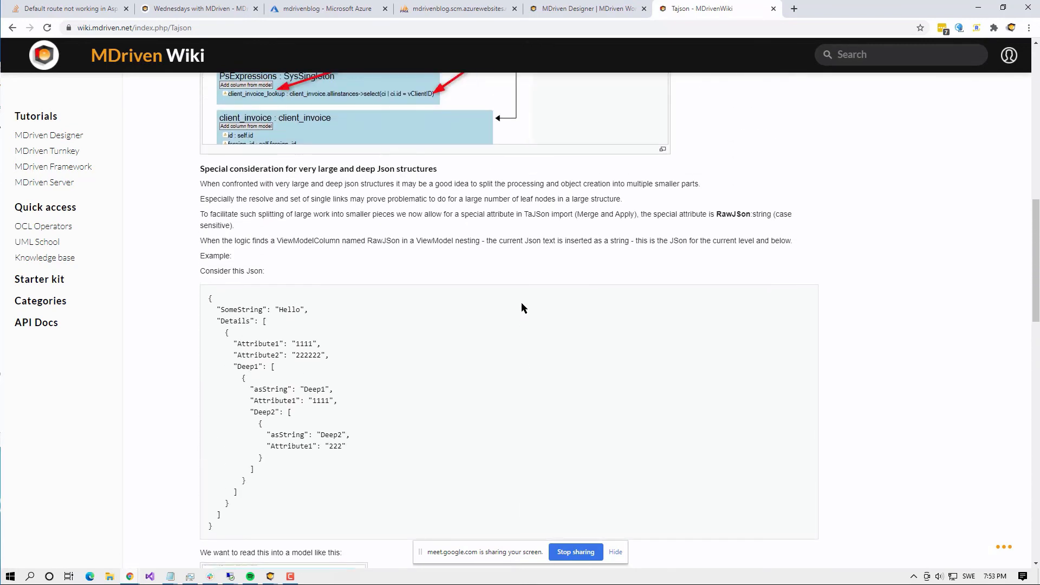
scroll(522, 305, "up", 3)
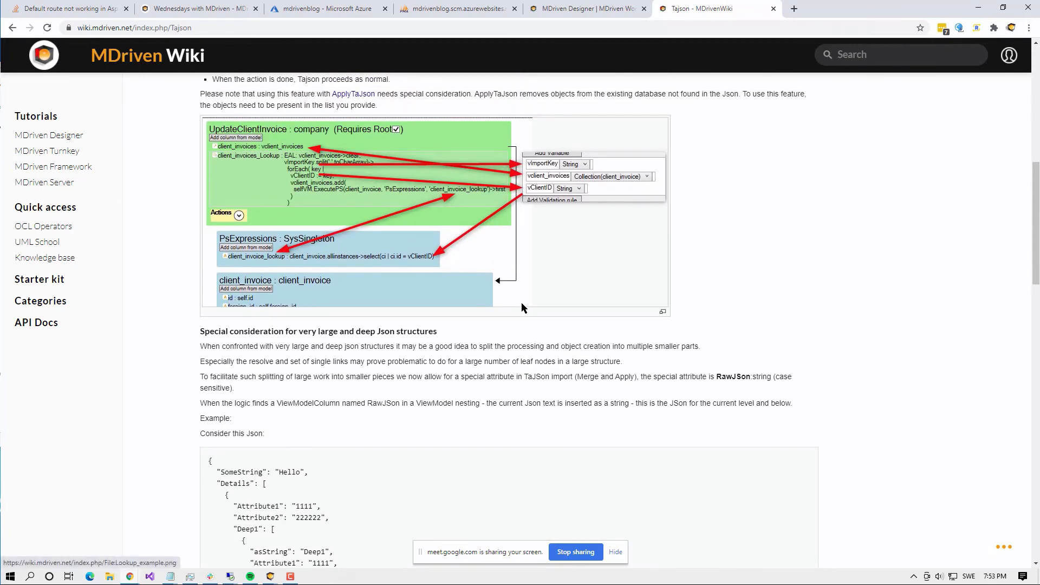
scroll(522, 308, "up", 3)
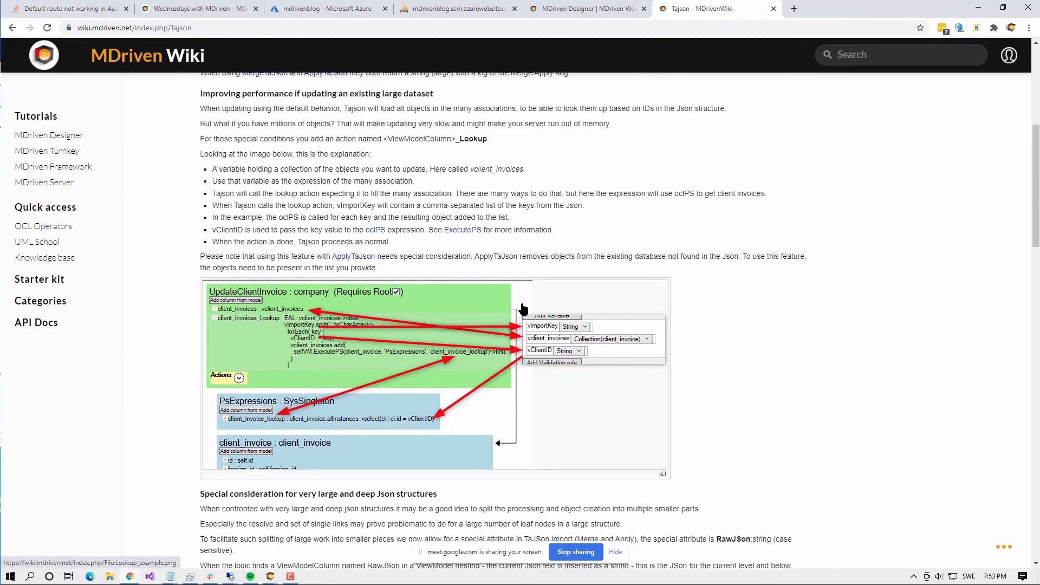
scroll(523, 308, "up", 6)
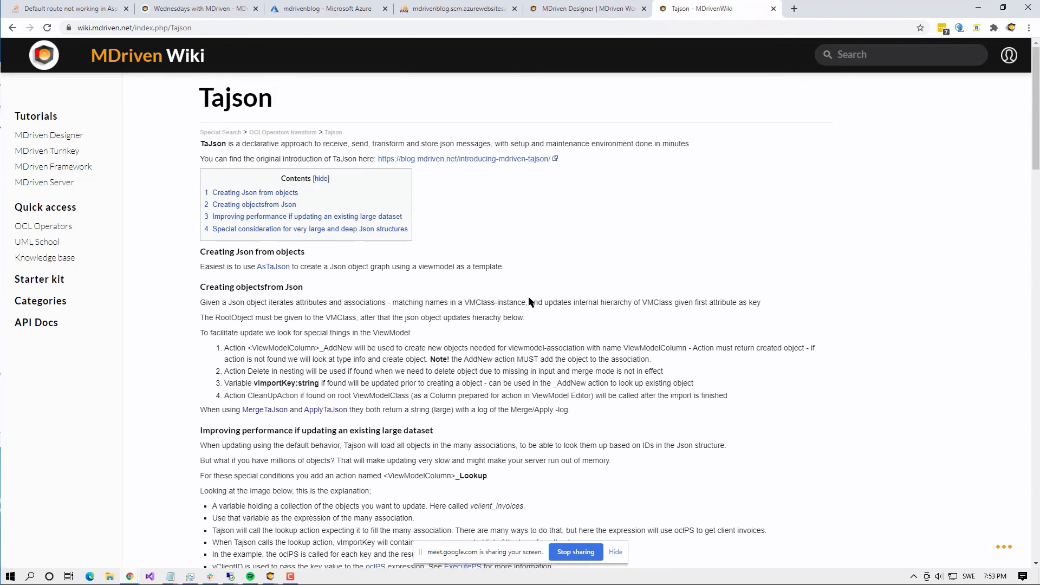
- Switch to the Notepad topic list and add a line UI Allowed below Rest Allowed
key("alt+Tab")
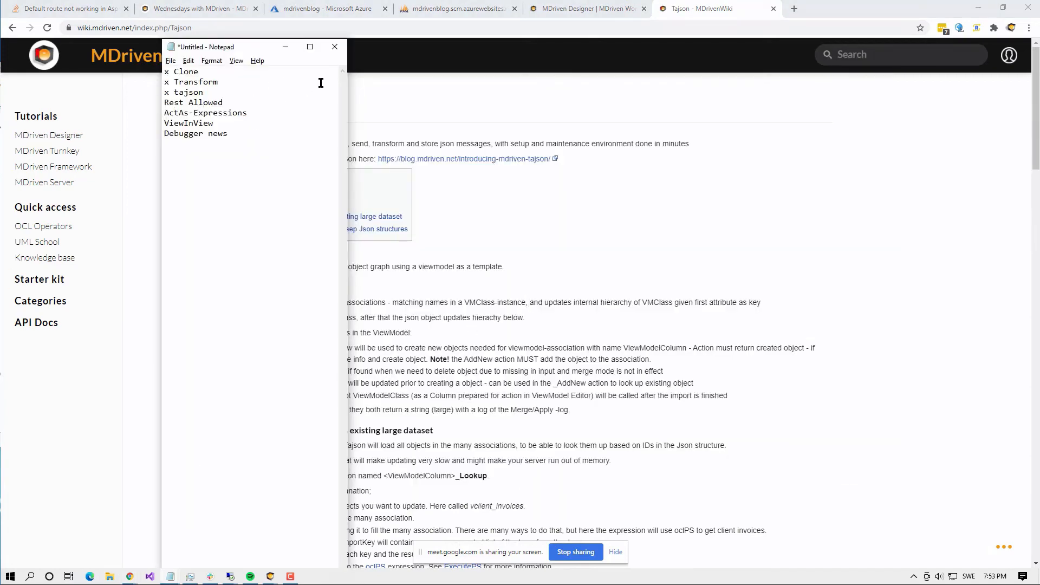
key("End")
key("Return")
type("UI ")
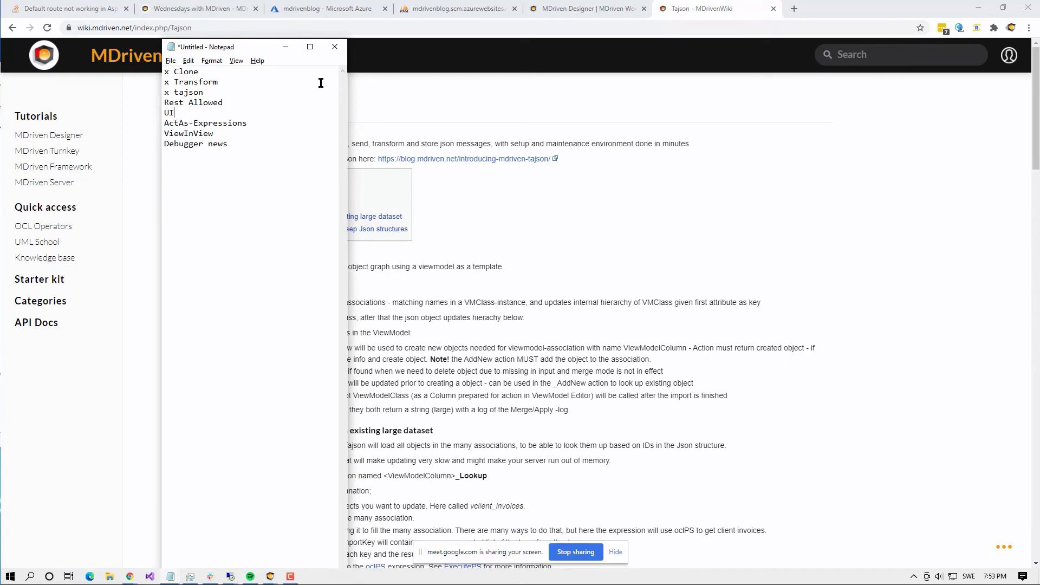
type("Allowed")
key("Up")
key("ctrl+Left")
- Switch to OCLExecuteAndDebug, assign the Thing with the merged Details as root of the ViewModel ui result and show it with ViewOneThing
key("alt+Tab")
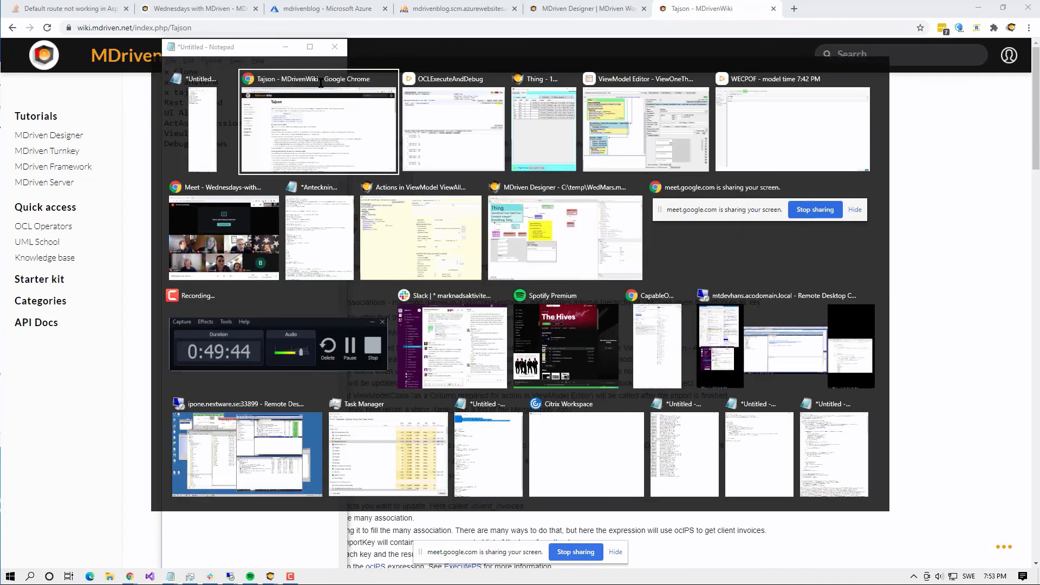
key("alt+Tab")
key("alt+Tab")
key("alt+Tab")
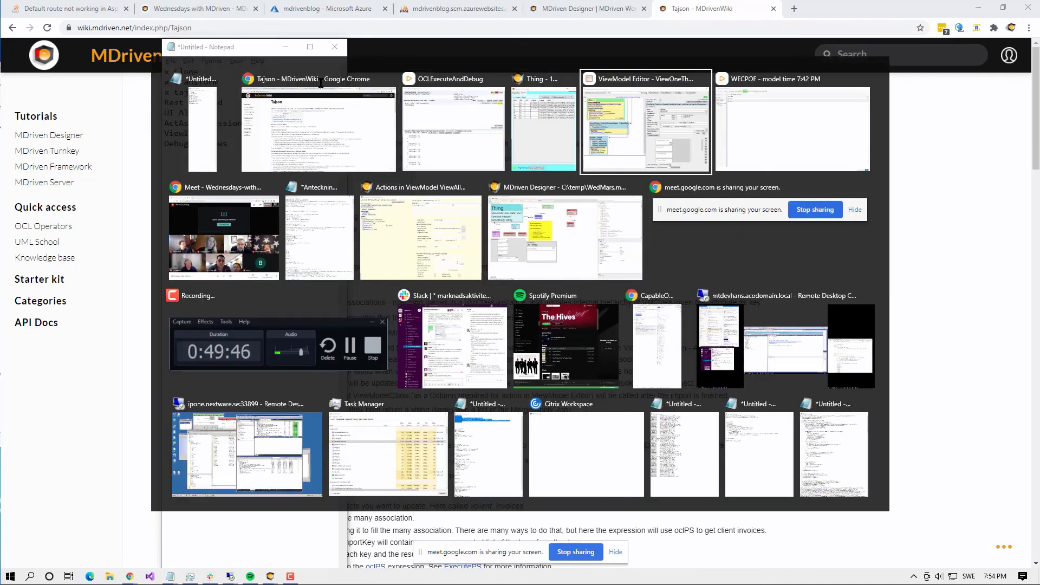
key("alt+shift+Tab")
key("alt+shift+Tab")
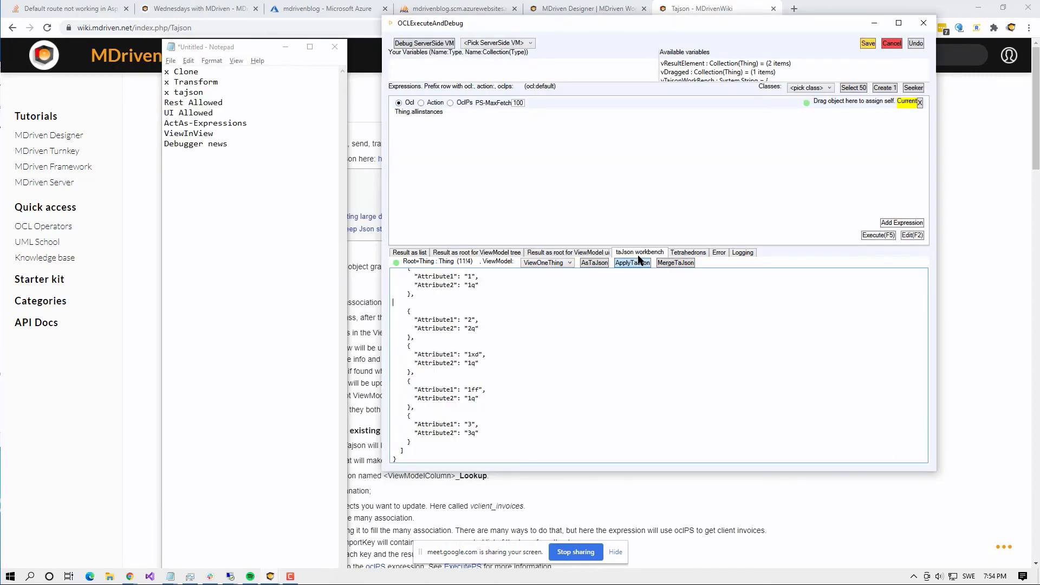
left_click(581, 253)
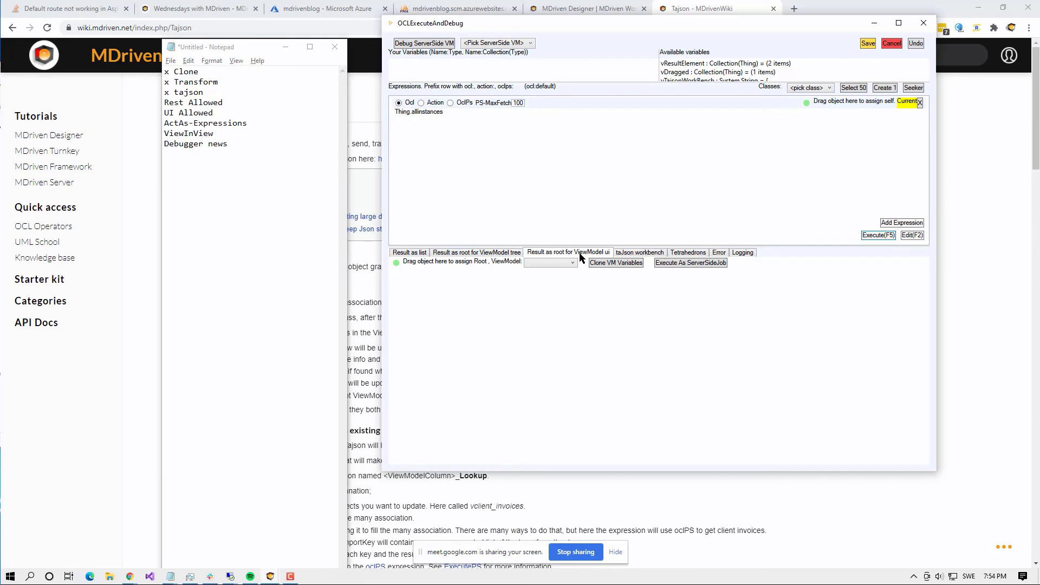
key("alt+Tab")
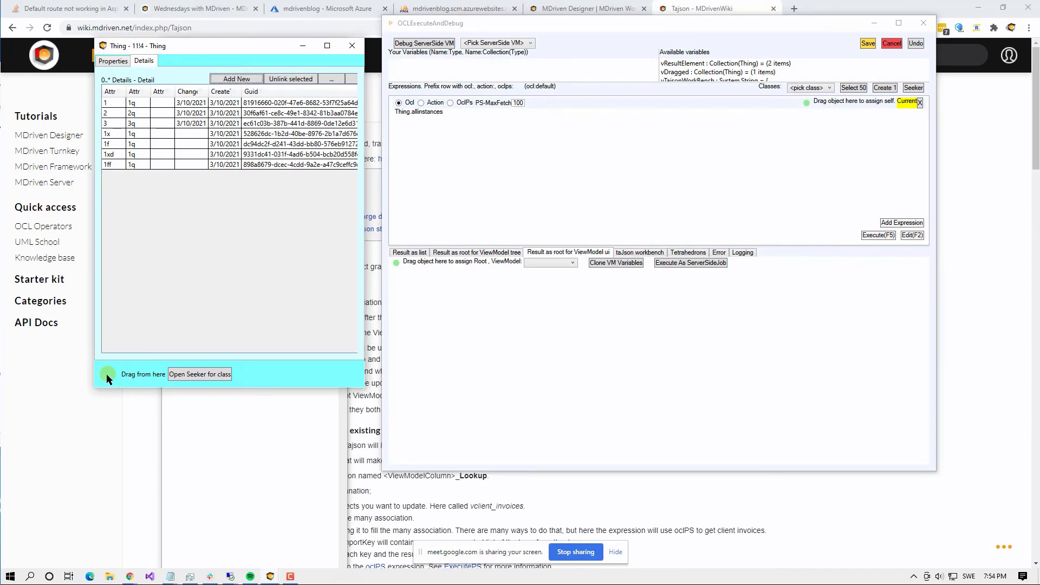
left_click_drag(107, 374, 451, 260)
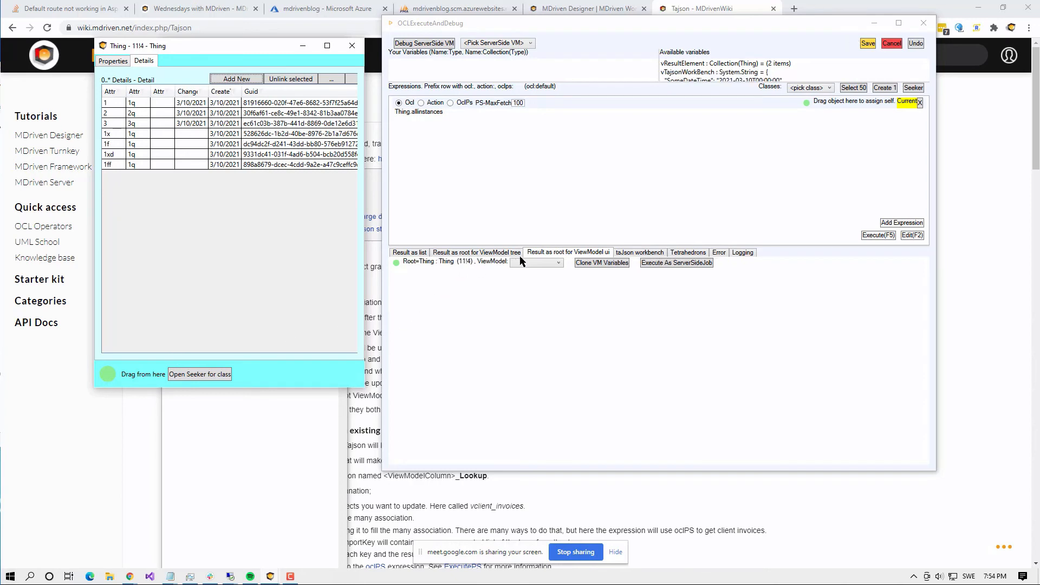
left_click(535, 263)
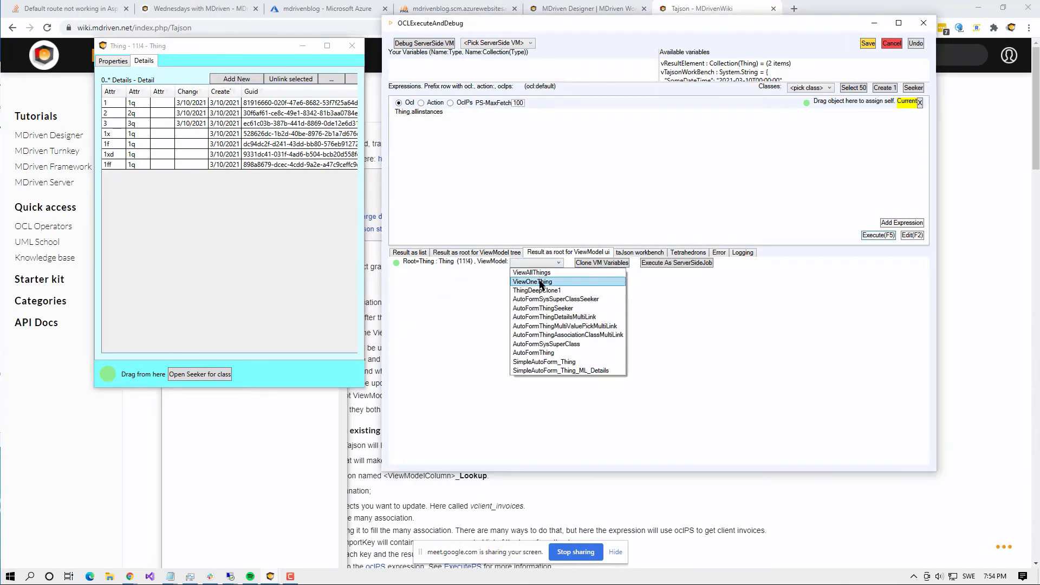
left_click(540, 282)
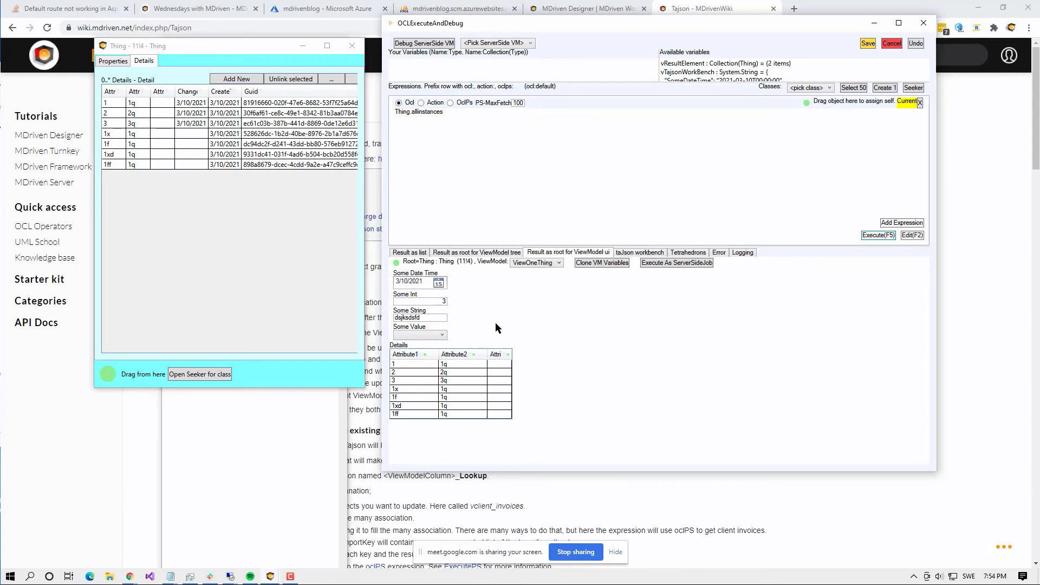
- Bring up the ViewOneThing ViewModel Editor, fit it side by side with the debugger and select the Some Date Time field
key("alt+Tab")
key("alt+Tab")
key("alt+Tab")
key("alt+Tab")
key("alt+Tab")
key("alt+Tab")
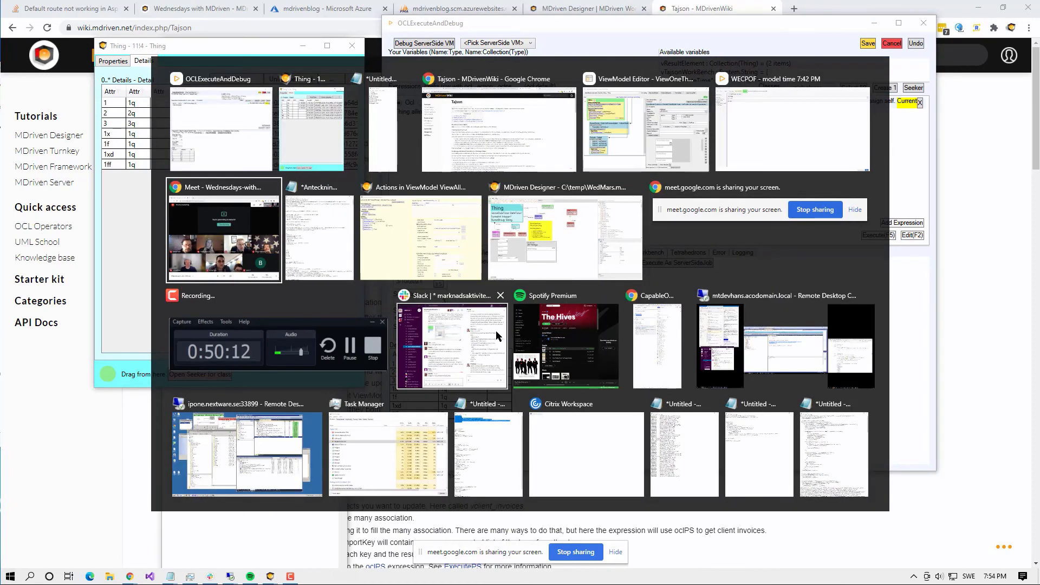
key("alt+shift+Tab")
key("alt+shift+Tab")
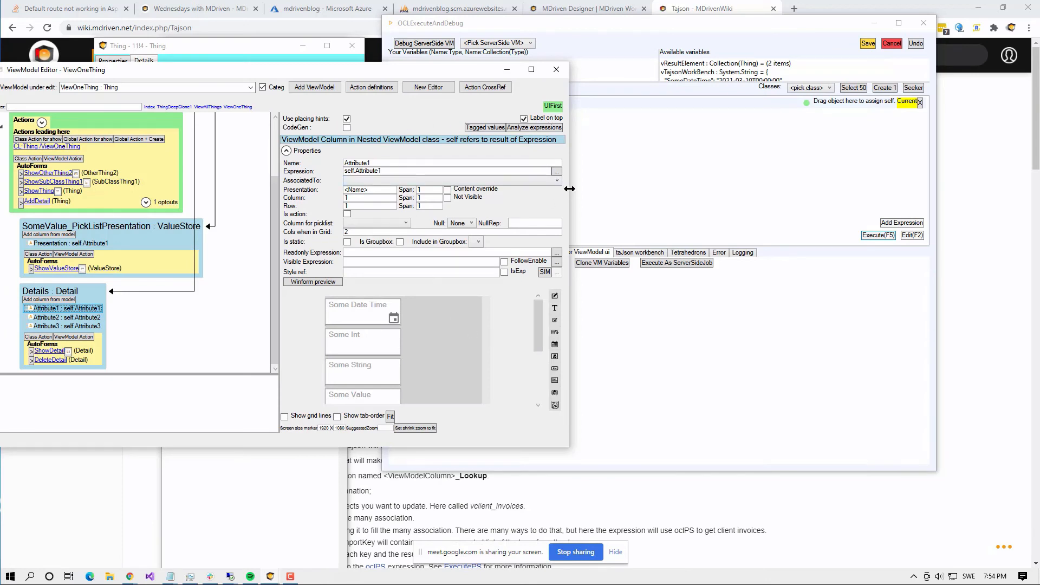
left_click_drag(569, 194, 435, 231)
left_click_drag(648, 33, 714, 27)
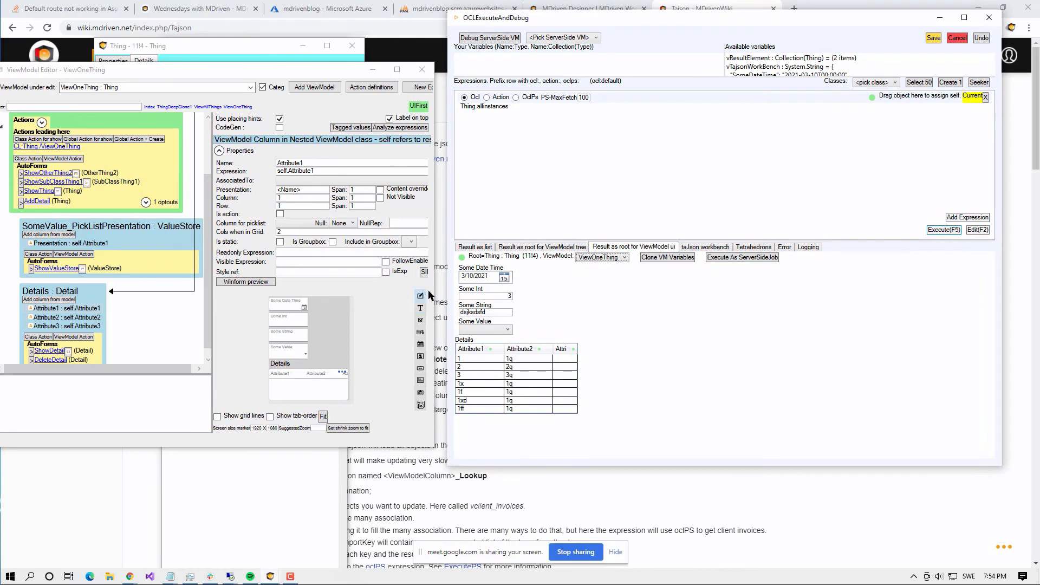
left_click_drag(436, 285, 450, 286)
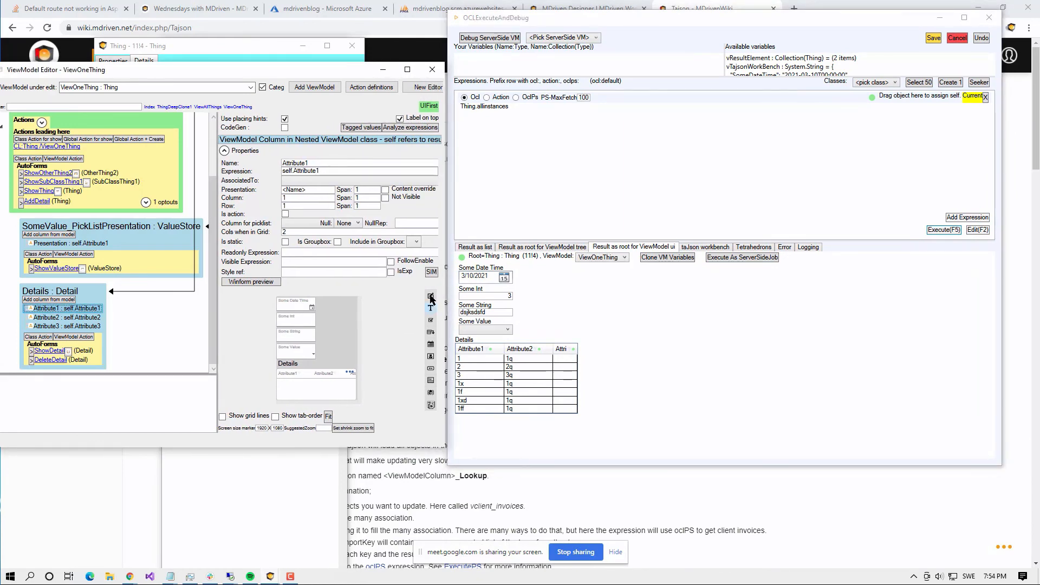
left_click(293, 307)
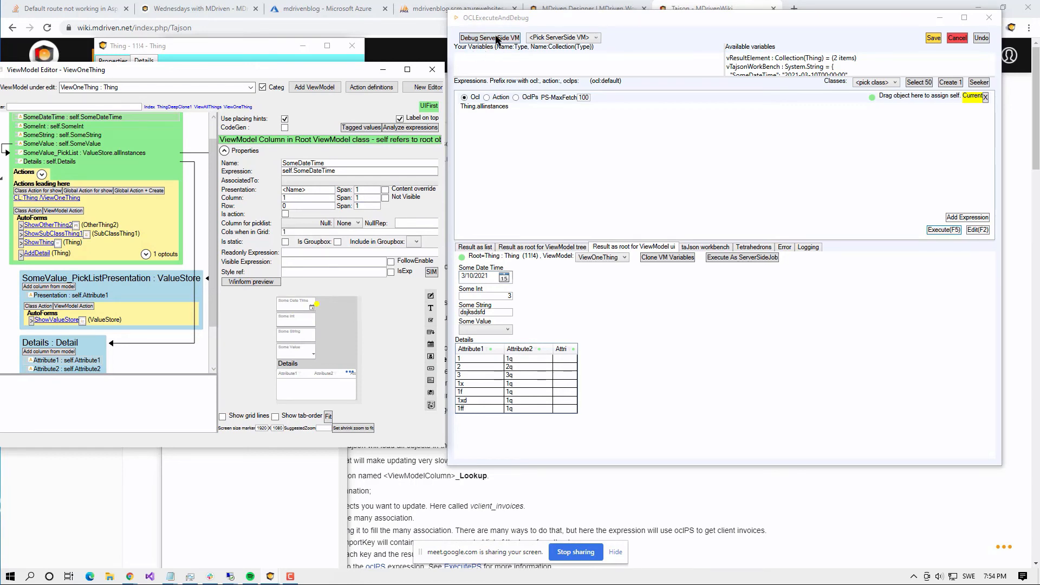
- Save the pending object changes in OCLExecuteAndDebug and close its window
left_click(934, 39)
left_click(987, 20)
key("alt+Tab")
key("alt+Tab")
key("alt+Tab")
key("alt+Tab")
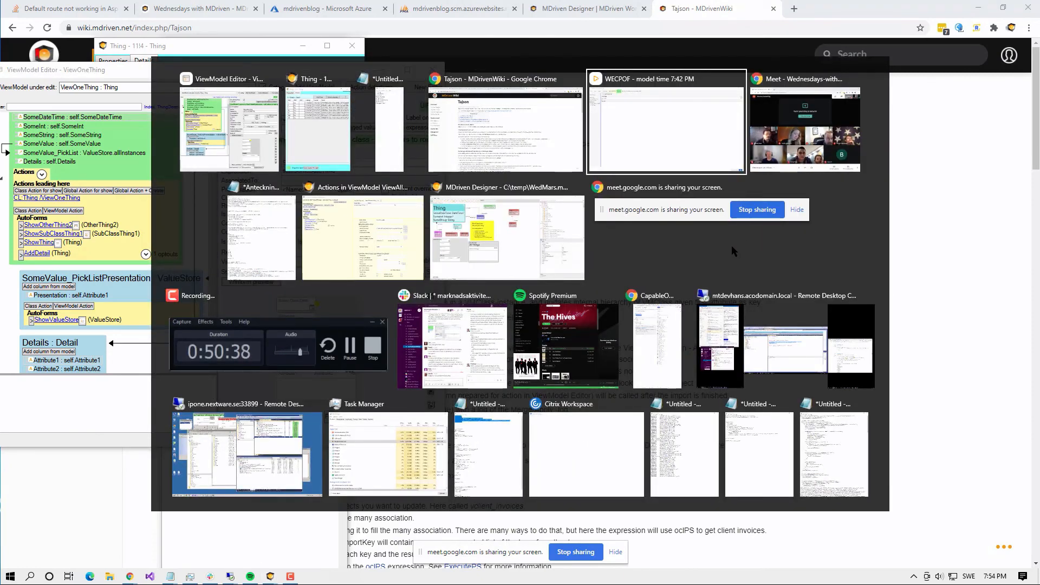
key("alt+shift+Tab")
key("alt+shift+Tab")
key("alt+shift+Tab")
key("alt+shift+Tab")
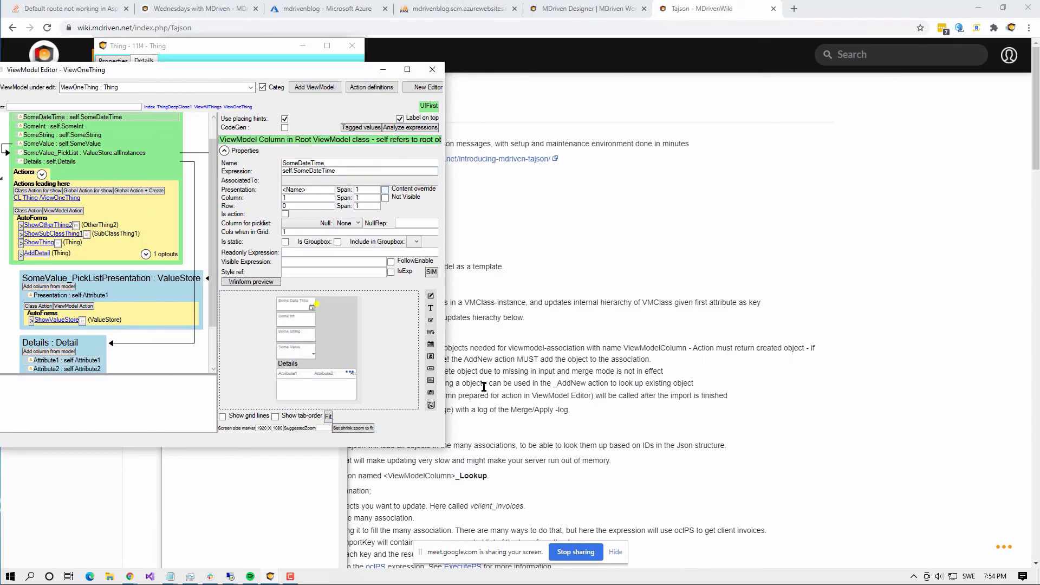
- Switch to the MDriven Designer model, start the prototype system with XML persistence and open its debugger, closing the prototyper window
mouse_move(269, 579)
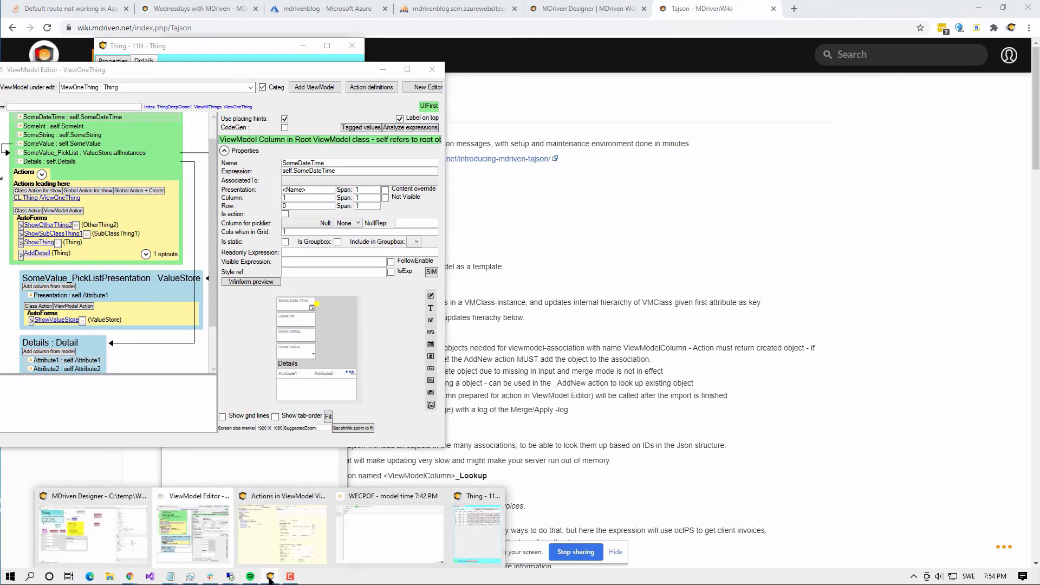
left_click(87, 527)
left_click(32, 38)
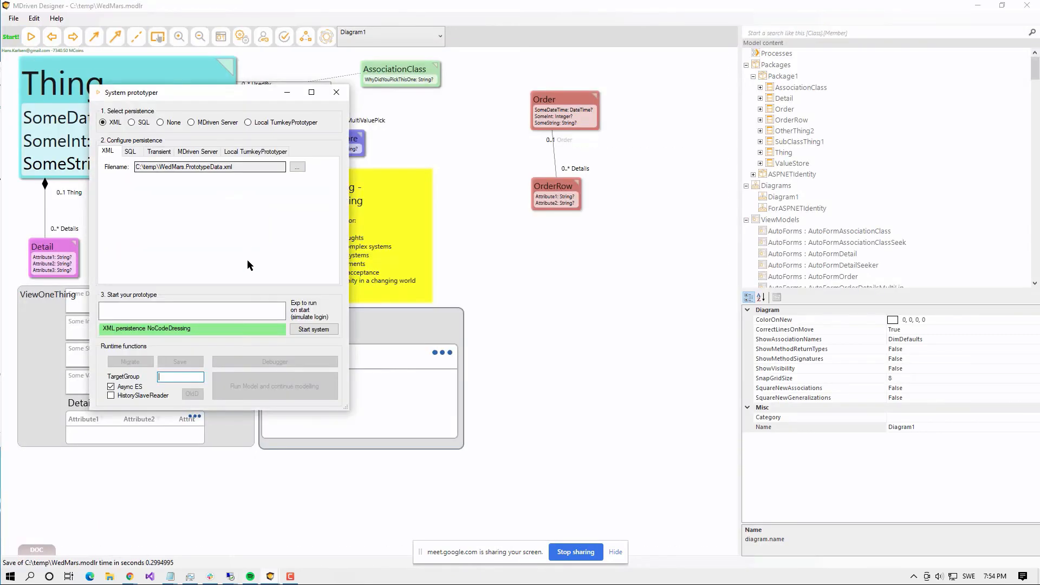
left_click(305, 330)
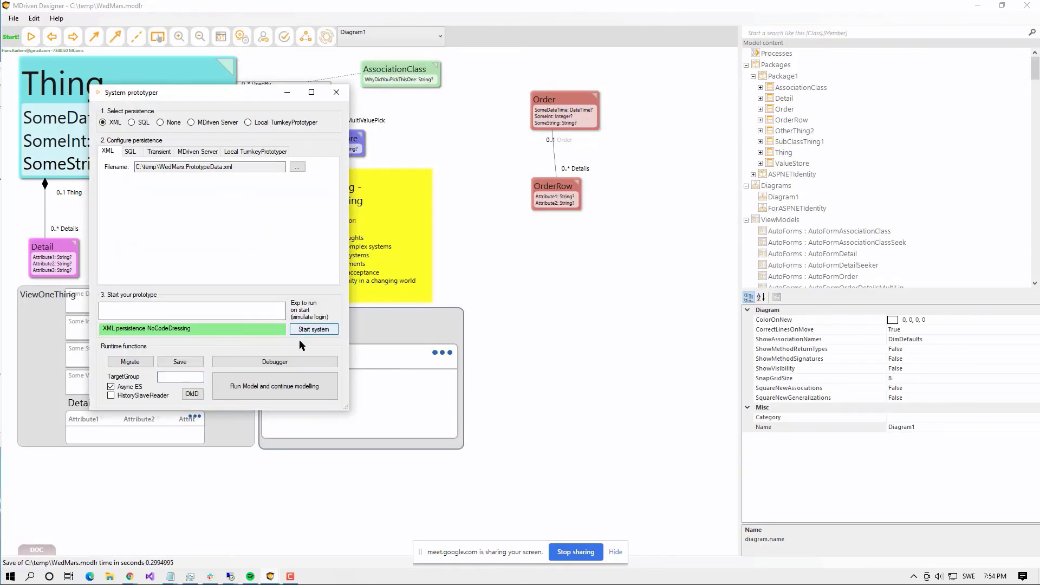
left_click(282, 370)
left_click_drag(260, 109, 558, 128)
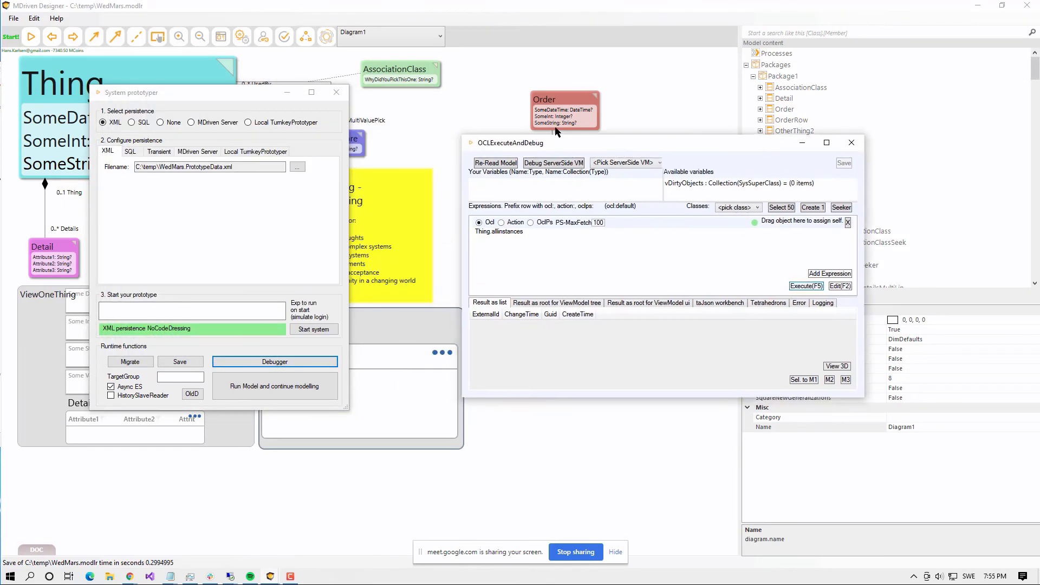
left_click(336, 93)
key("alt+Tab")
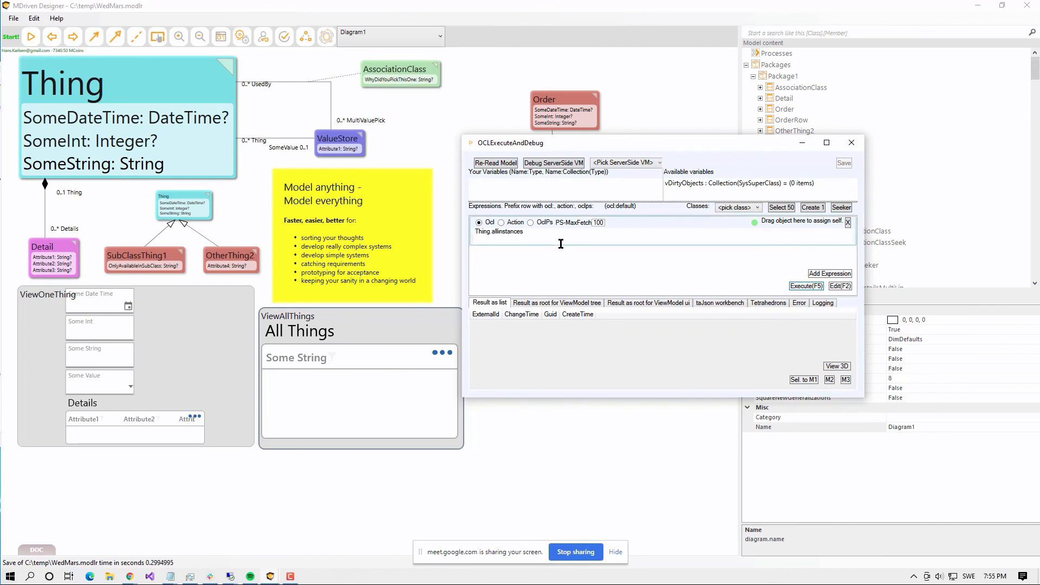
- Execute Thing.allinstances and open the resulting Thing whose SomeInt is 3
left_click(531, 231)
key("F5")
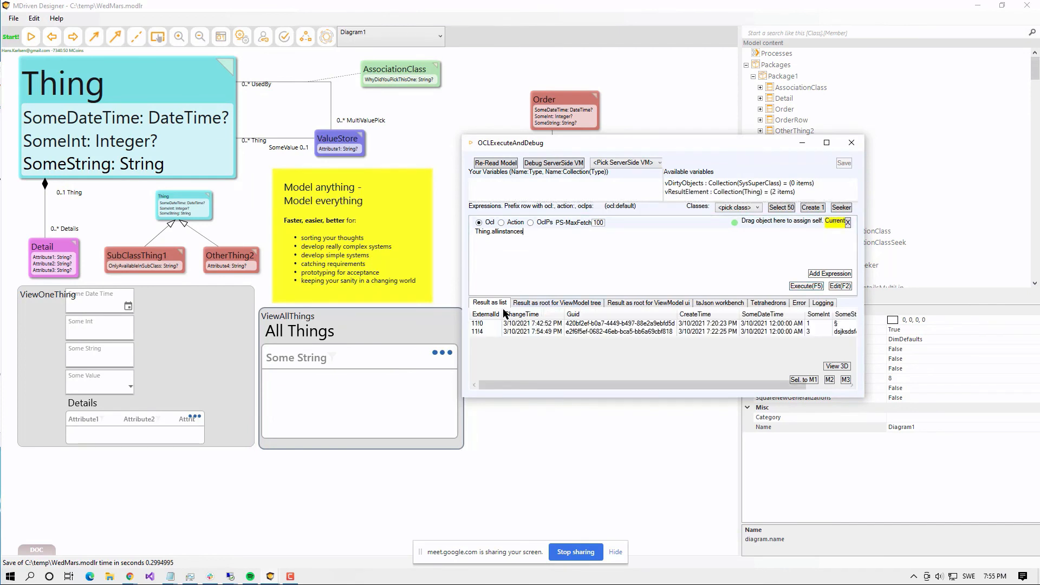
double_click(483, 331)
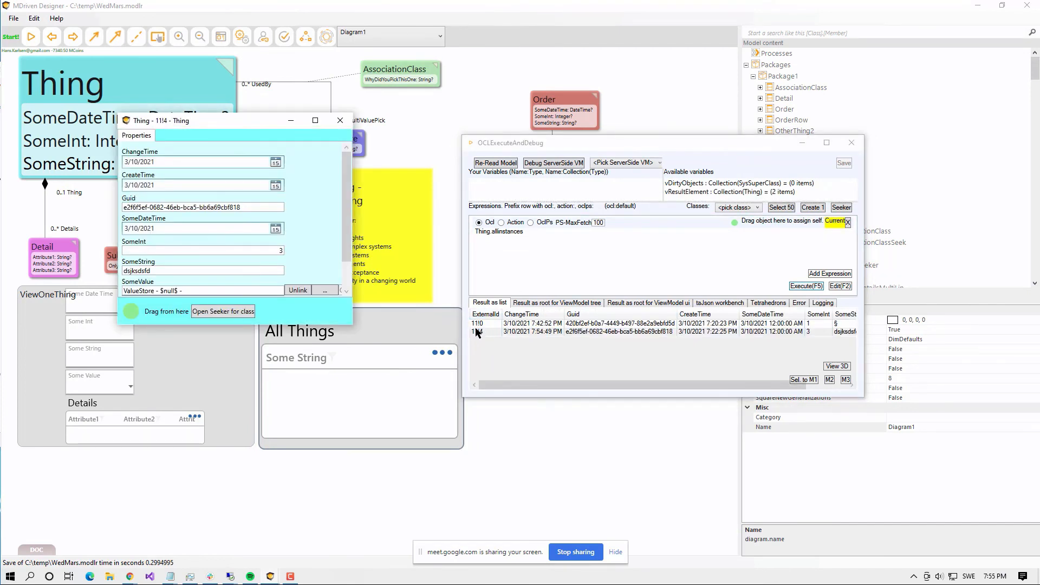
- Assign the opened Thing as root of the ViewModel ui result, show it with ViewOneThing and enlarge the debugger to fit the Details grid
left_click(621, 303)
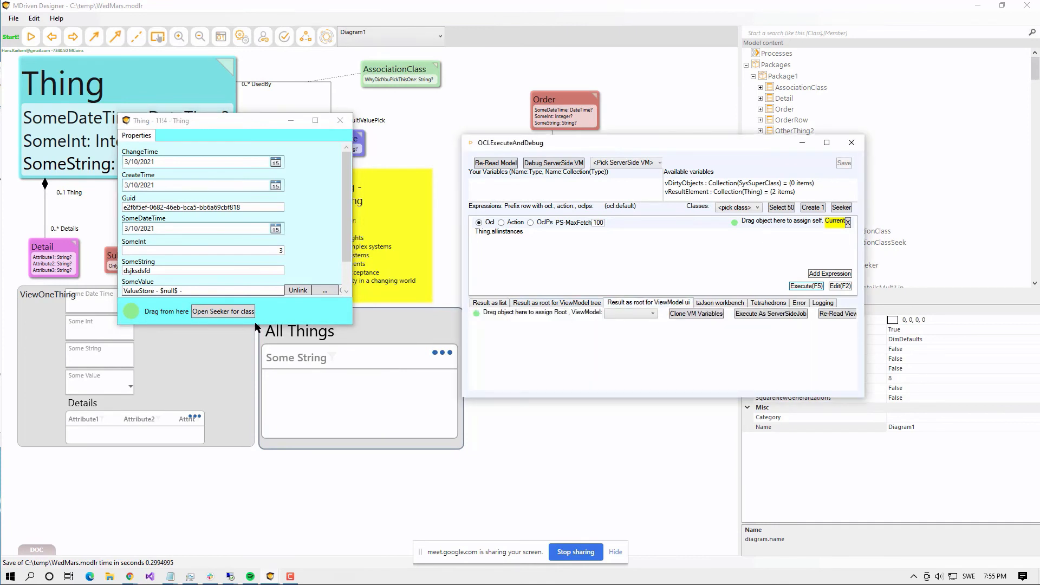
left_click_drag(140, 310, 566, 313)
left_click(613, 313)
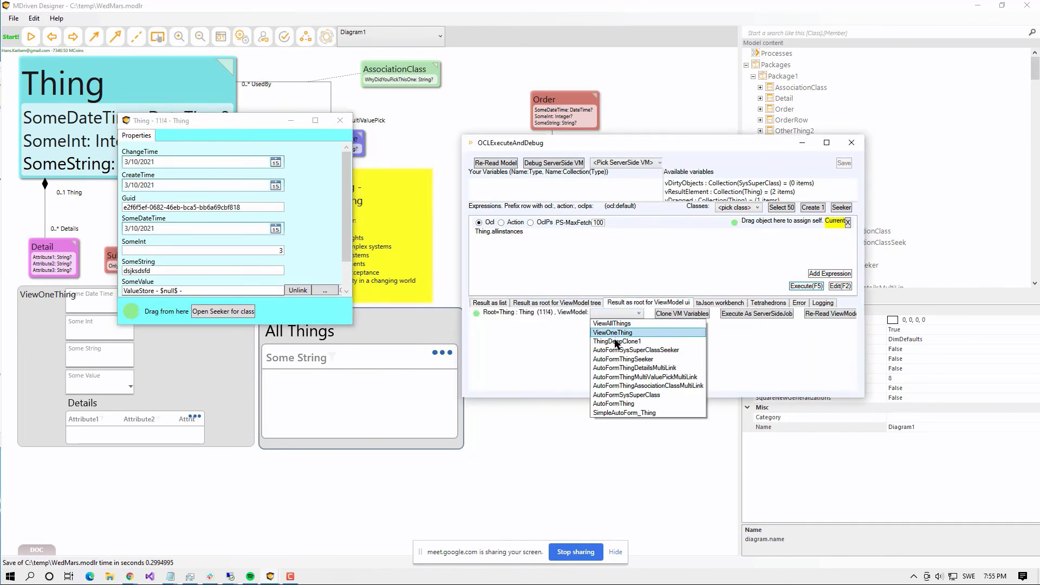
left_click(617, 338)
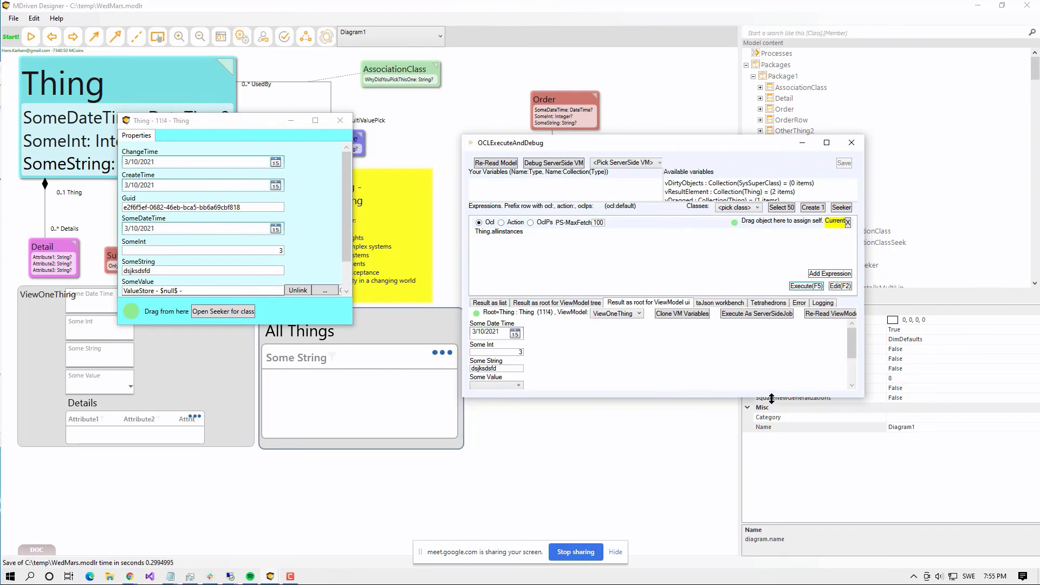
left_click_drag(774, 398, 802, 499)
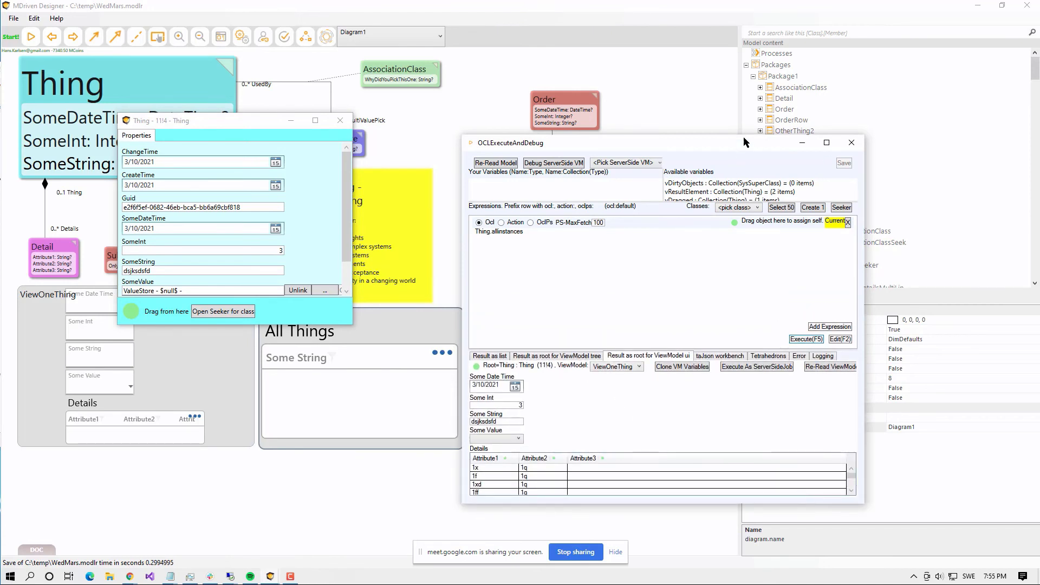
left_click_drag(742, 148, 766, 53)
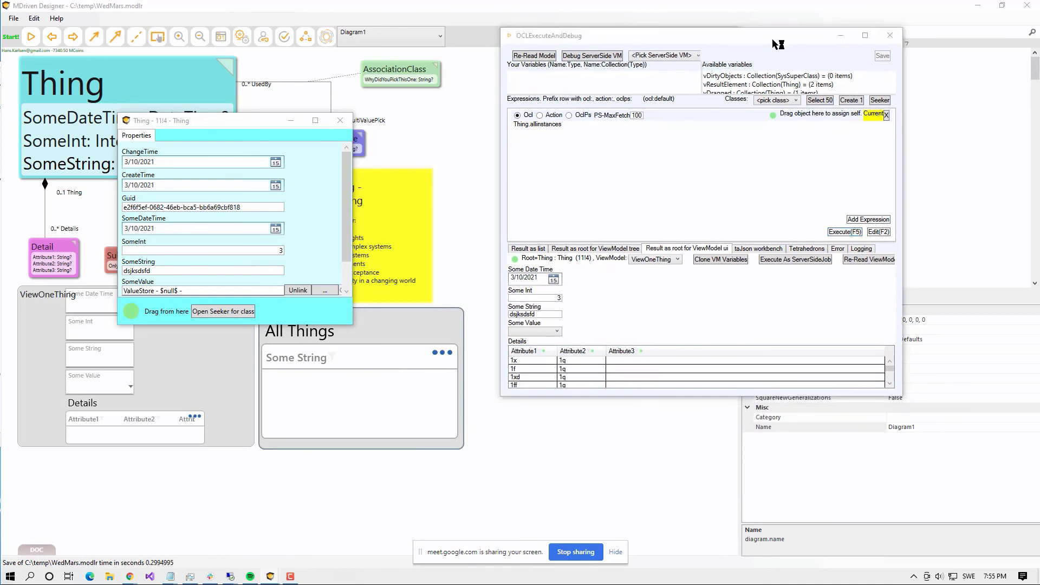
- Place the ViewModel Editor beside the debugger, enlarge the debugger window and re-read the model in it
key("alt+Tab")
key("alt+Tab")
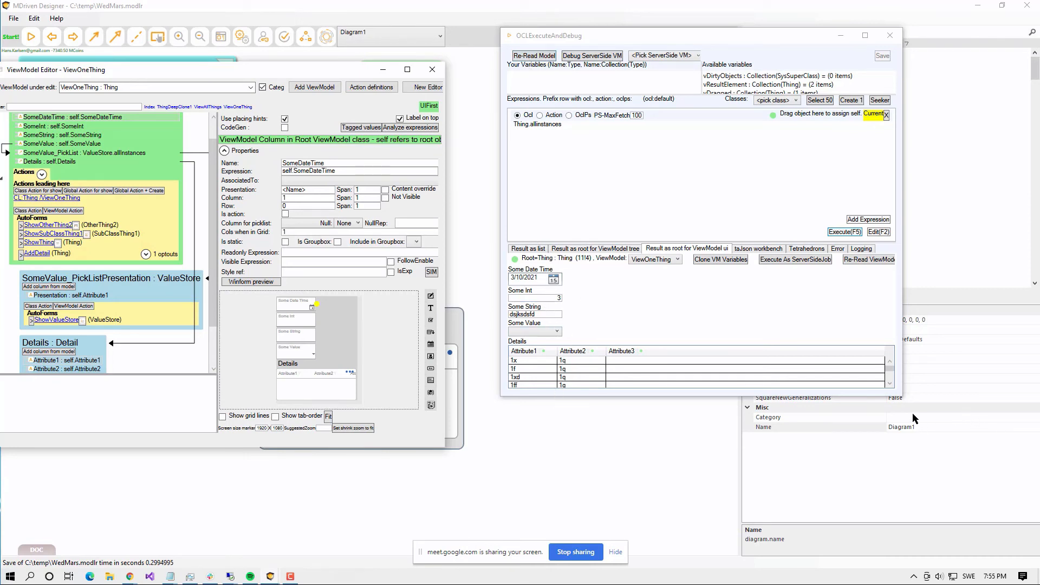
left_click_drag(903, 397, 970, 503)
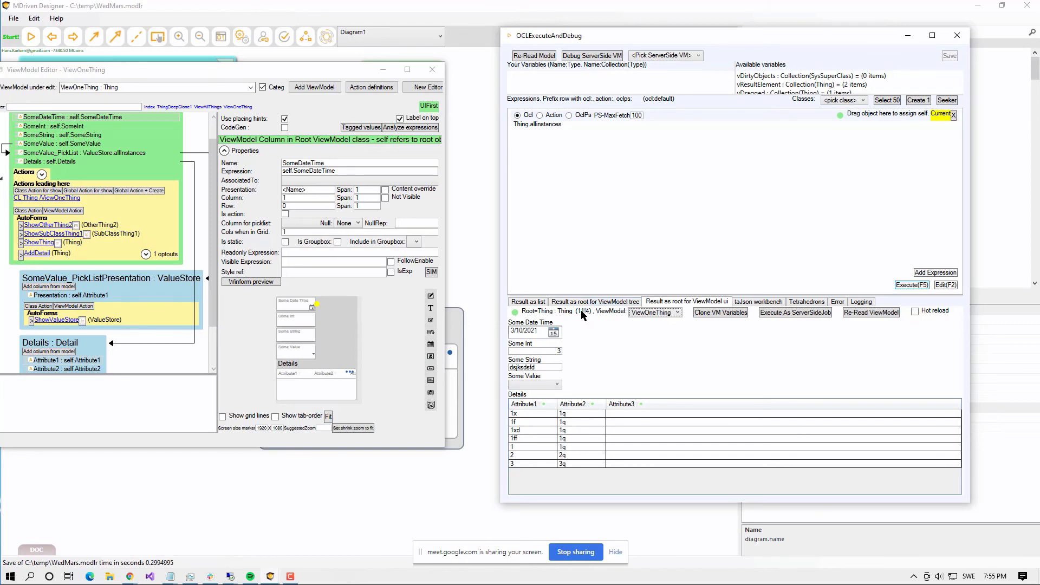
left_click(539, 57)
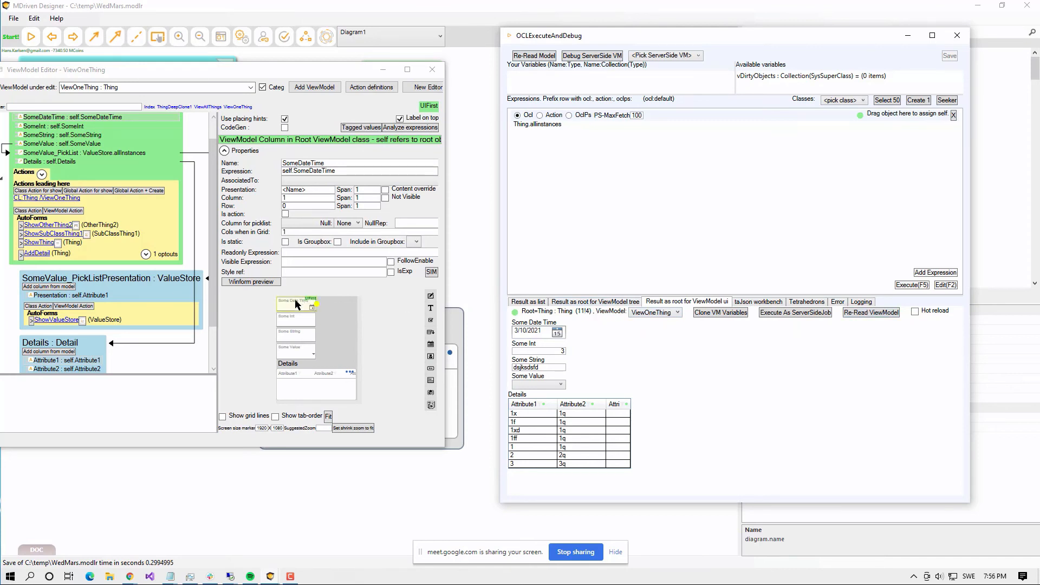
- Move the Some Date Time field to column 2 of ViewOneThing and re-read the ViewModel in the debugger
left_click_drag(295, 303, 315, 303)
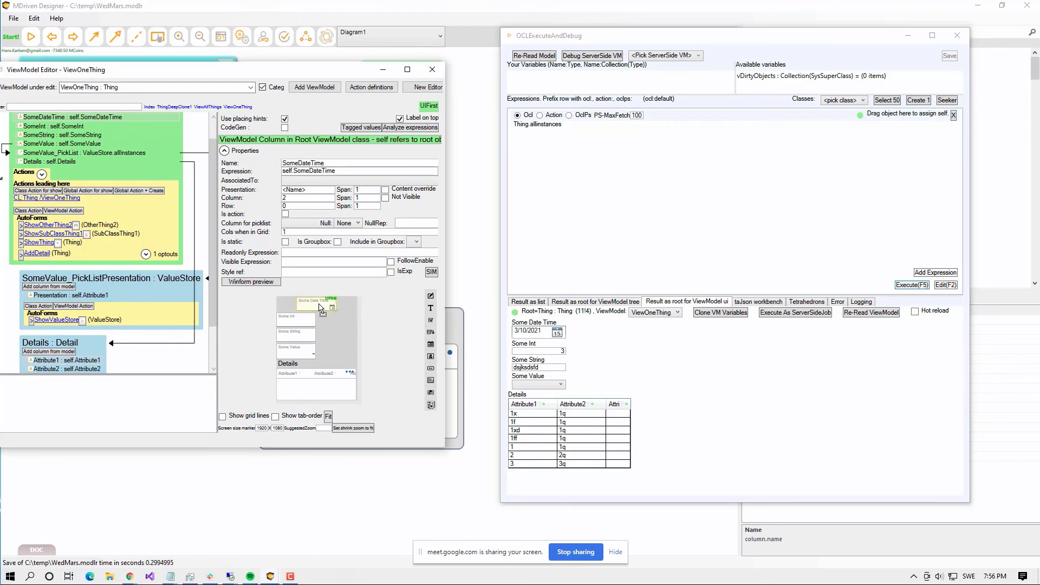
left_click(894, 313)
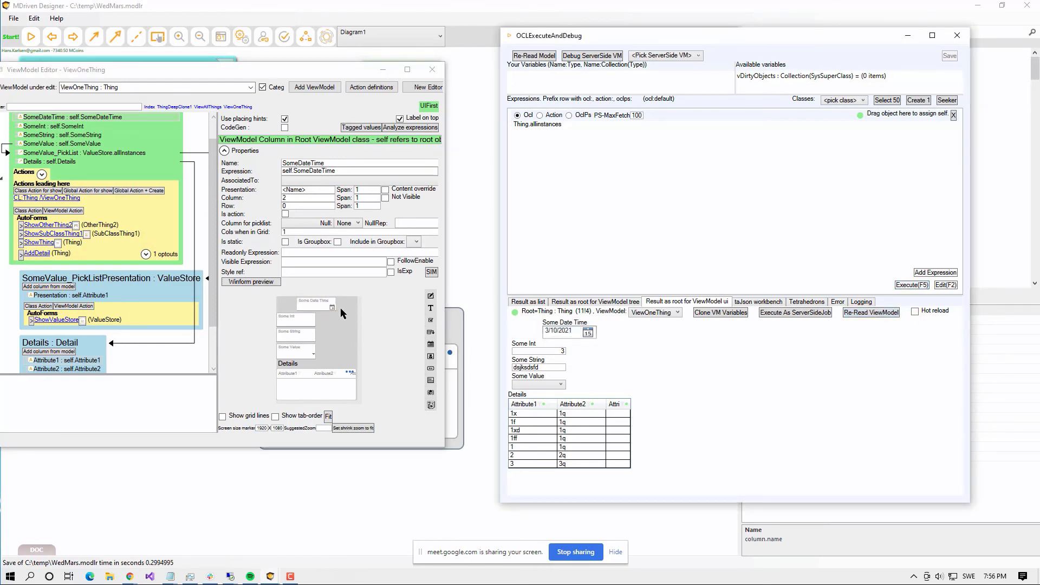
- Move the Some Date Time field to column 3 and back to column 1, re-reading the ViewModel in the debugger after each move
left_click_drag(324, 307, 344, 306)
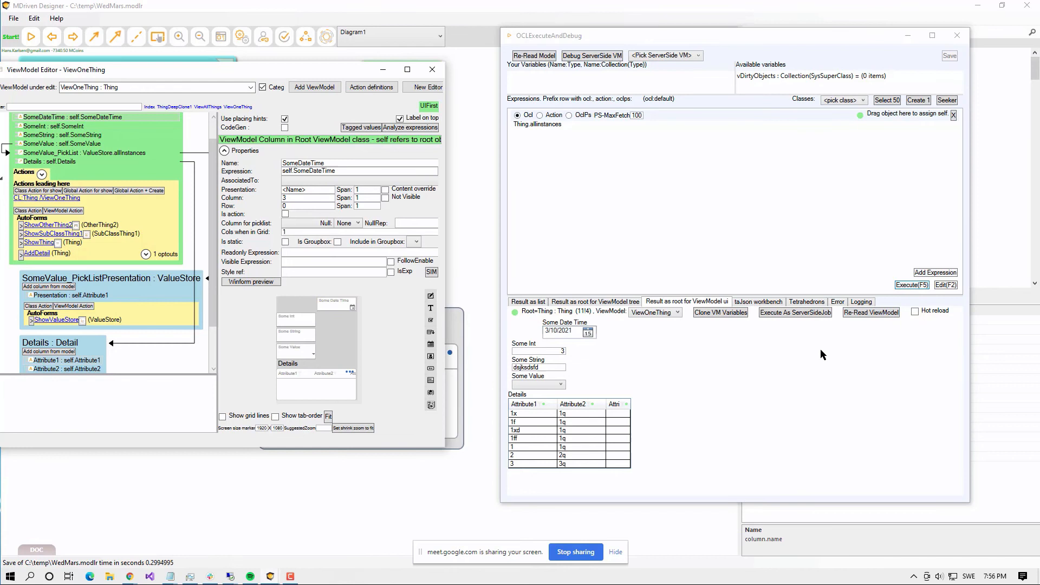
left_click(873, 314)
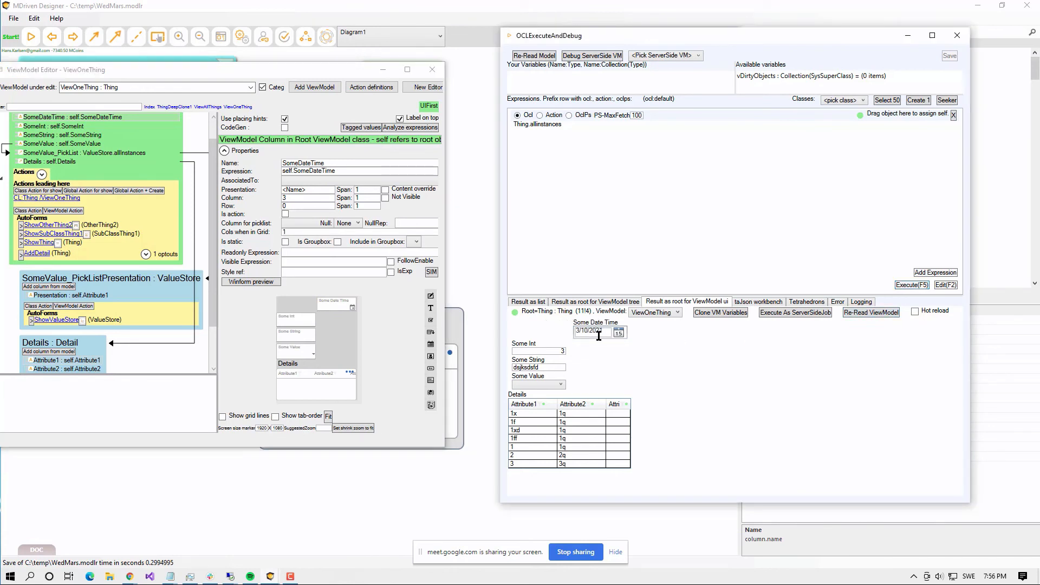
left_click_drag(334, 305, 297, 307)
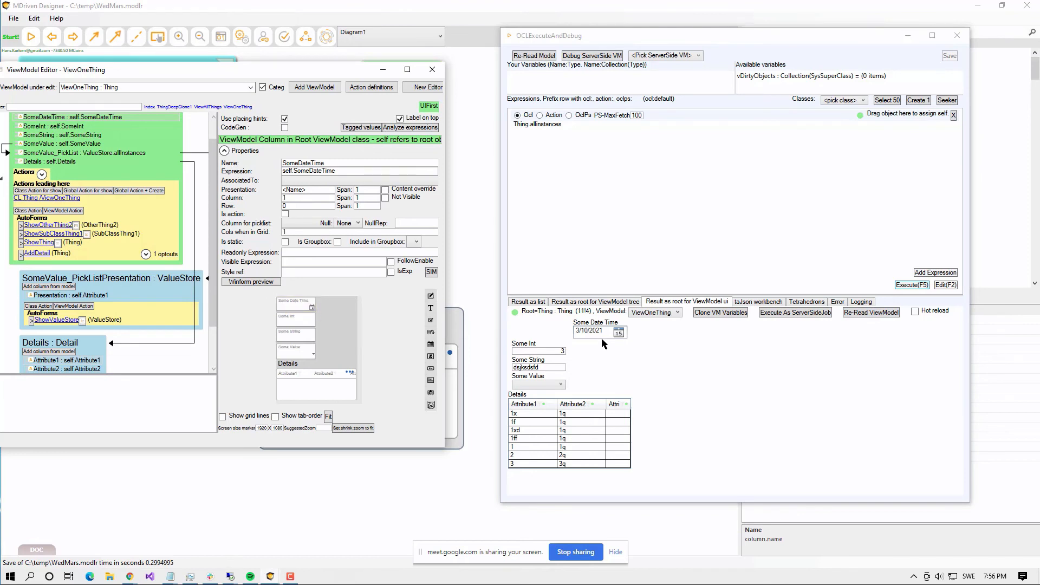
left_click(865, 314)
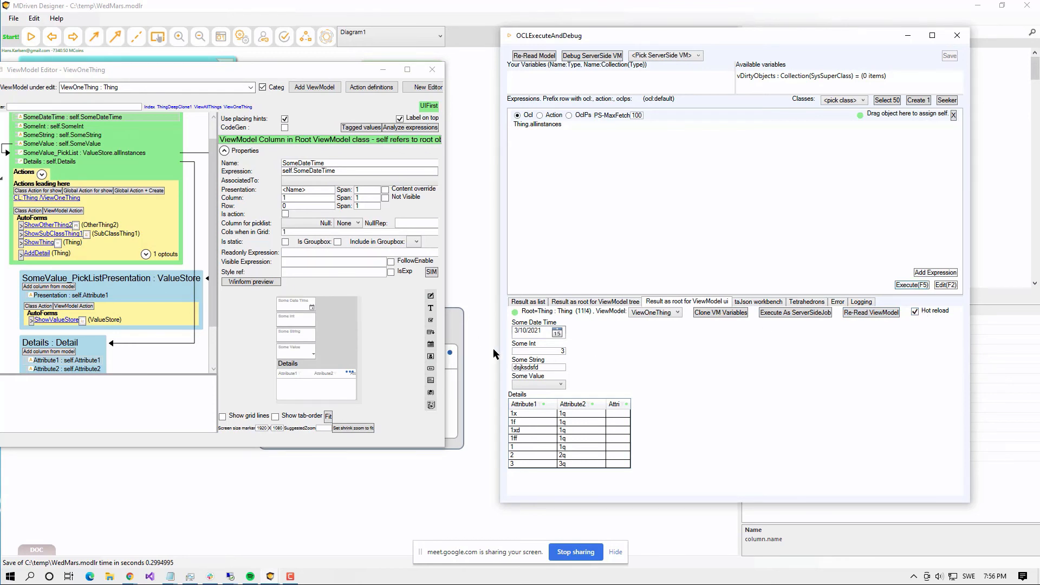
- With Hot reload on, move the Some Date Time, Some Int and Some String fields to column 3 of ViewOneThing
left_click_drag(291, 322, 330, 308)
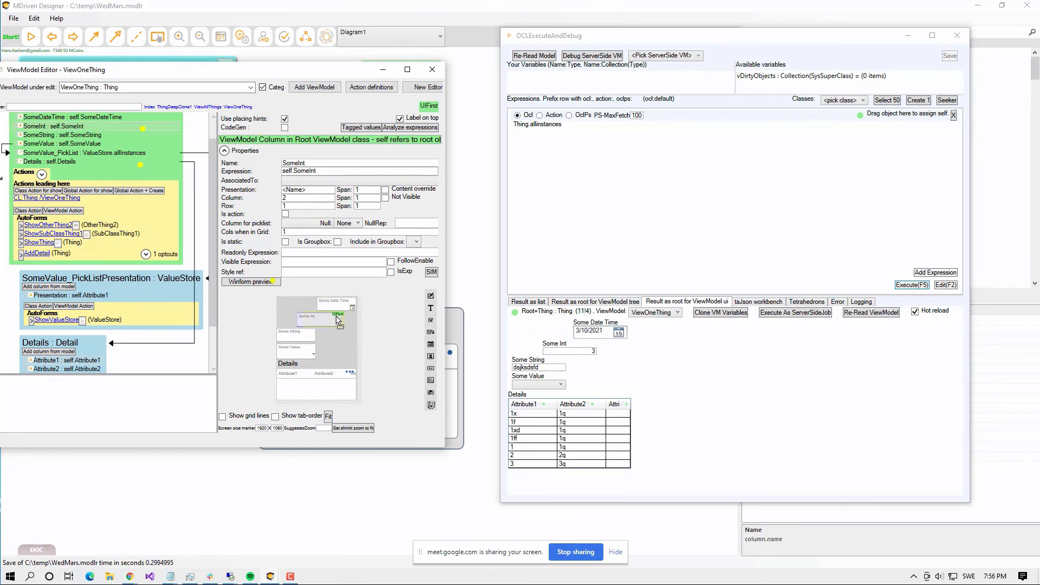
left_click_drag(314, 339, 346, 339)
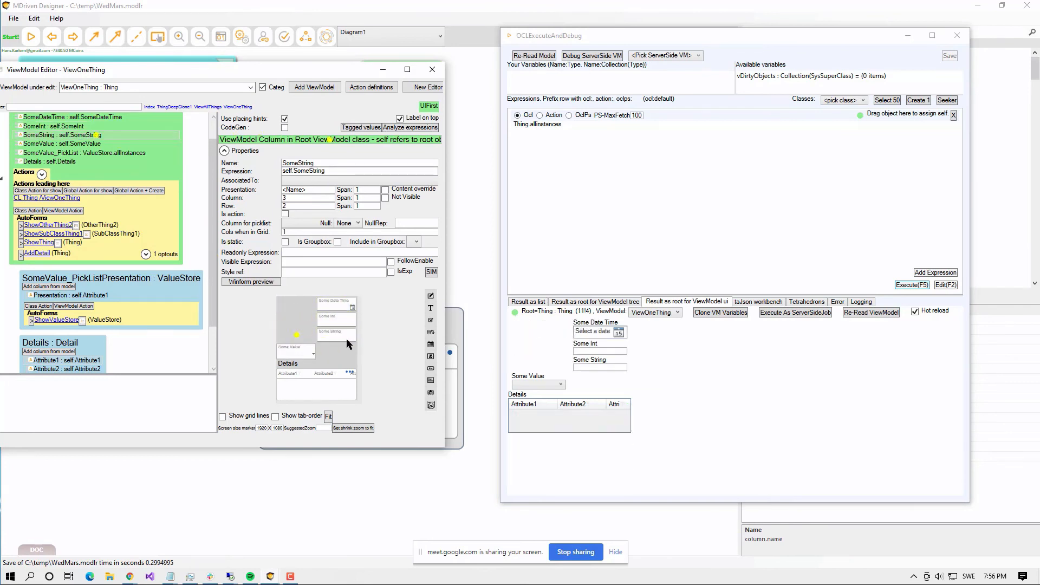
- Append dgfdgd to the Some String value of the Thing shown in the debugger
left_click(605, 366)
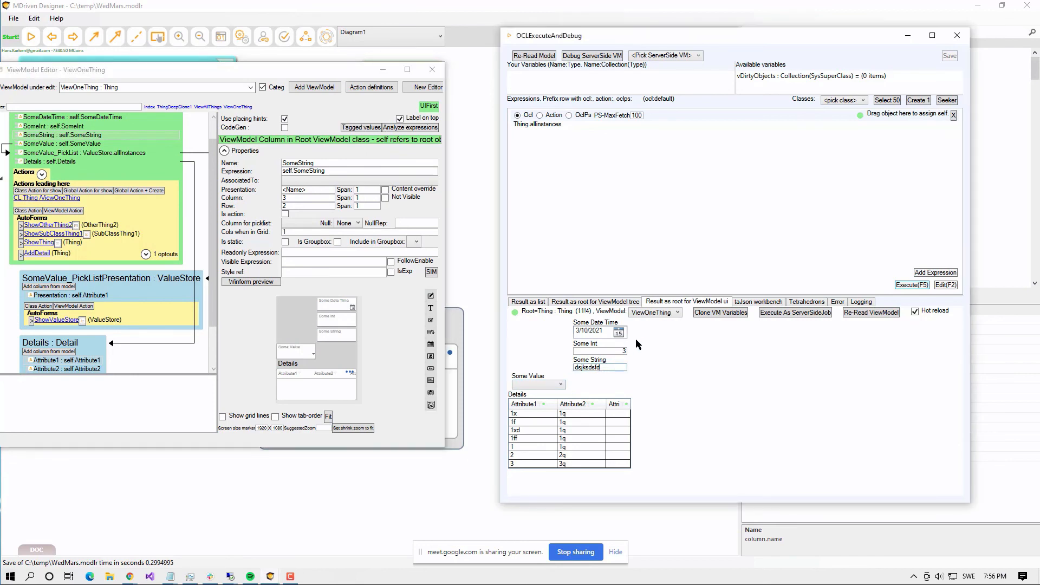
type("dgfdgd")
key("Tab")
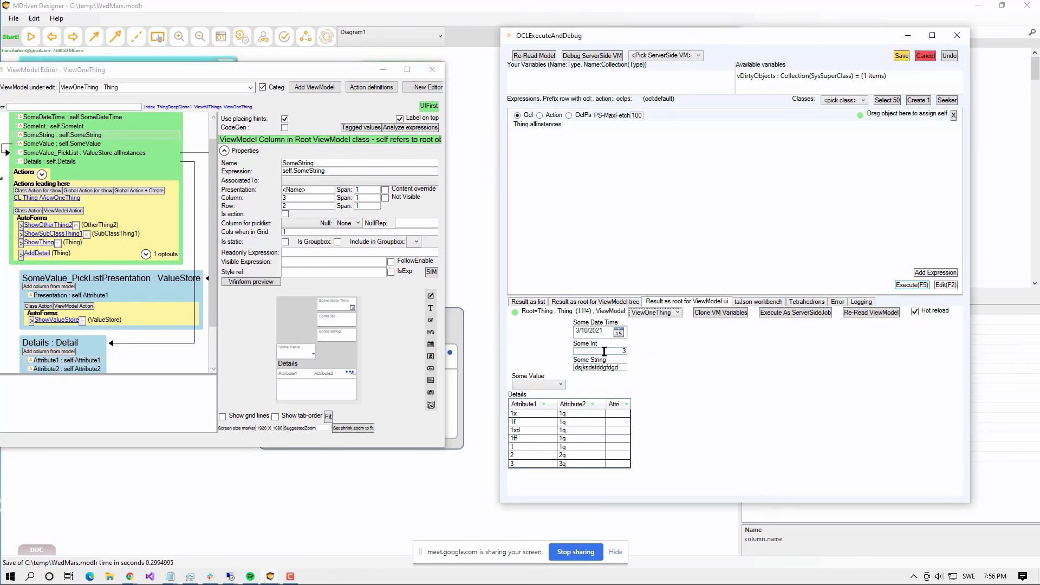
- Add a new action button at column 3, row 3 of ViewOneThing and run it in the debugger
left_click(432, 371)
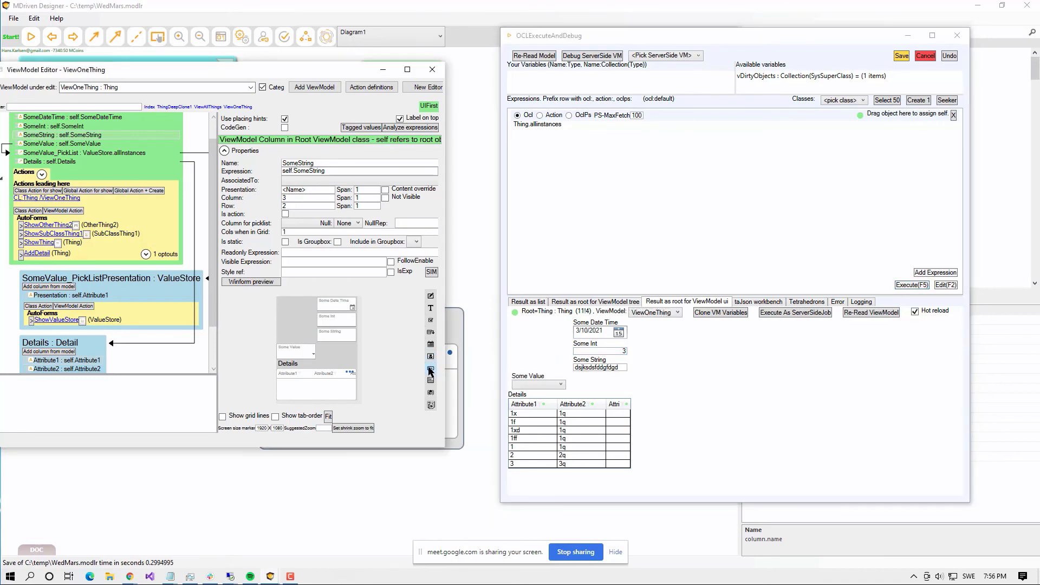
left_click(351, 362)
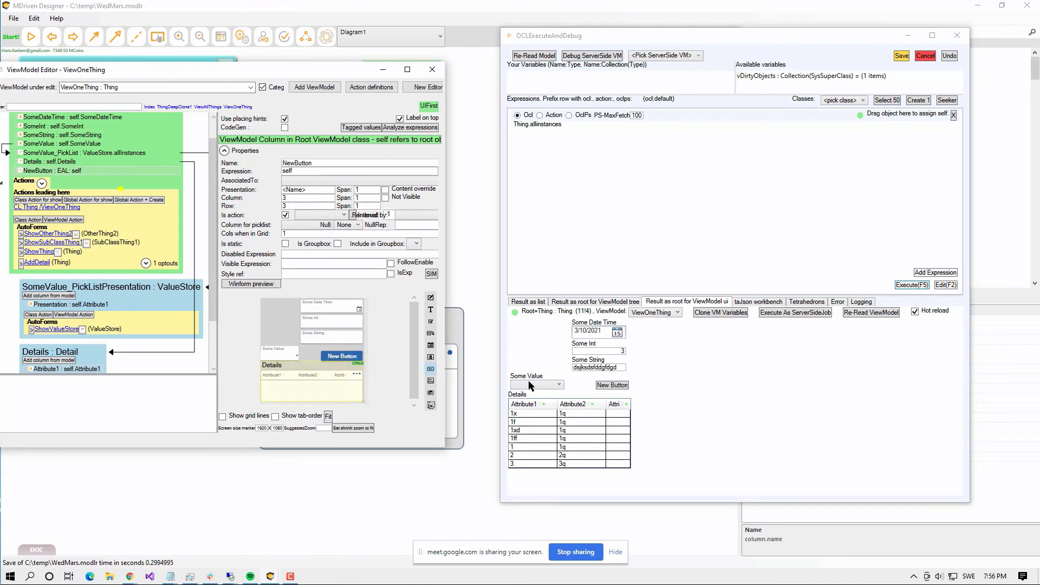
left_click(613, 386)
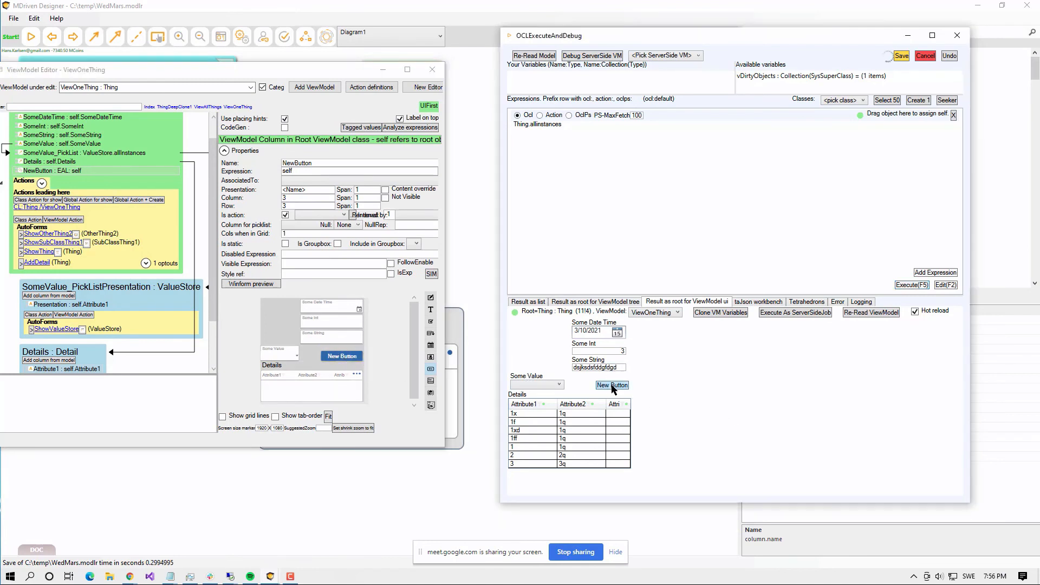
- Set the new button's expression to self.Details.Add(Detail.Create)
left_click(342, 358)
left_click(304, 178)
left_click(304, 170)
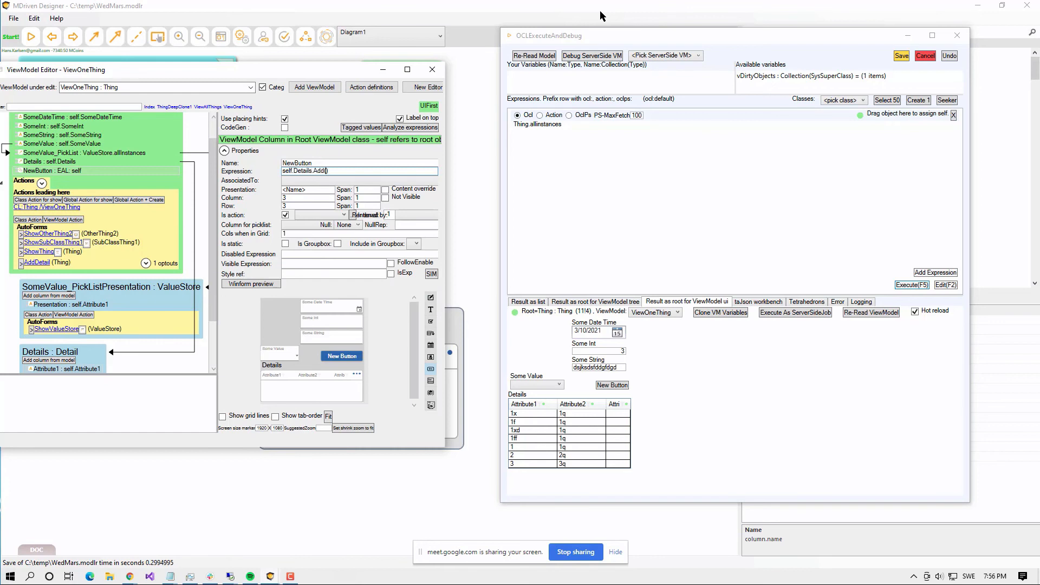
type("Detail.Create")
key("Tab")
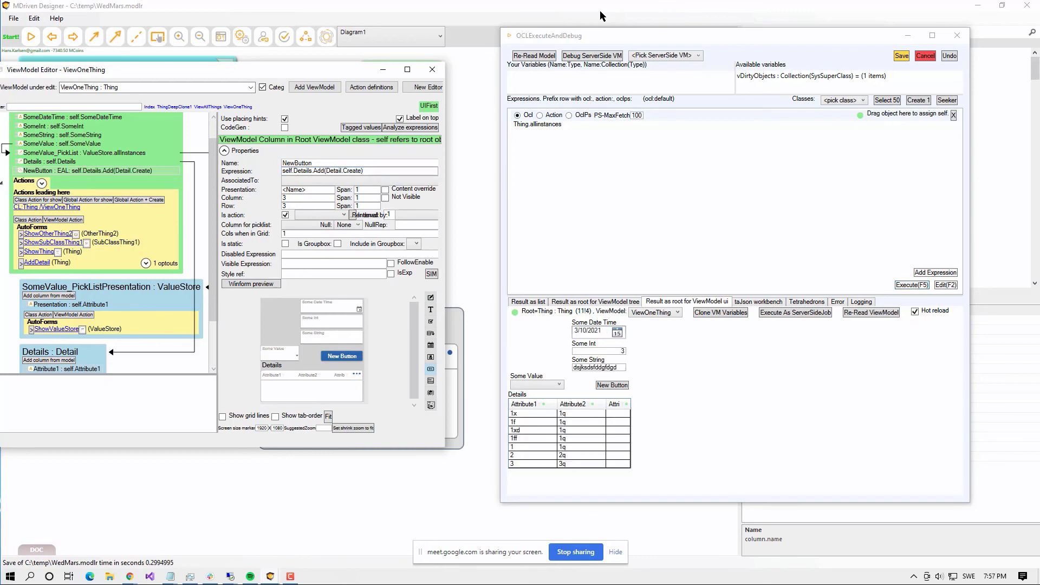
- Run New Button four times in the debugger to add empty Detail rows and select the first empty row
left_click(611, 386)
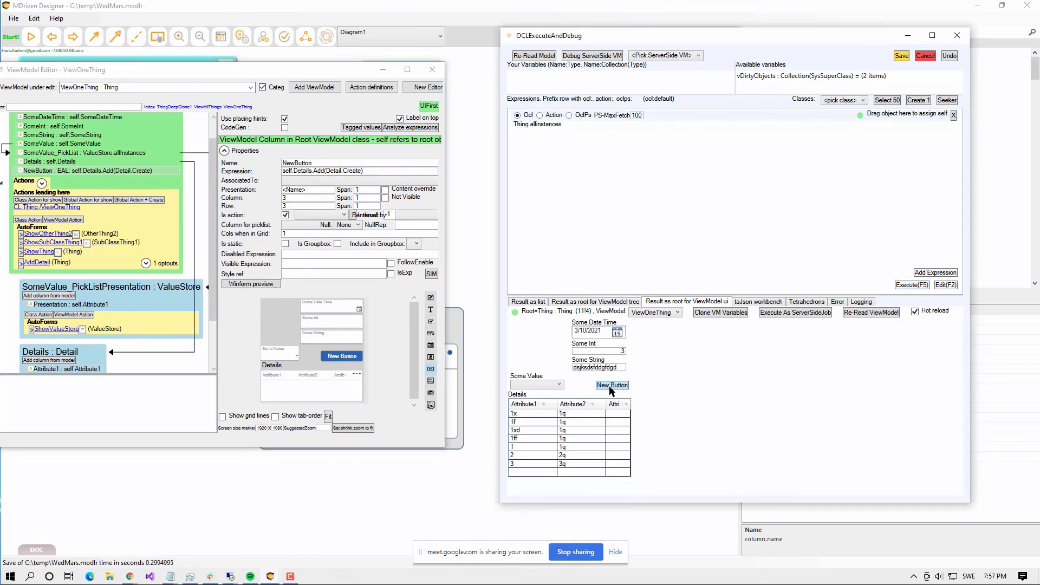
left_click(612, 386)
left_click(611, 385)
left_click(612, 386)
left_click(563, 475)
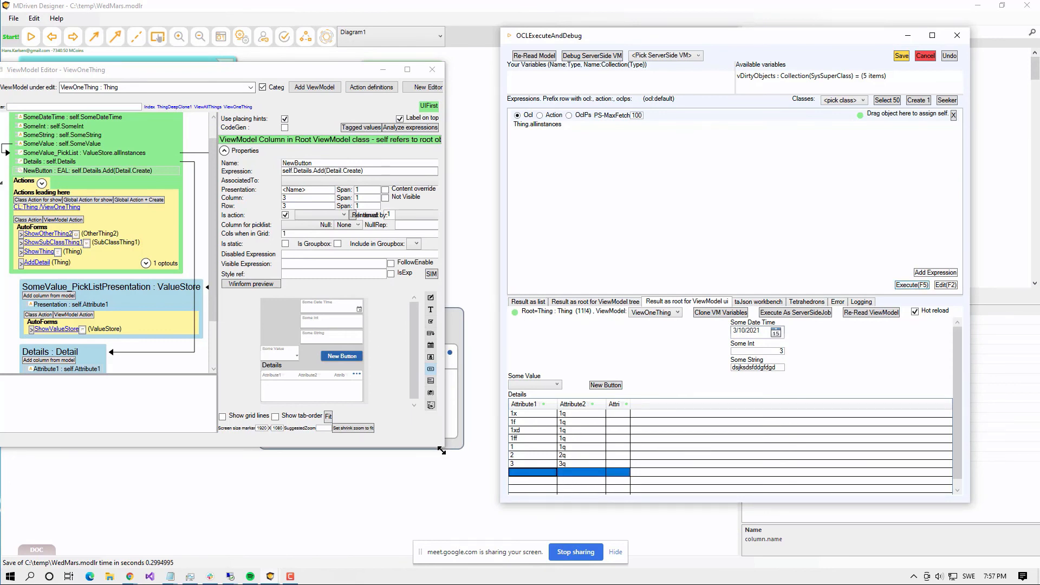
- Enlarge the ViewModel Editor window to give the ViewOneThing layout preview more room
left_click_drag(443, 448, 488, 513)
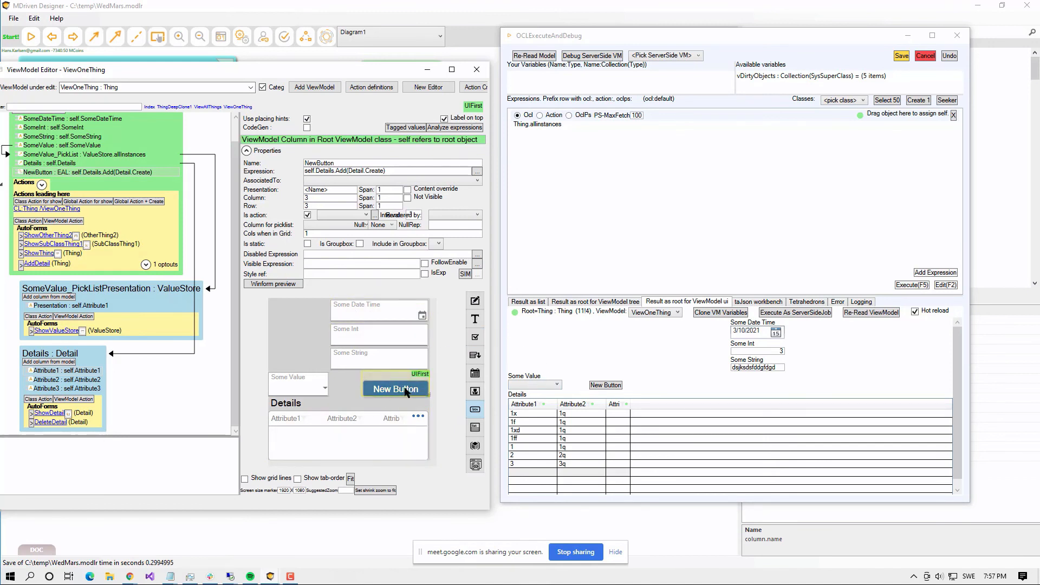
left_click(629, 439)
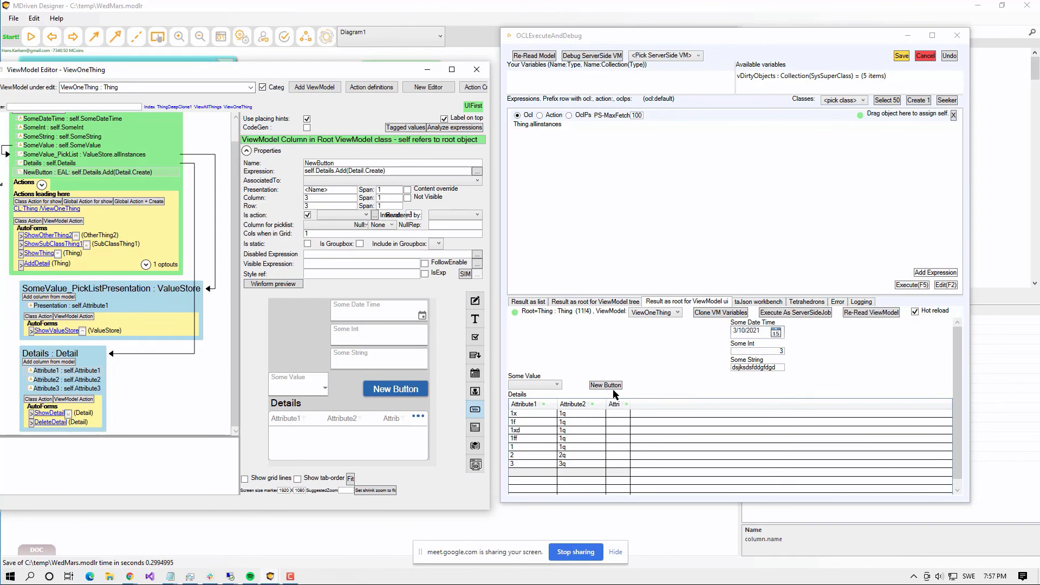
- Open the System prototyper to show its persistence and start settings, and close it
left_click(31, 36)
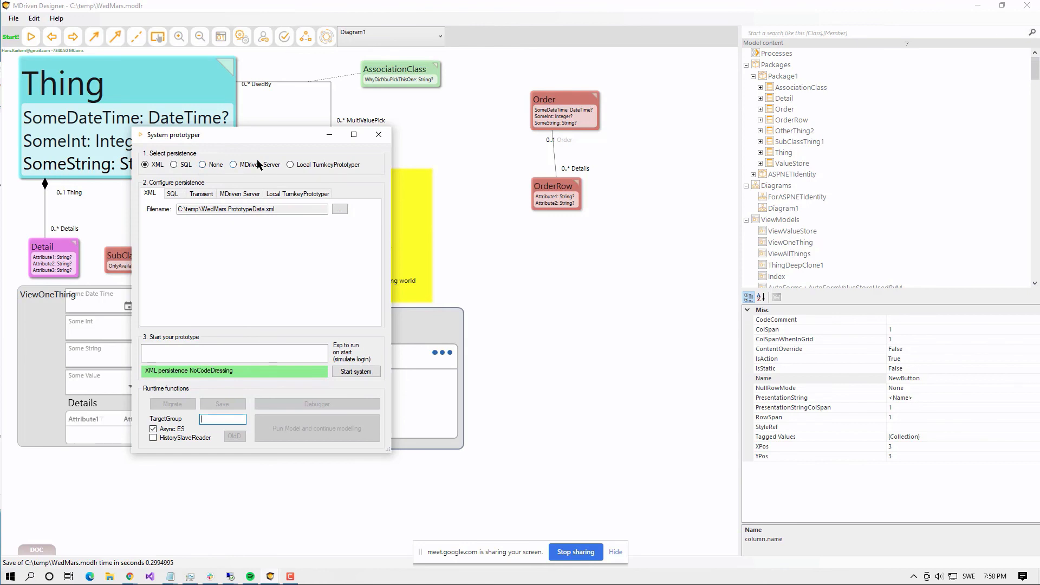
left_click_drag(275, 139, 230, 123)
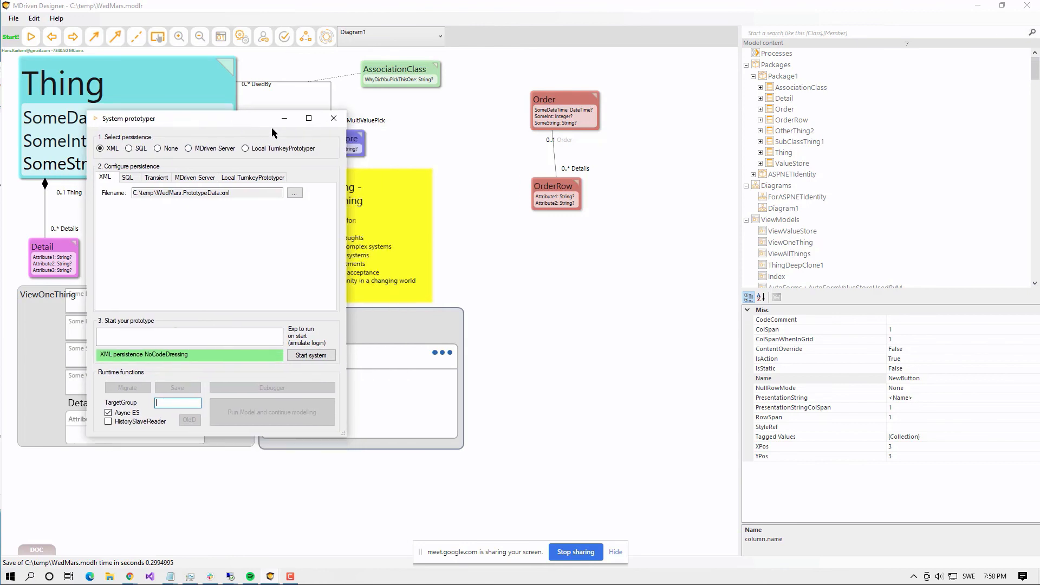
left_click(338, 120)
- Return to the debugger window, save the pending object changes and shift the window slightly
key("alt+Tab")
key("alt+Tab")
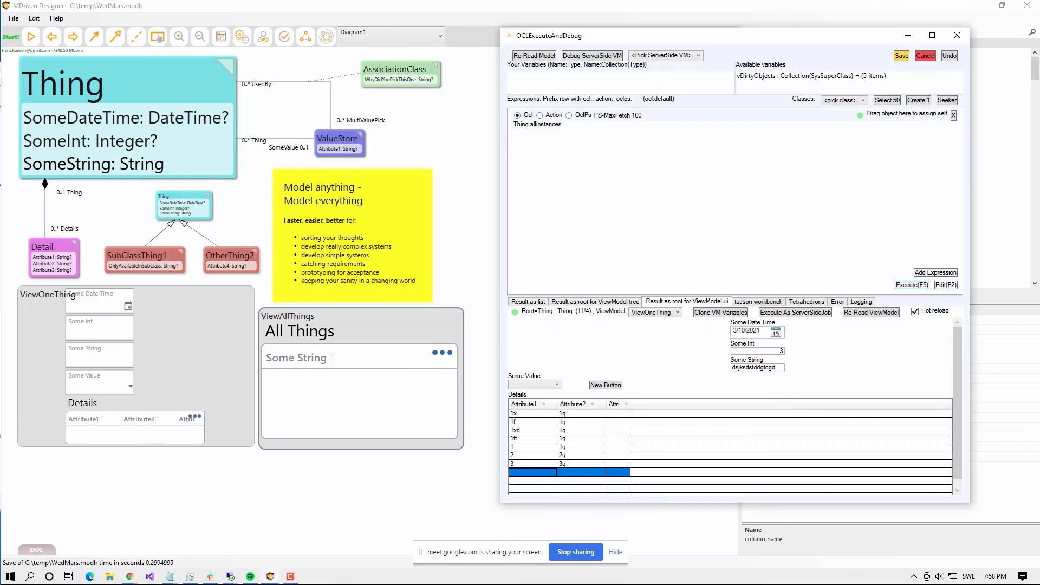
left_click(901, 55)
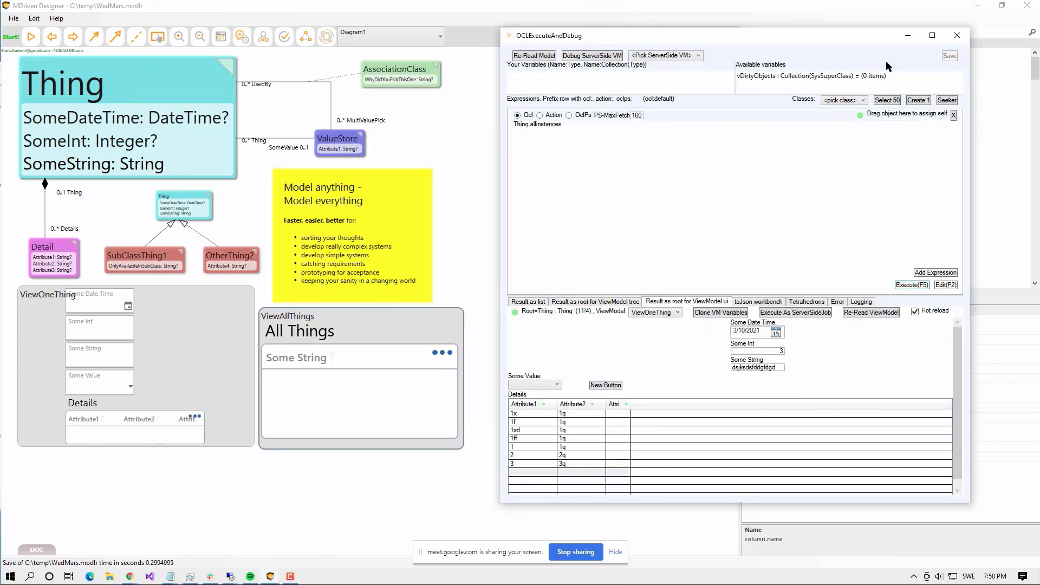
left_click_drag(856, 40, 846, 29)
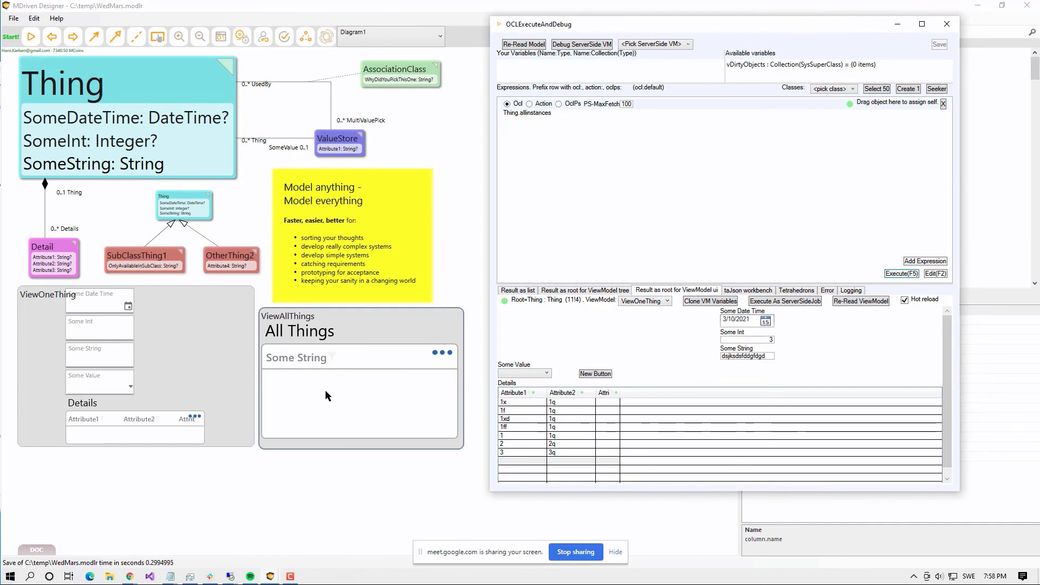
- Move Some Date Time, Some Int and Some String back to column 1 of ViewOneThing and make the debugger window taller
key("alt+Tab")
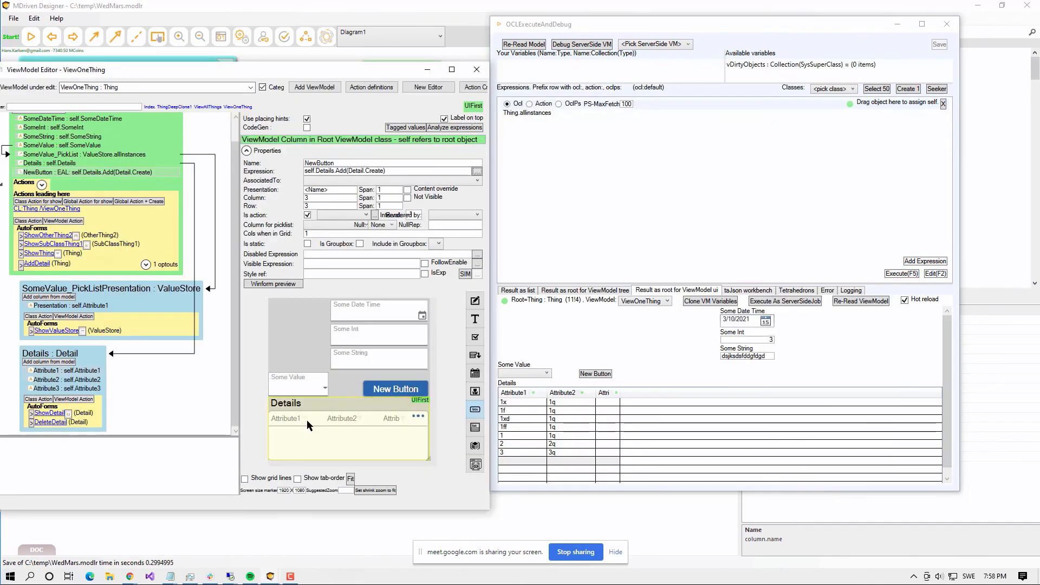
left_click_drag(359, 323, 312, 358)
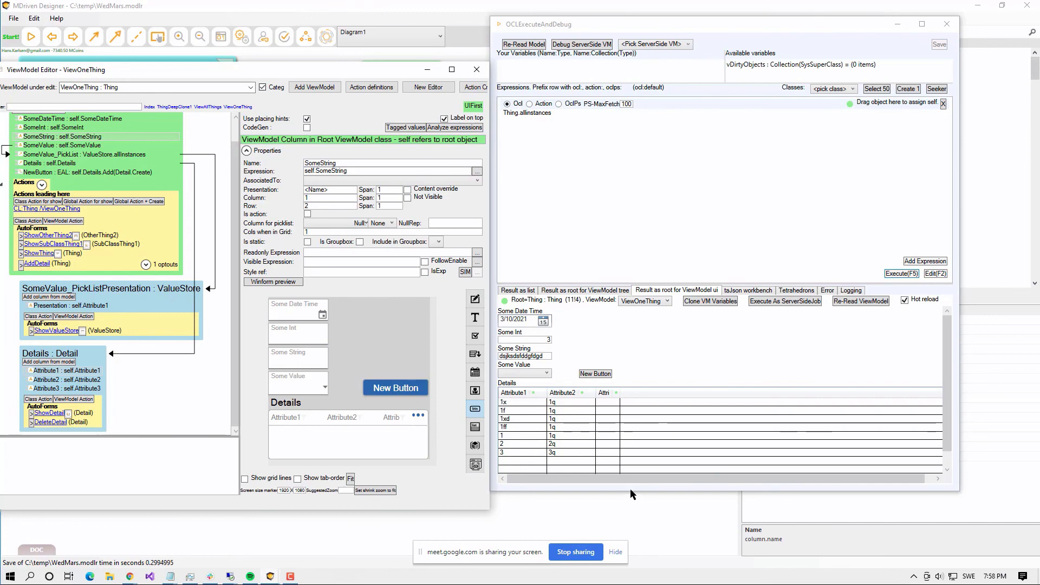
left_click_drag(629, 491, 628, 516)
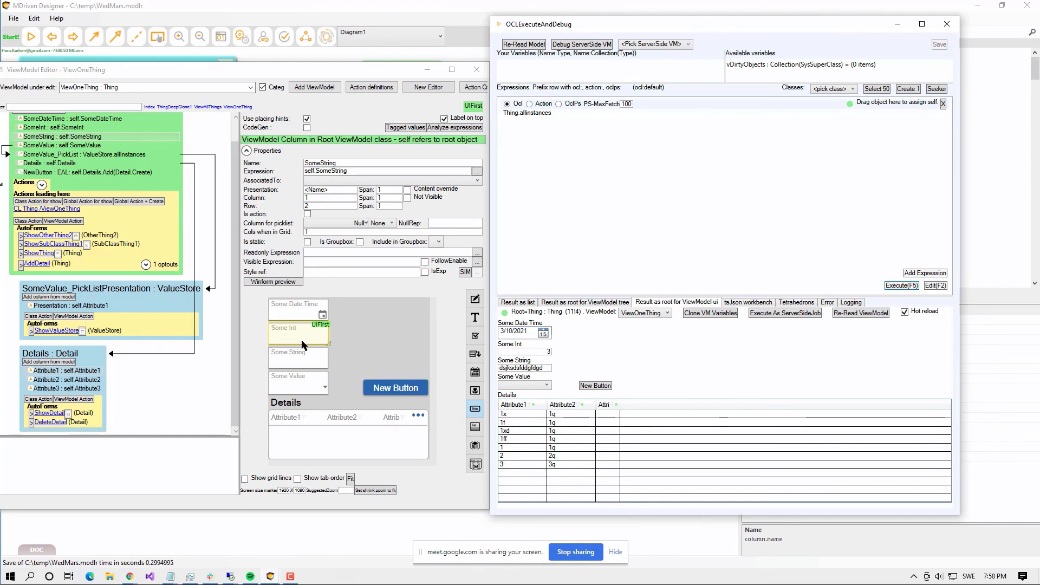
mouse_move(305, 338)
left_mouse_down()
mouse_move(361, 343)
mouse_move(336, 342)
mouse_move(368, 382)
left_mouse_up()
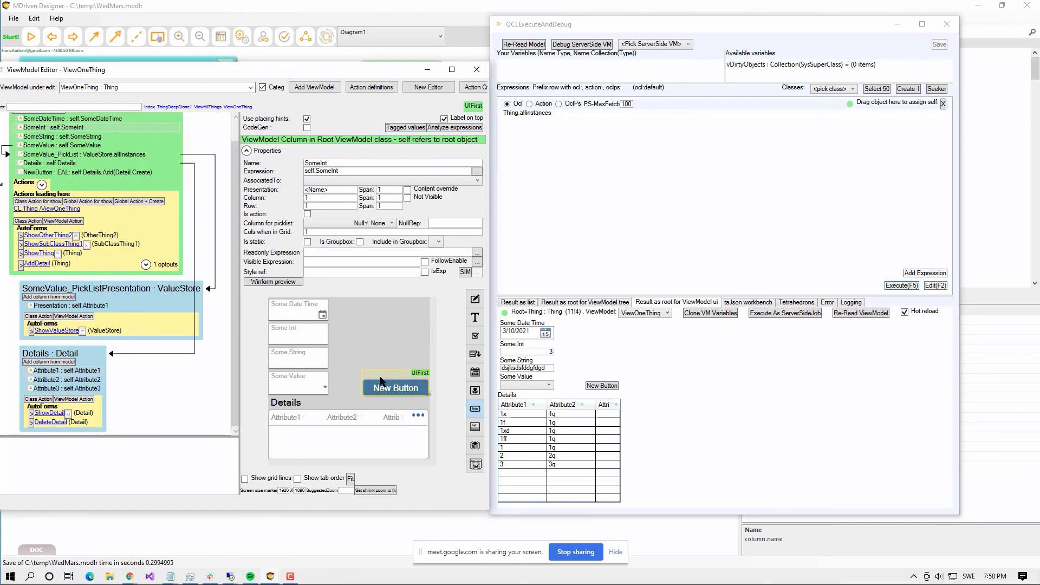
- Switch to the Notepad topic list and mark the Debugger news line with an x
key("super+Tab")
key("Right")
key("Right")
key("Right")
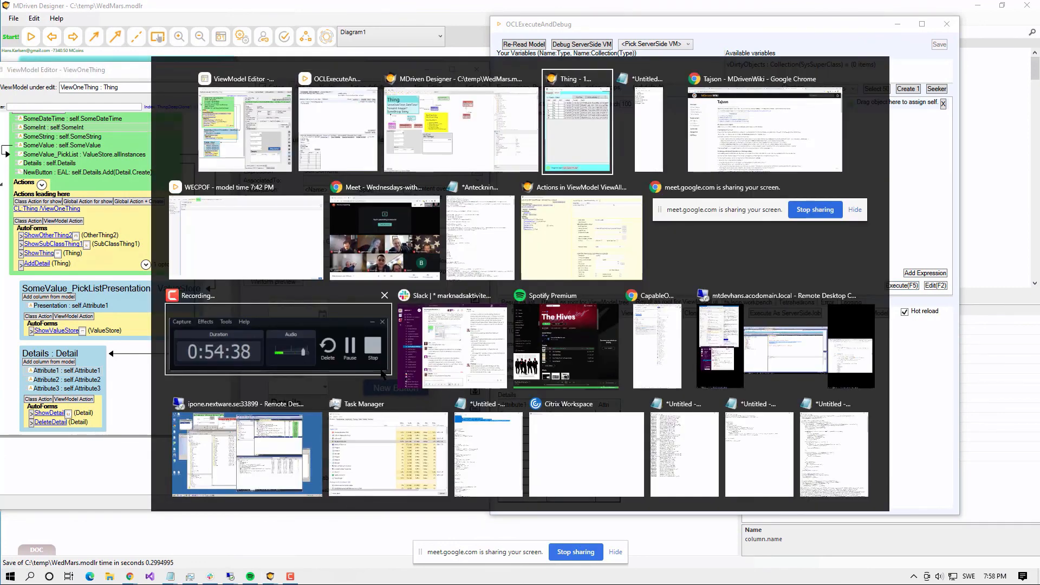
key("Return")
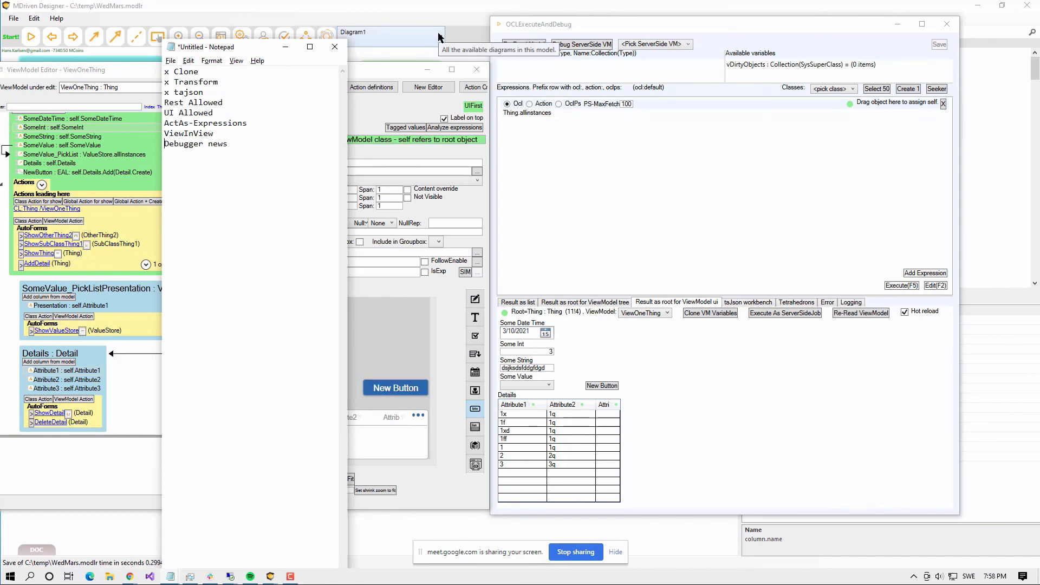
type("x")
- Highlight the remaining topics from Rest Allowed through ViewInView in the Notepad list and clear the selection
key("shift+Down")
key("shift+Down")
key("shift+Down")
key("shift+Down")
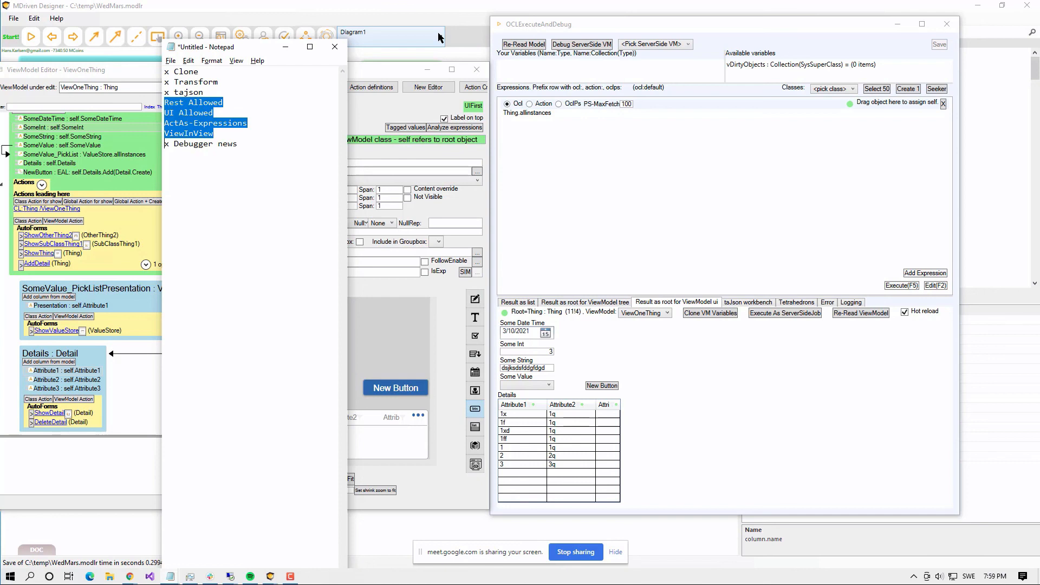
left_click(272, 138)
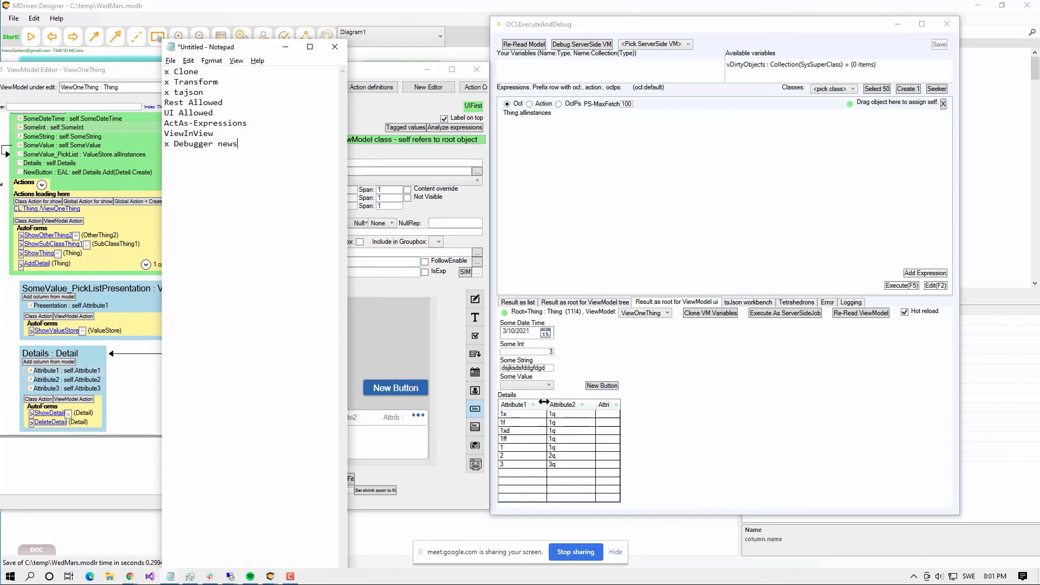
- Return to the debugger's Details grid and bring the Google Meet window onto the shared screen
left_click(532, 420)
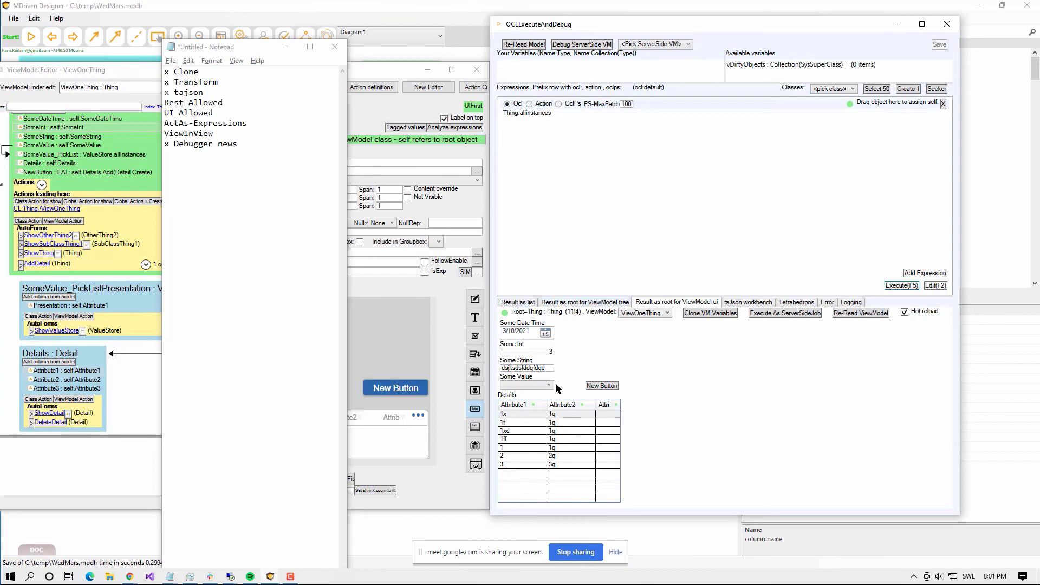
left_click(561, 481)
left_click_drag(1039, 30, 614, 31)
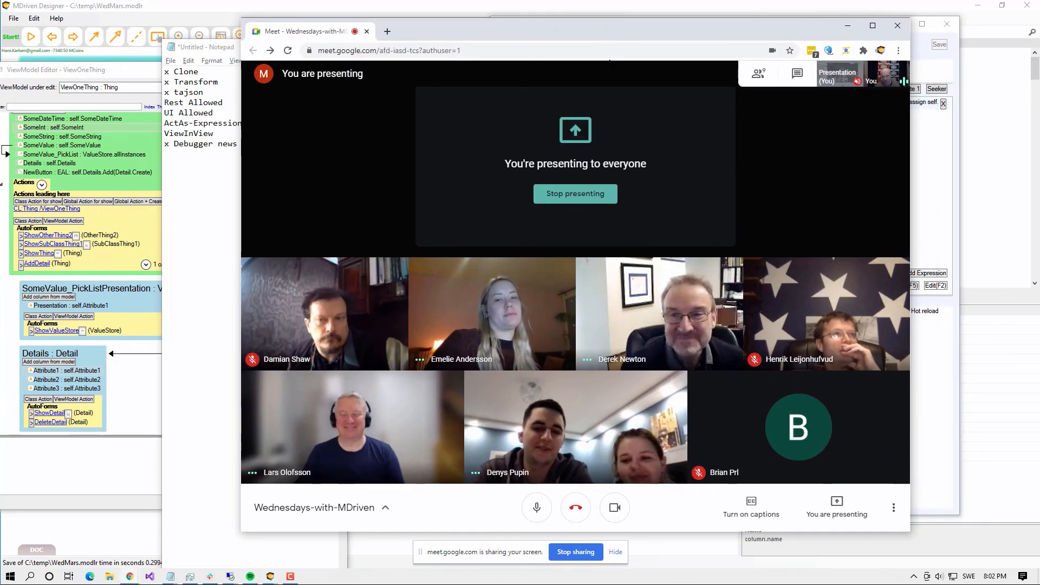